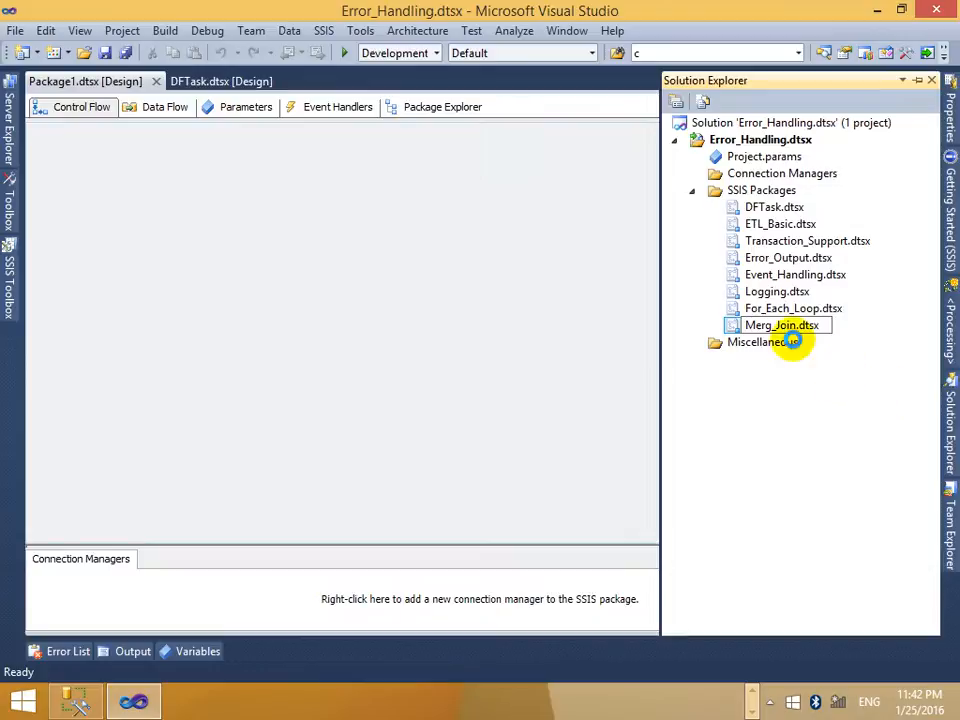
Rename the new SSIS package to Merge_Join.dtsx.
key(Return)
right_click(786, 332)
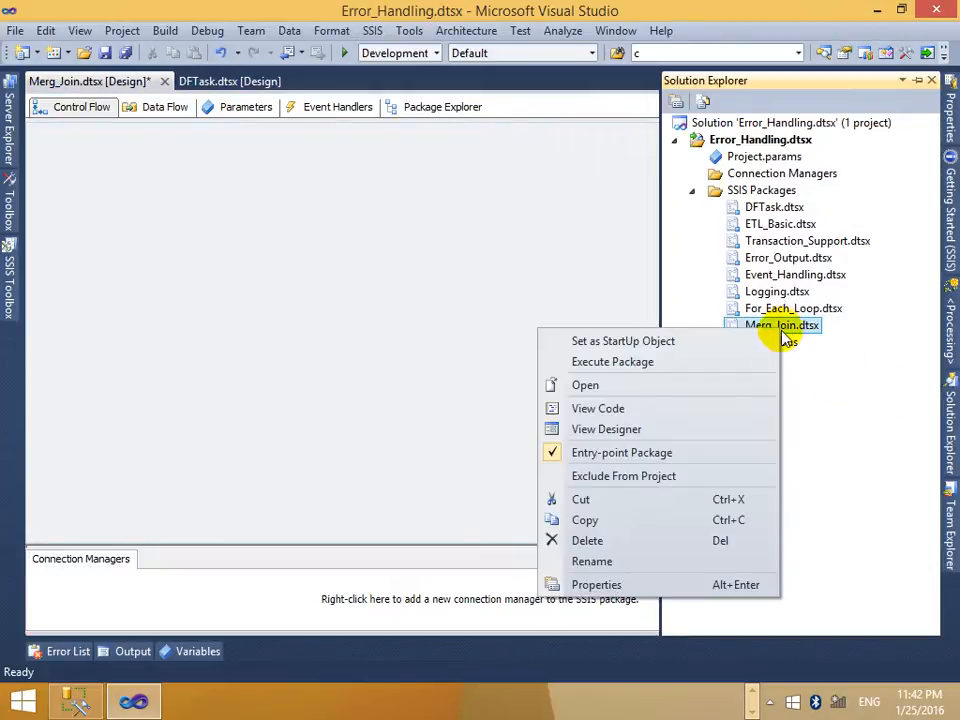
click(654, 562)
click(774, 325)
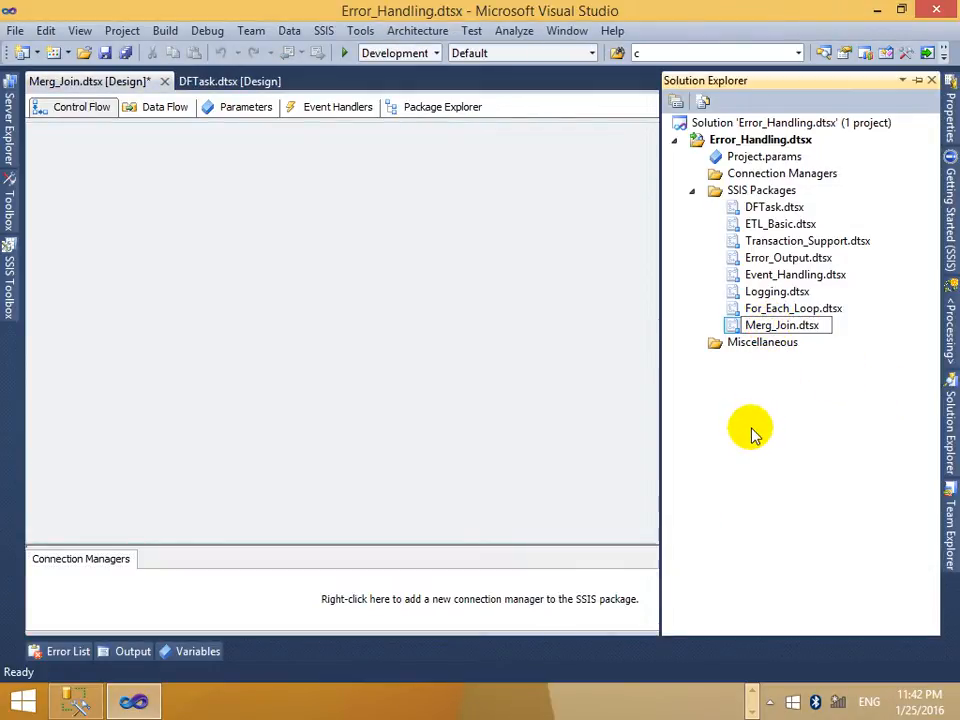
text(e)
click(829, 437)
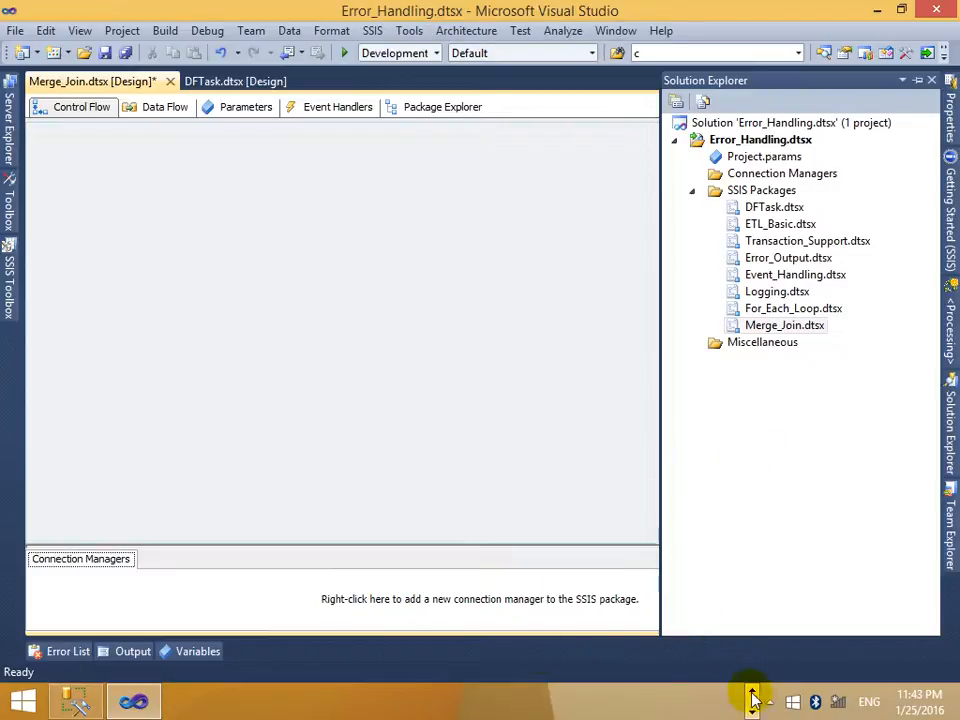
Switch to the blank Notepad document and list "Merge Join", "Look up" and "Fuzzy Grouping" on separate lines.
click(666, 700)
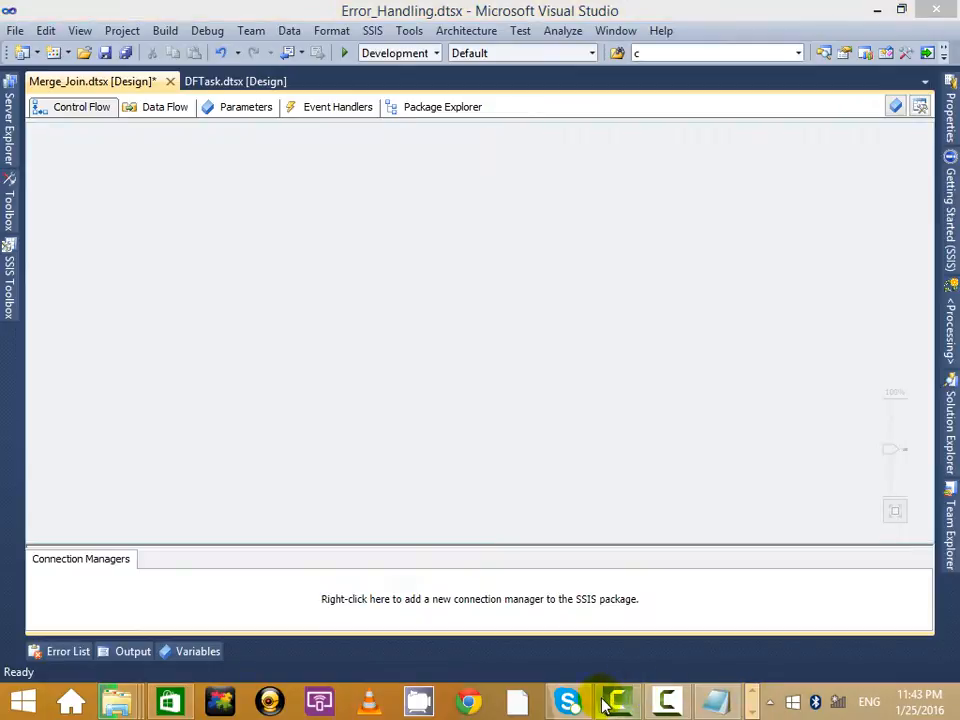
click(720, 700)
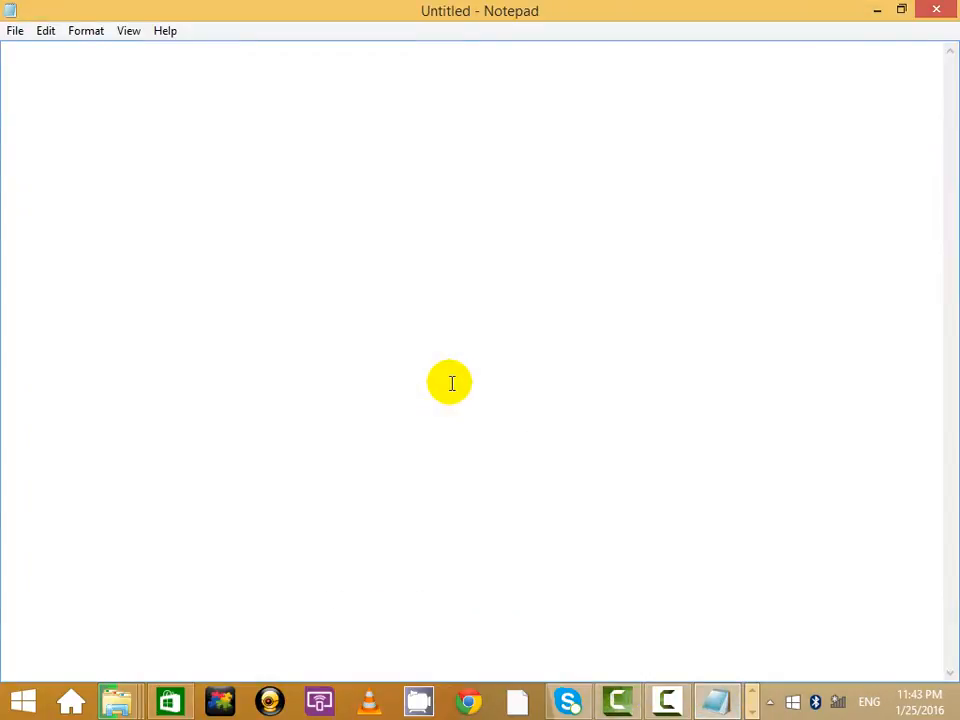
text(Merge Join)
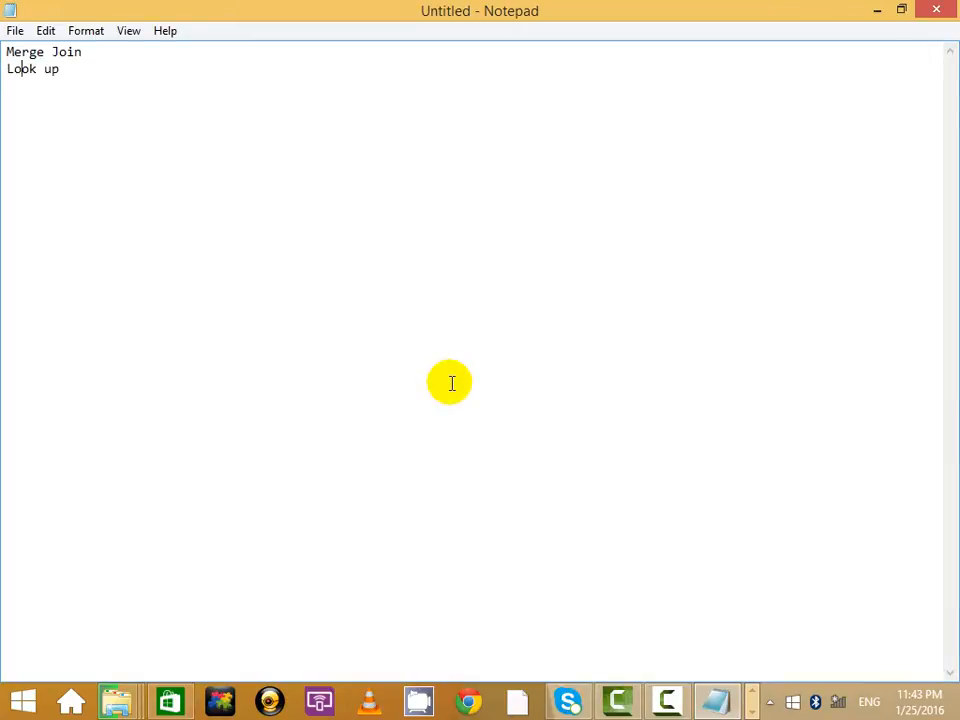
key(Return)
text(Fuzzy Grouping)
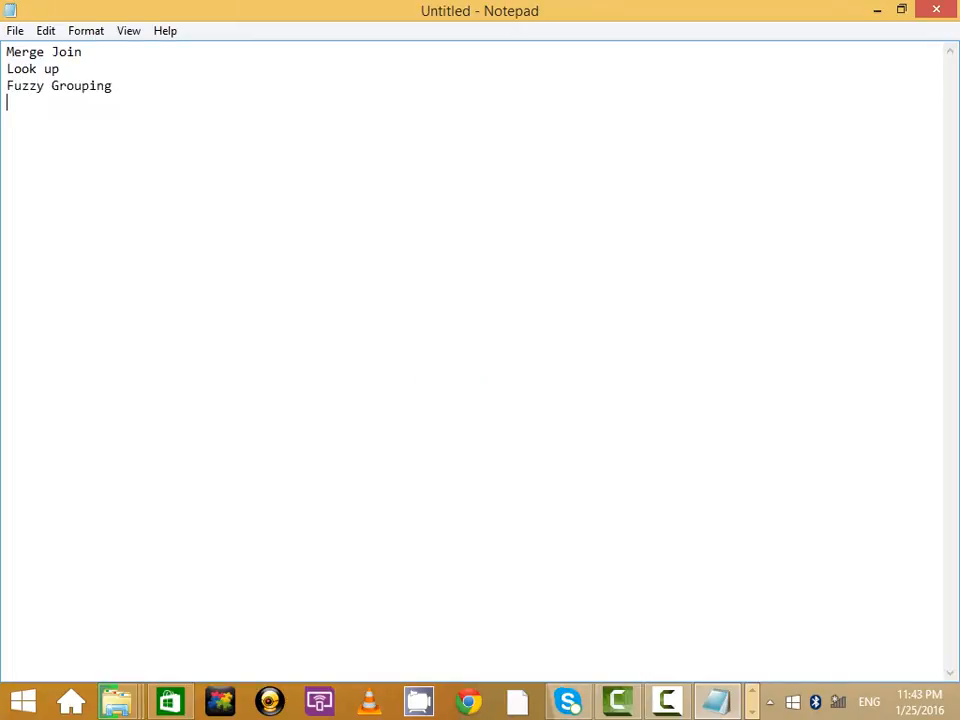
Separate "Fuzzy Grouping" from "Look up" with a blank line, and add "Fuzzy Lookup" and "SCD." below it.
click(117, 60)
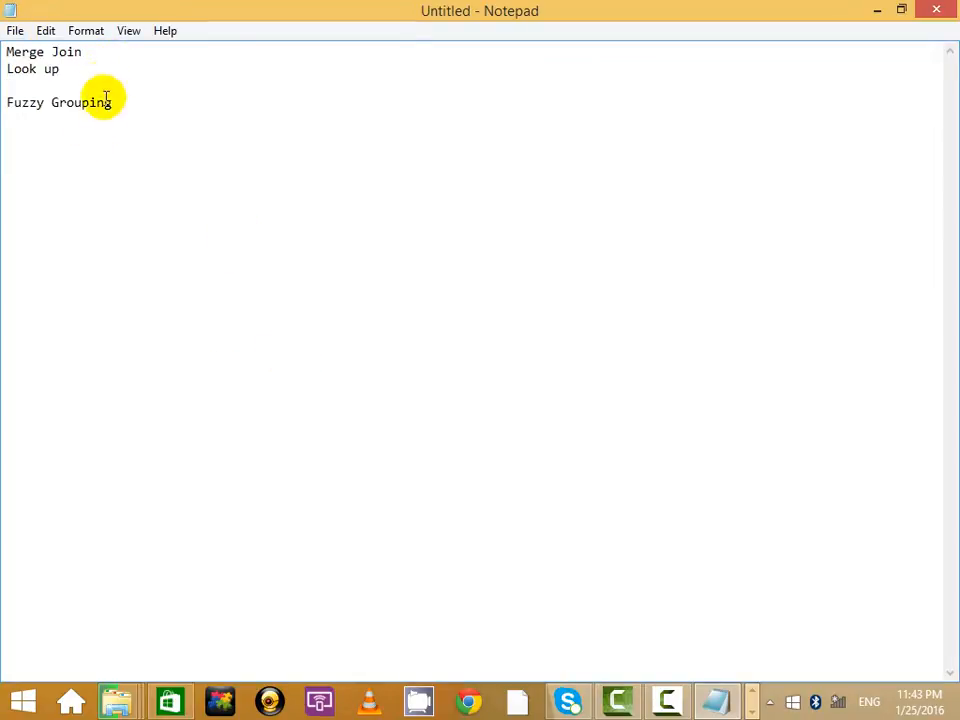
click(30, 85)
double_click(45, 106)
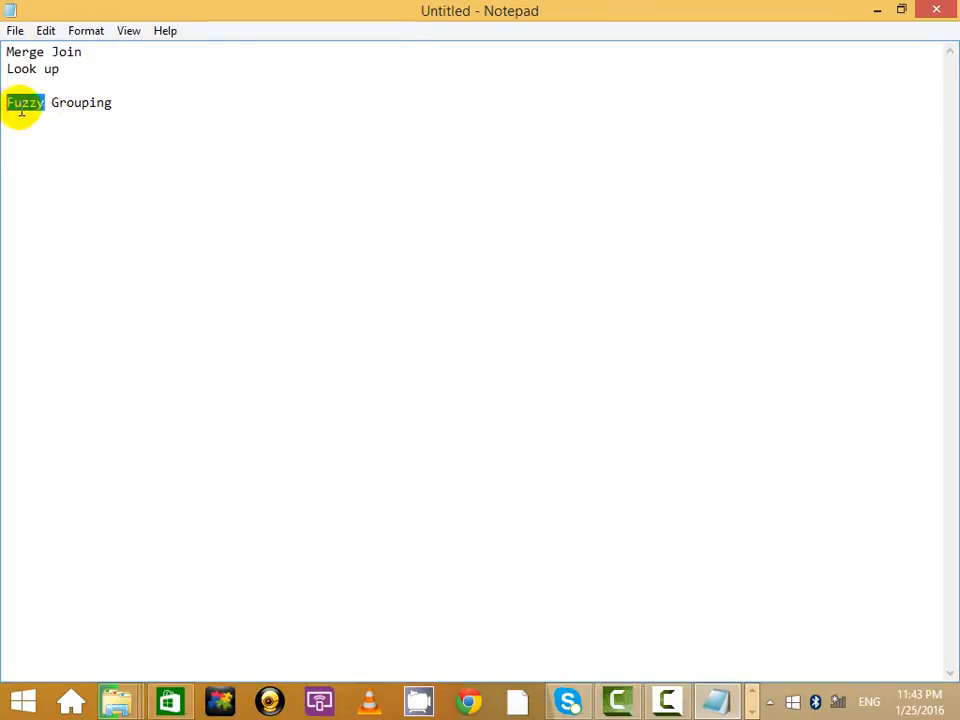
click(208, 107)
key(Return)
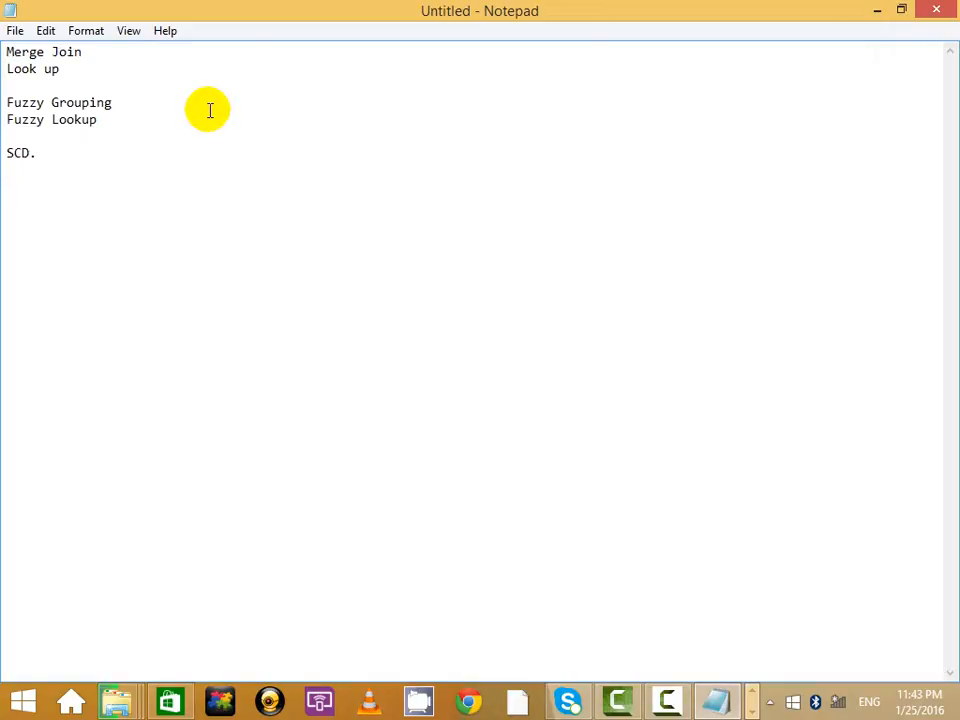
click(103, 69)
click(103, 88)
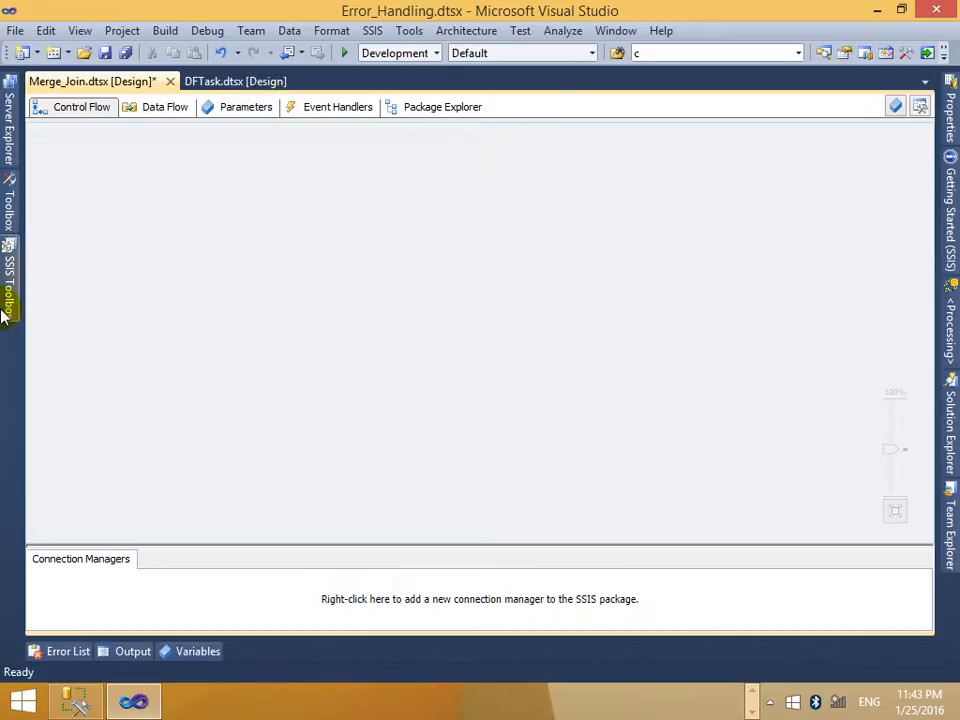
Back in Visual Studio, add a Data Flow Task to the Merge_Join package's control flow and open it for editing.
click(4, 312)
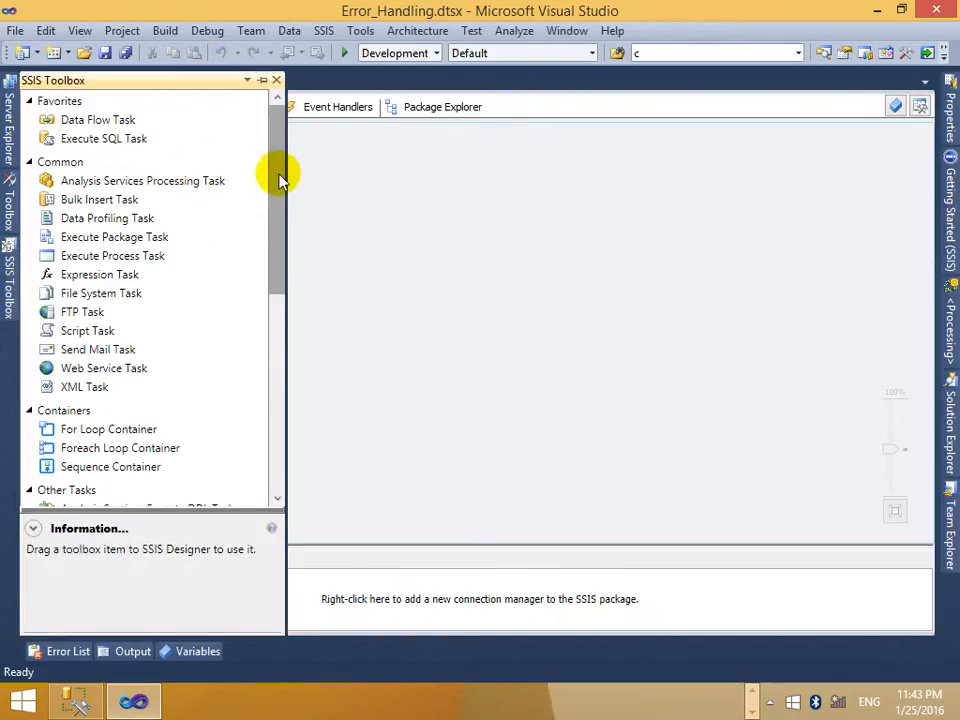
drag(88, 119, 370, 191)
right_click(444, 227)
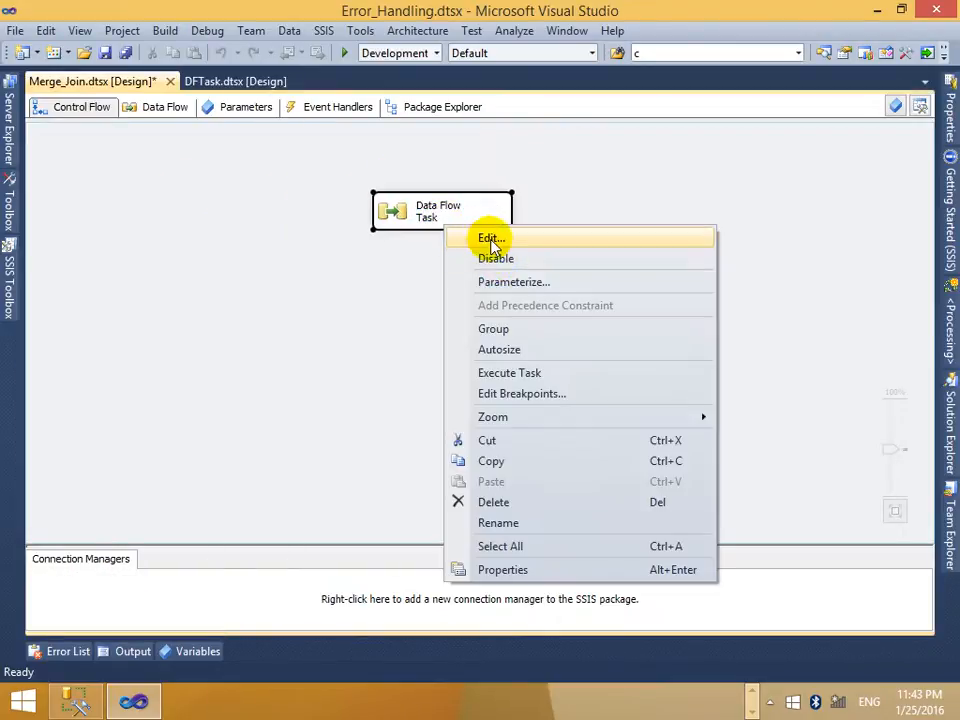
click(489, 240)
Add an OLE DB Source to the Data Flow Task.
click(14, 285)
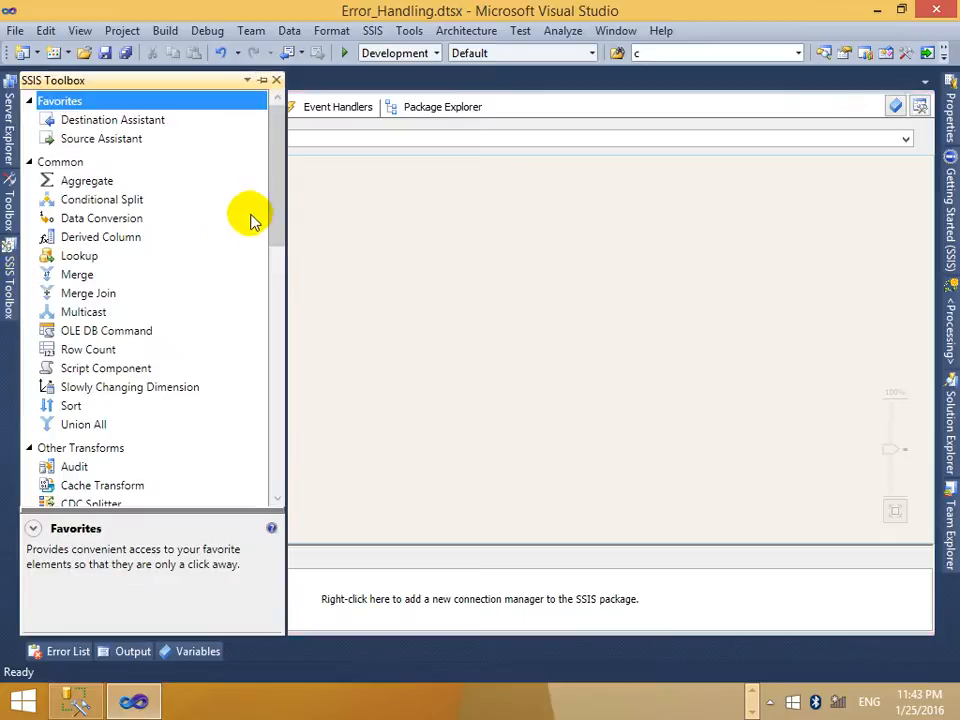
drag(279, 189, 160, 145)
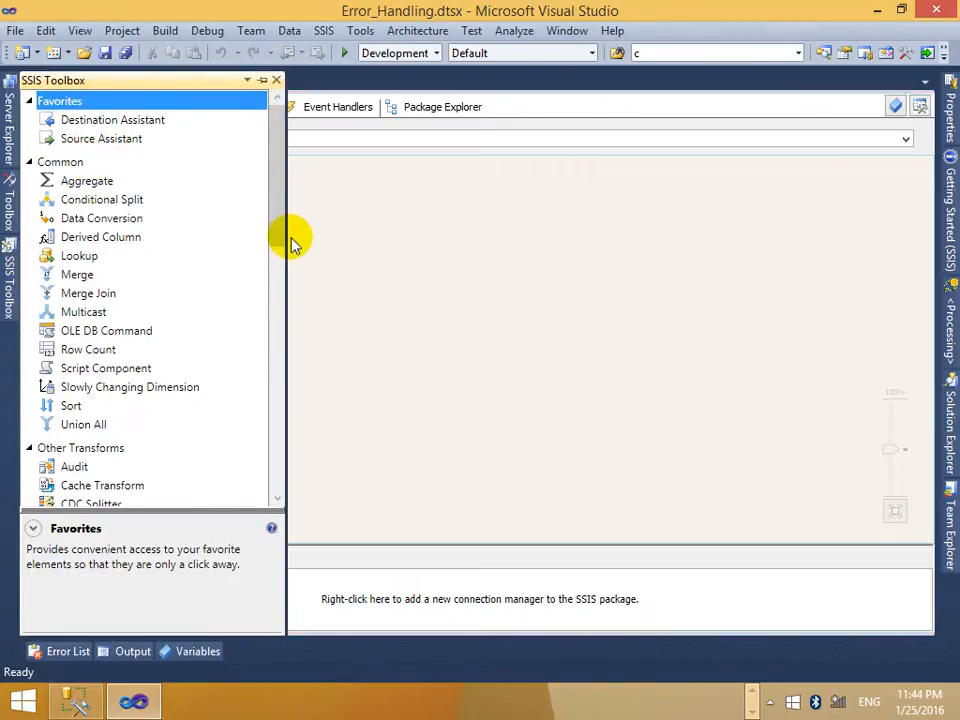
drag(278, 205, 279, 450)
click(118, 177)
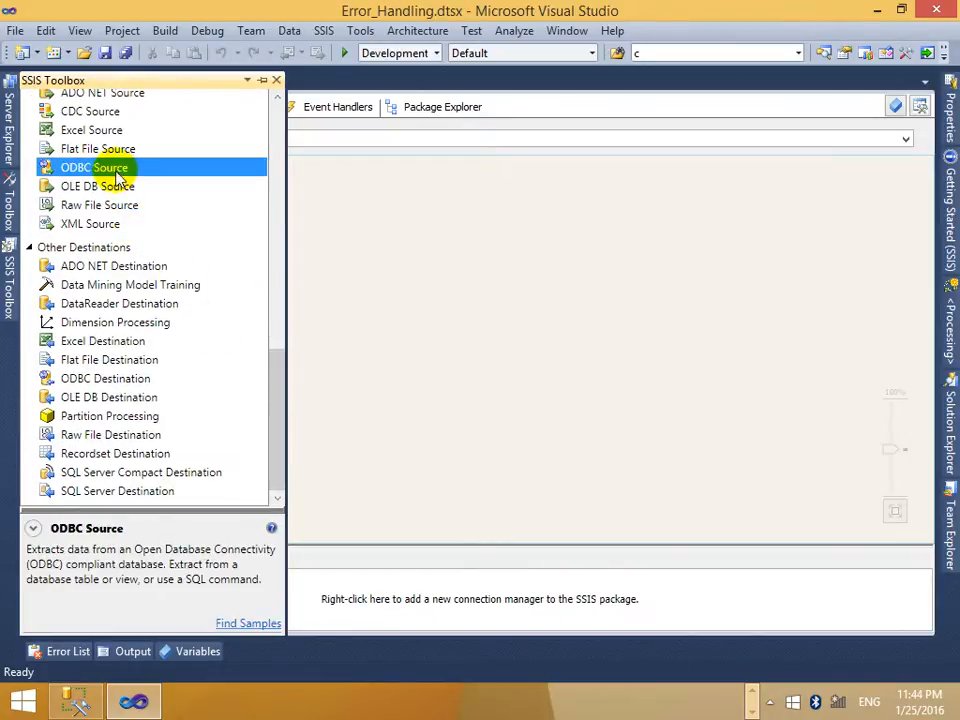
drag(108, 186, 497, 209)
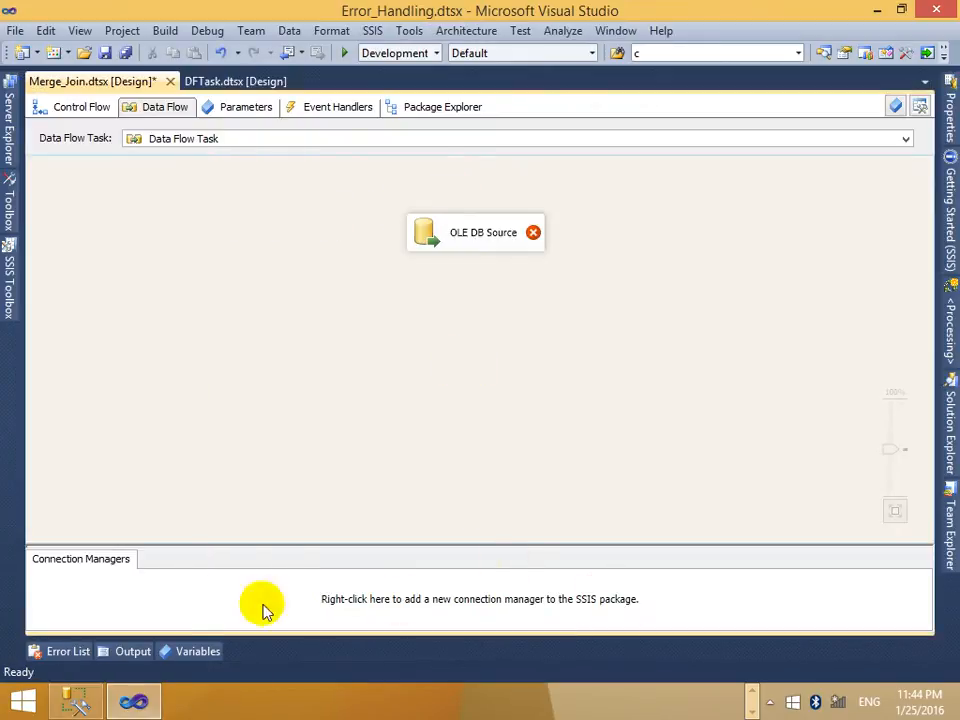
Switch to SQL Server Management Studio, collapse the Axim database and expand the tables of the Materials database.
click(75, 700)
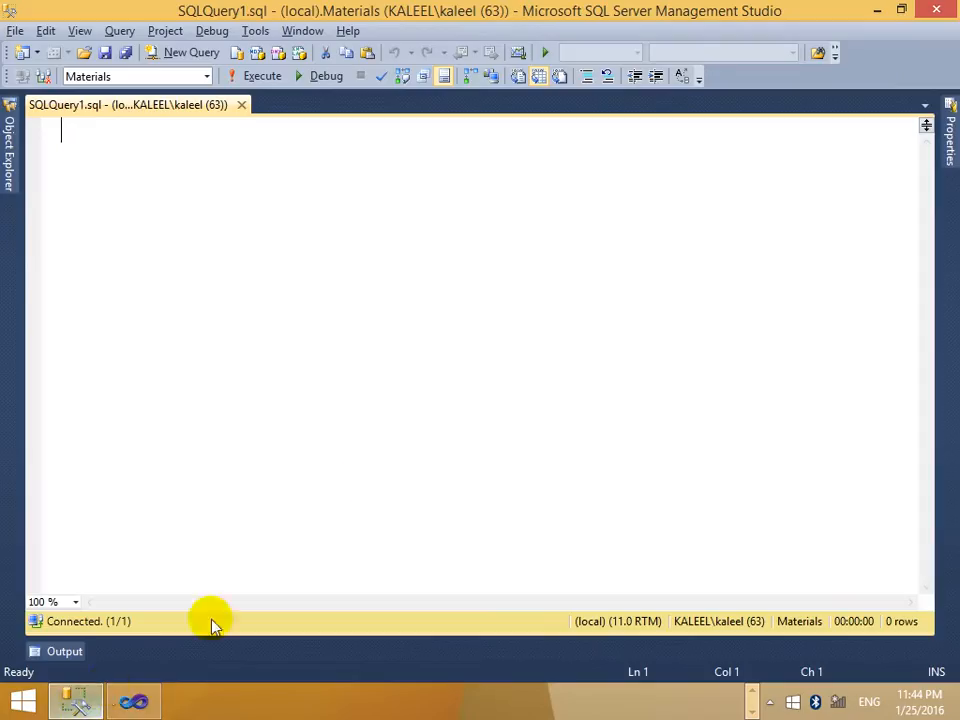
click(10, 148)
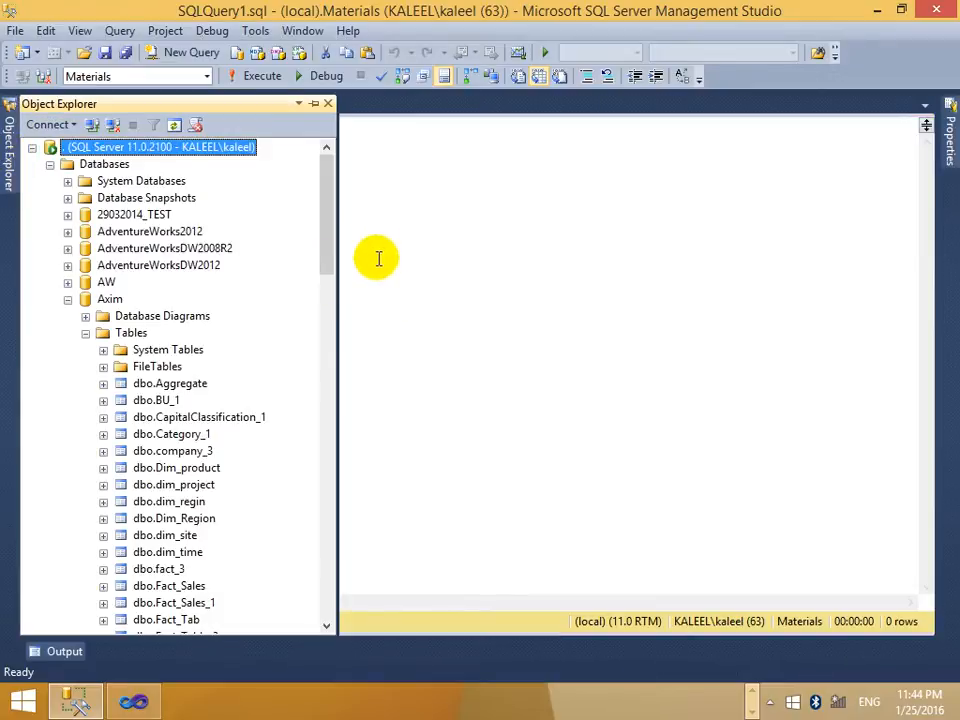
click(86, 334)
click(67, 299)
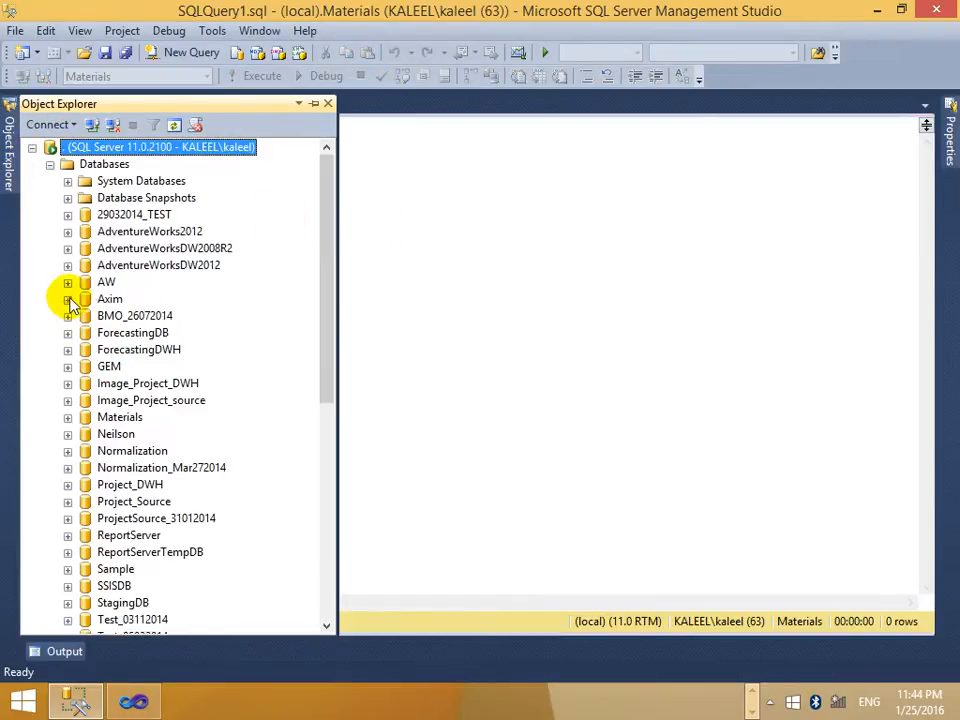
click(67, 417)
scroll(170, 345, down, 5)
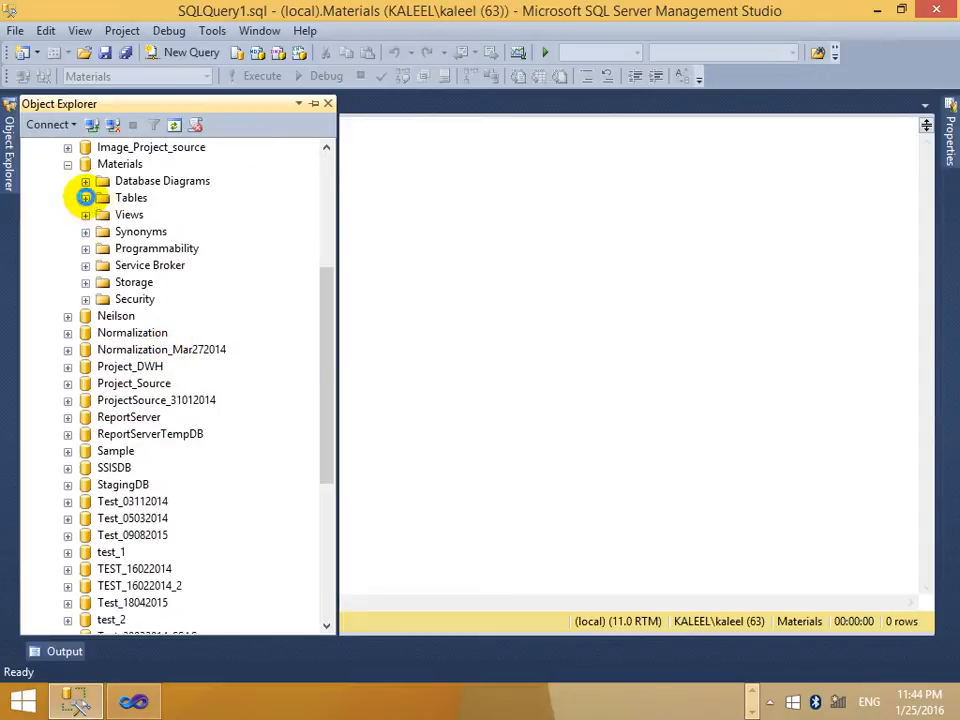
click(86, 197)
Look through the Materials tables for join sources, checking the price tables such as dbo.BHEL_PRICE and dbo.Maruti_PRICE.
scroll(187, 240, down, 2)
scroll(187, 240, down, 5)
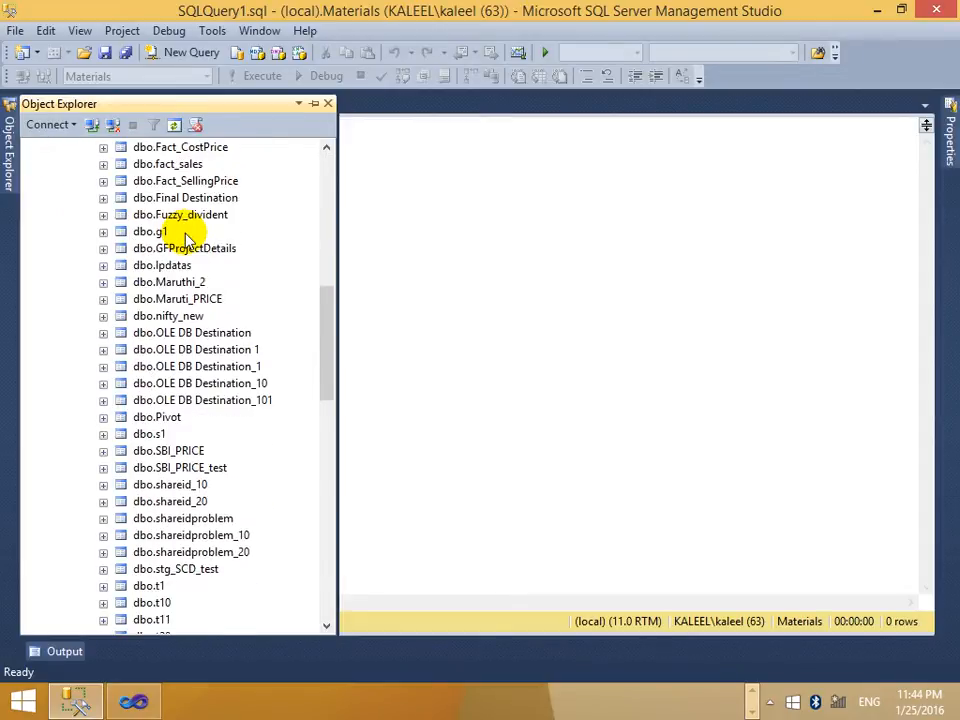
scroll(182, 360, down, 7)
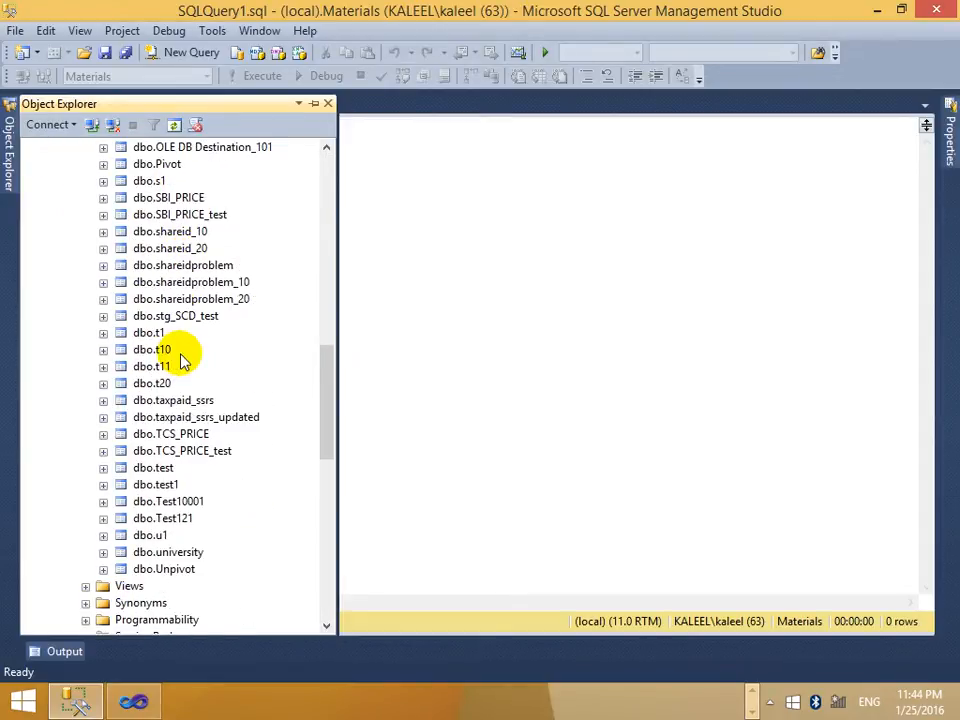
scroll(180, 350, up, 7)
scroll(182, 347, up, 7)
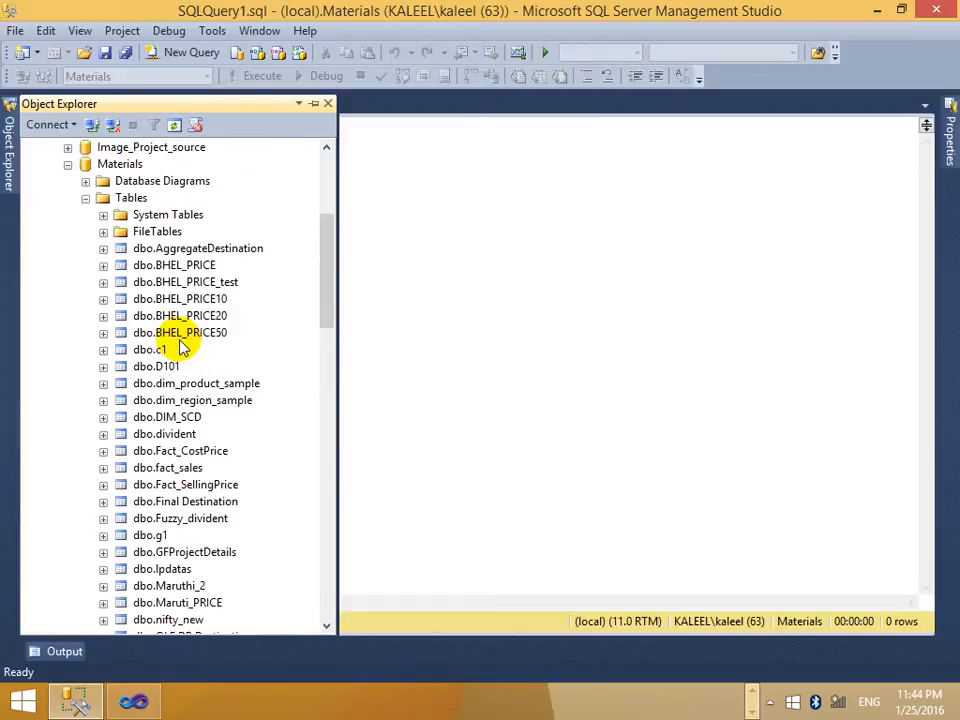
click(175, 265)
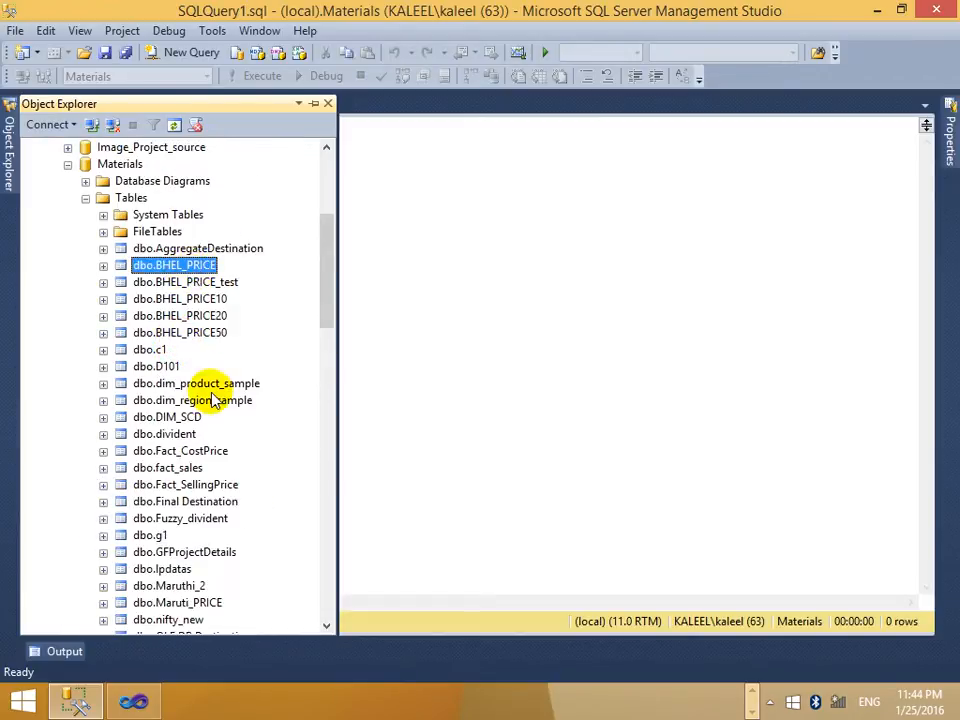
scroll(195, 418, down, 5)
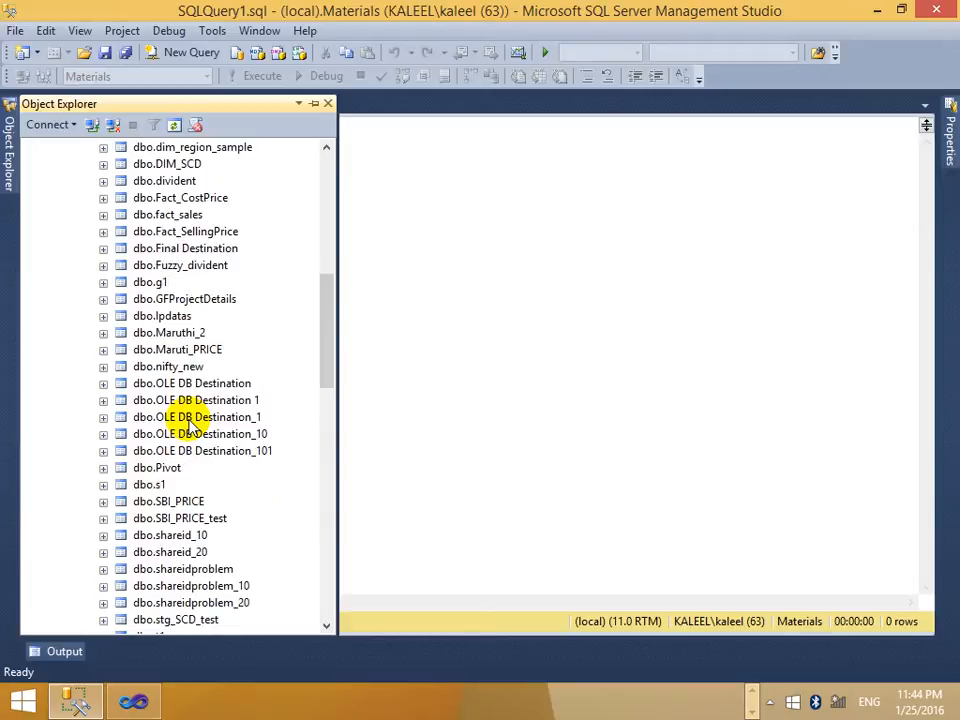
scroll(197, 255, down, 2)
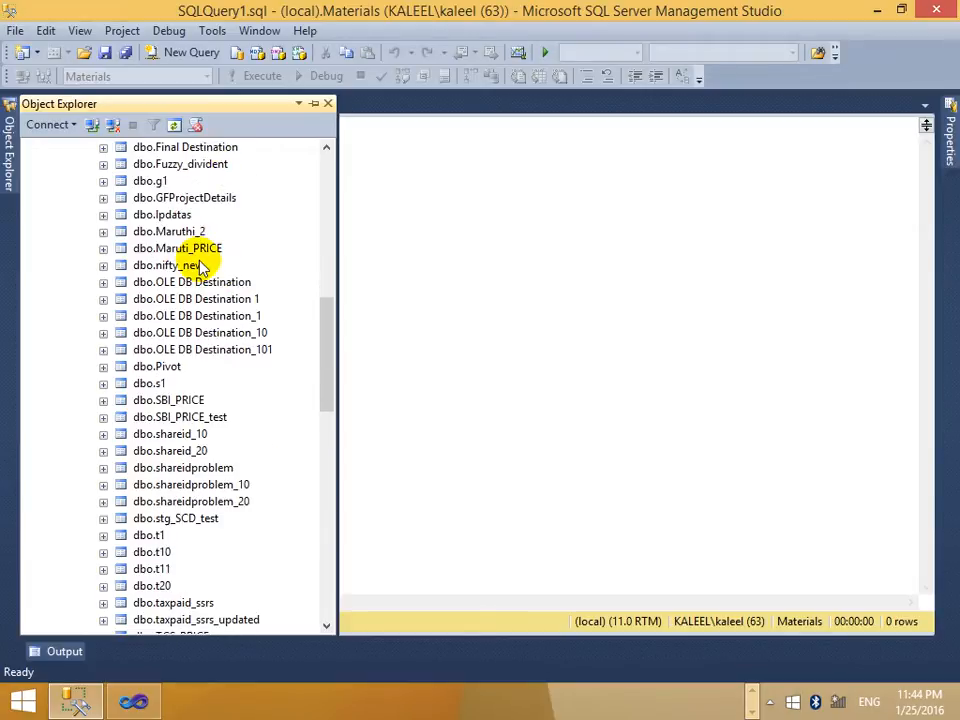
click(190, 250)
scroll(207, 353, down, 2)
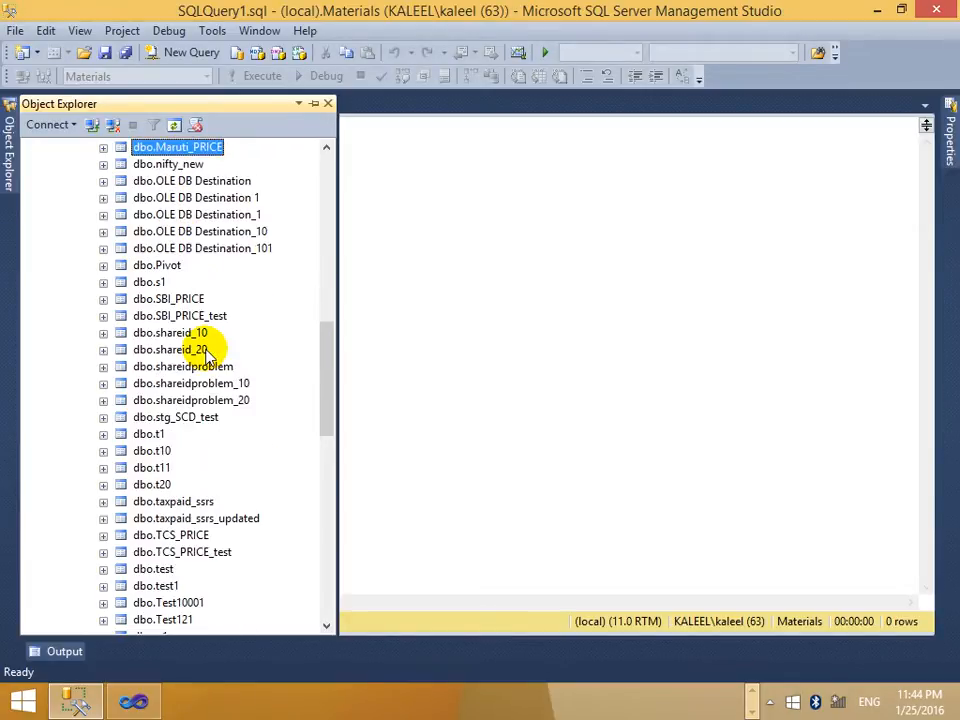
scroll(210, 340, down, 3)
scroll(205, 330, up, 10)
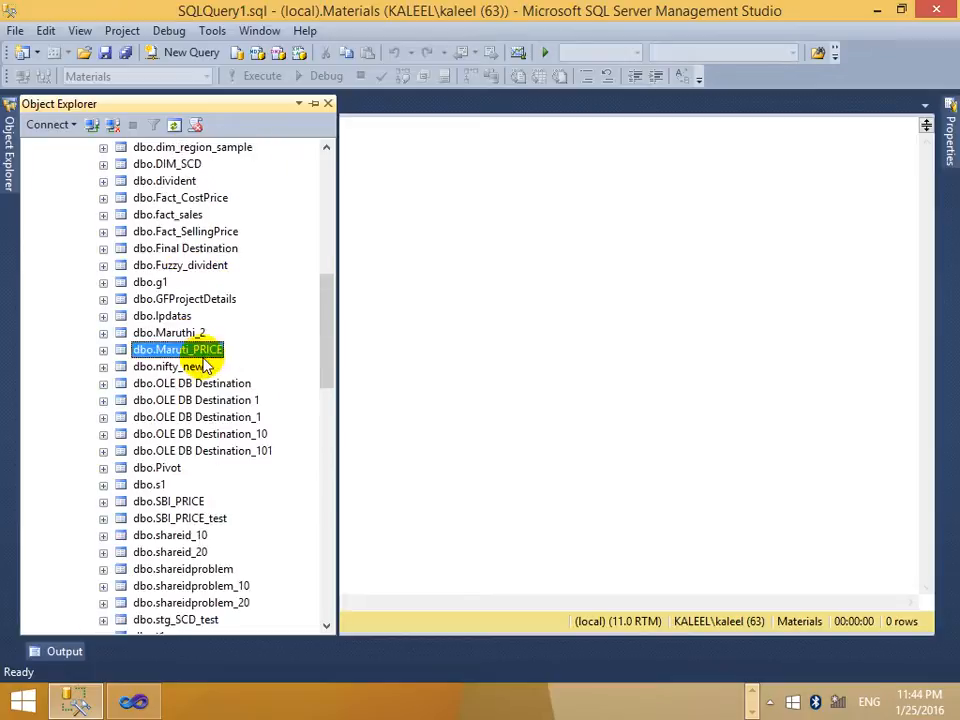
scroll(210, 362, up, 3)
scroll(209, 345, down, 1)
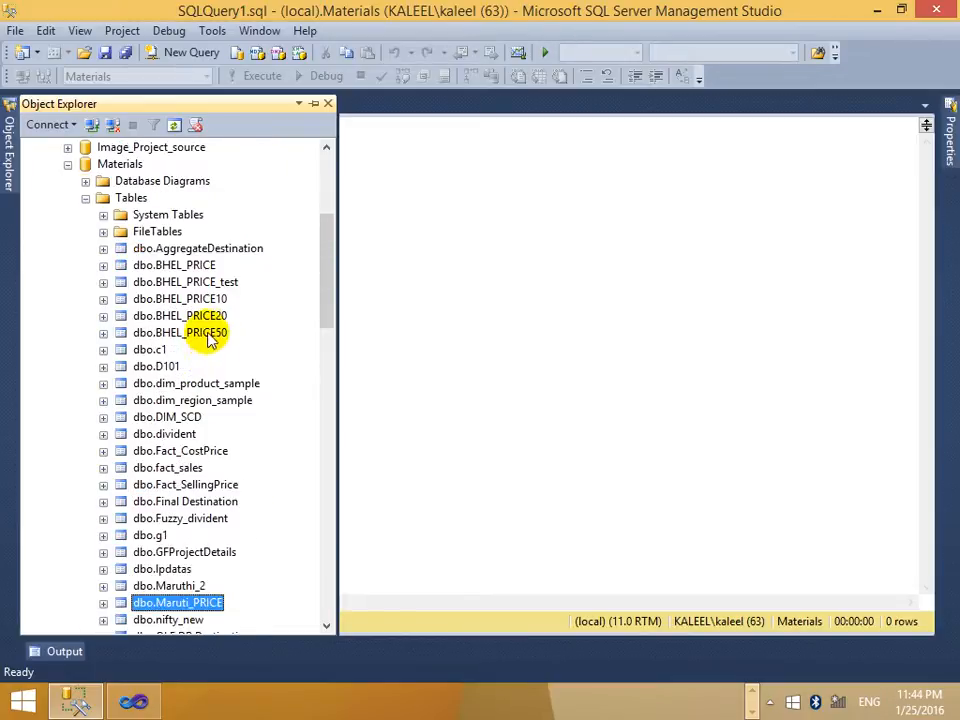
Write the query "select * from [dbo].[divident]" in the query editor, using the dbo.divident table from Materials.
click(168, 434)
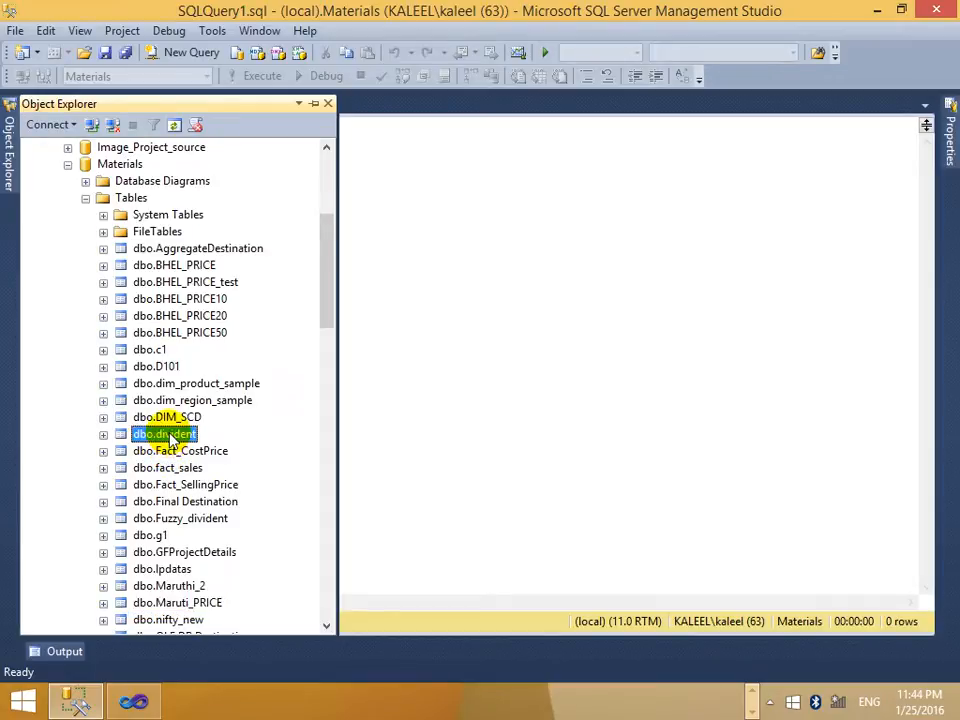
drag(152, 437, 531, 313)
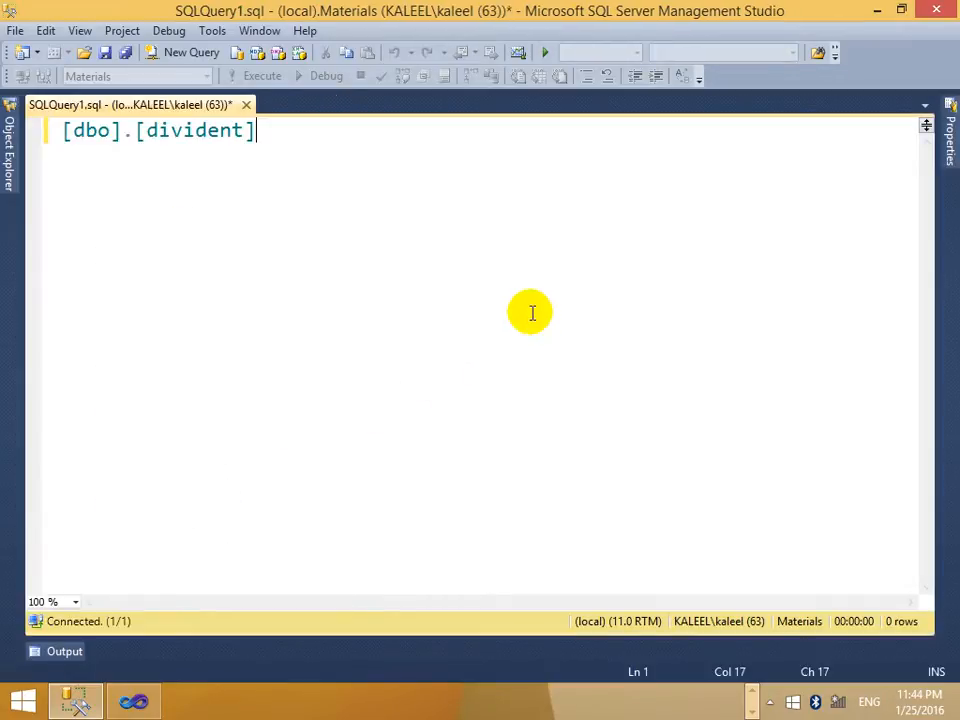
text(select *)
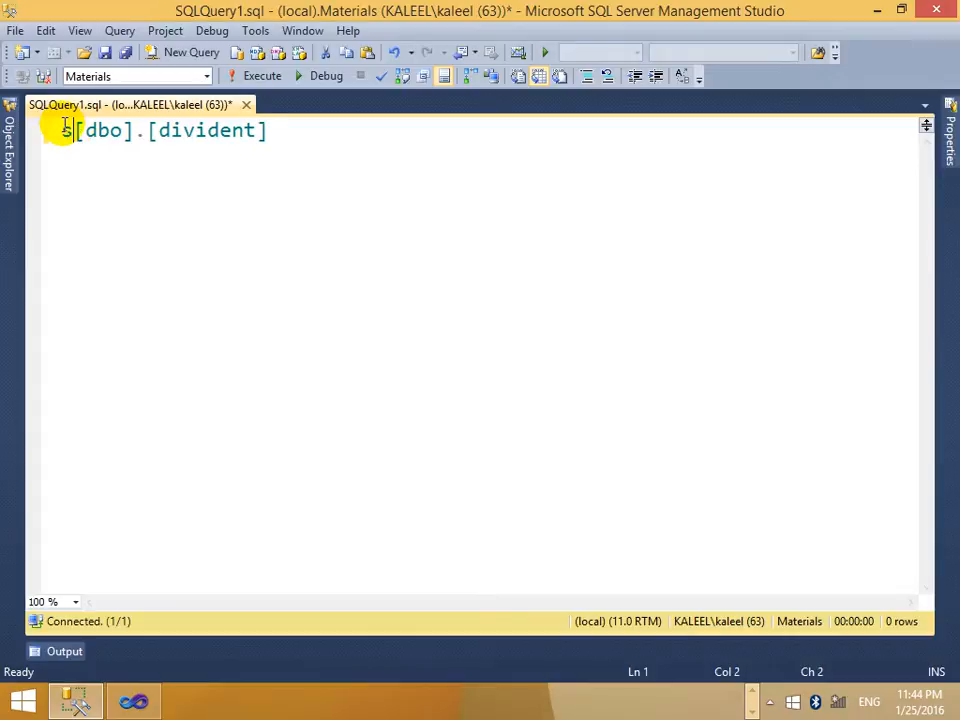
text( from)
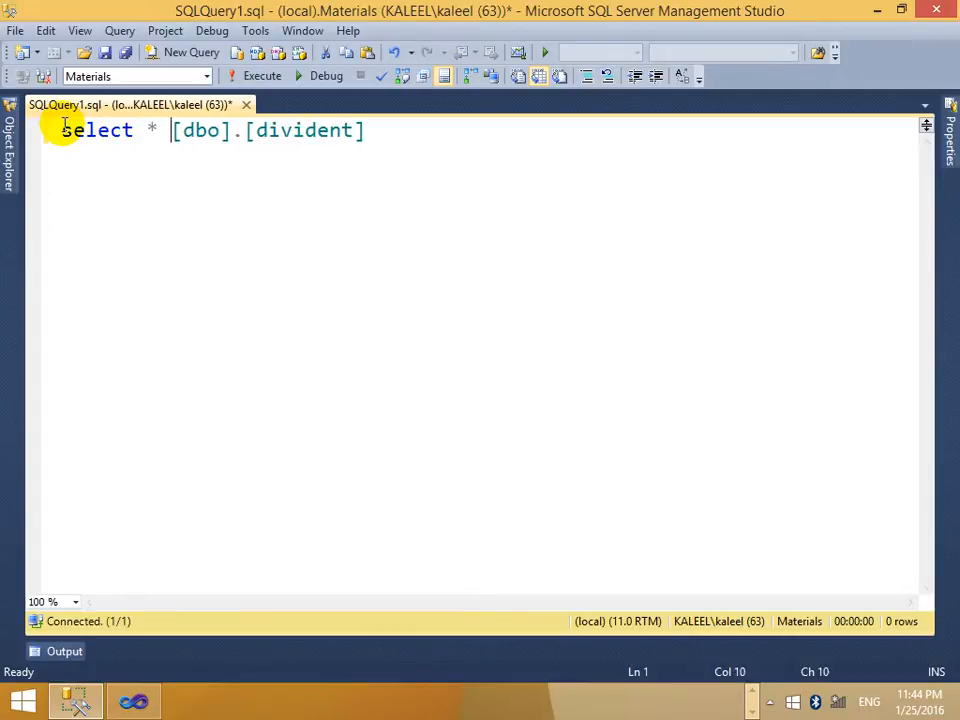
key(End)
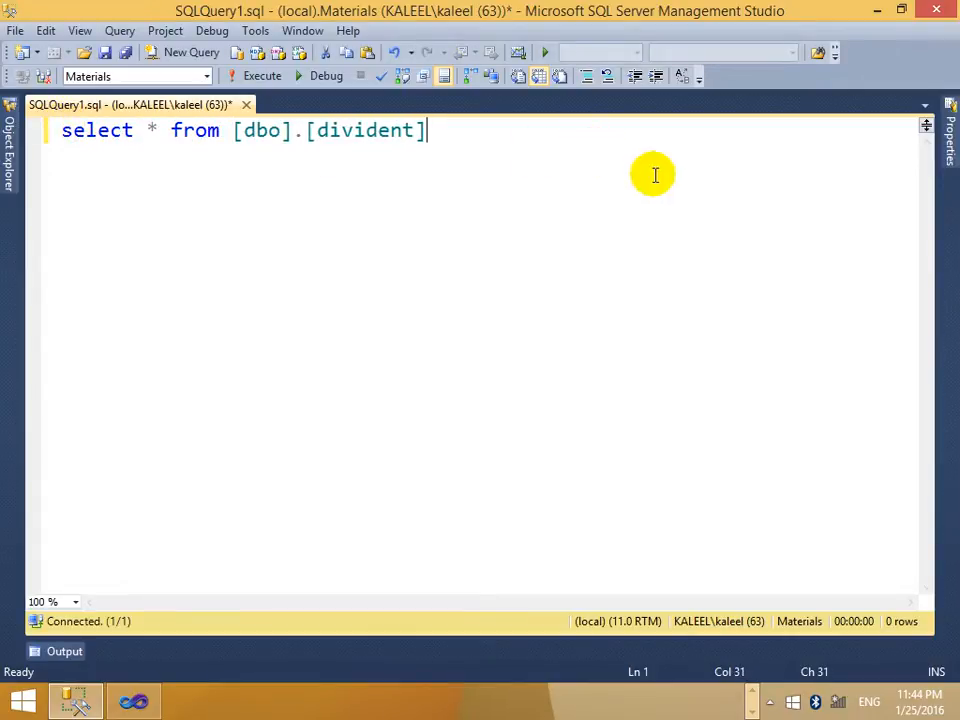
Run the select query on dbo.divident, look over its rows and hide the results.
key(shift+Home)
click(256, 76)
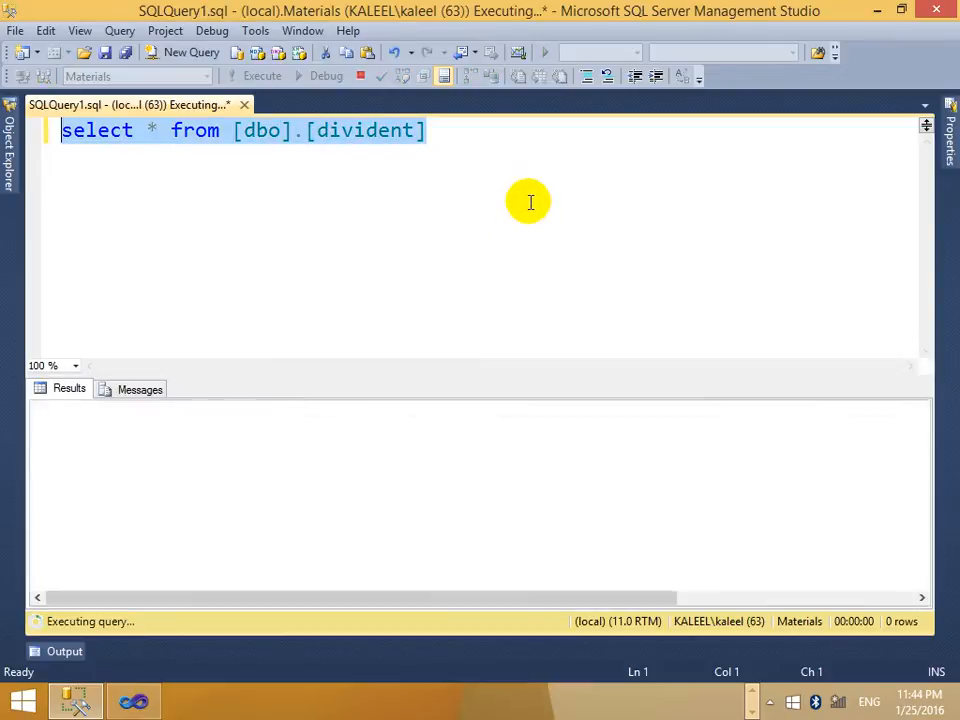
click(266, 461)
click(476, 219)
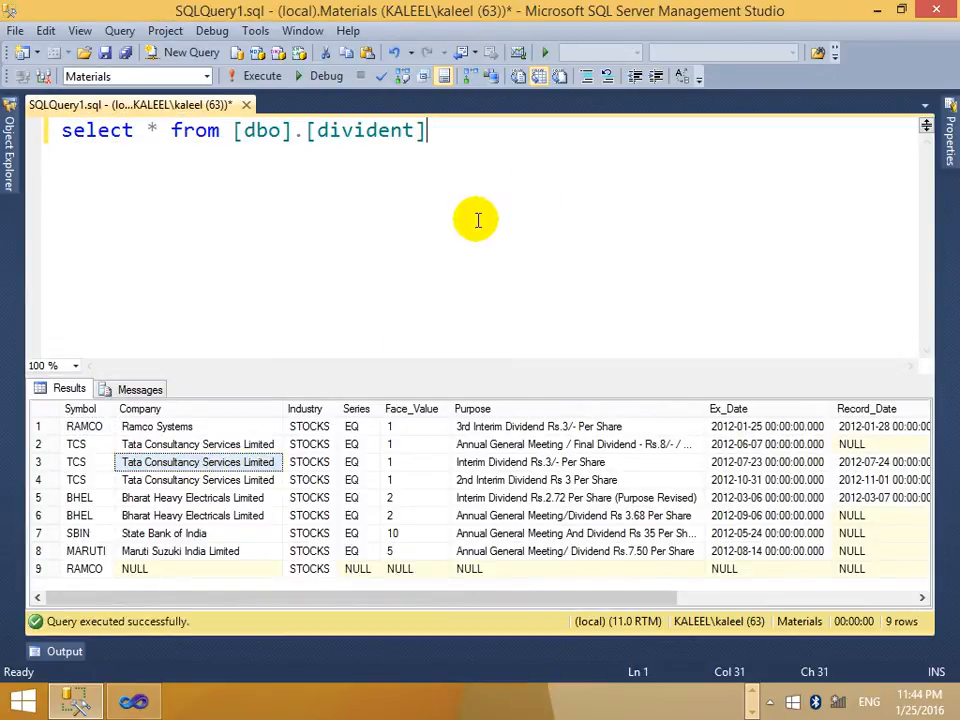
key(ctrl+r)
Add a second query, "select * from [dbo].[nifty_new]", a few lines below the divident query, using the dbo.nifty_new table from Materials.
mouse_move(5, 155)
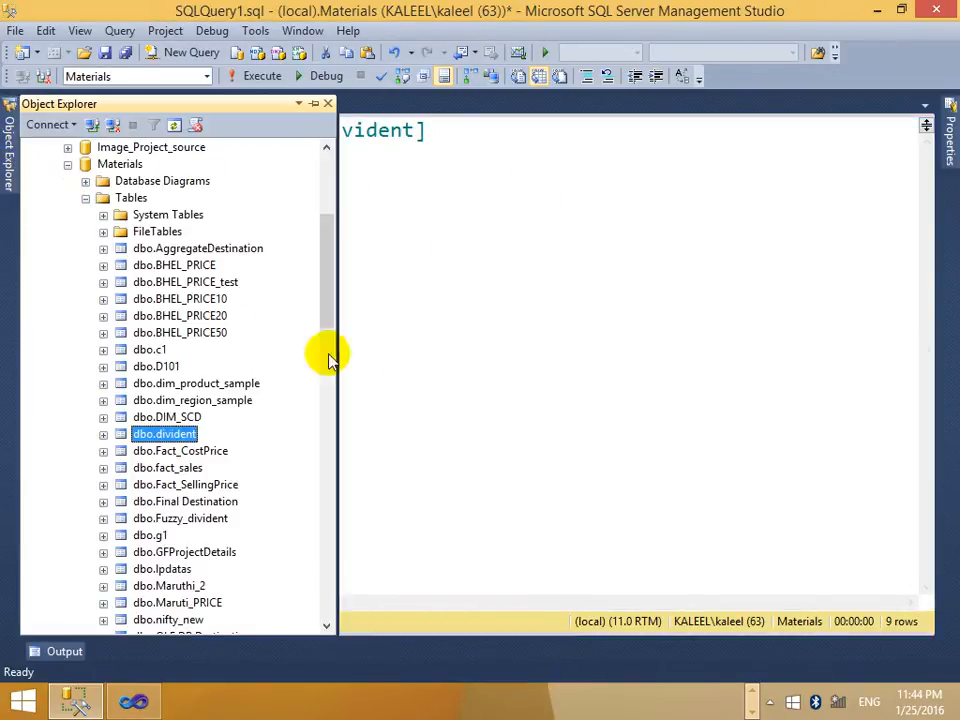
scroll(326, 261, down, 3)
drag(320, 296, 320, 340)
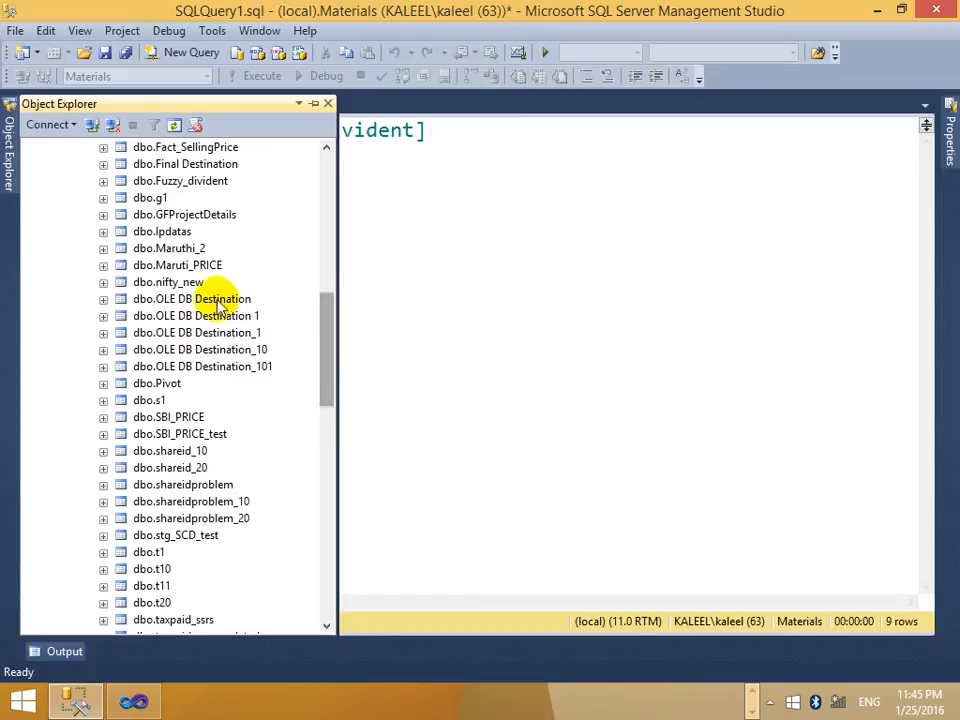
drag(150, 282, 483, 190)
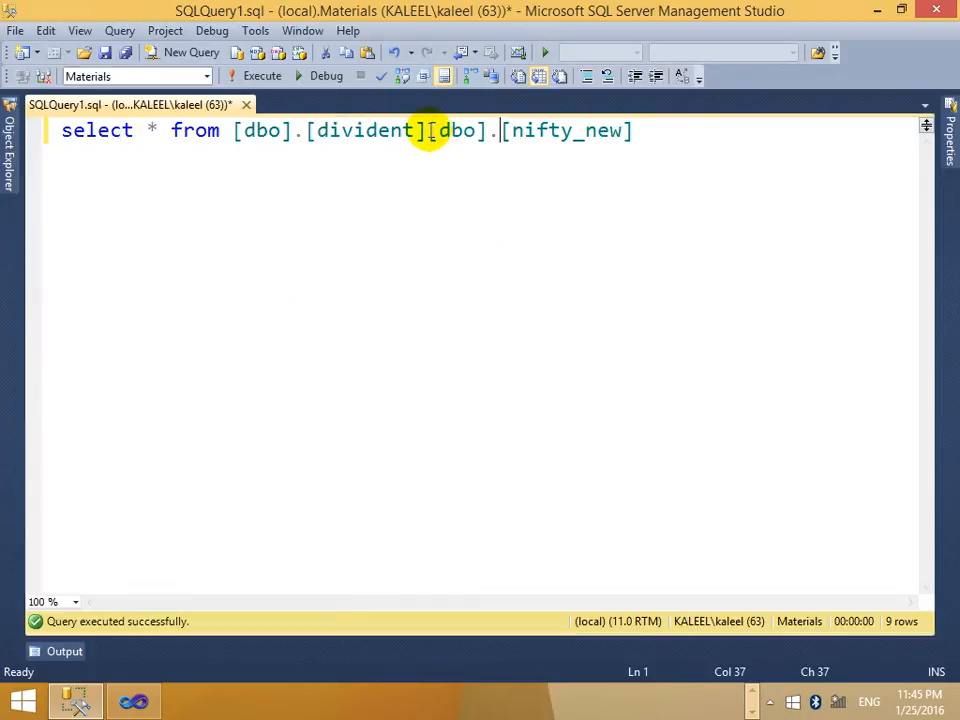
key(Return)
key(Return)
key(Return)
key(Return)
text(selec)
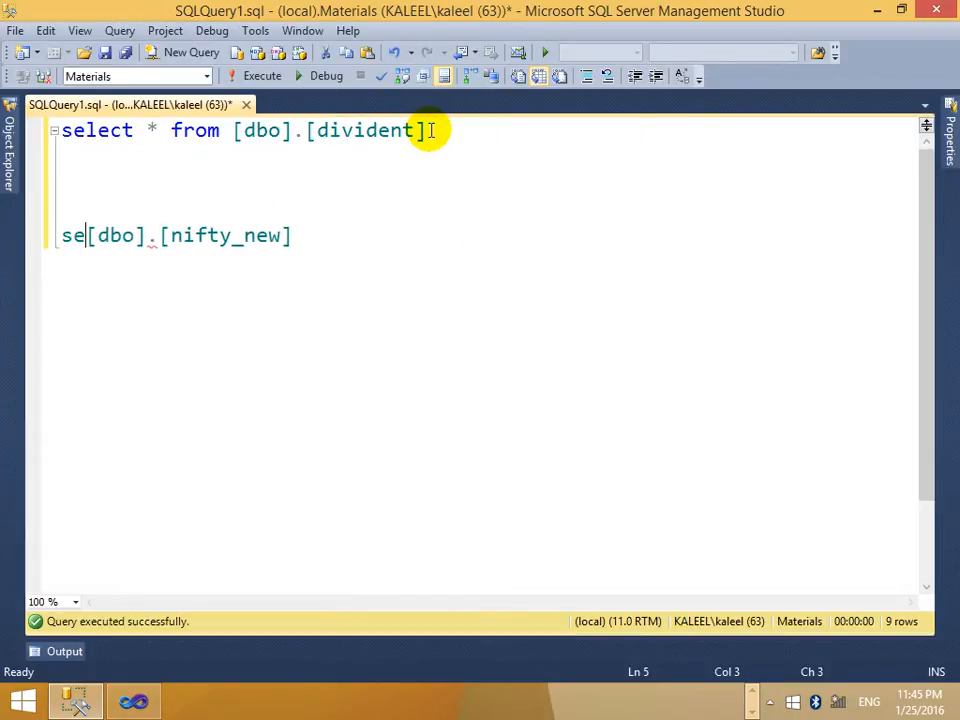
text(t * from)
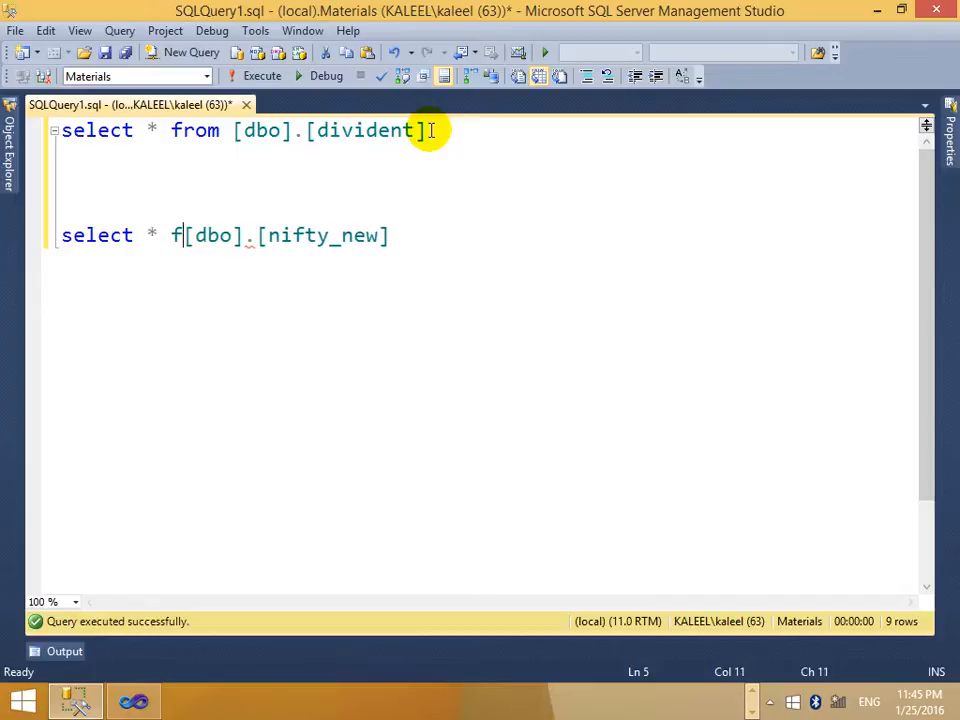
Run the nifty_new query and the divident query separately to compare the columns of both tables.
drag(521, 242, 8, 178)
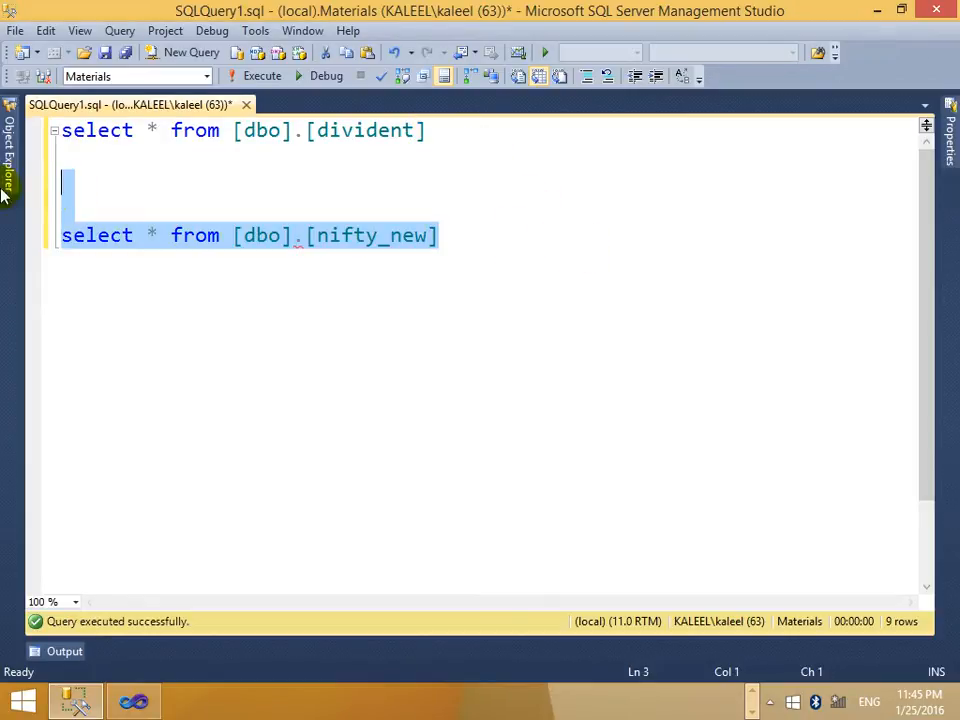
click(245, 76)
drag(514, 139, 60, 130)
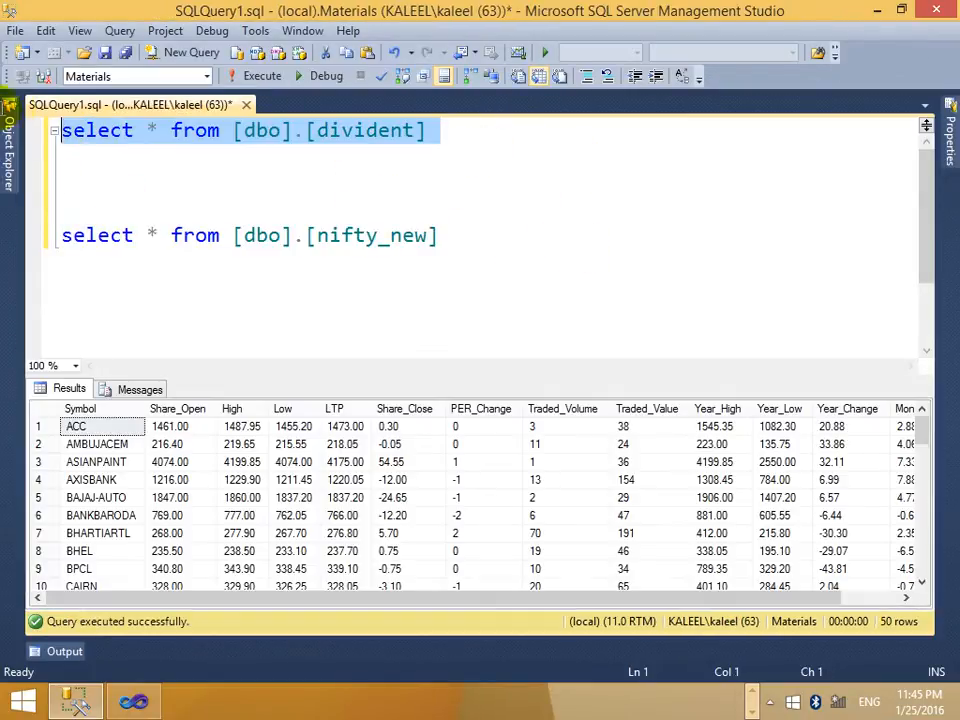
click(264, 77)
click(530, 203)
Run only the nifty_new query again, review its rows to the end and widen the Symbol column of the results.
drag(525, 260, 2, 236)
click(488, 208)
click(265, 77)
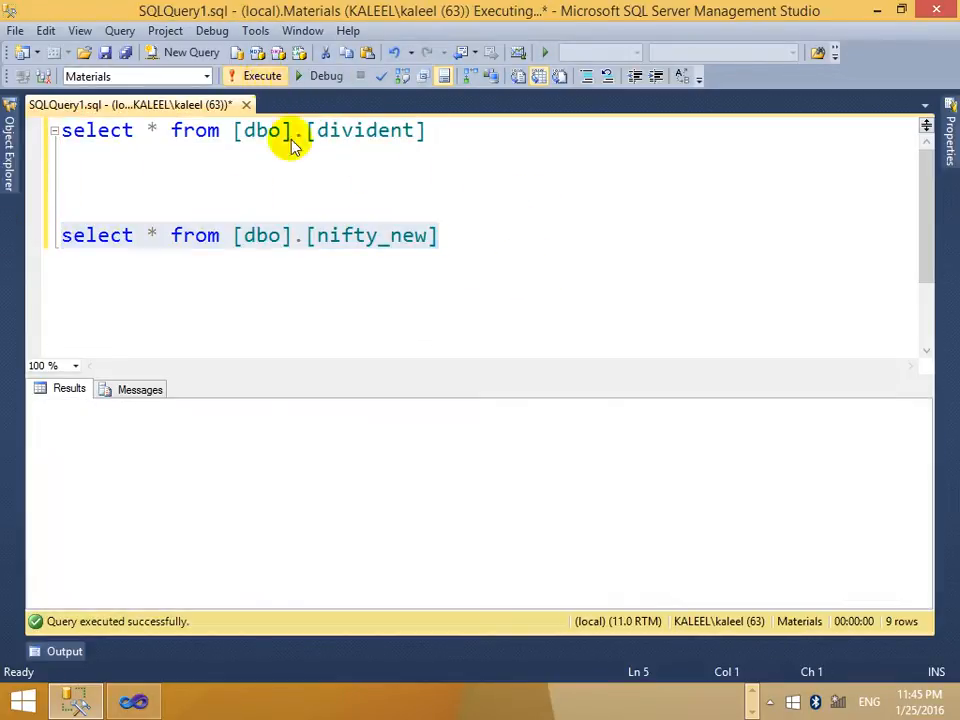
click(88, 498)
scroll(82, 500, down, 14)
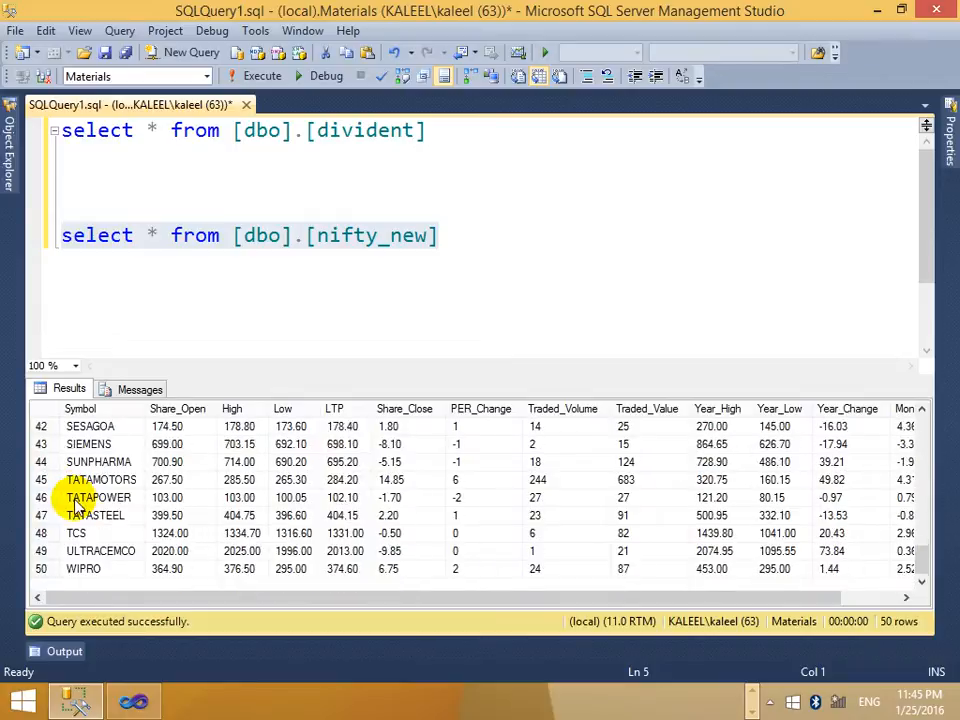
scroll(76, 503, up, 14)
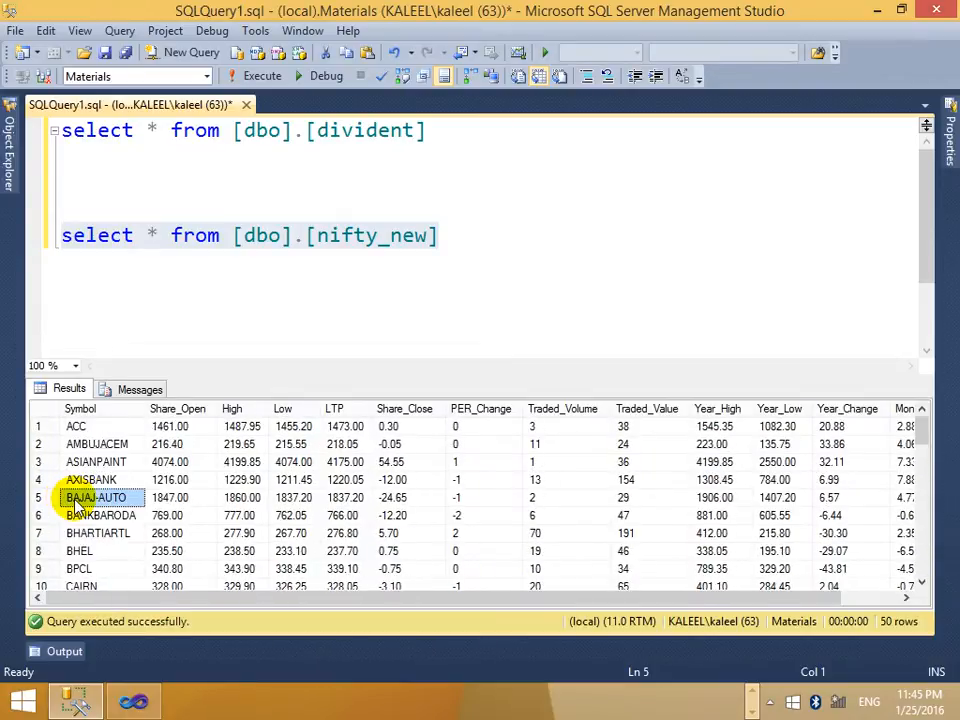
drag(145, 409, 262, 410)
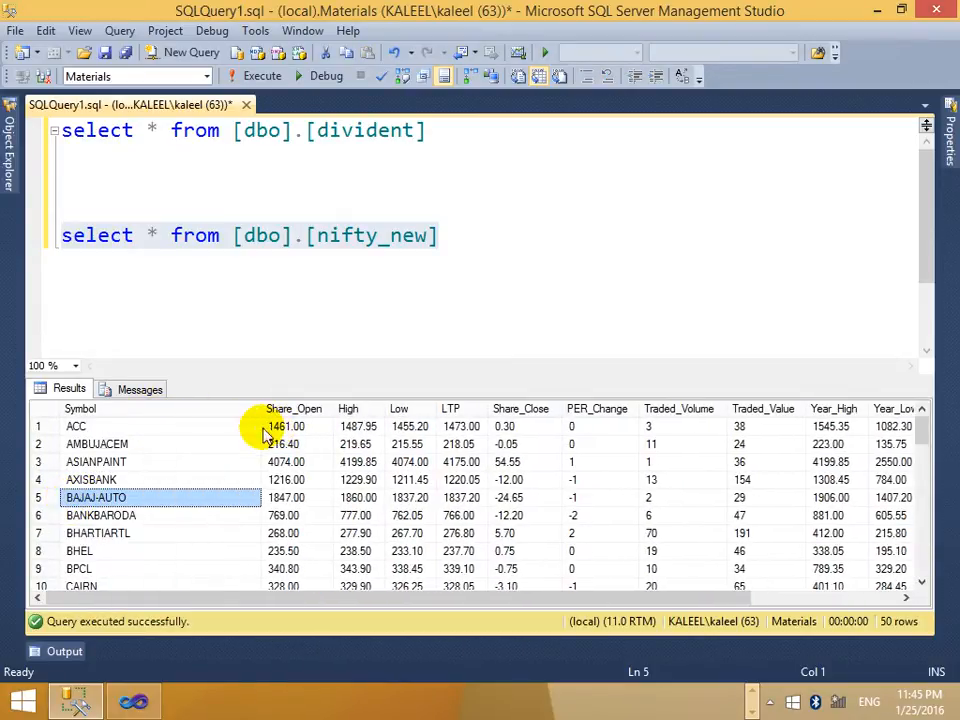
Run only the divident query and examine the second row's fields from Company across to Ex_Date.
click(400, 258)
drag(497, 183, 12, 55)
click(272, 75)
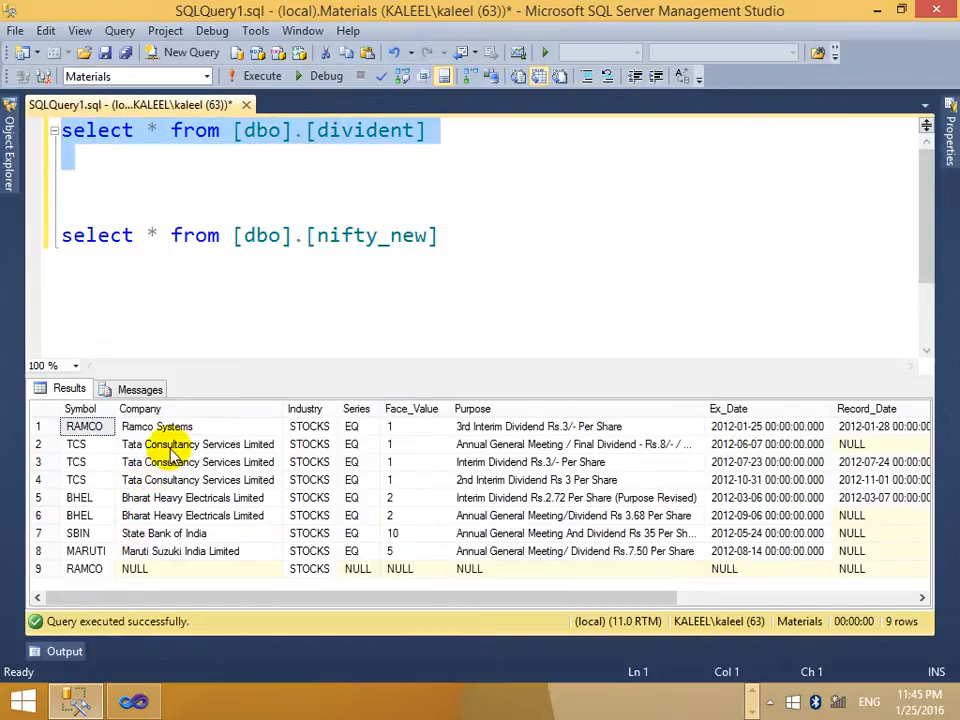
click(182, 428)
click(186, 446)
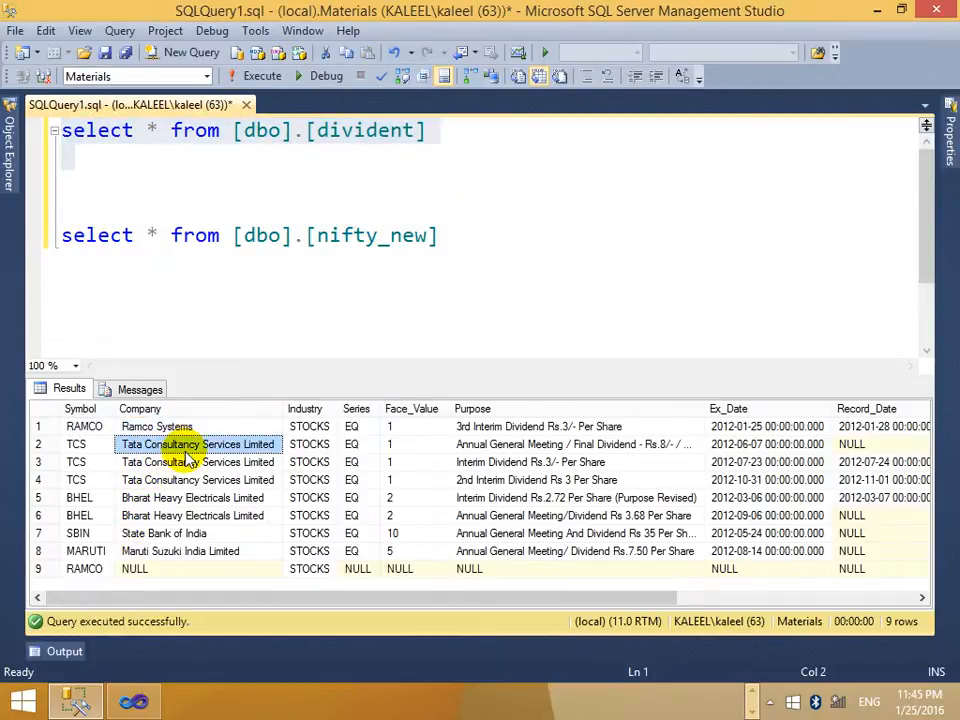
key(Right)
key(Right)
key(Right)
key(Right)
key(Right)
key(Right)
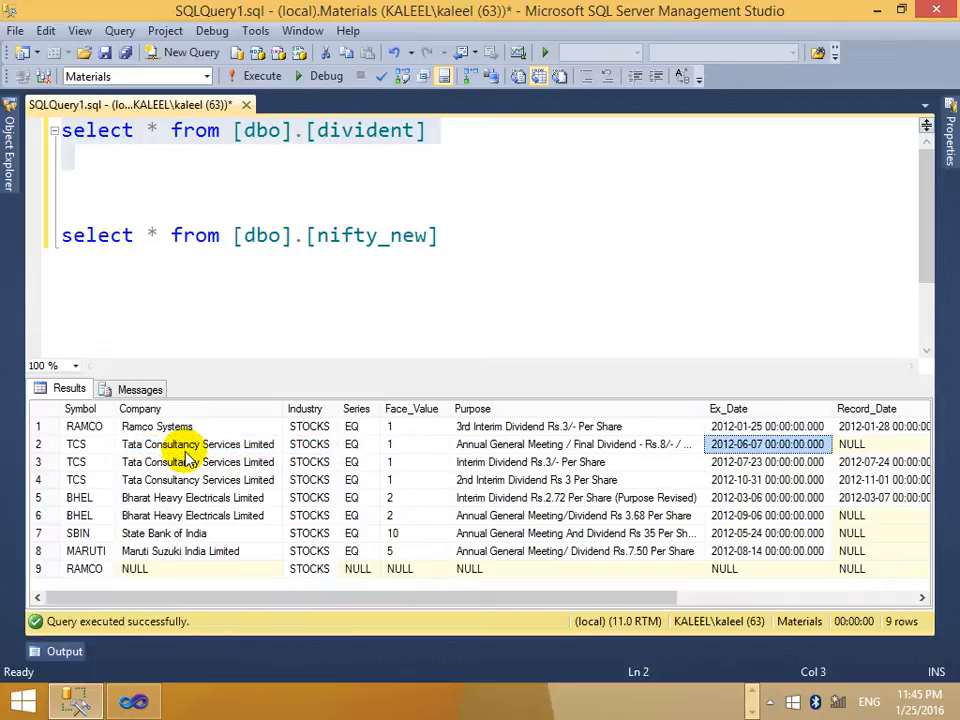
key(Left)
key(Left)
key(Left)
key(Left)
key(Right)
key(Right)
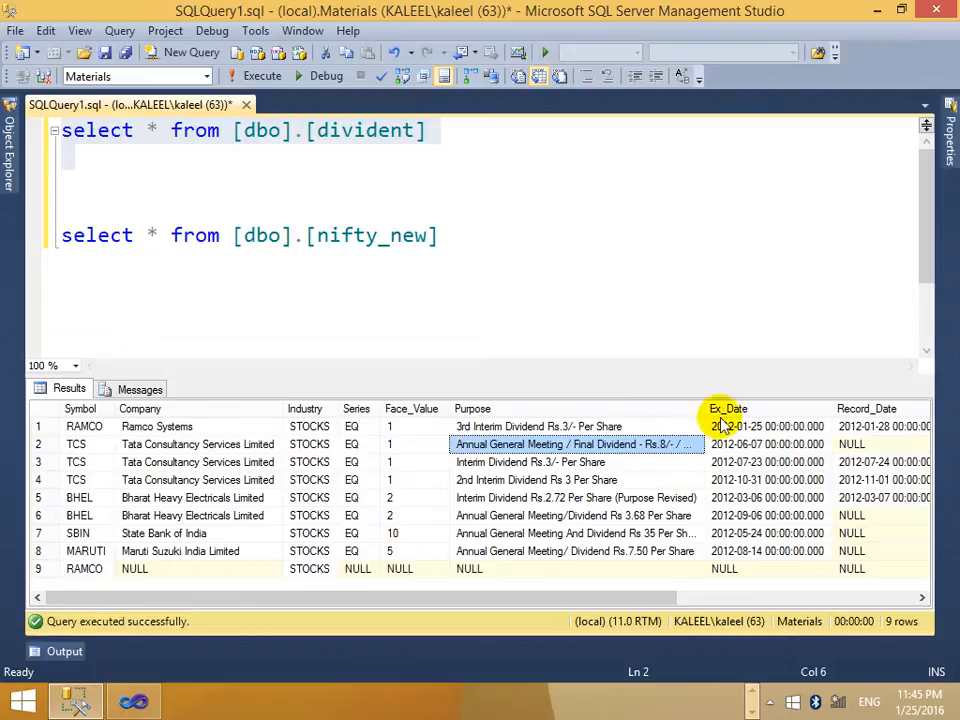
Widen the Purpose column of the divident results and read the dividend purposes of all rows, returning to the first company.
drag(704, 408, 795, 408)
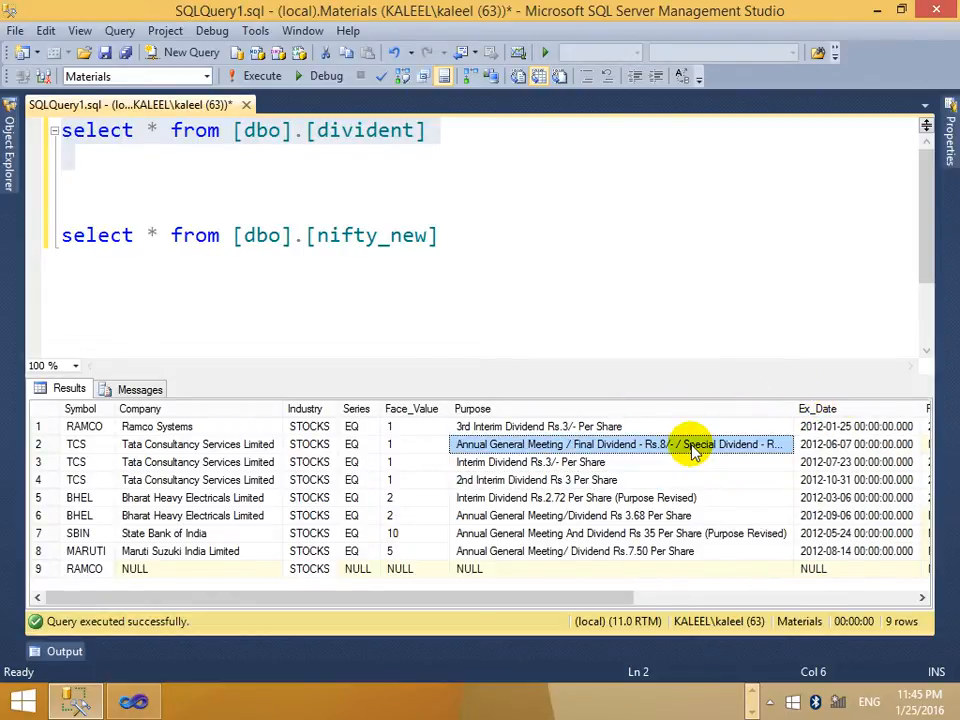
key(Down)
key(Down)
key(Down)
key(Up)
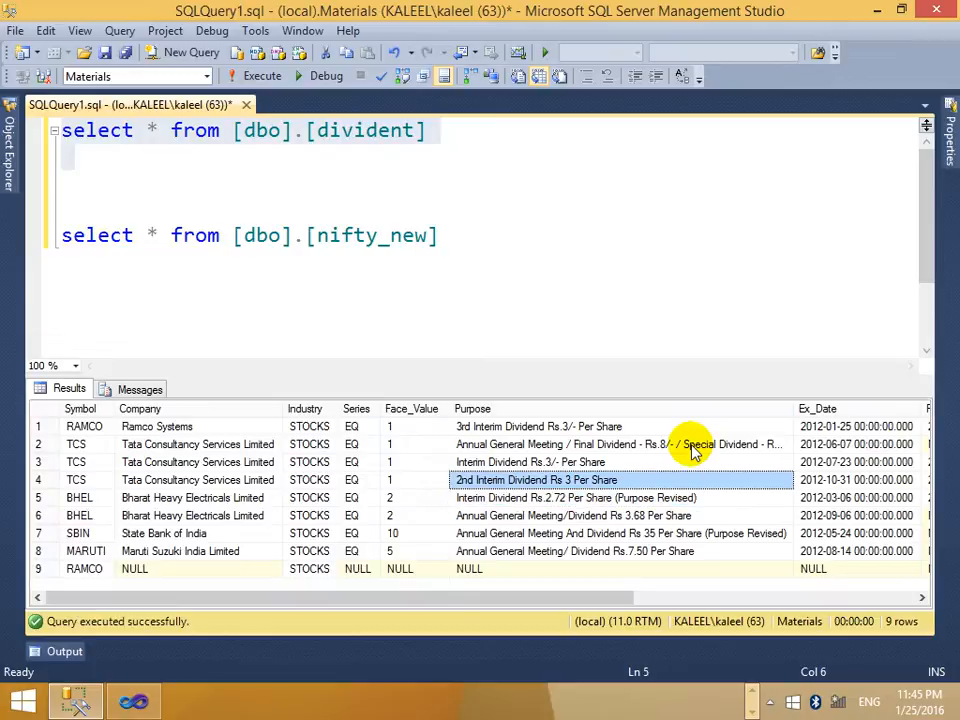
key(Down)
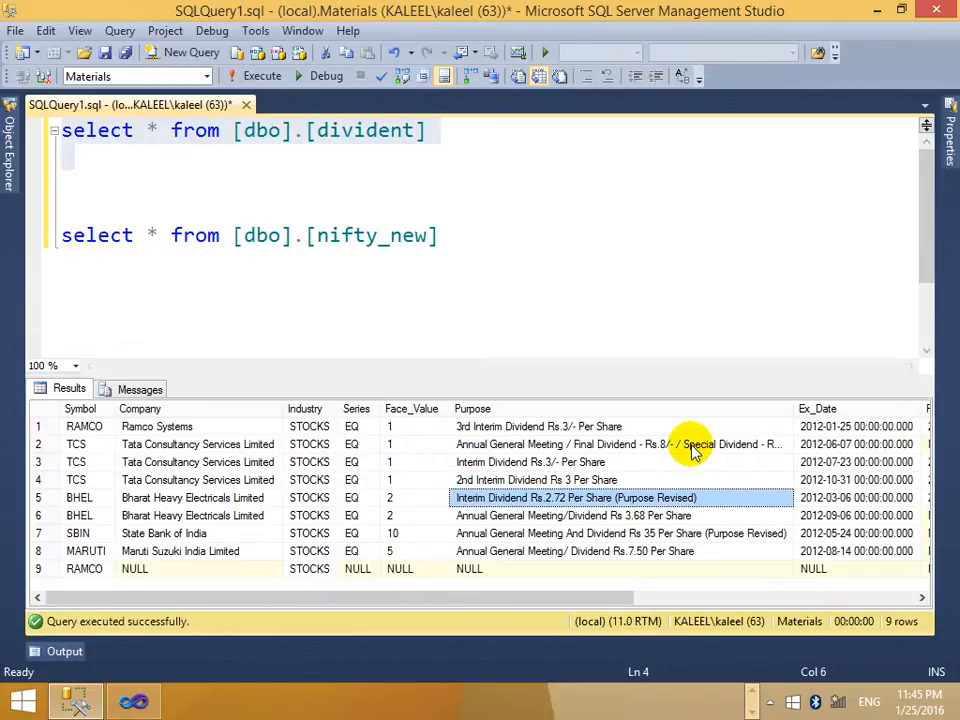
key(Down)
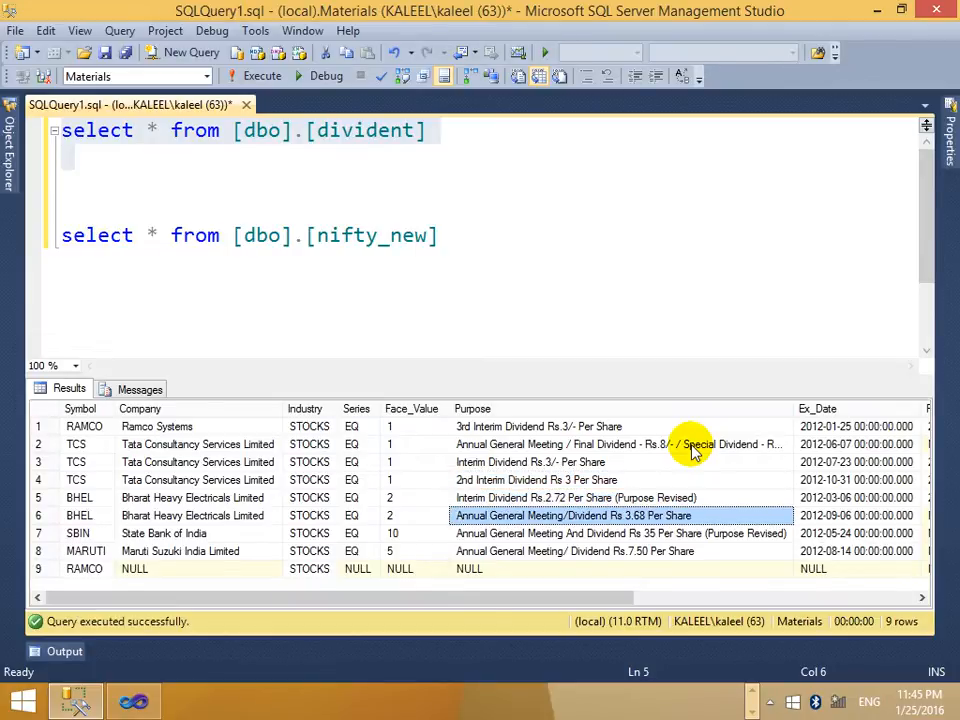
key(Down)
key(Down)
key(Down)
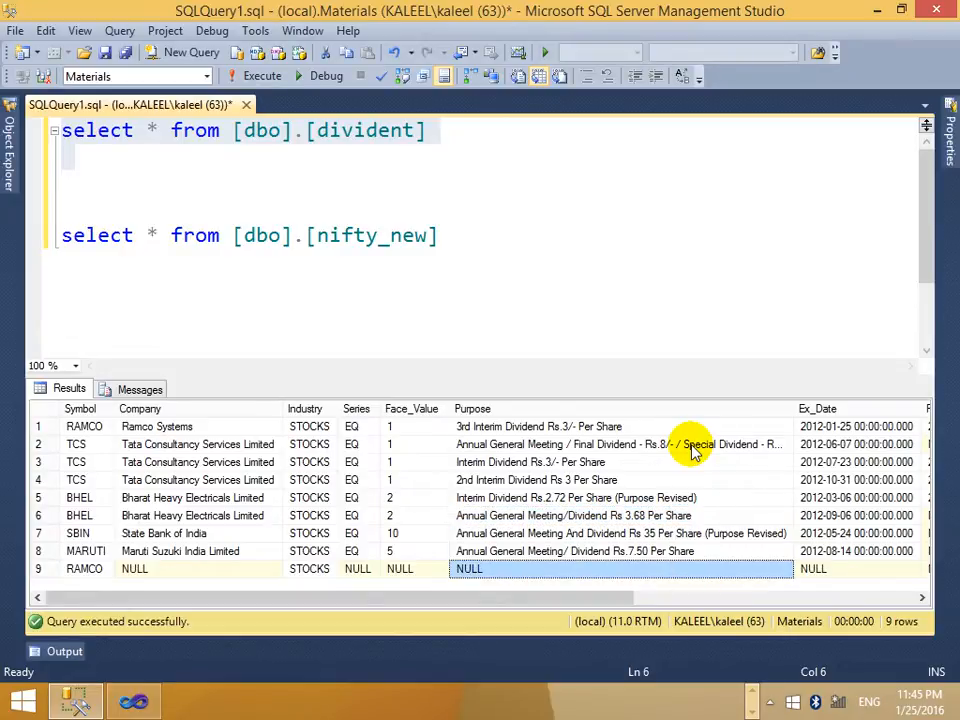
key(Up)
key(Up)
key(Up)
key(Up)
key(Up)
key(Up)
key(Up)
key(Up)
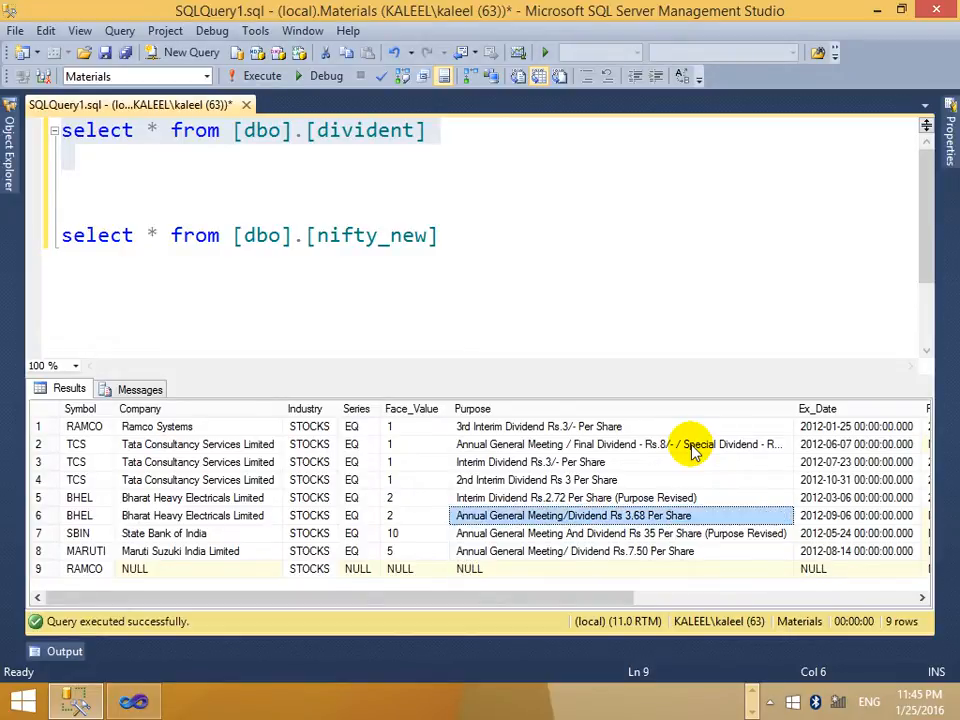
key(Left)
key(Left)
key(Left)
key(Left)
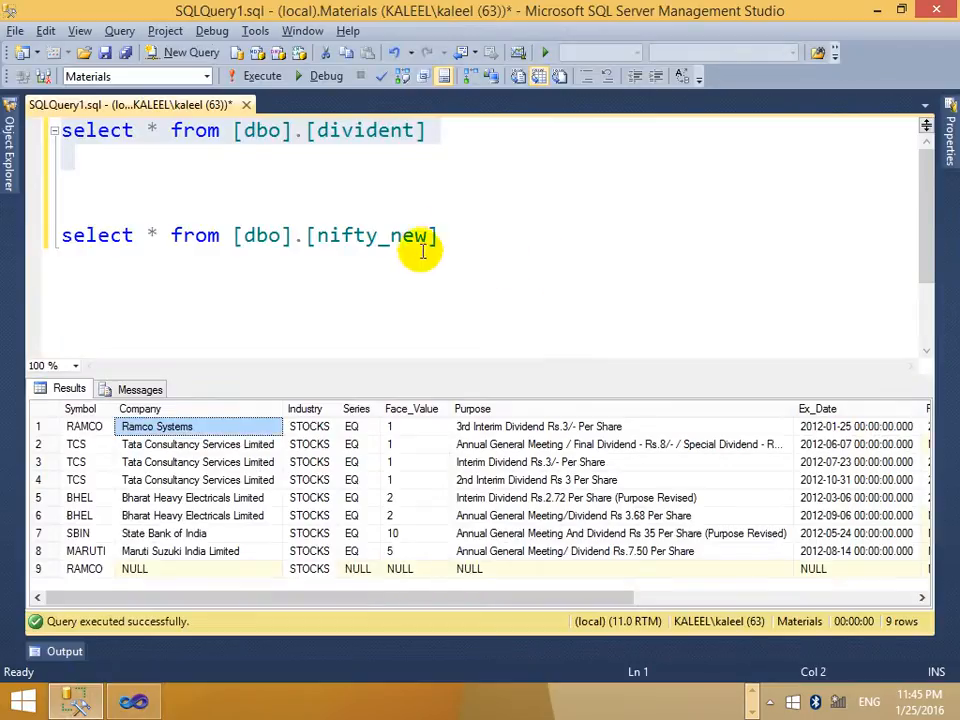
Rerun only the nifty_new query and look through its result rows.
drag(456, 252, 62, 208)
click(259, 75)
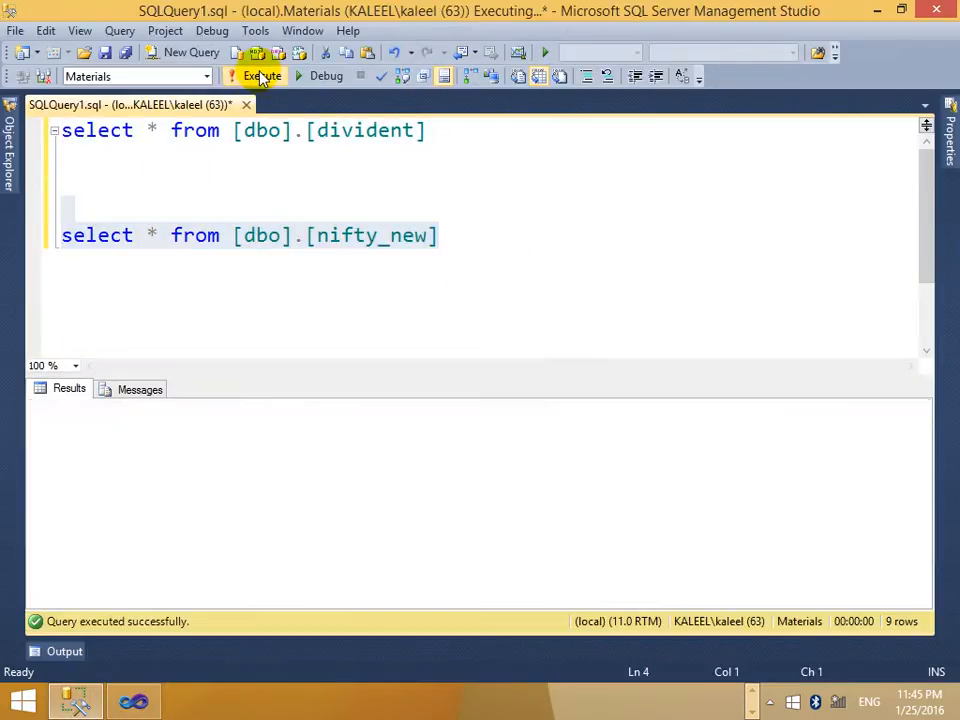
scroll(105, 505, down, 14)
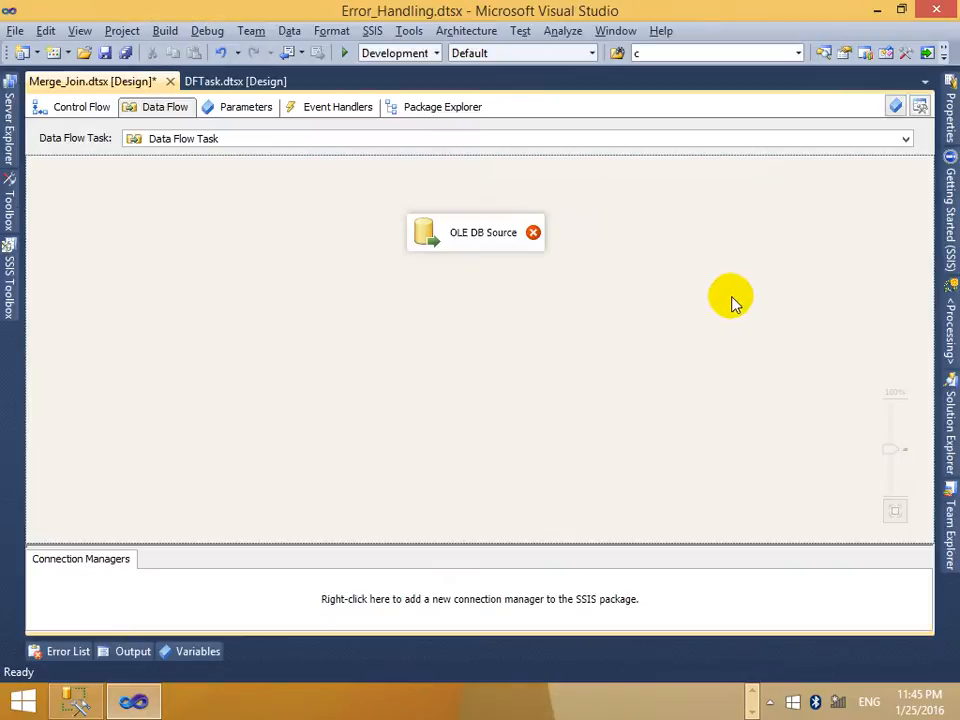
Switch to Visual Studio and reposition the OLE DB Source on the Data Flow canvas, leaving room beside it.
click(460, 229)
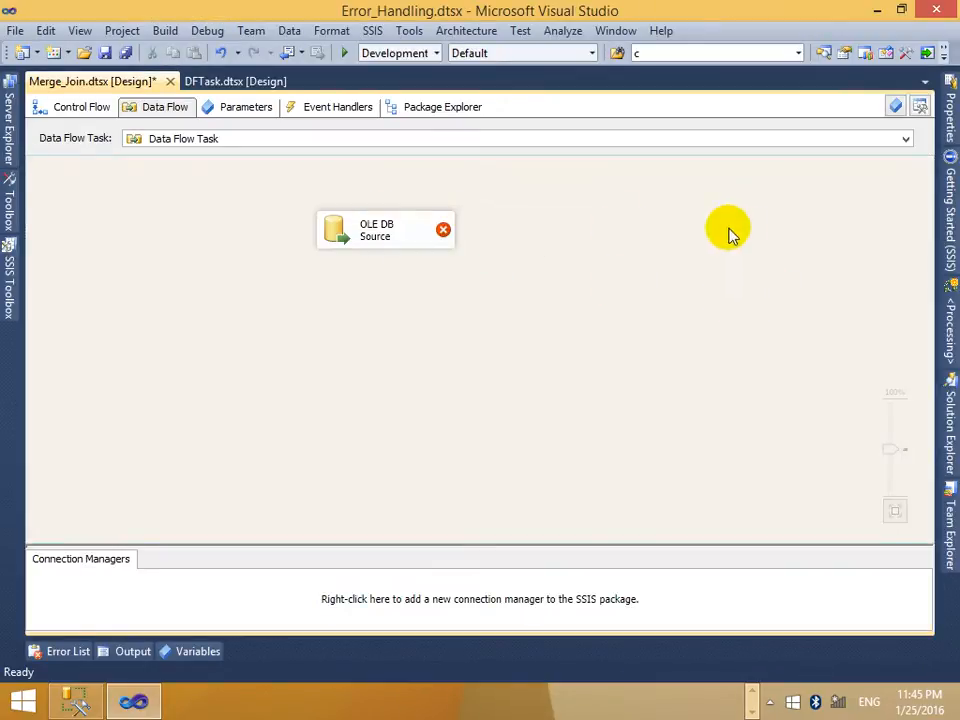
click(385, 232)
right_click(385, 232)
click(456, 240)
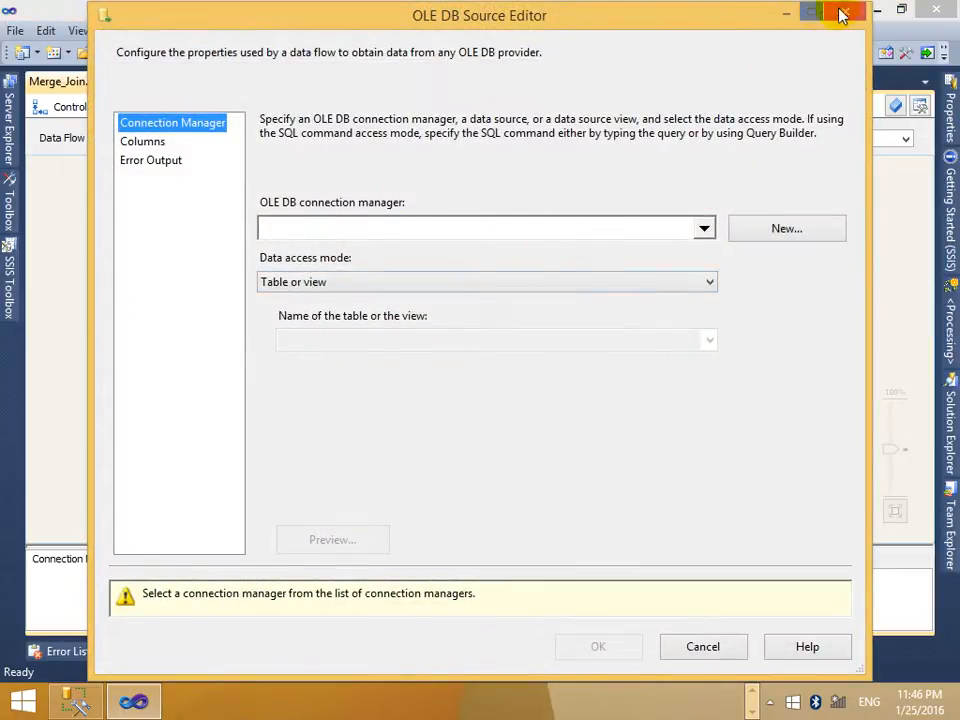
click(841, 14)
click(8, 280)
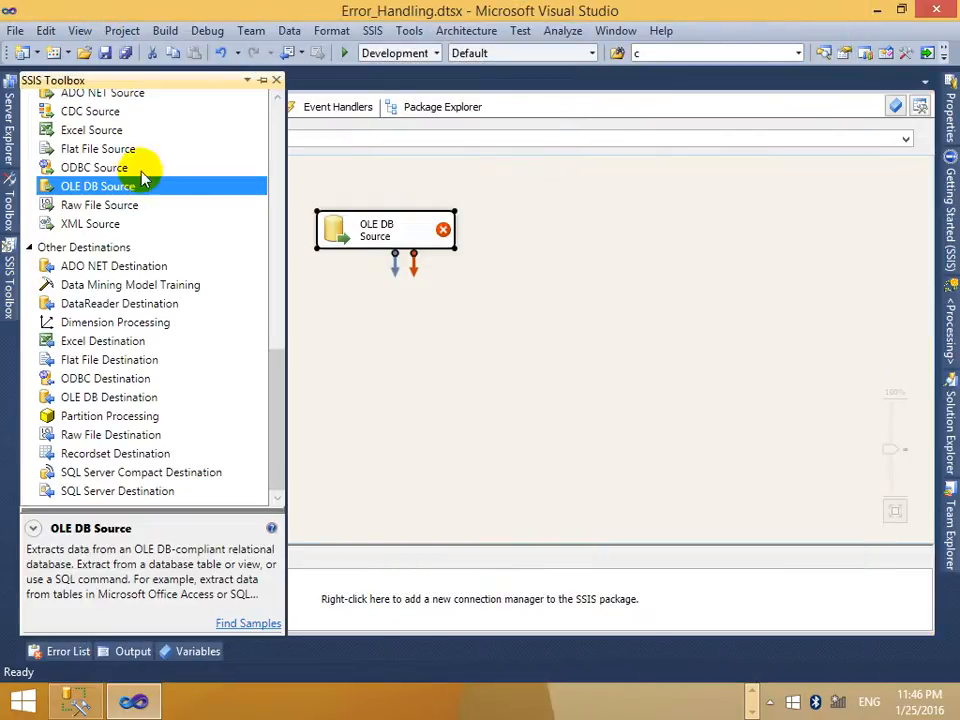
drag(278, 409, 286, 130)
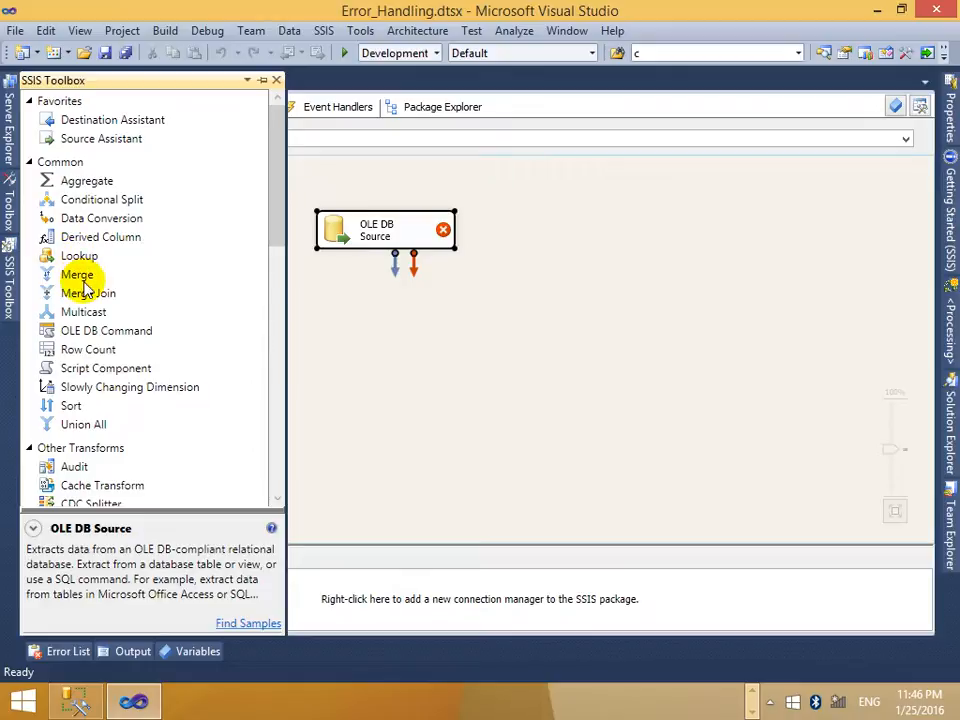
Open the OLE DB Source for editing and create its connection manager from the saved non-LocalHost Materials data connection.
right_click(378, 236)
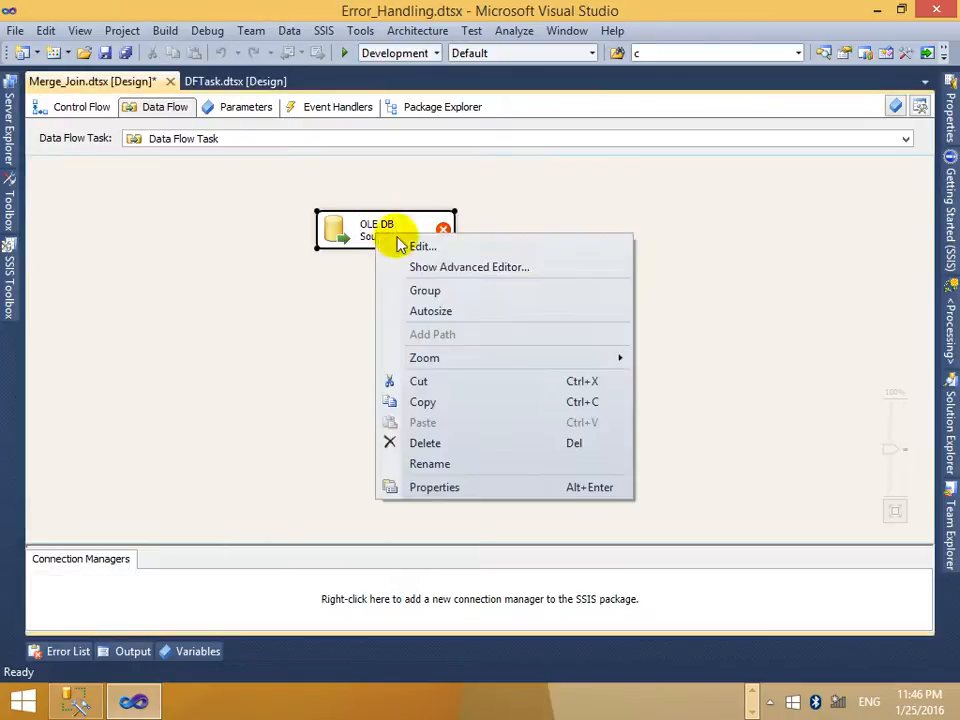
click(450, 248)
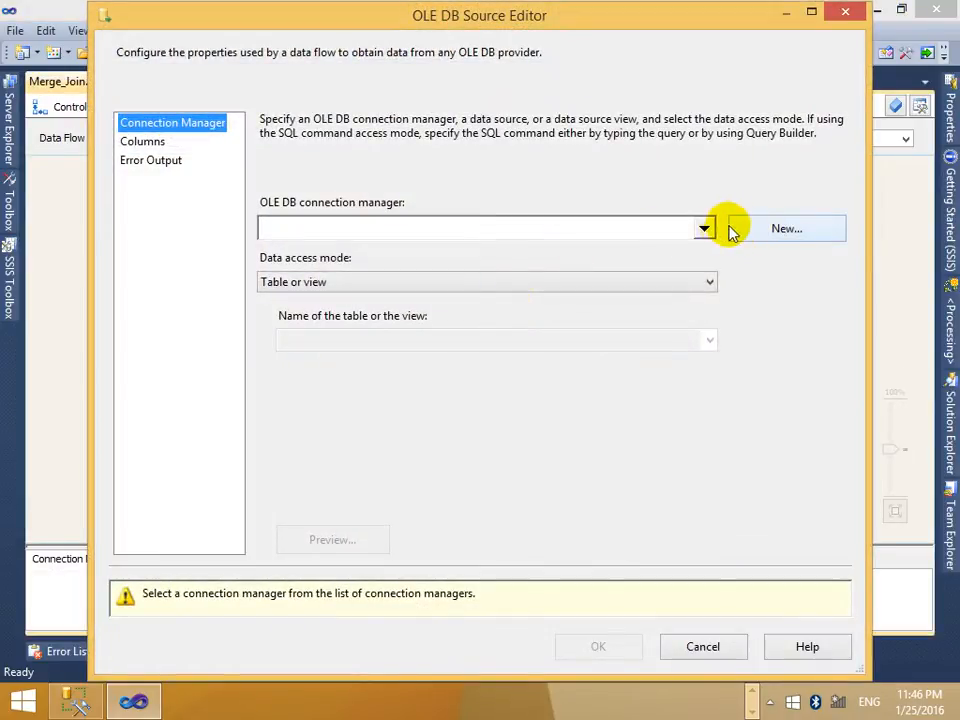
click(706, 229)
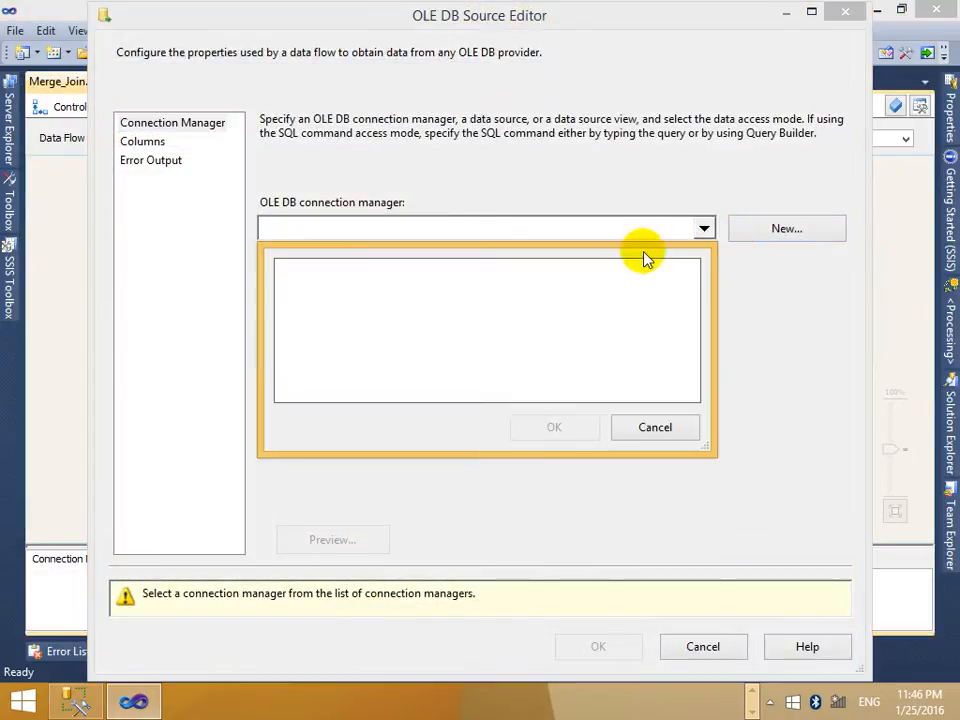
click(656, 428)
click(776, 231)
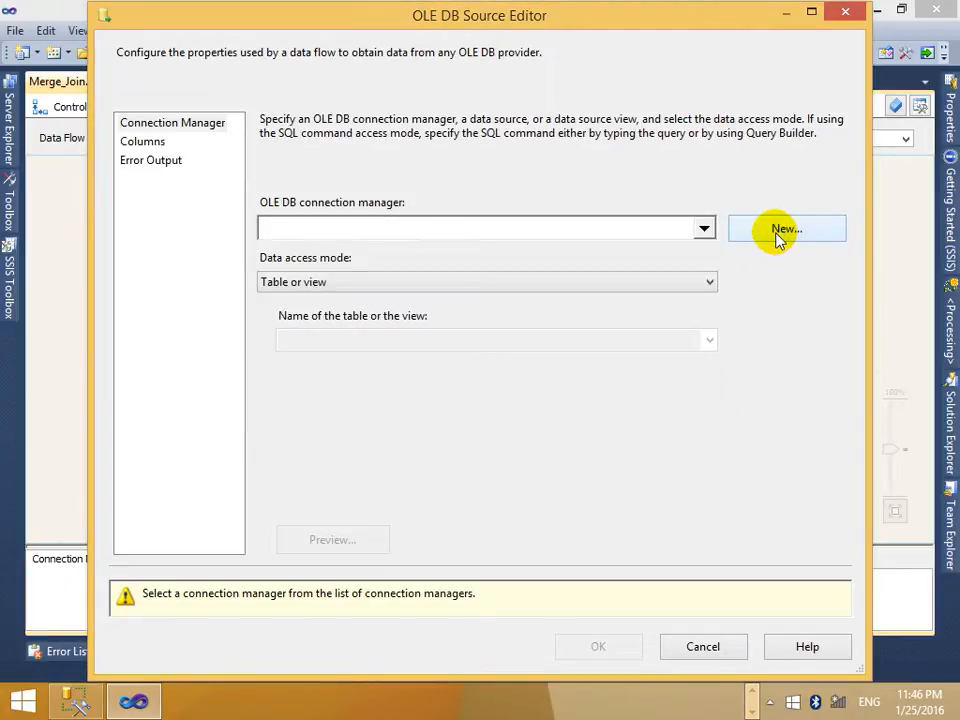
click(779, 233)
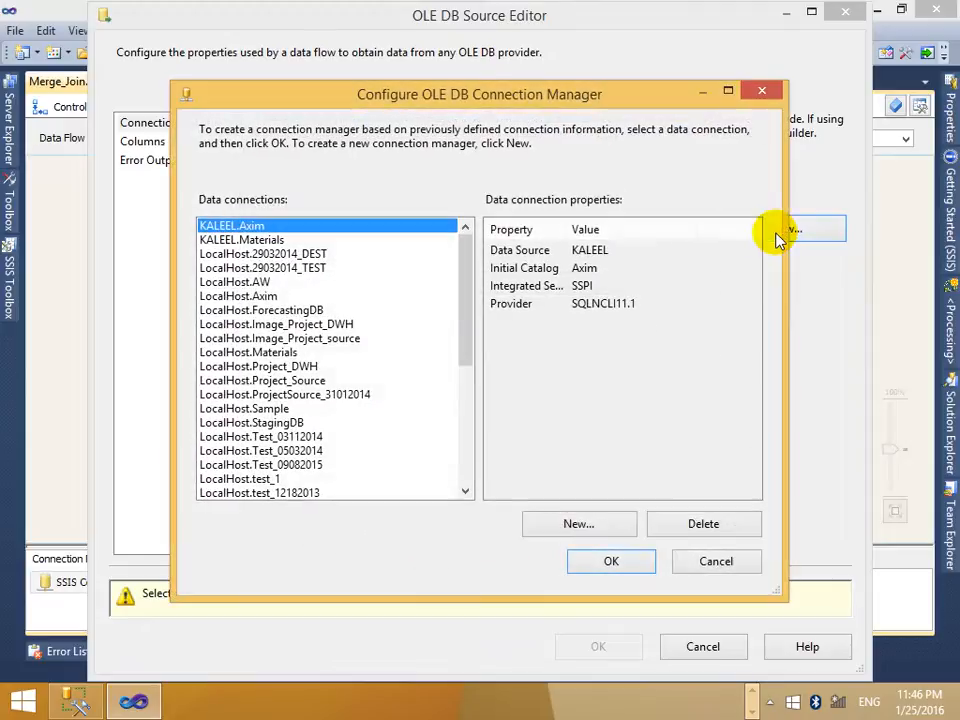
click(245, 240)
click(611, 562)
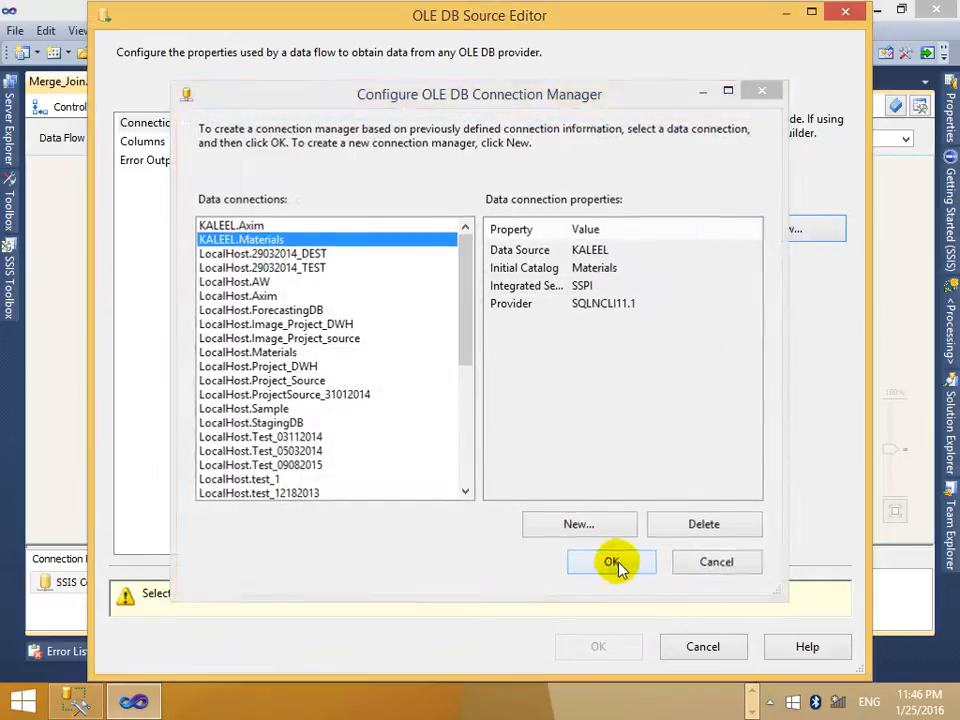
Choose [dbo].[nifty_new] as the OLE DB Source's table and confirm the source settings.
click(708, 340)
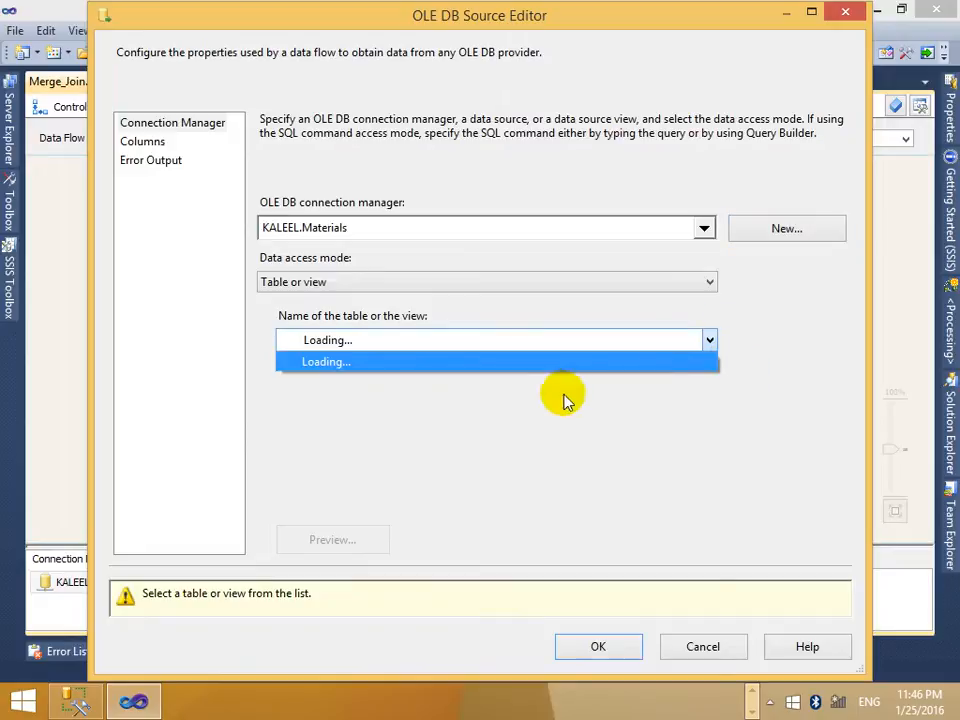
key(alt+Tab)
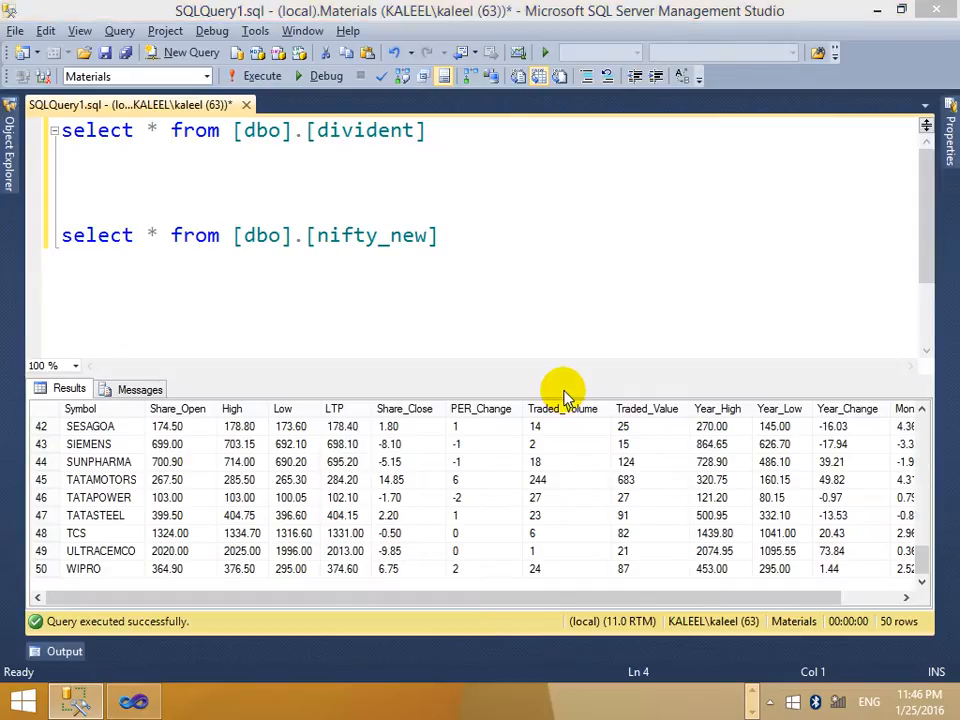
key(alt+Tab)
click(712, 342)
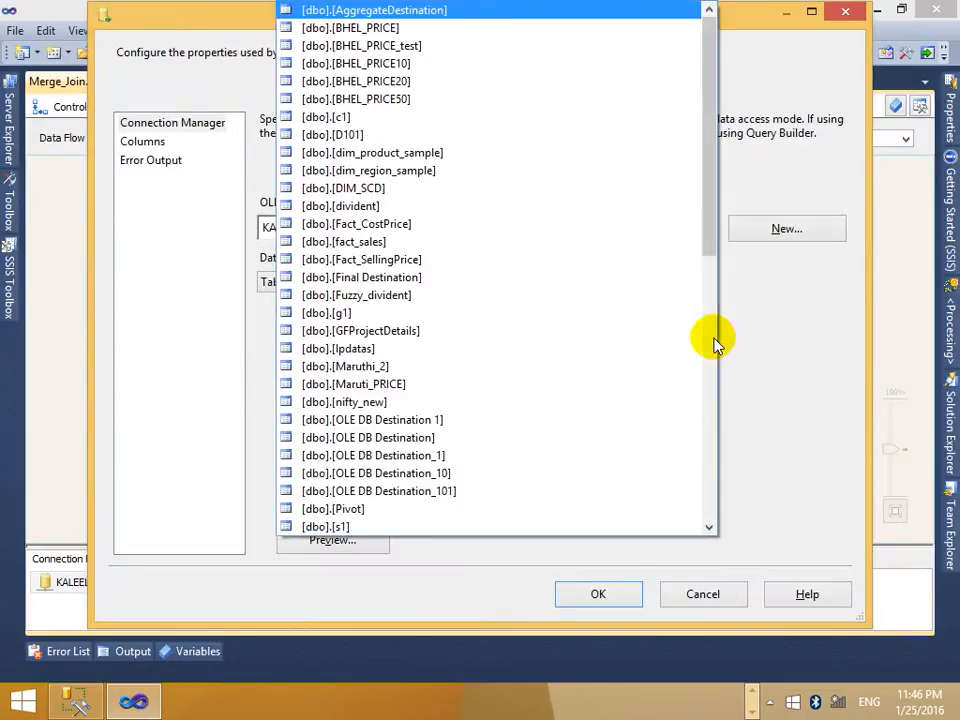
scroll(568, 369, down, 4)
scroll(568, 369, up, 4)
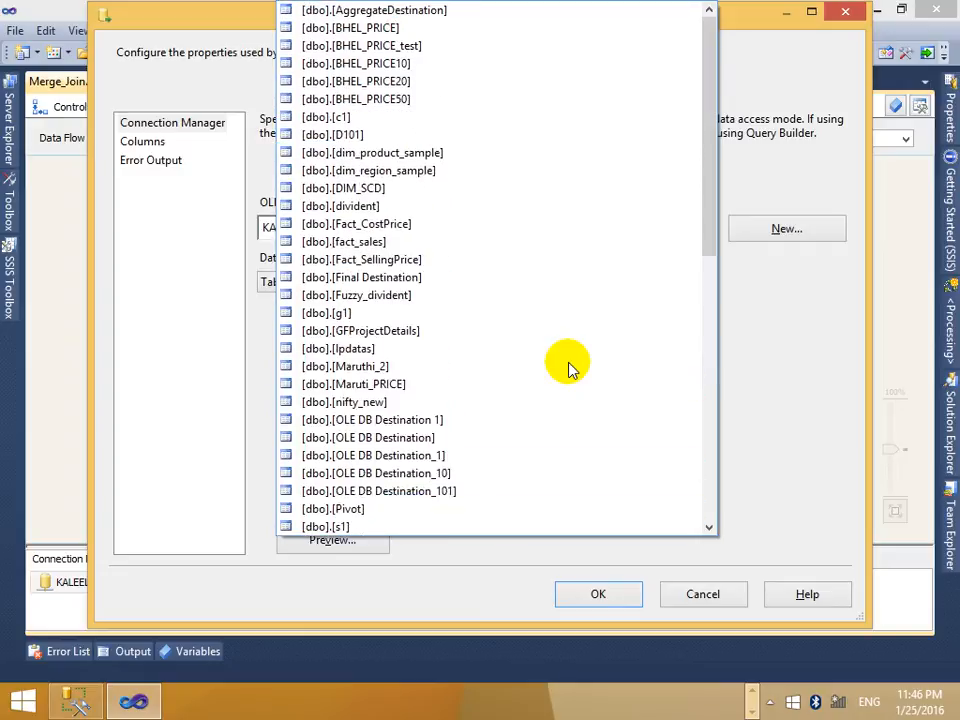
scroll(568, 343, down, 3)
click(540, 240)
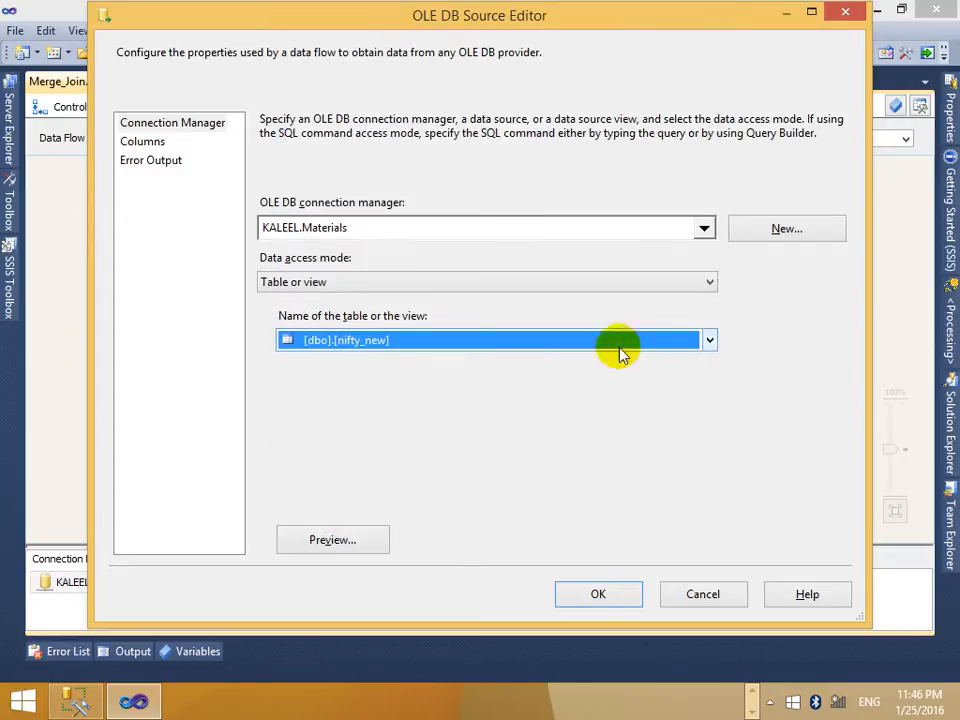
click(612, 603)
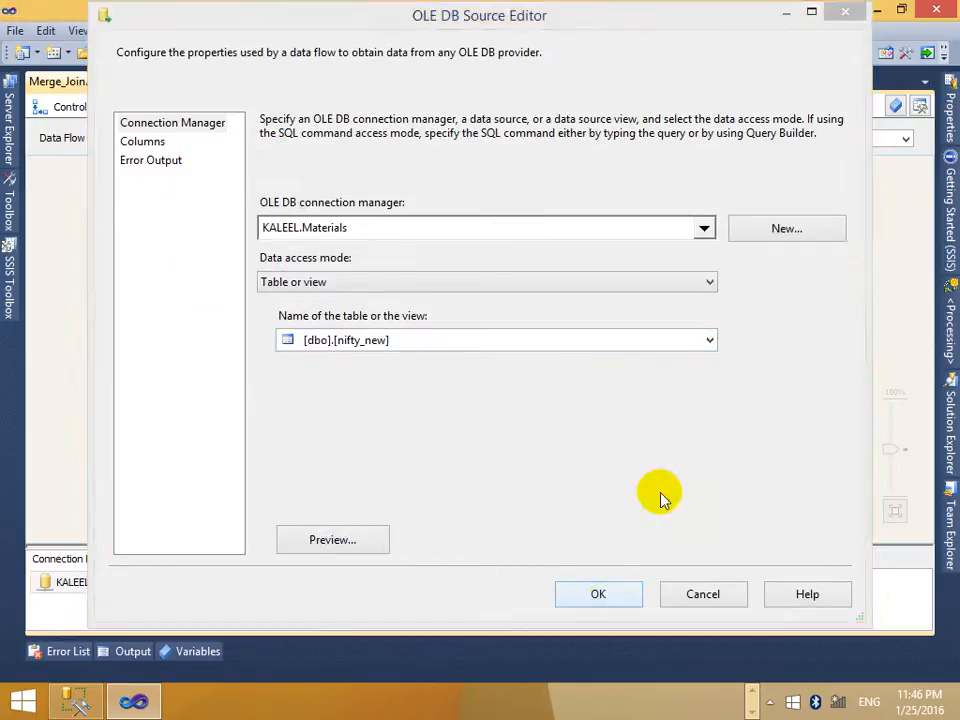
Rename the OLE DB Source as Nifty.
click(370, 230)
right_click(441, 234)
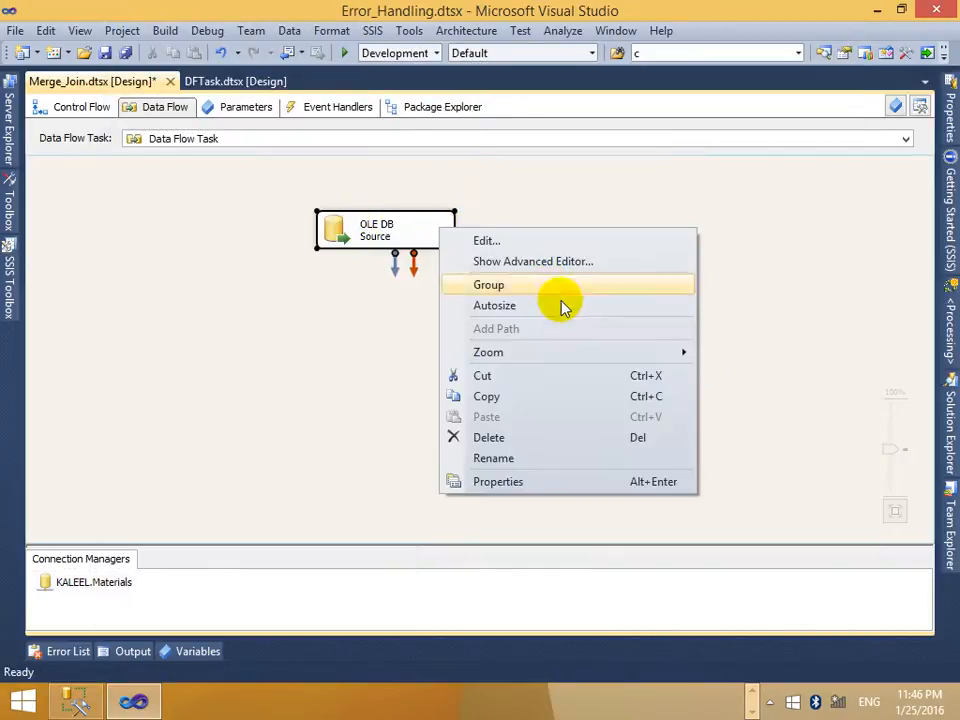
click(546, 460)
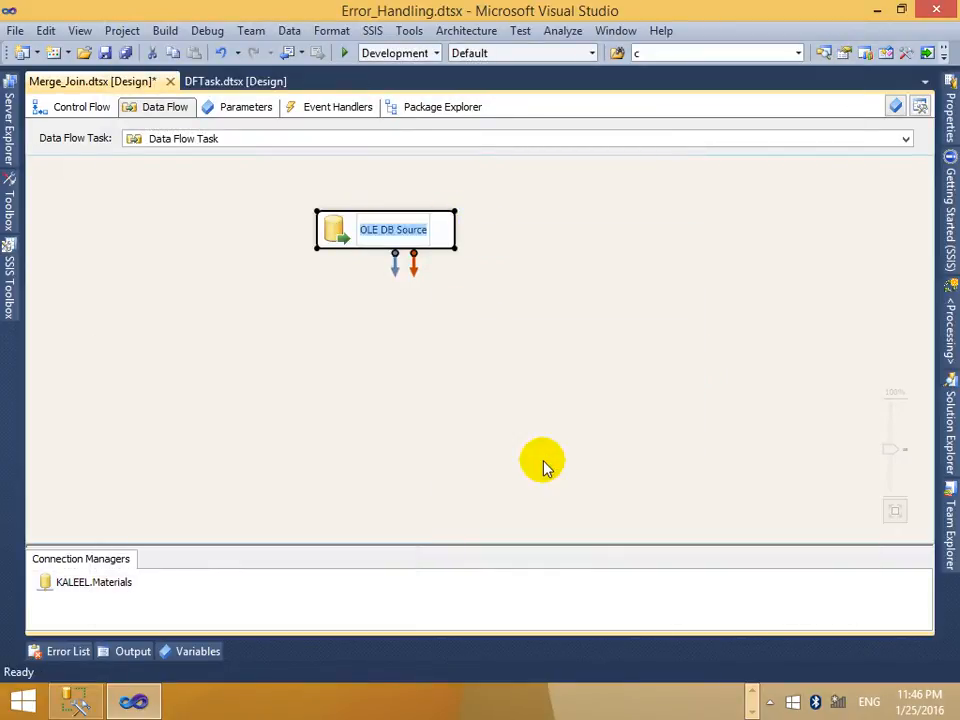
key(BackSpace)
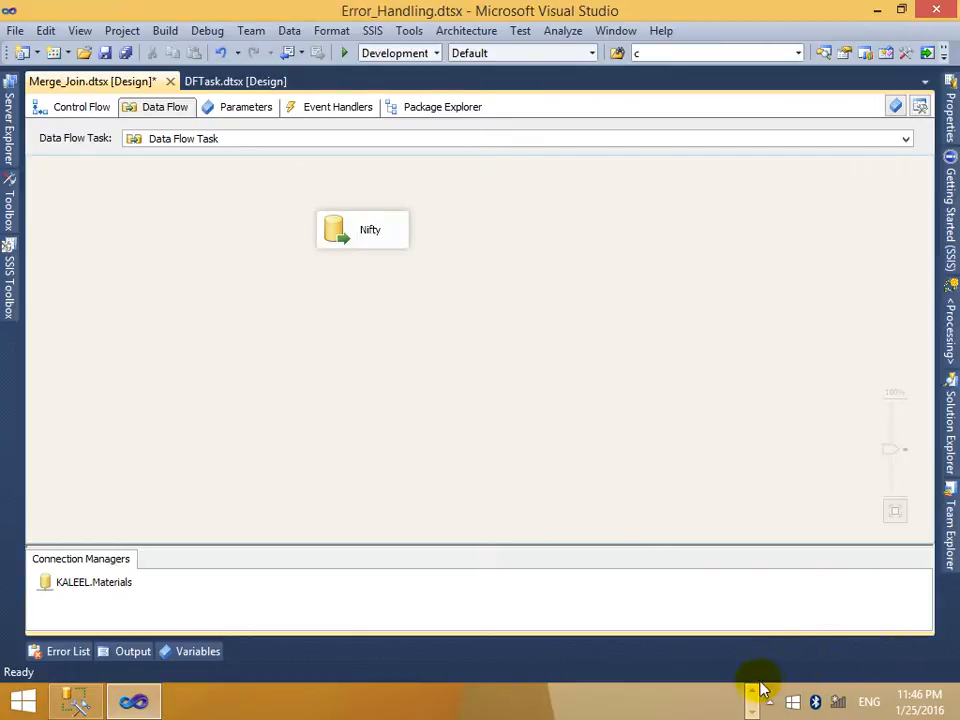
click(752, 691)
click(666, 706)
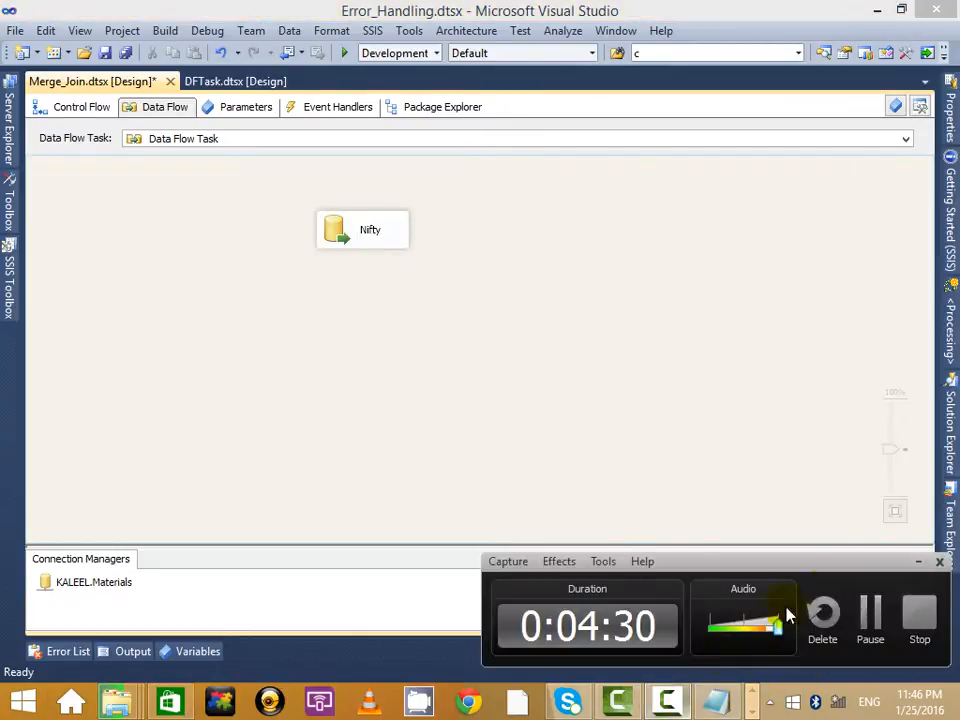
click(920, 562)
Move the Nifty source further left on the canvas and add a second OLE DB Source to its right.
drag(346, 237, 253, 226)
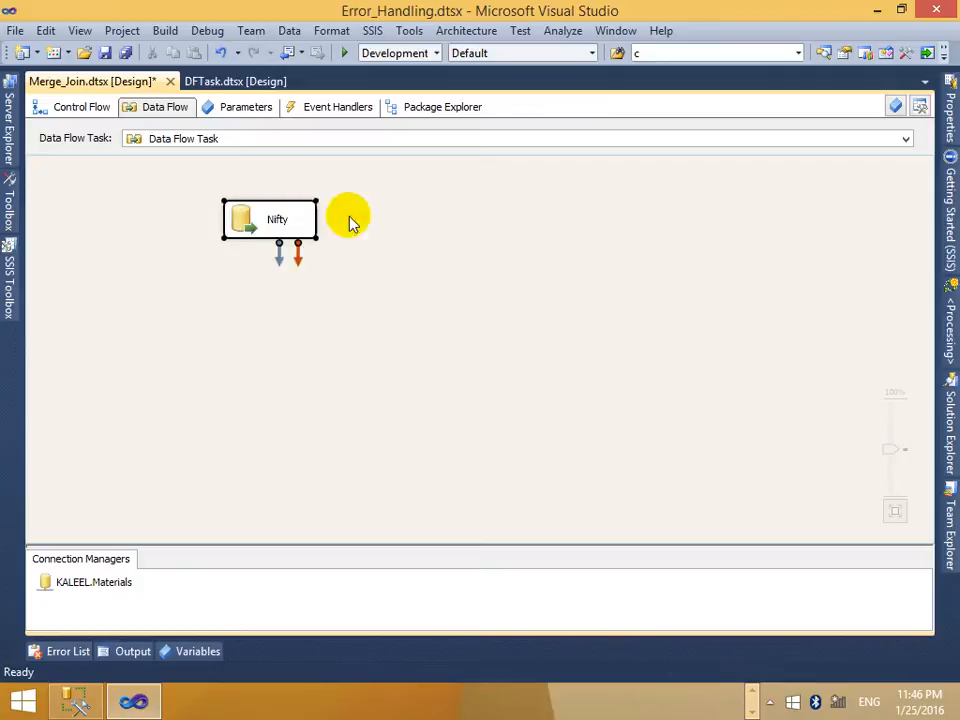
click(500, 221)
click(12, 282)
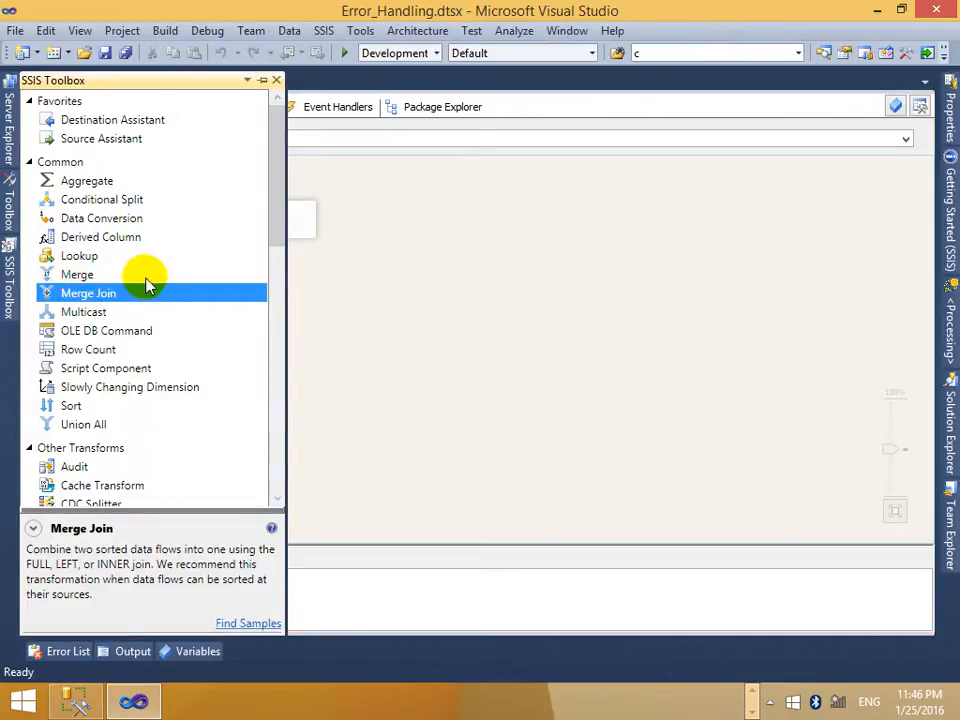
scroll(182, 364, down, 12)
click(112, 398)
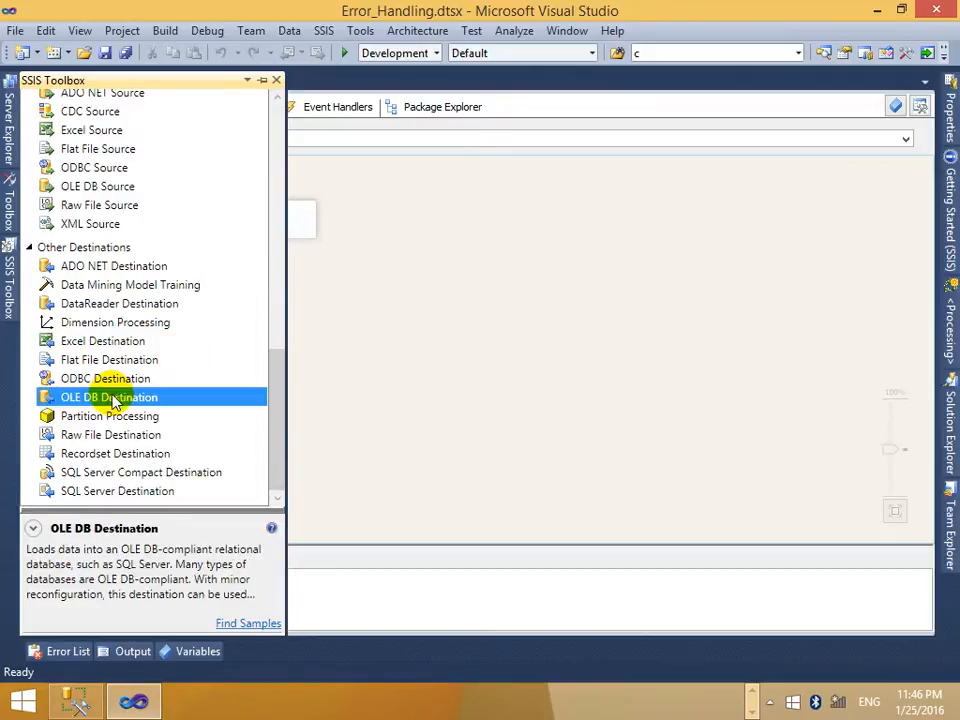
scroll(101, 328, up, 6)
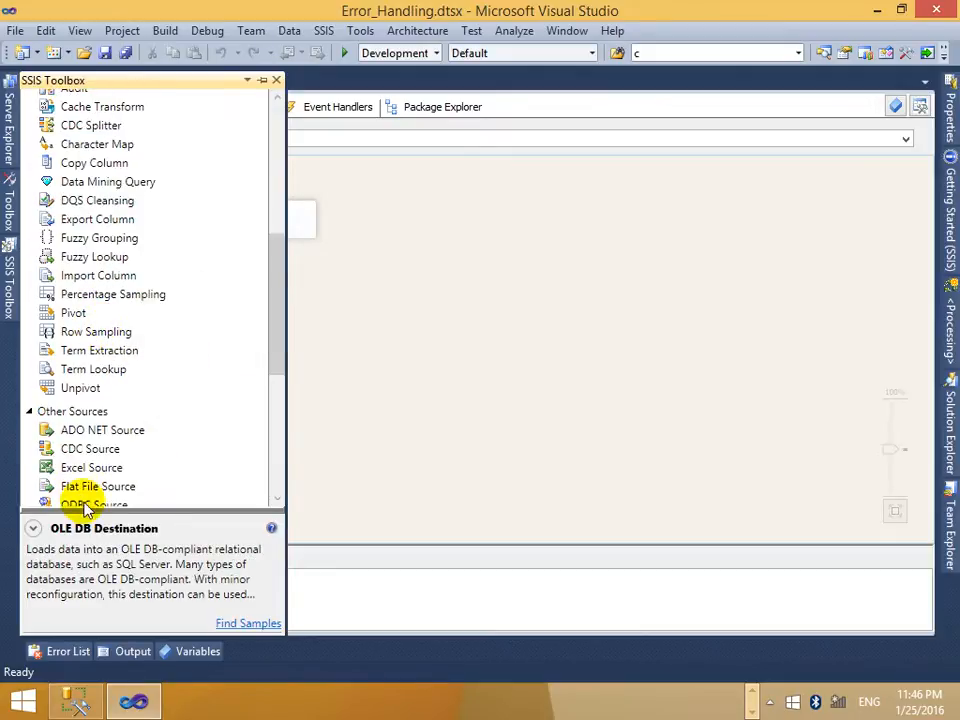
scroll(101, 443, down, 2)
click(96, 392)
click(86, 414)
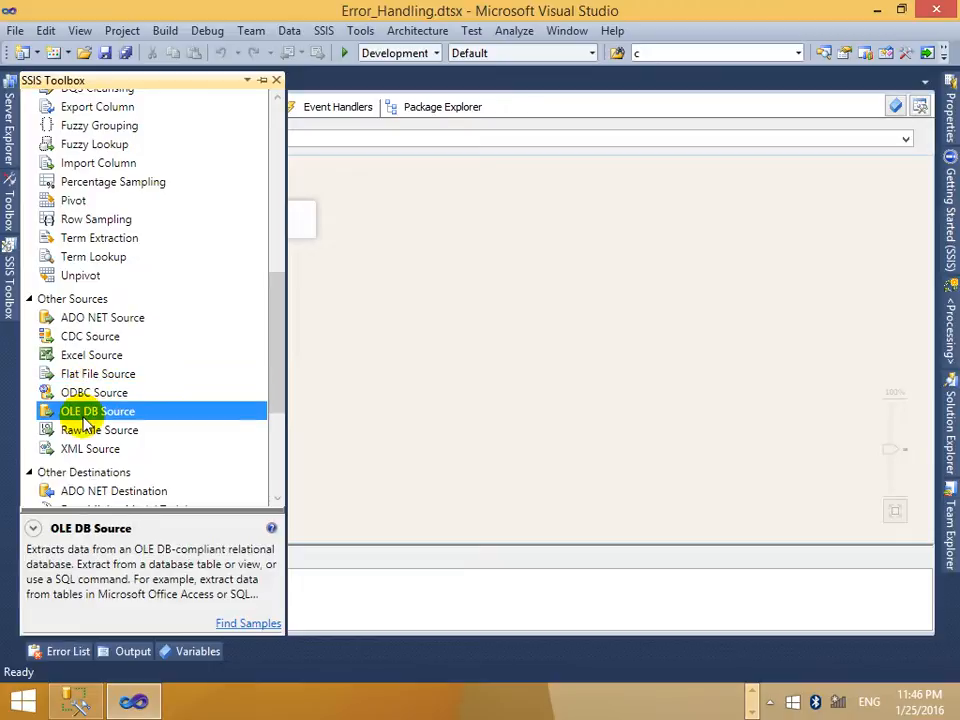
drag(660, 270, 526, 232)
Rename the second OLE DB Source as Divident.
click(574, 232)
right_click(574, 232)
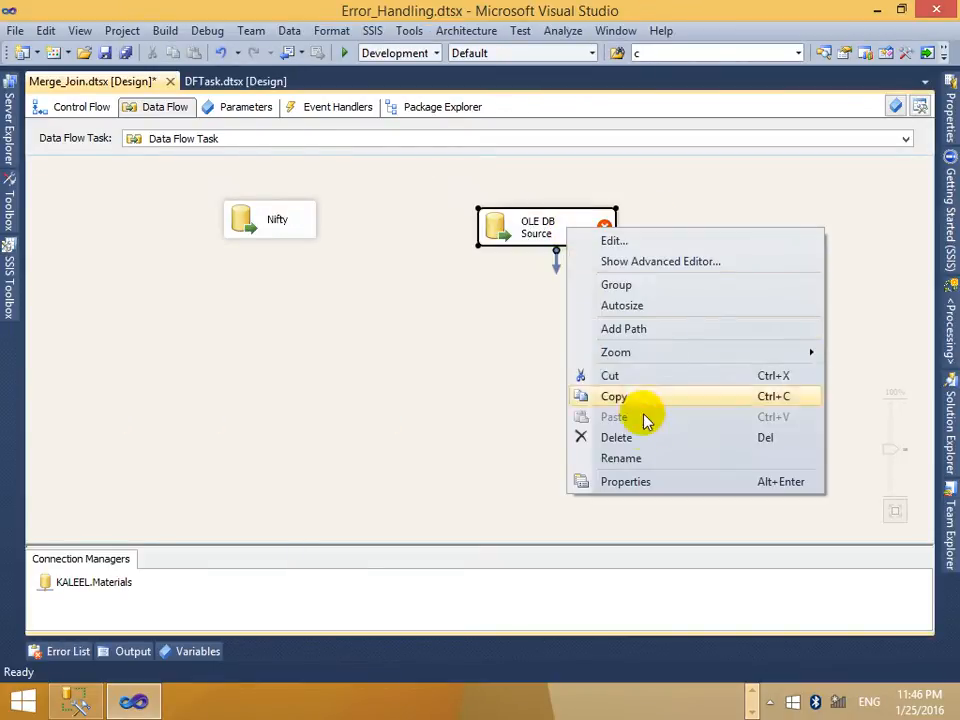
click(641, 456)
key(BackSpace)
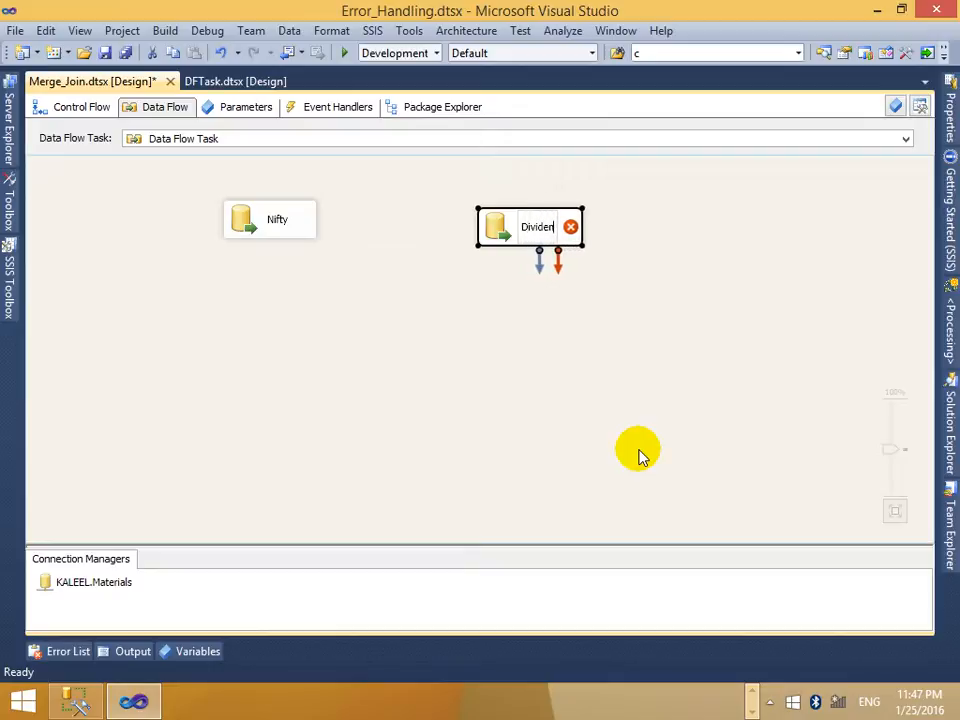
Set the Divident source to read from the [dbo].[divident] table and confirm the source settings.
right_click(531, 226)
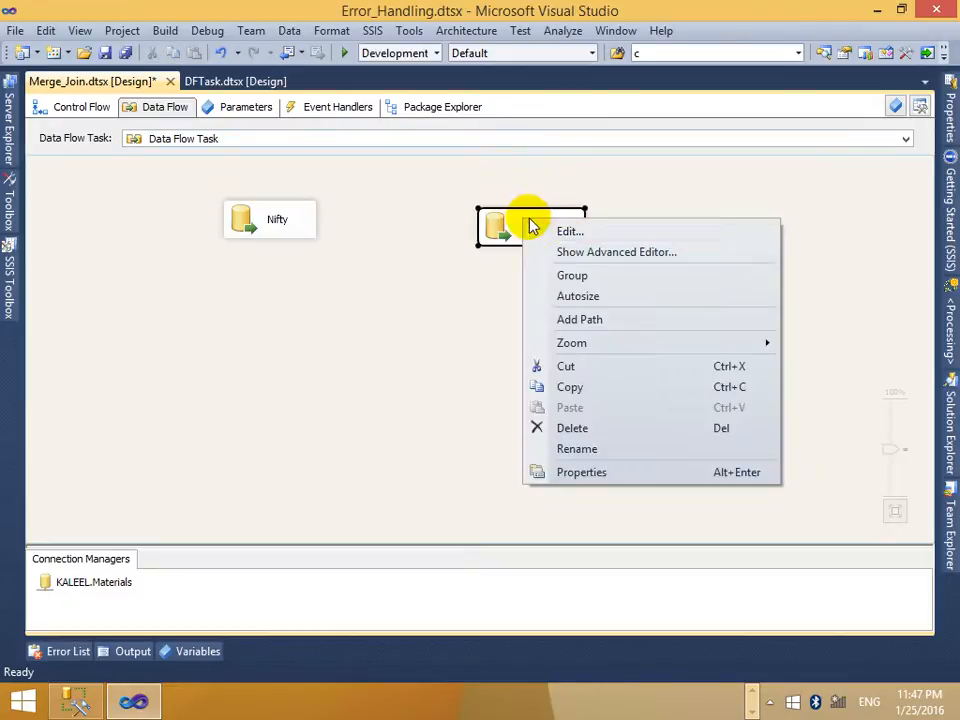
click(548, 236)
click(508, 338)
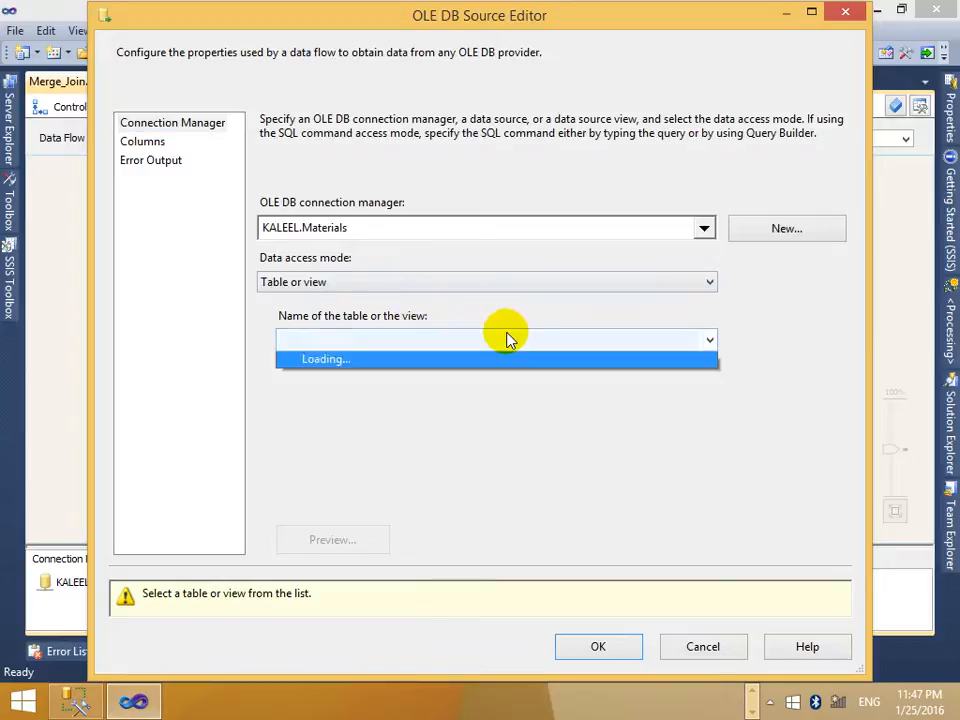
click(364, 504)
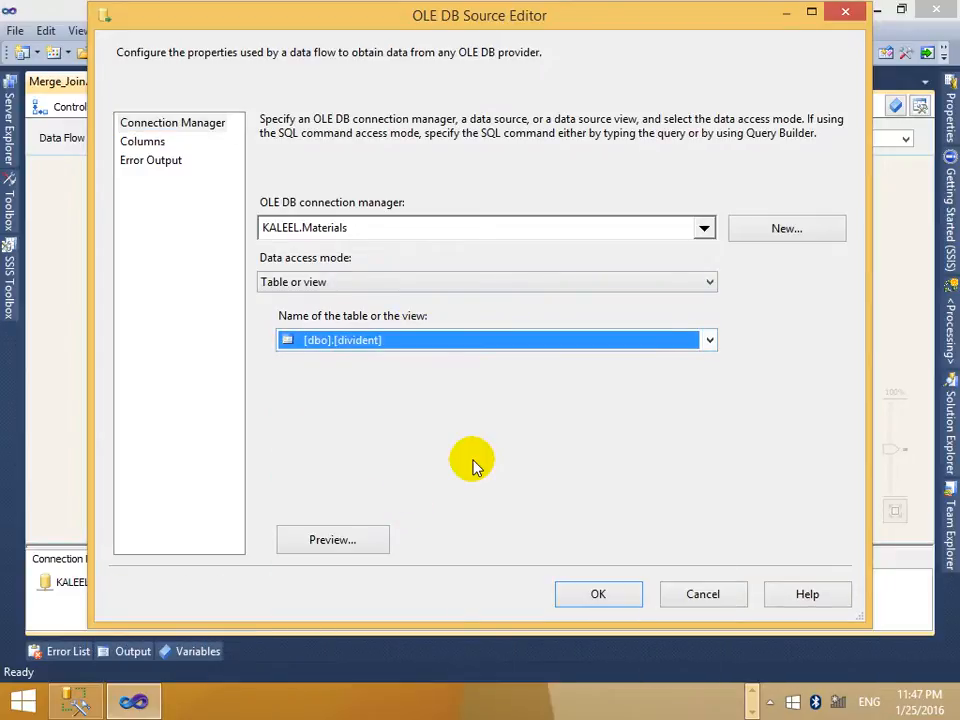
click(601, 592)
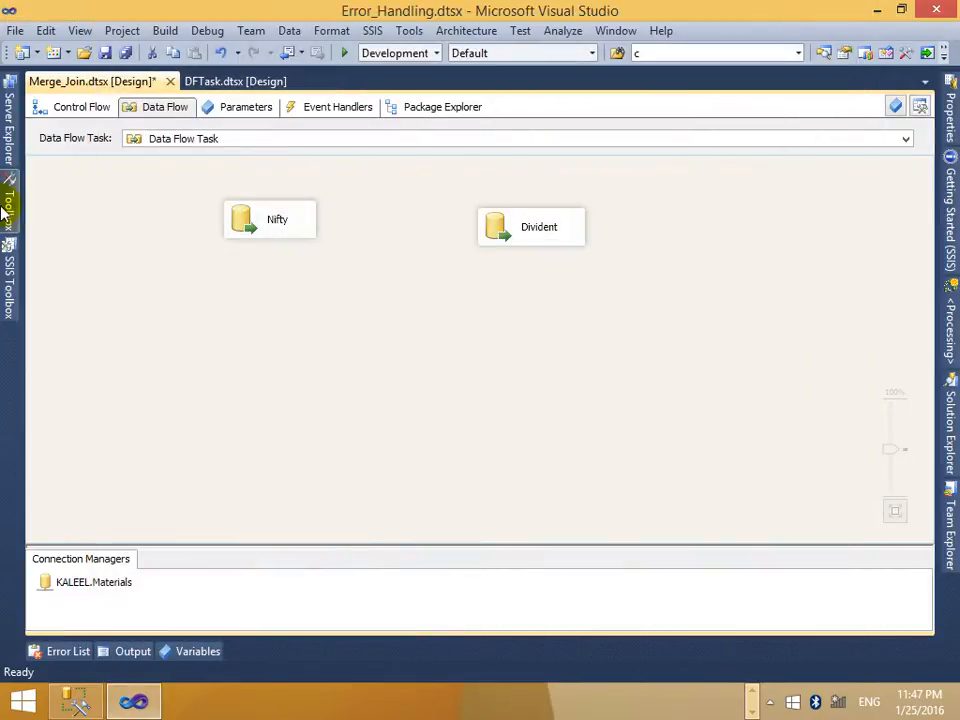
Switch to SQL Server Management Studio and run only the nifty_new query.
click(9, 285)
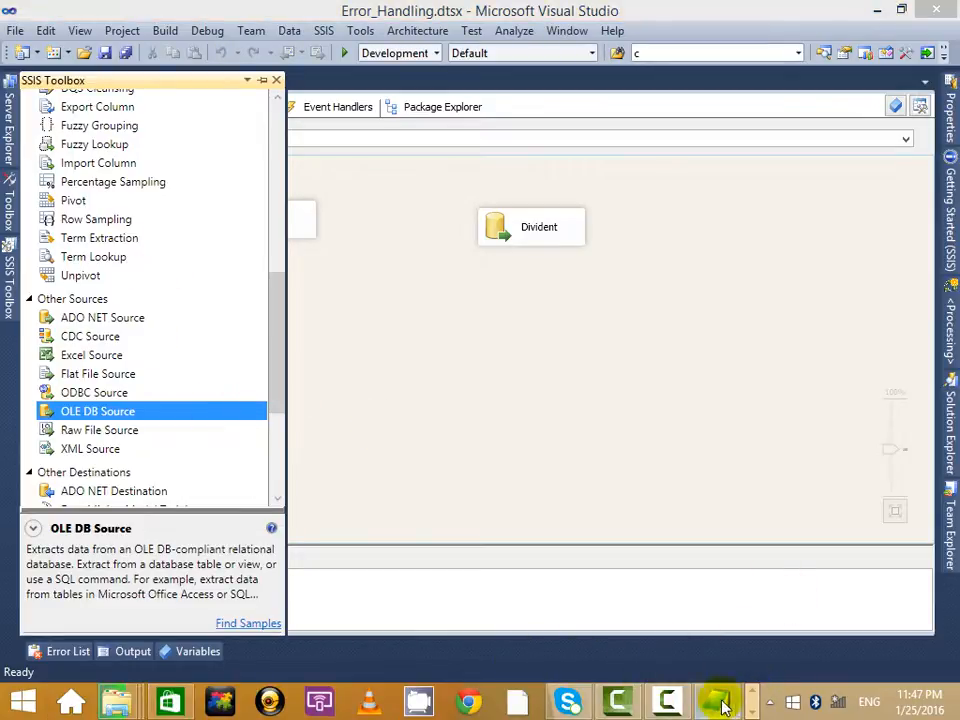
click(75, 700)
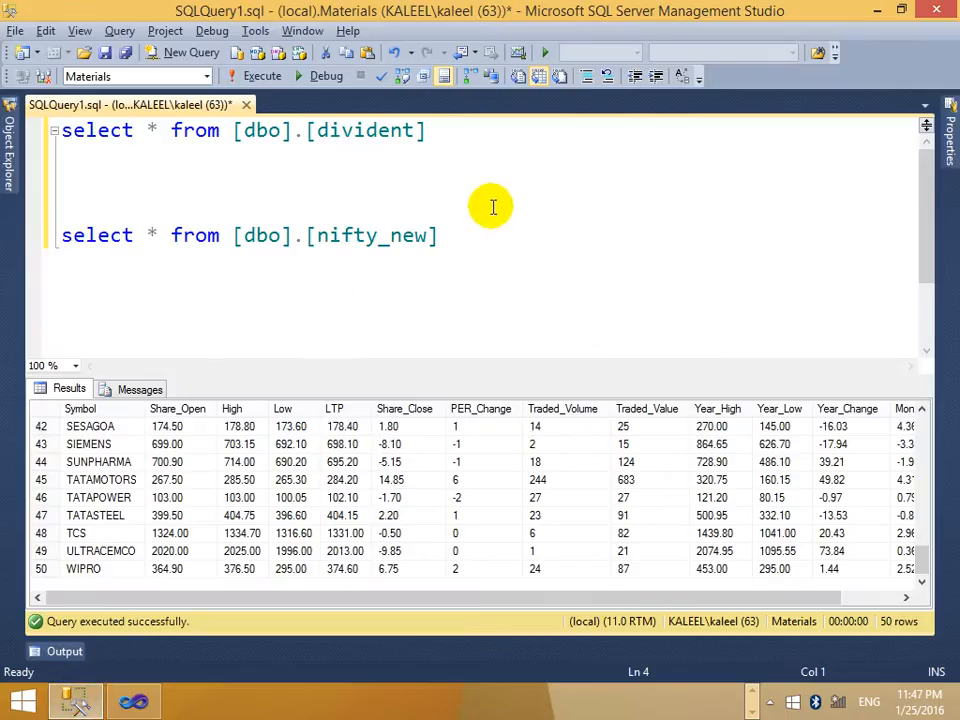
drag(491, 238, 5, 233)
click(270, 129)
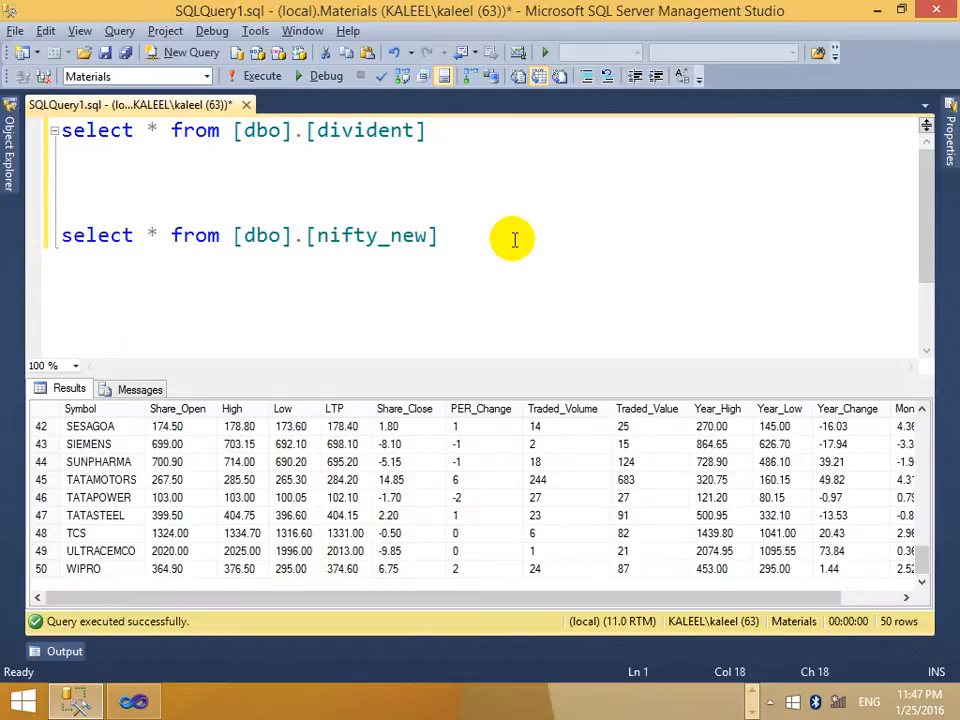
drag(514, 240, 4, 242)
click(268, 80)
Run only the divident query and examine the order of its Symbol values.
drag(480, 135, 40, 130)
click(266, 78)
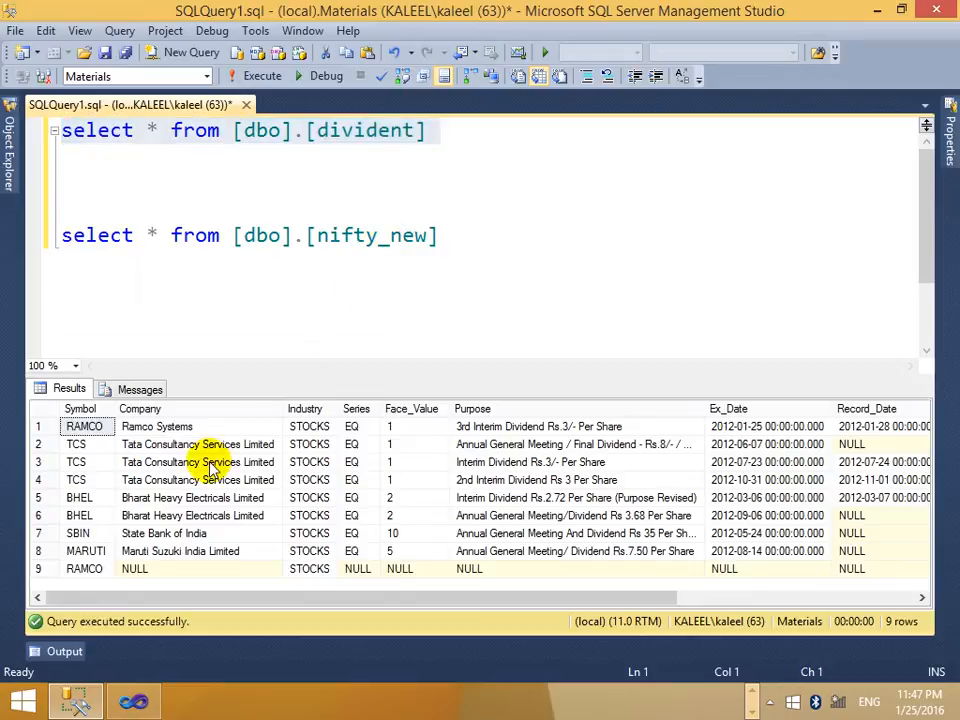
click(80, 444)
Rerun the nifty_new query alone and read through the Symbol column of its results.
drag(461, 235, 4, 200)
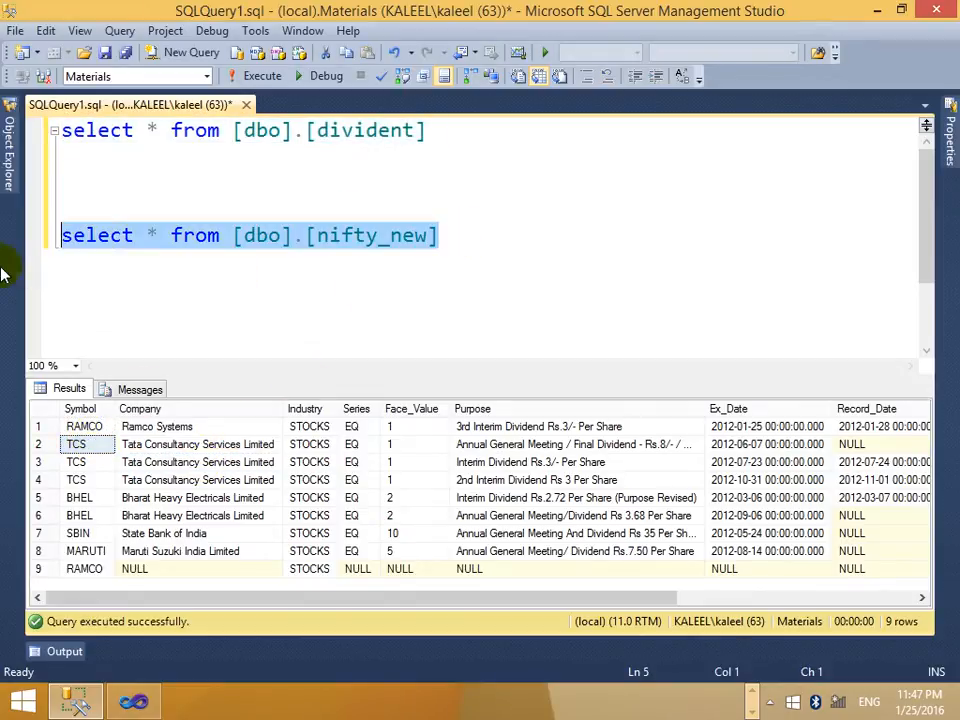
click(258, 78)
click(96, 461)
scroll(96, 461, down, 7)
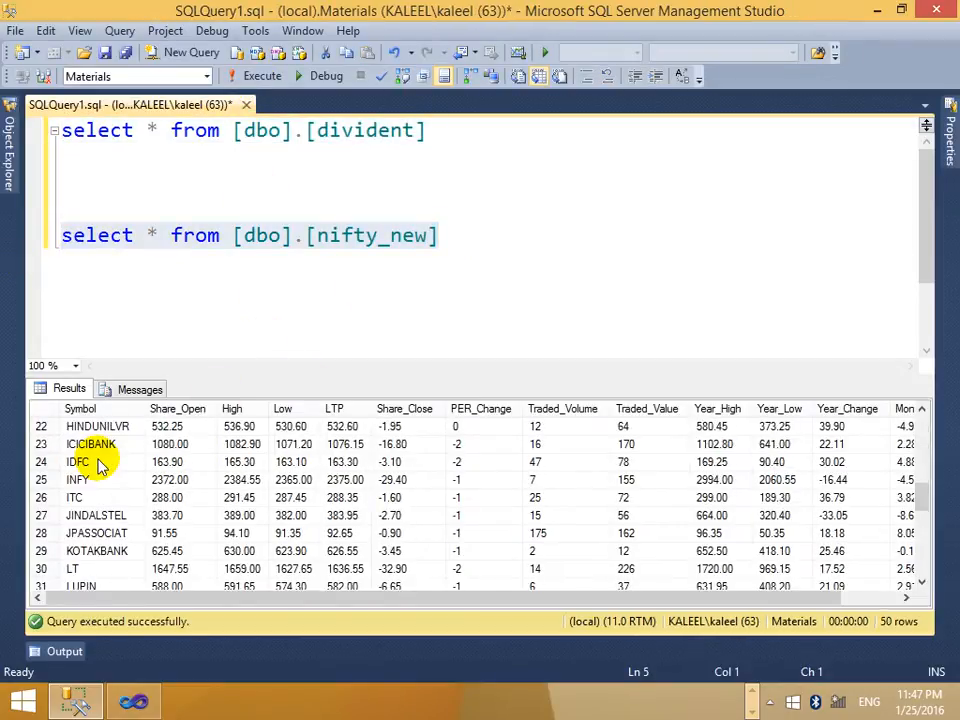
scroll(96, 461, up, 7)
Switch back to the Merge_Join data flow in Visual Studio.
click(585, 160)
key(alt+Tab)
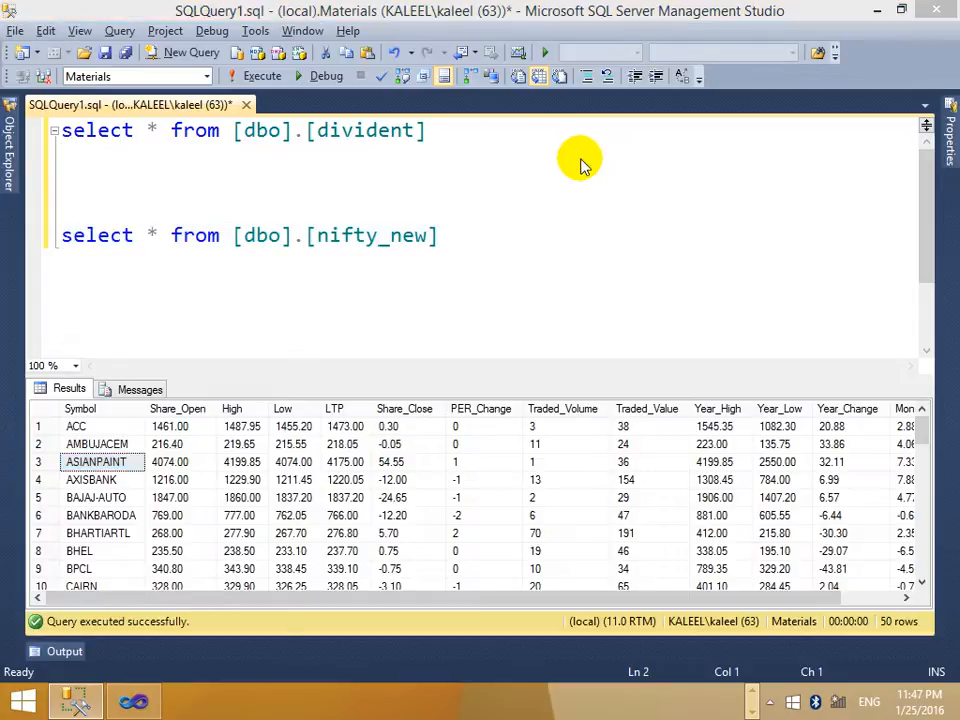
Add a Merge Join transformation to the data flow and place it below and between the Nifty and Divident sources.
click(8, 285)
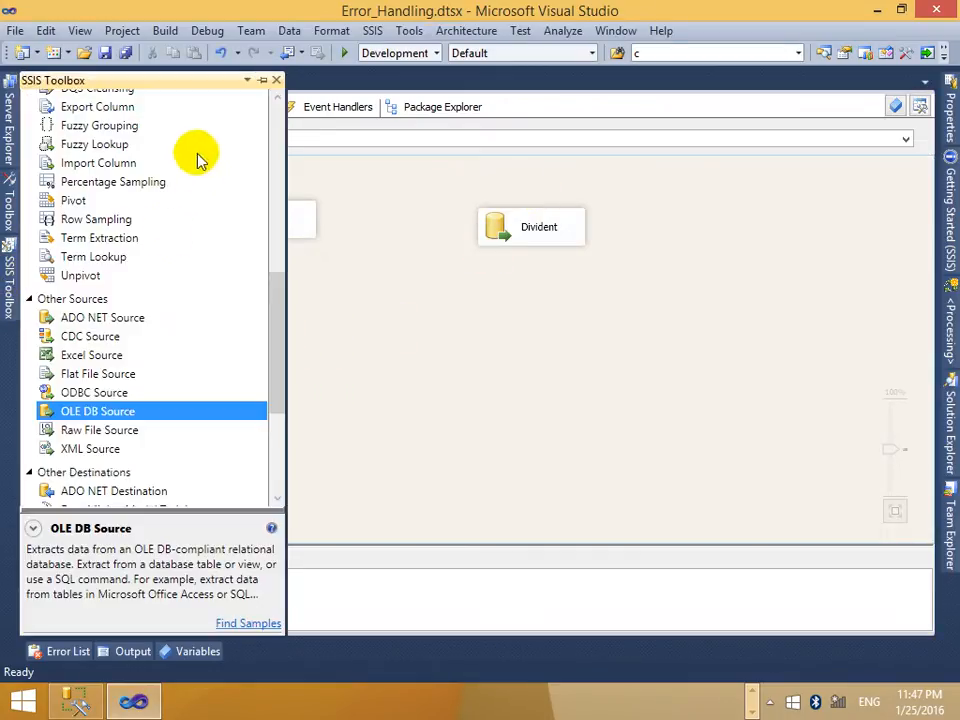
drag(274, 319, 274, 133)
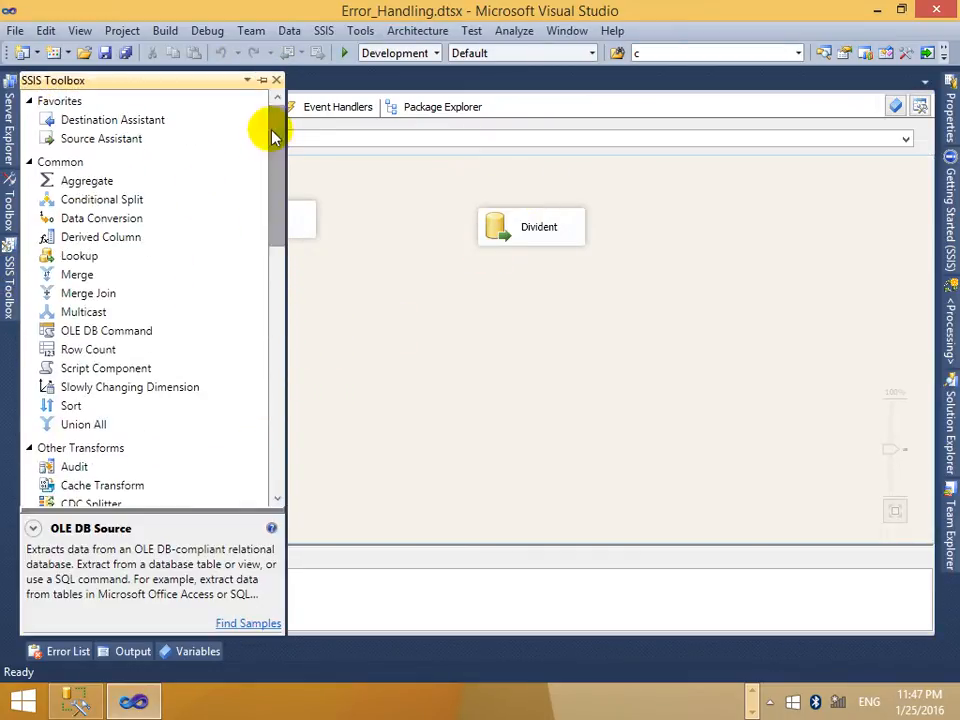
click(88, 293)
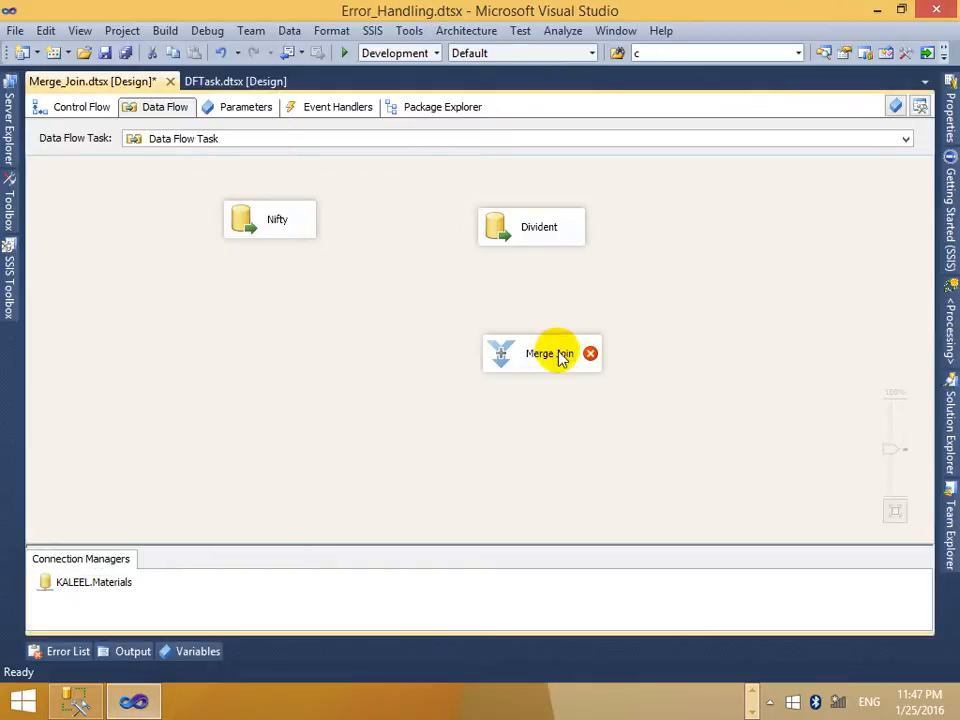
click(561, 356)
click(362, 284)
drag(563, 362, 400, 369)
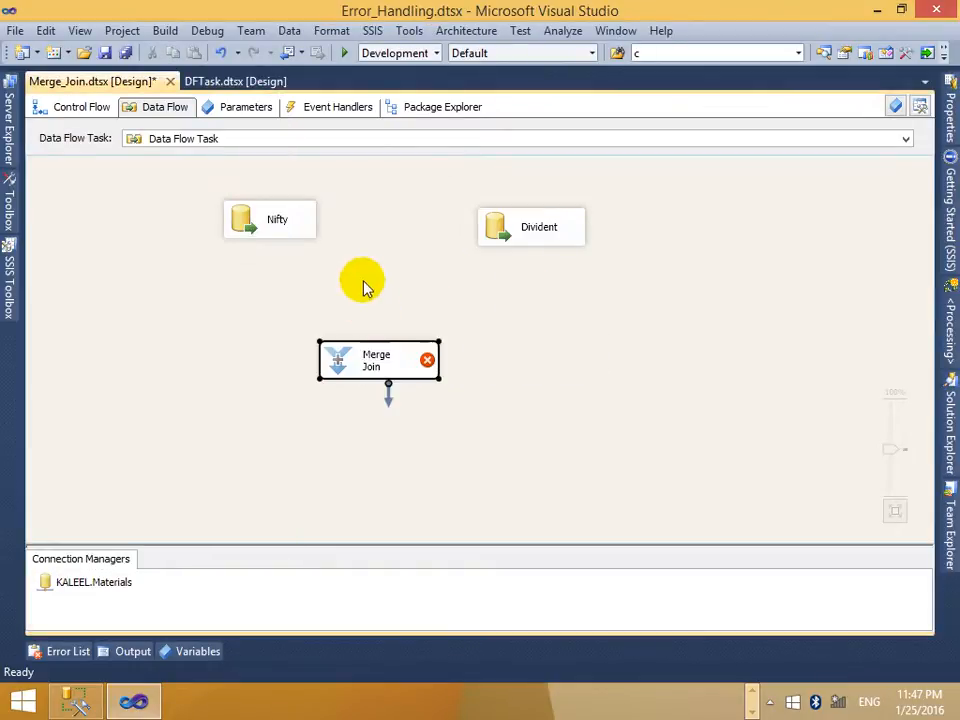
Connect the Nifty source output to the Merge Join Left Input.
click(364, 285)
click(268, 228)
drag(281, 258, 376, 362)
click(531, 410)
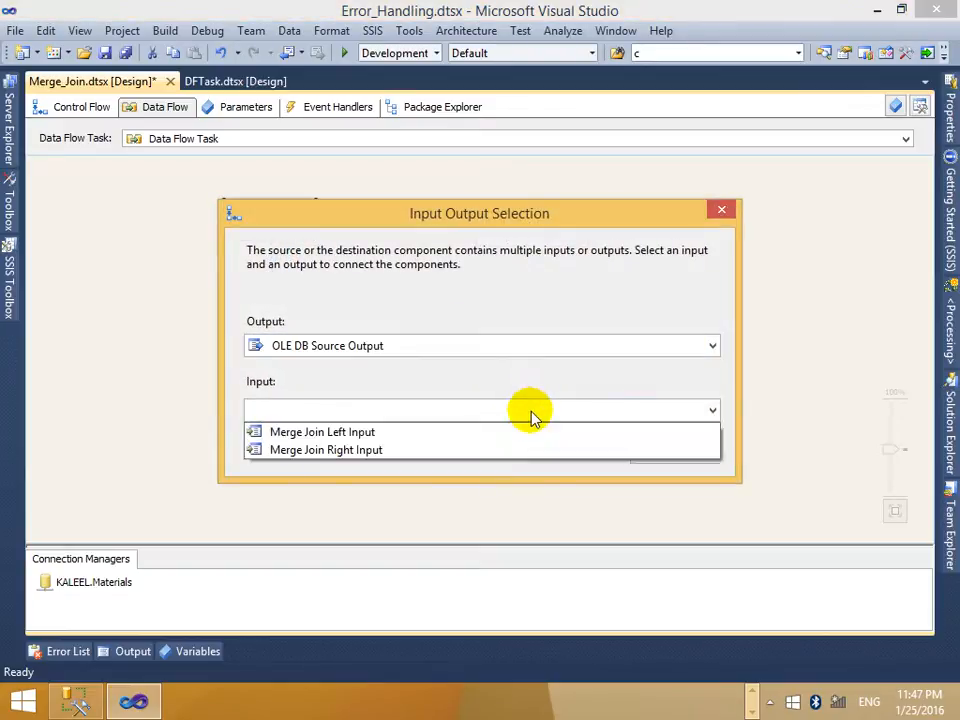
click(479, 434)
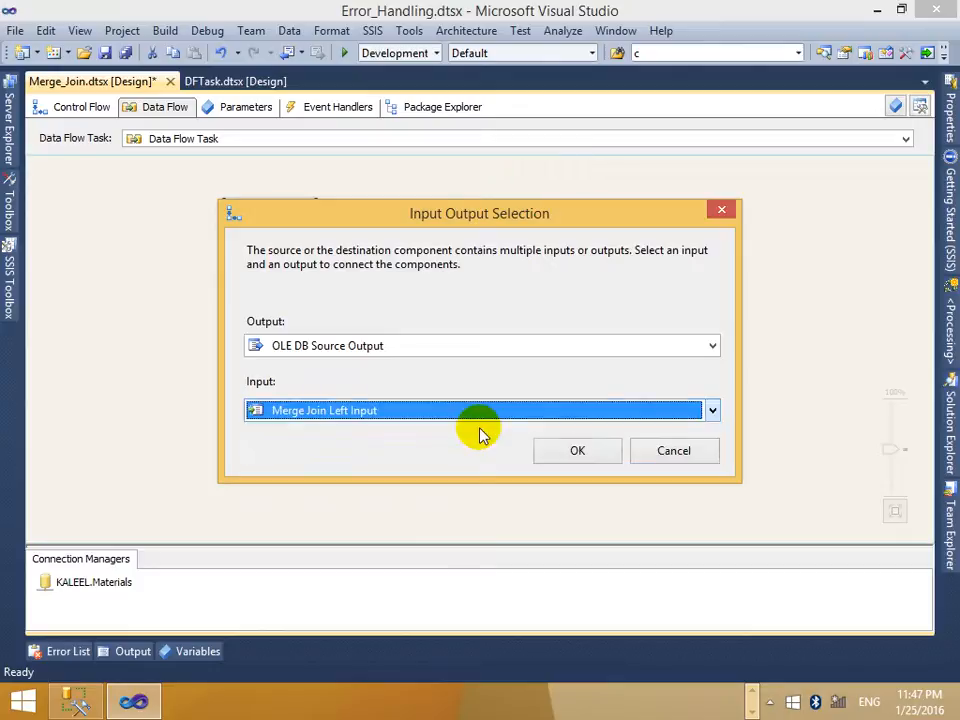
click(577, 449)
Connect the Divident source output to the Merge Join transformation as its second input.
click(553, 231)
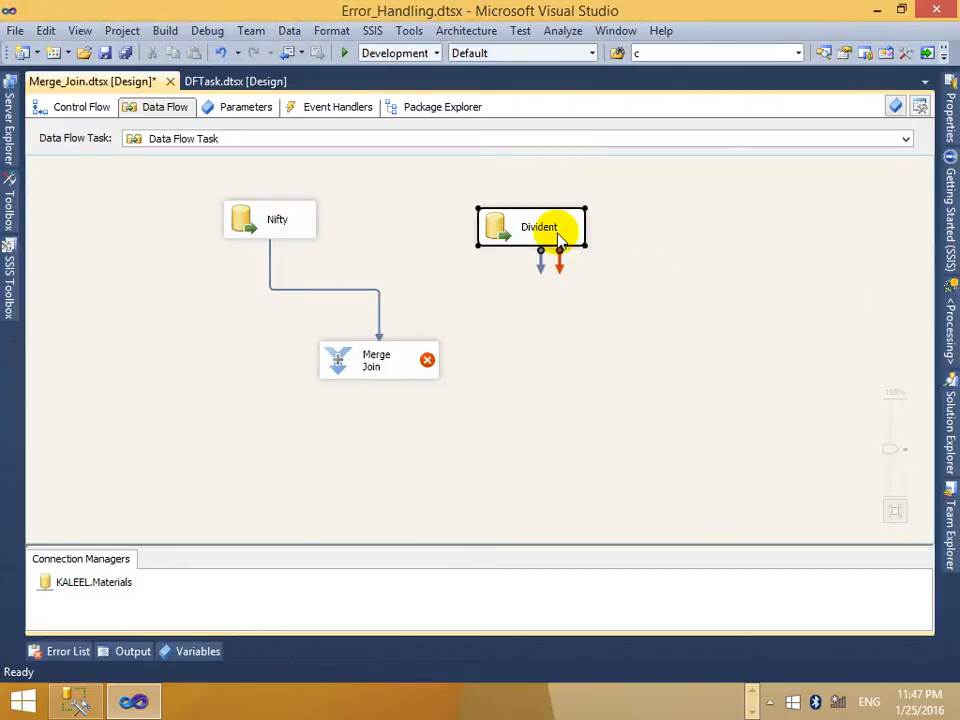
drag(544, 262, 410, 366)
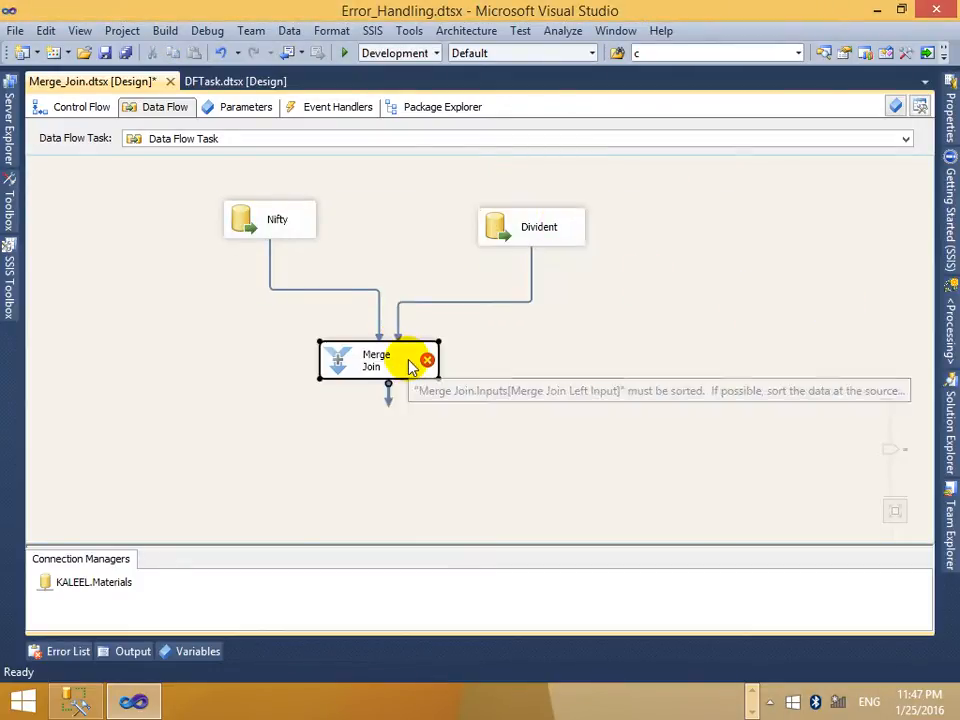
click(551, 328)
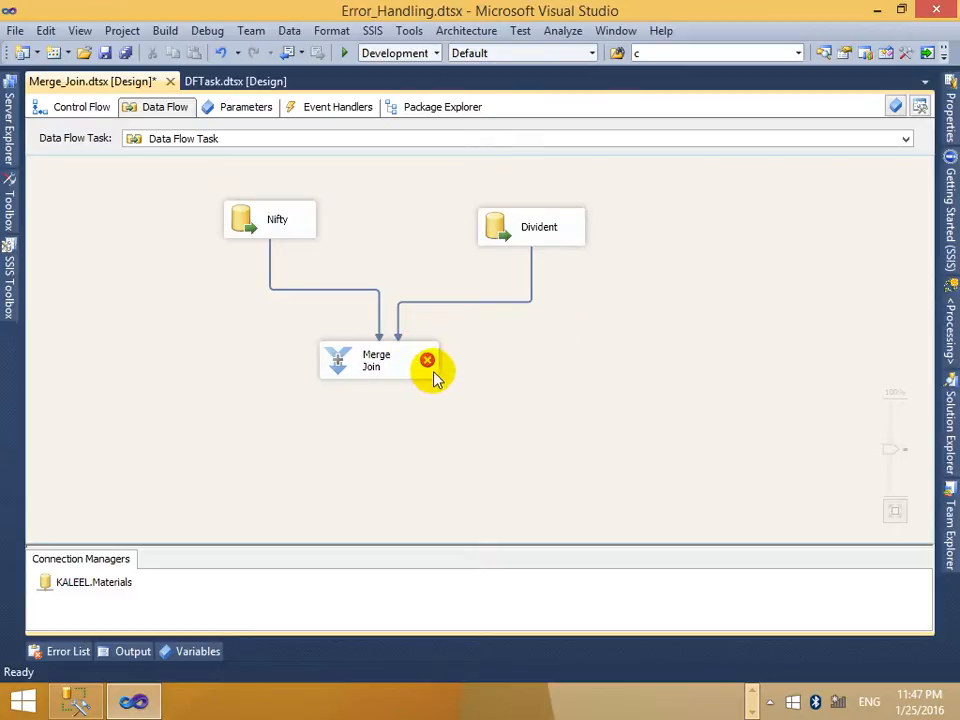
Read the error on the Merge Join transformation and delete it from the data flow.
mouse_move(428, 362)
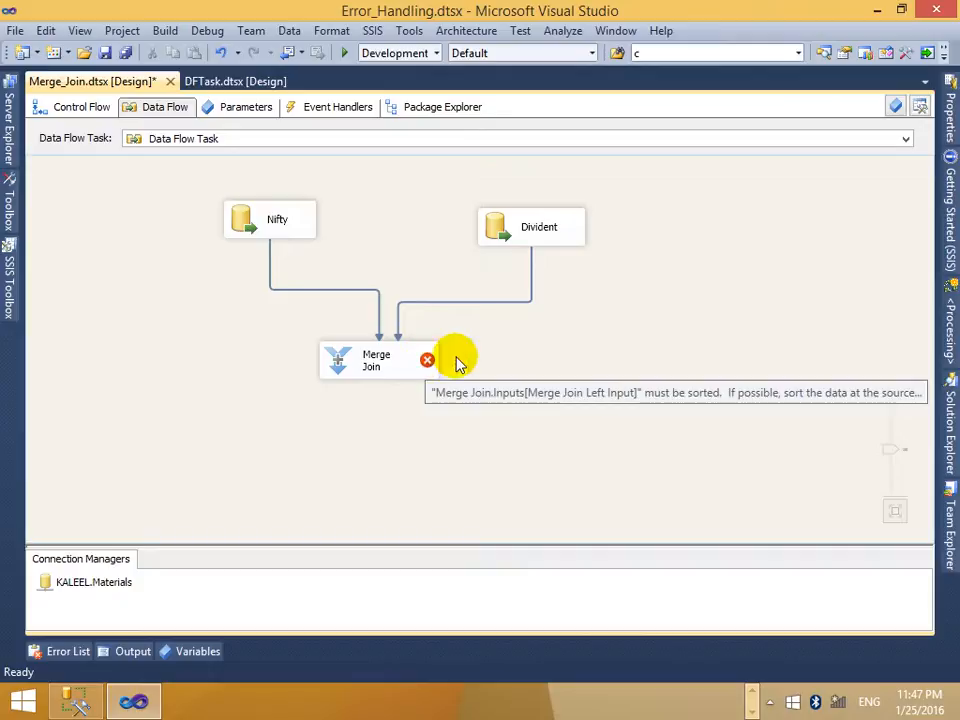
click(398, 372)
key(Delete)
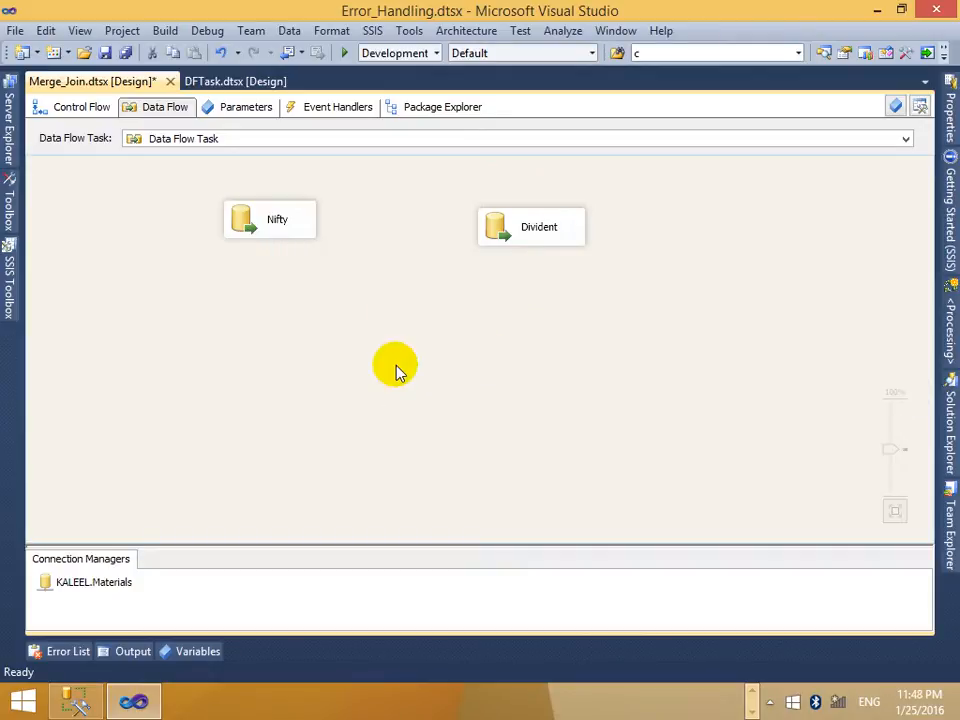
Add two Sort transformations to the data flow below the Nifty and Divident sources.
click(9, 290)
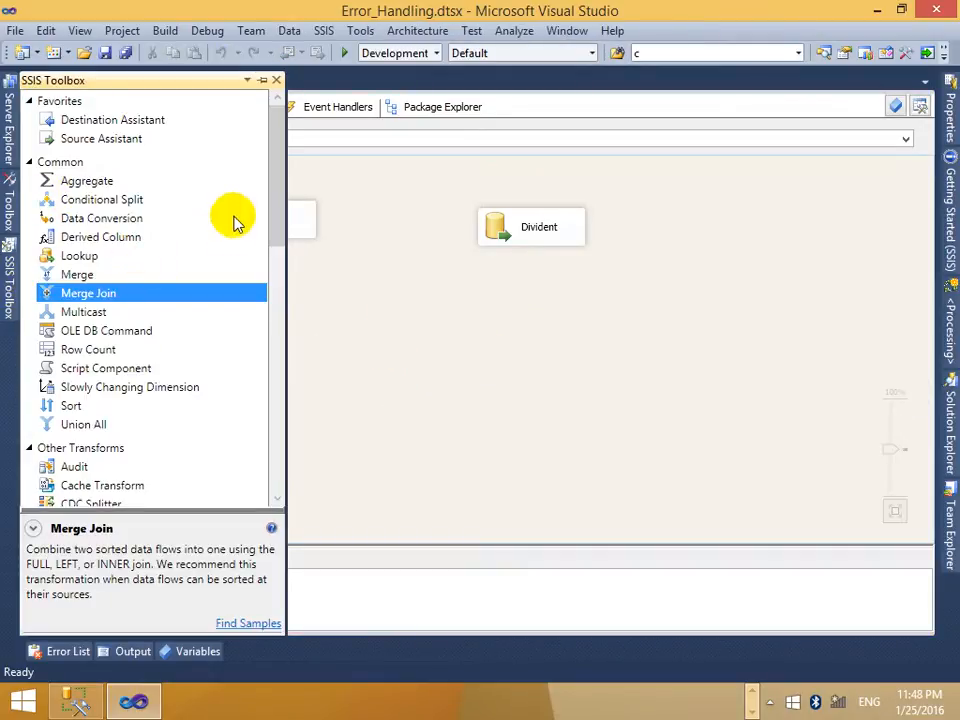
drag(283, 197, 279, 241)
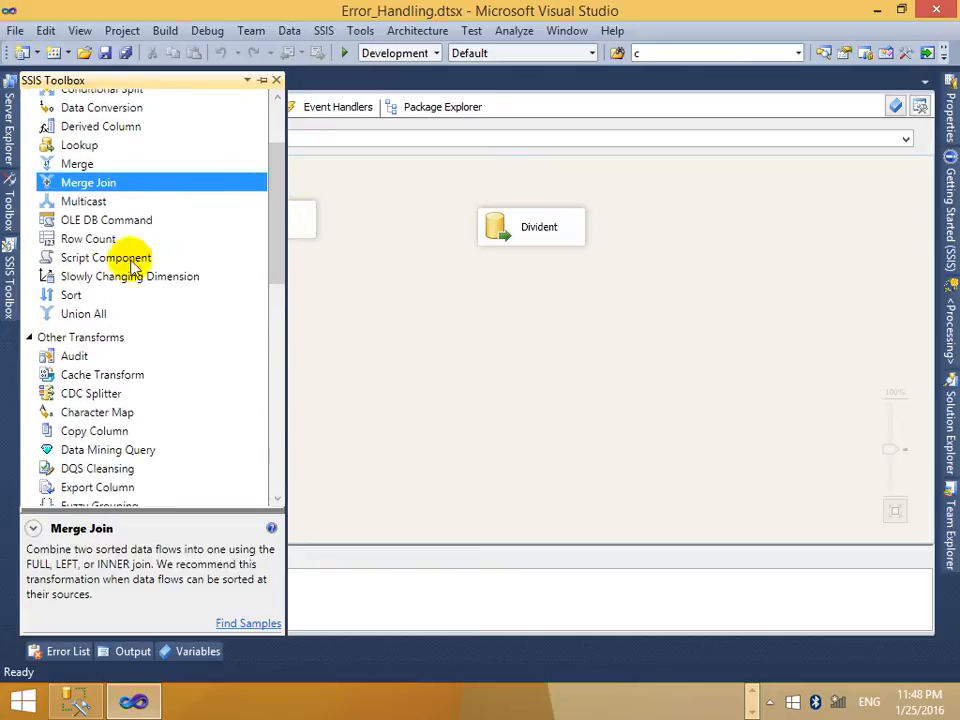
drag(66, 294, 350, 272)
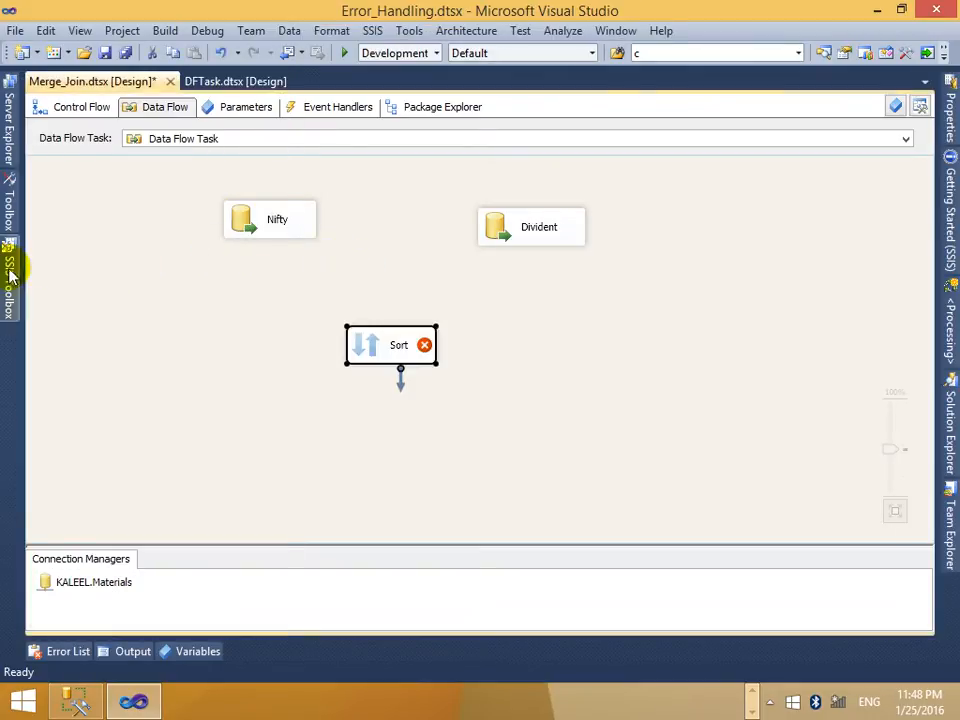
click(10, 274)
drag(530, 382, 530, 380)
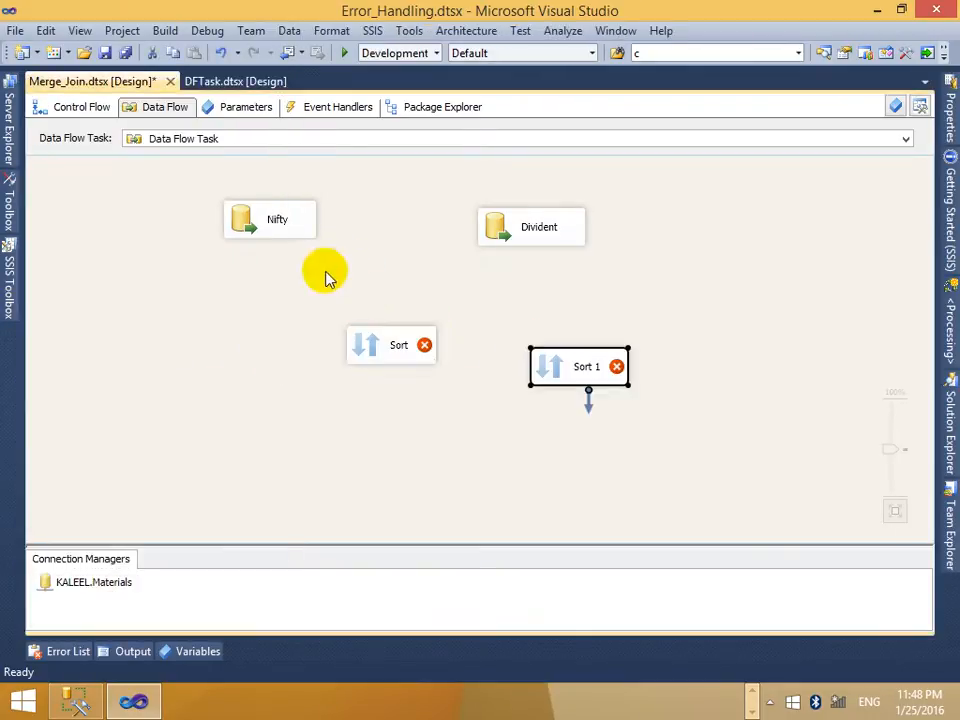
Connect the Nifty source to the first Sort transformation and sort its rows by Symbol in ascending order.
click(279, 214)
drag(278, 255, 392, 343)
right_click(392, 343)
click(446, 350)
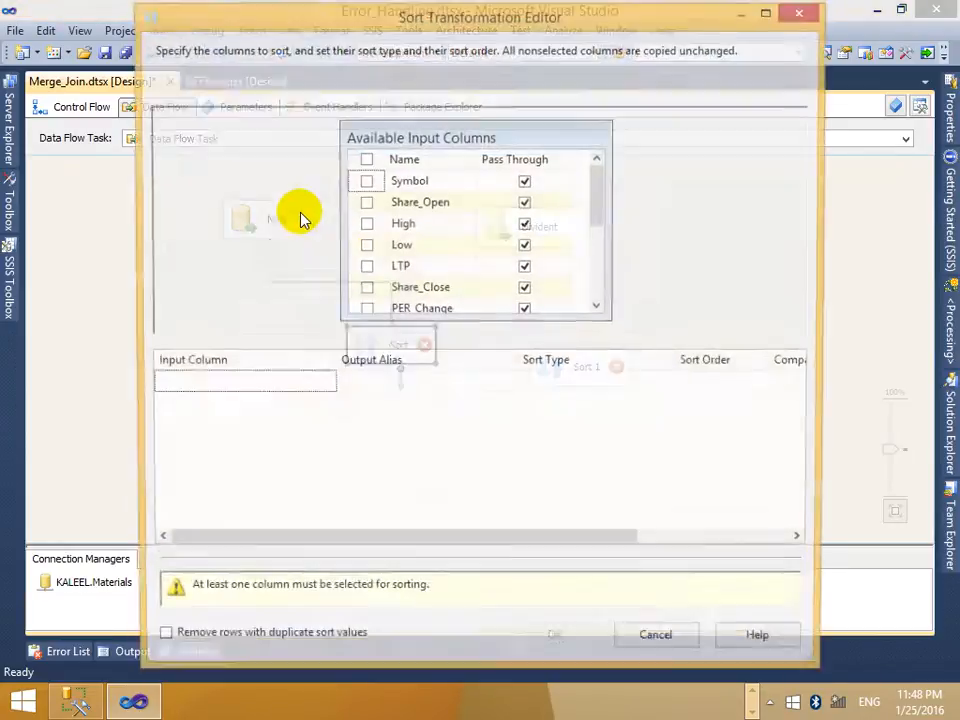
click(366, 182)
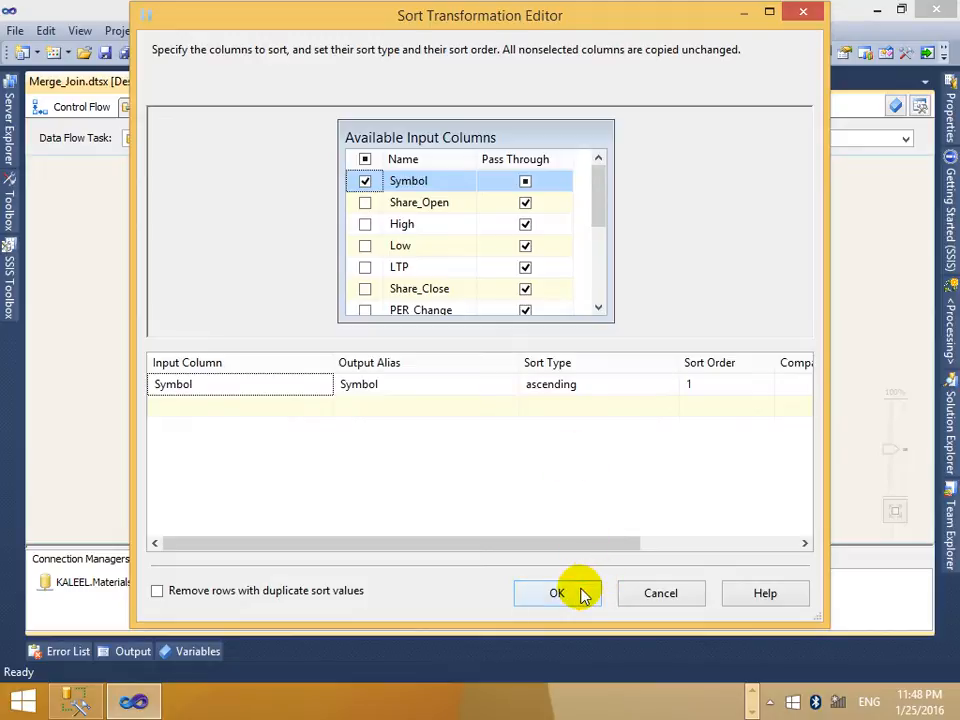
click(585, 595)
Connect the Divident source to Sort 1 and sort its rows by Symbol in ascending order.
click(541, 240)
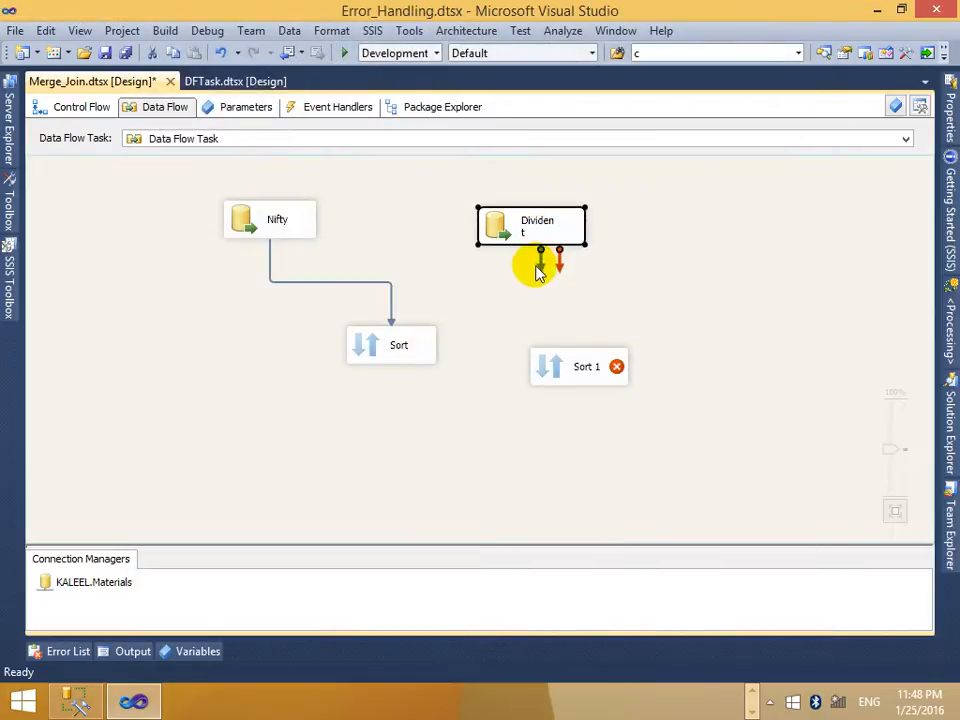
drag(538, 272, 584, 362)
right_click(592, 351)
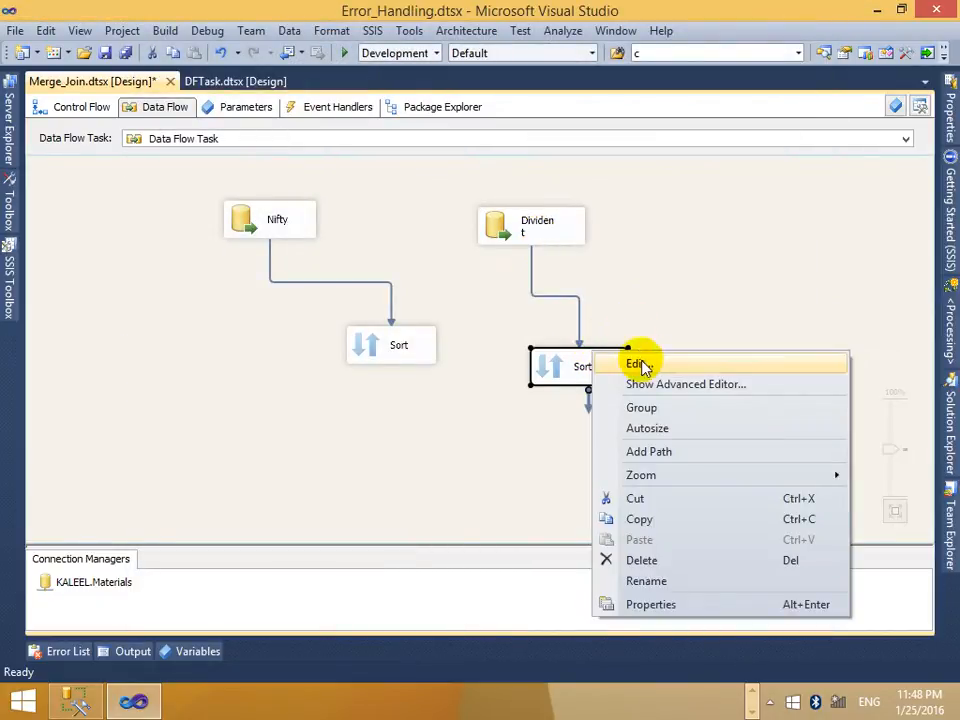
click(640, 366)
click(372, 181)
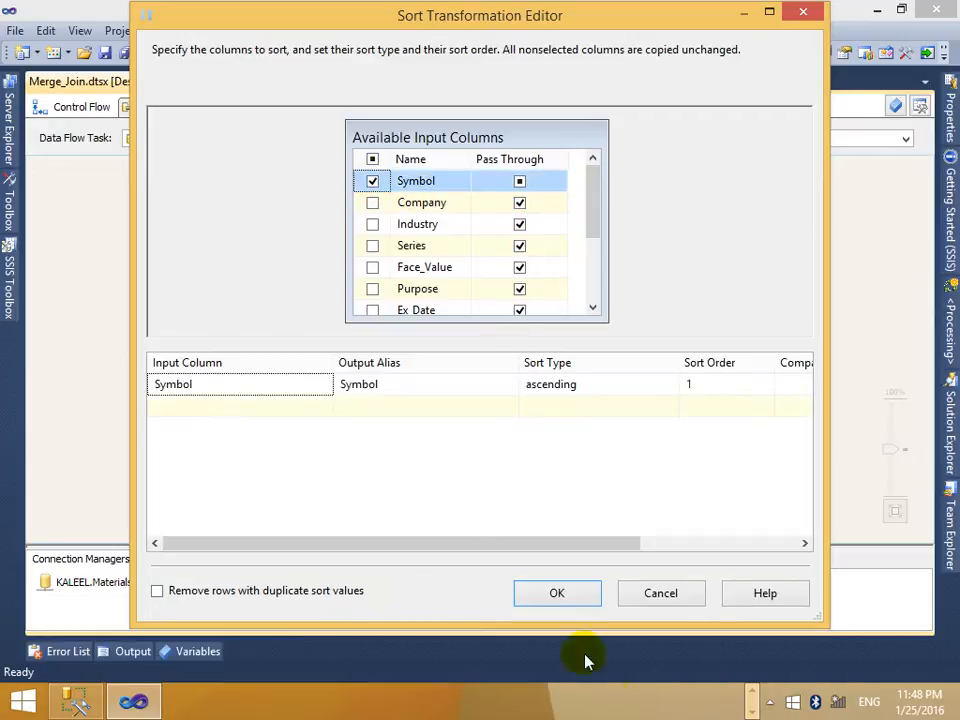
click(557, 593)
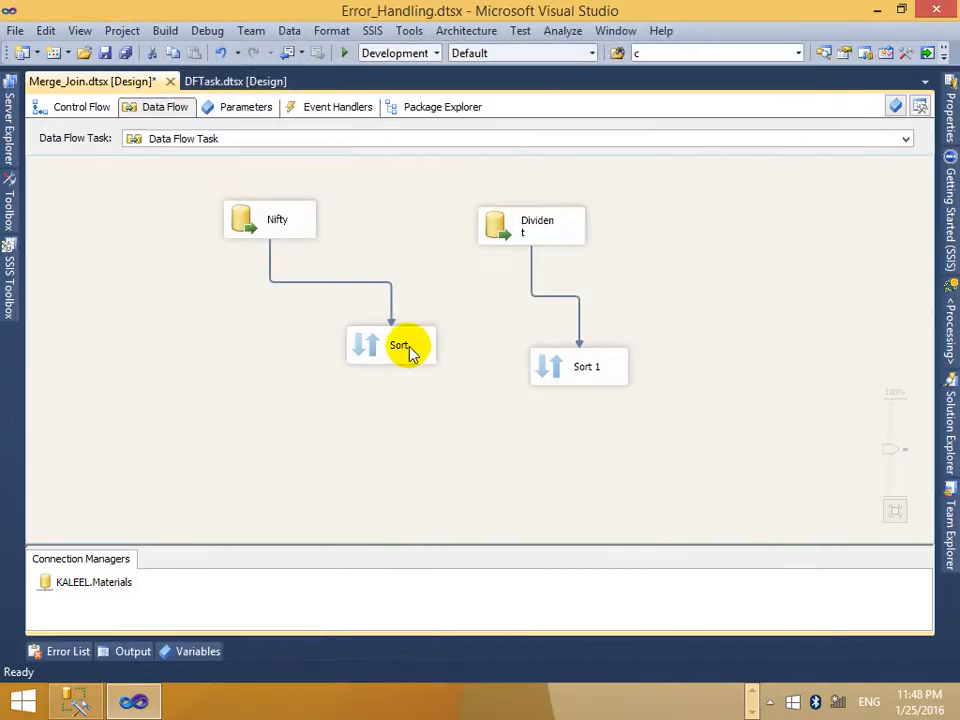
Reposition Sort beneath the Nifty source and Sort 1 beneath the Divident source.
drag(405, 343, 301, 376)
drag(594, 371, 553, 383)
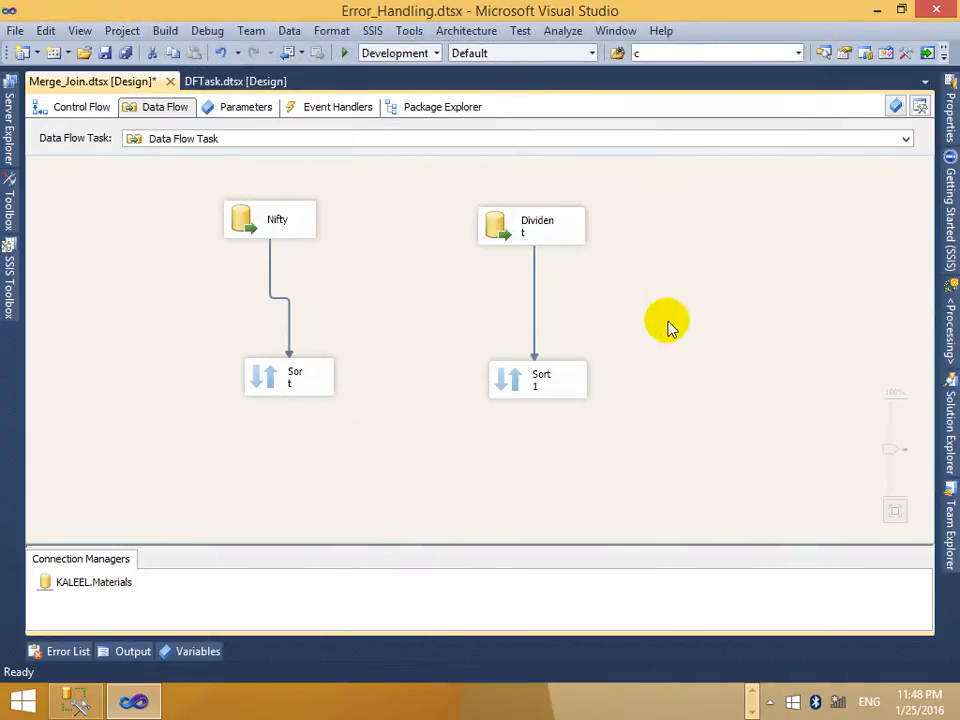
Add a Lookup transformation to the data flow, below and between the two Sort transformations.
click(6, 253)
scroll(272, 204, up, 2)
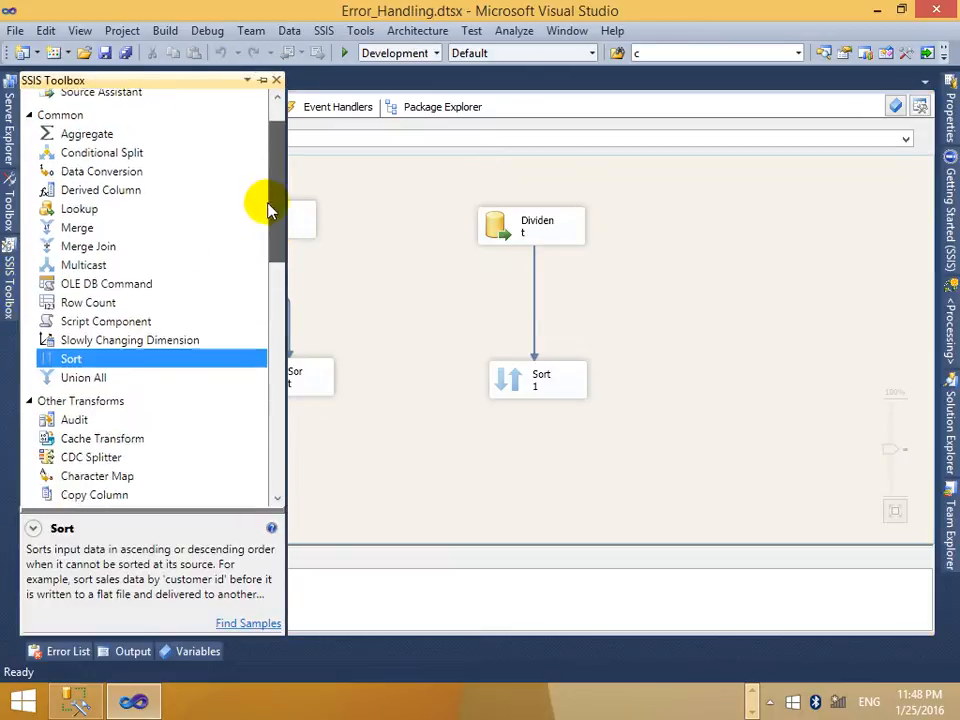
click(115, 219)
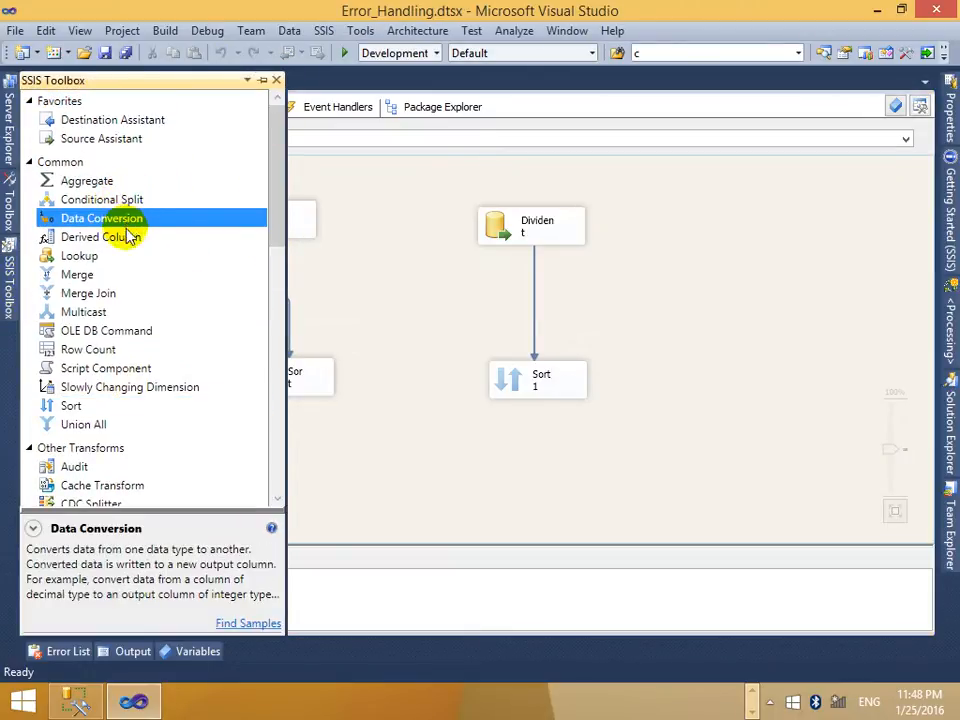
click(82, 258)
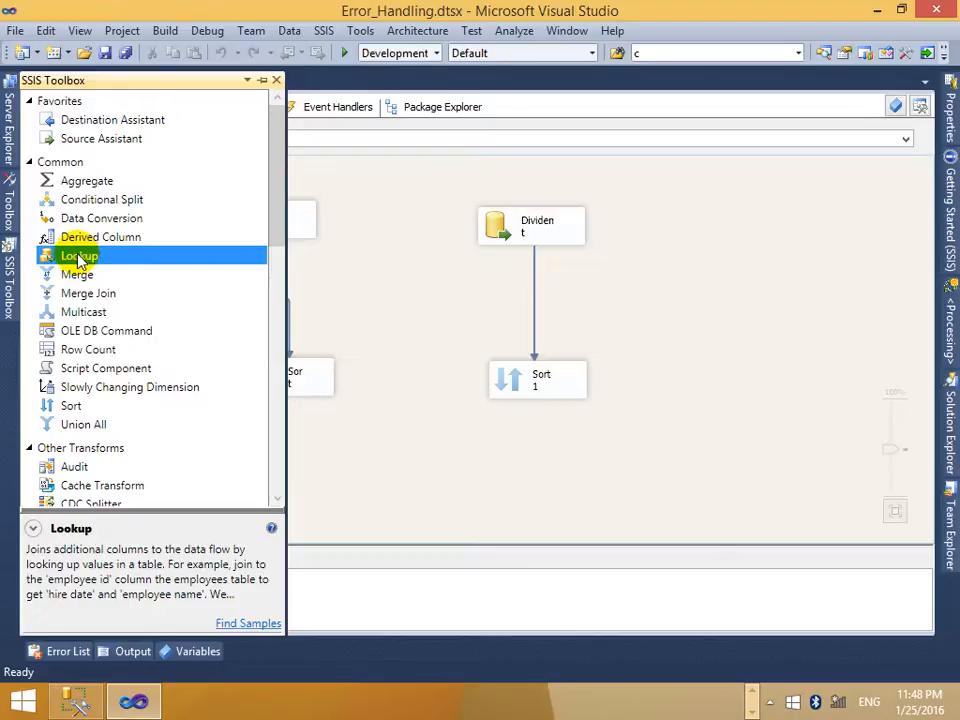
drag(70, 277, 330, 442)
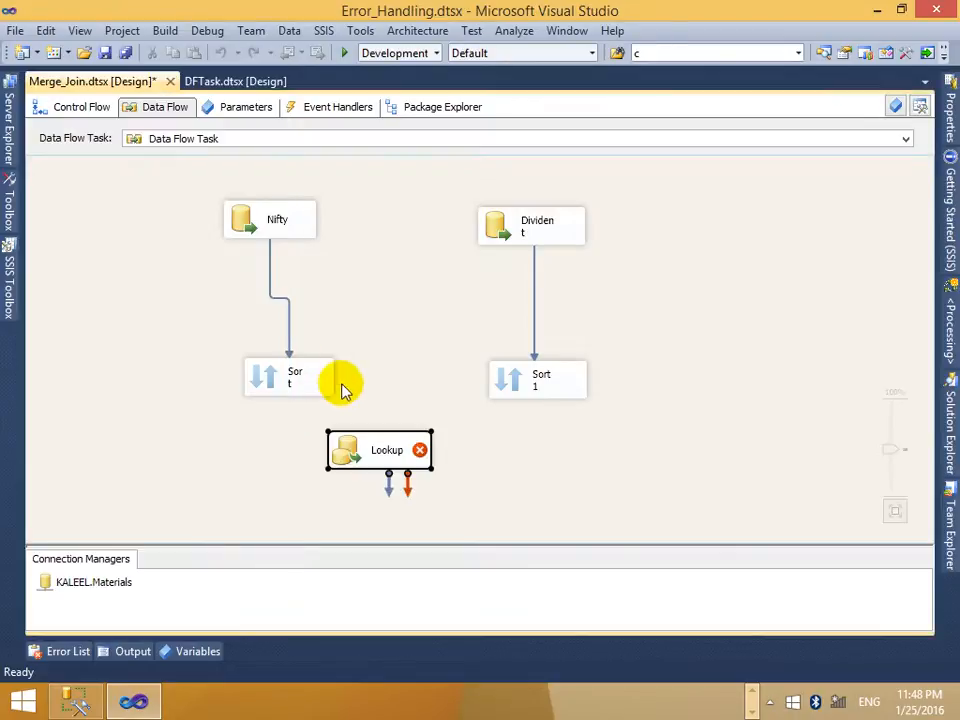
Review the Nifty source's connection manager, access mode and table settings, and close its editor without changing anything.
click(287, 370)
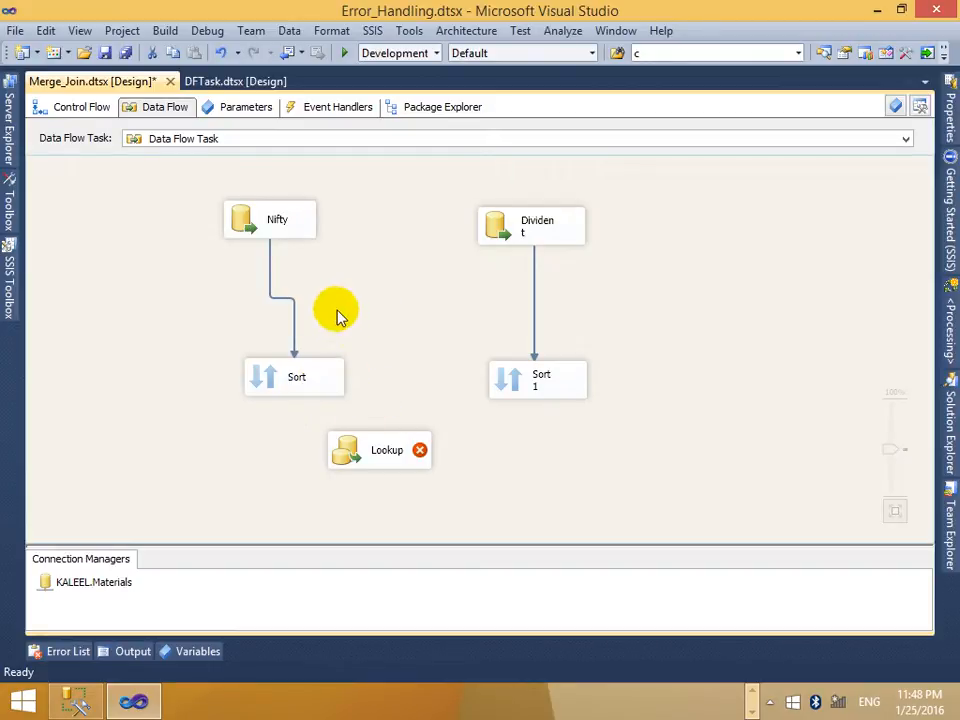
right_click(289, 227)
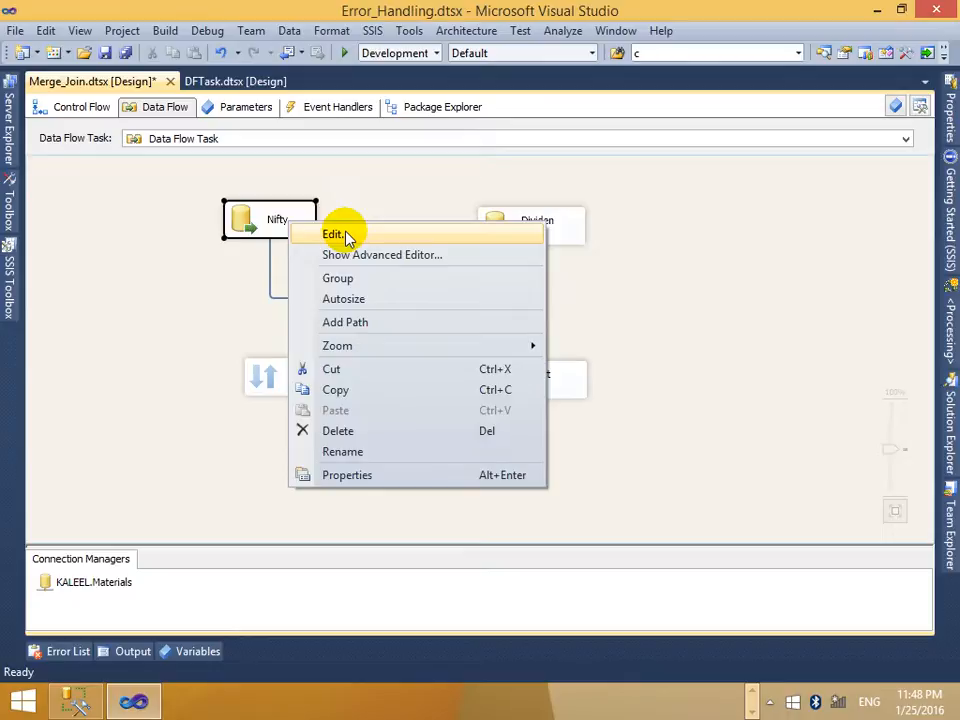
click(197, 309)
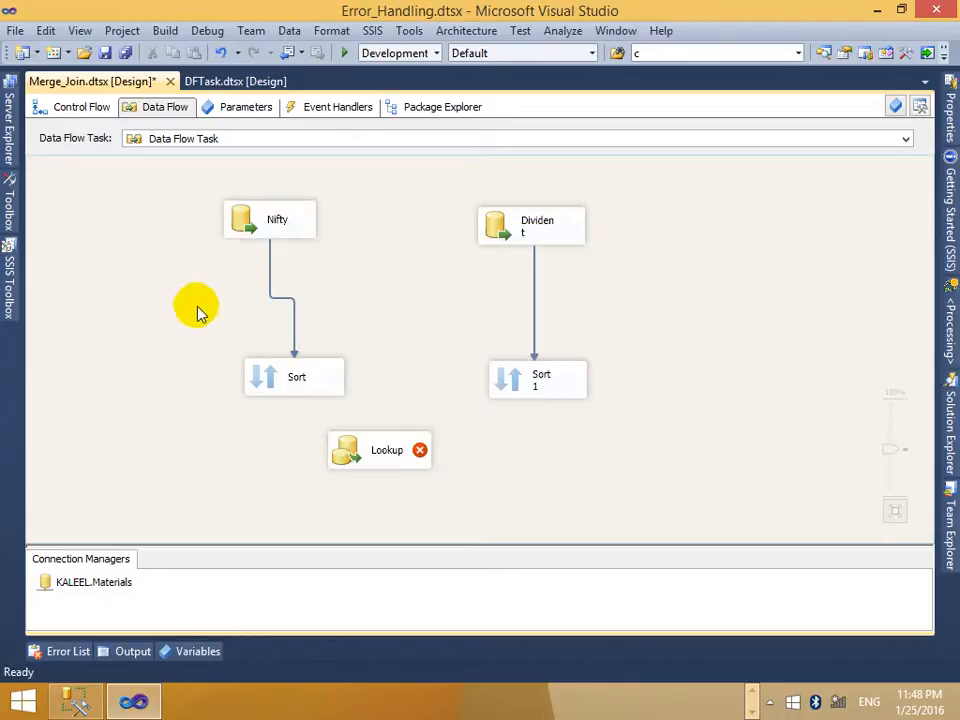
click(316, 376)
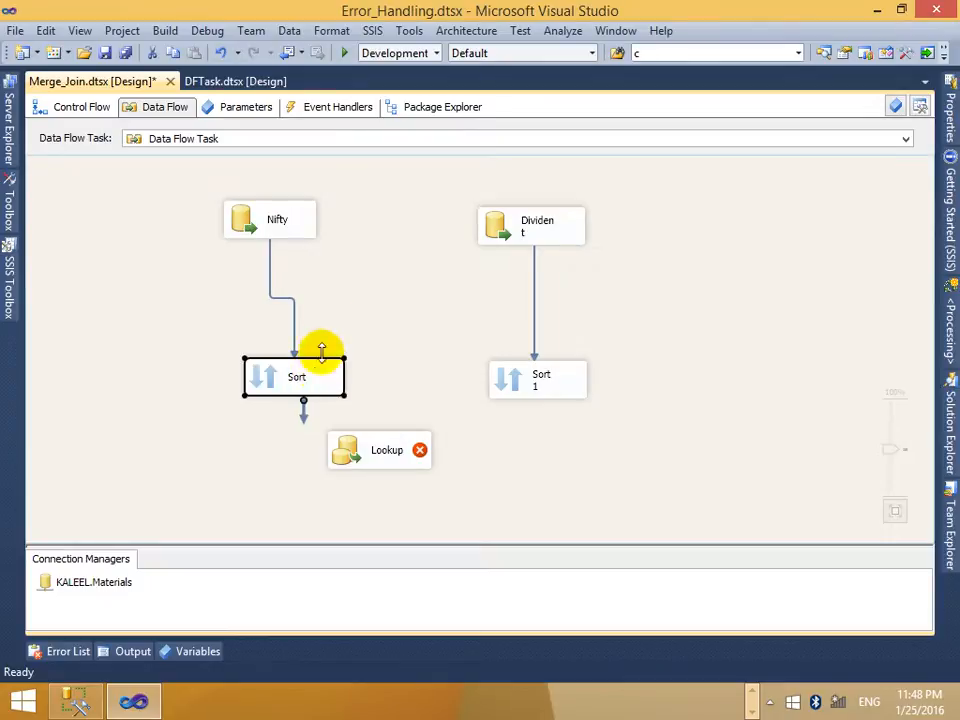
click(257, 214)
right_click(262, 212)
click(319, 218)
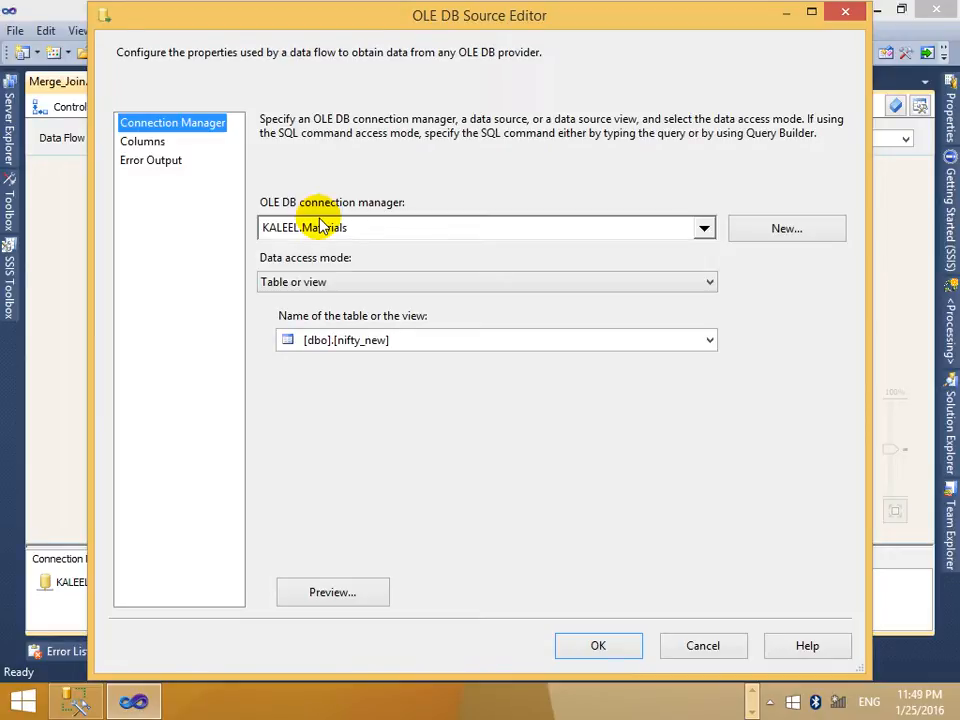
click(845, 20)
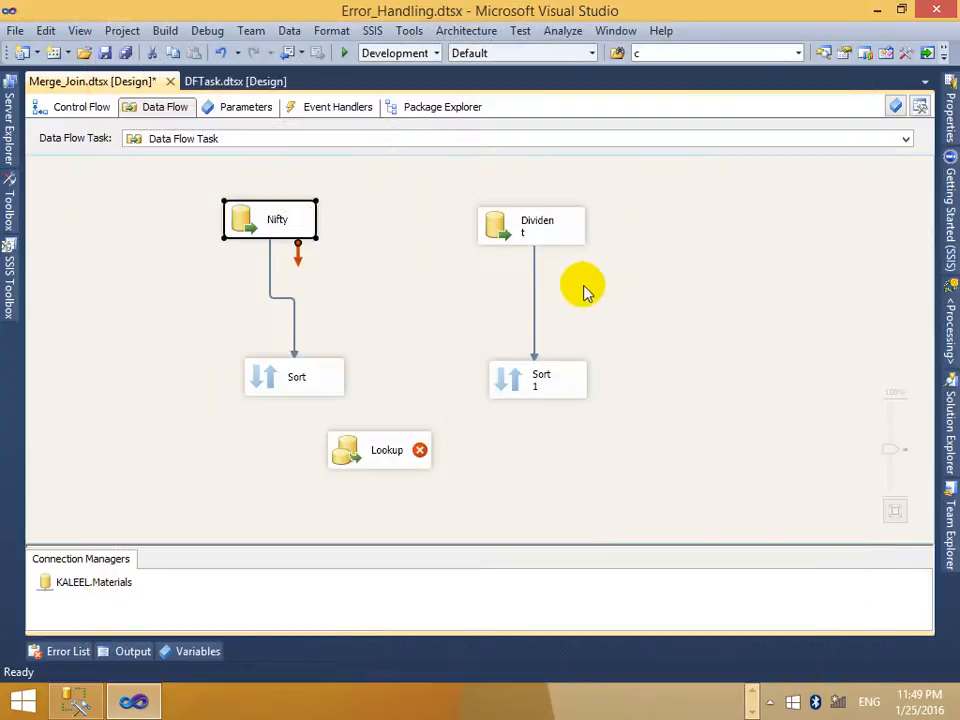
Connect the Nifty branch's Sort output to the Lookup transformation and align that Sort beneath the Nifty source.
drag(294, 369, 360, 448)
click(279, 366)
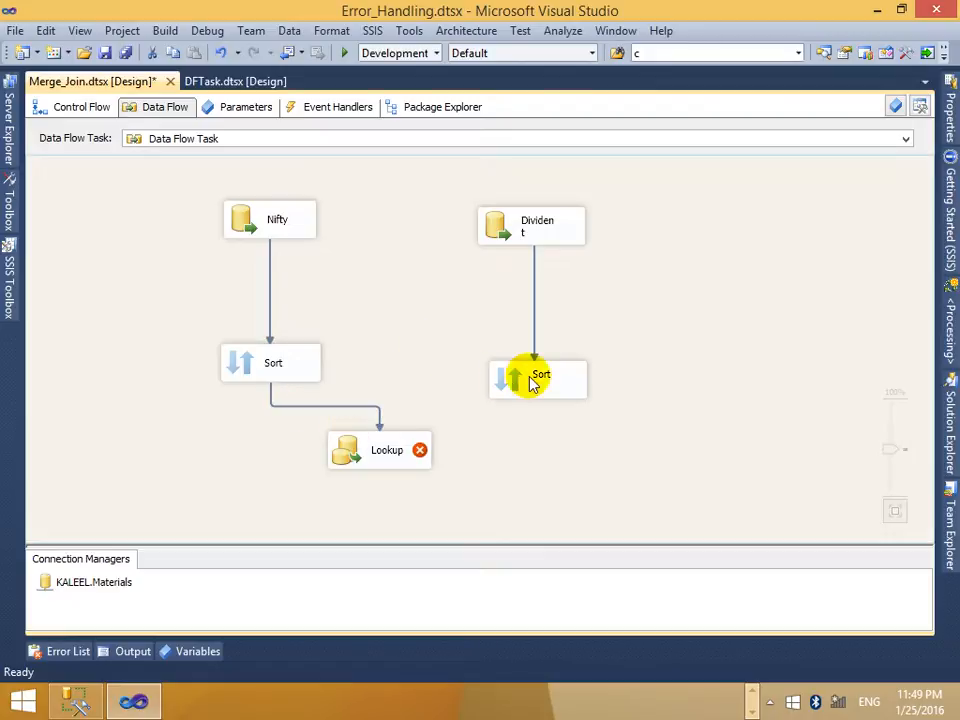
Try to connect the Divident branch's Sort 1 output to the Lookup transformation.
click(533, 380)
drag(546, 412, 390, 450)
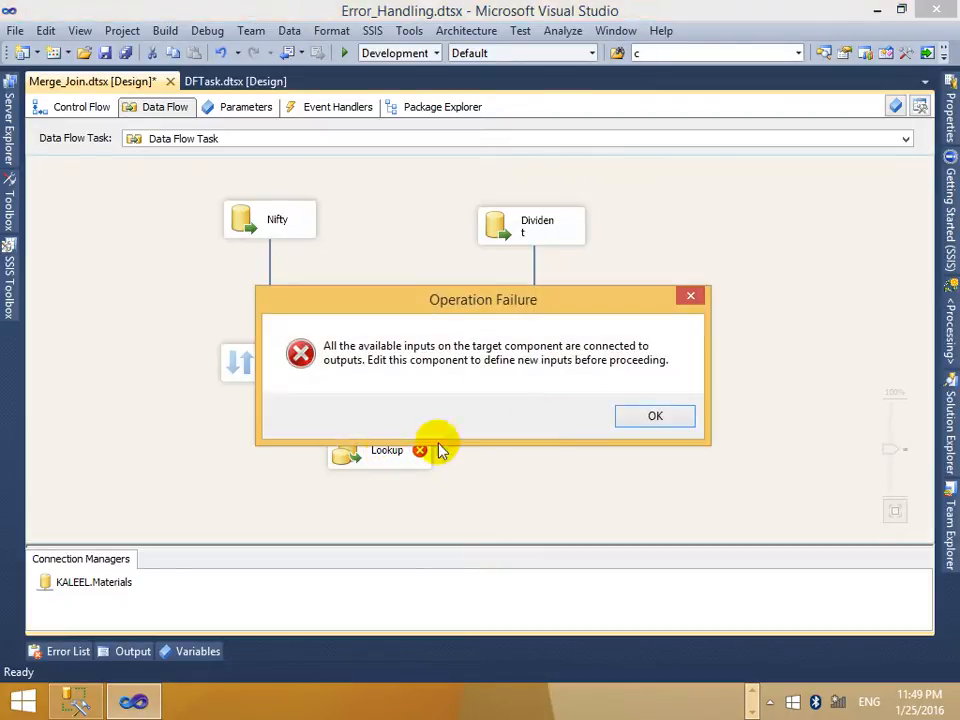
click(655, 418)
Review the sort column settings of Sort 1 and close its editor without changing anything.
right_click(560, 376)
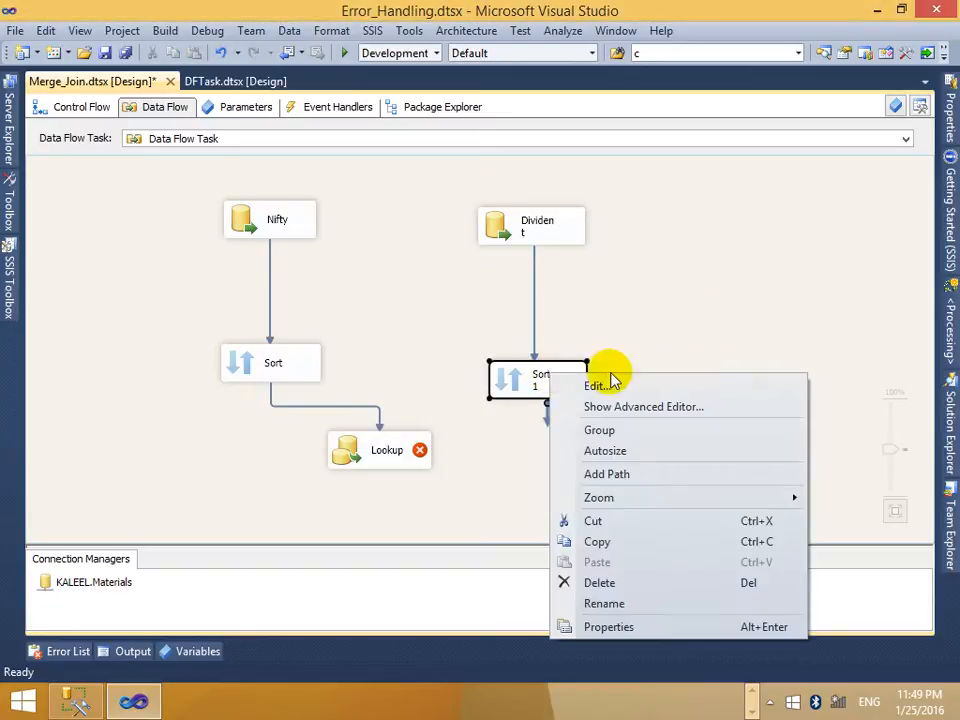
click(625, 390)
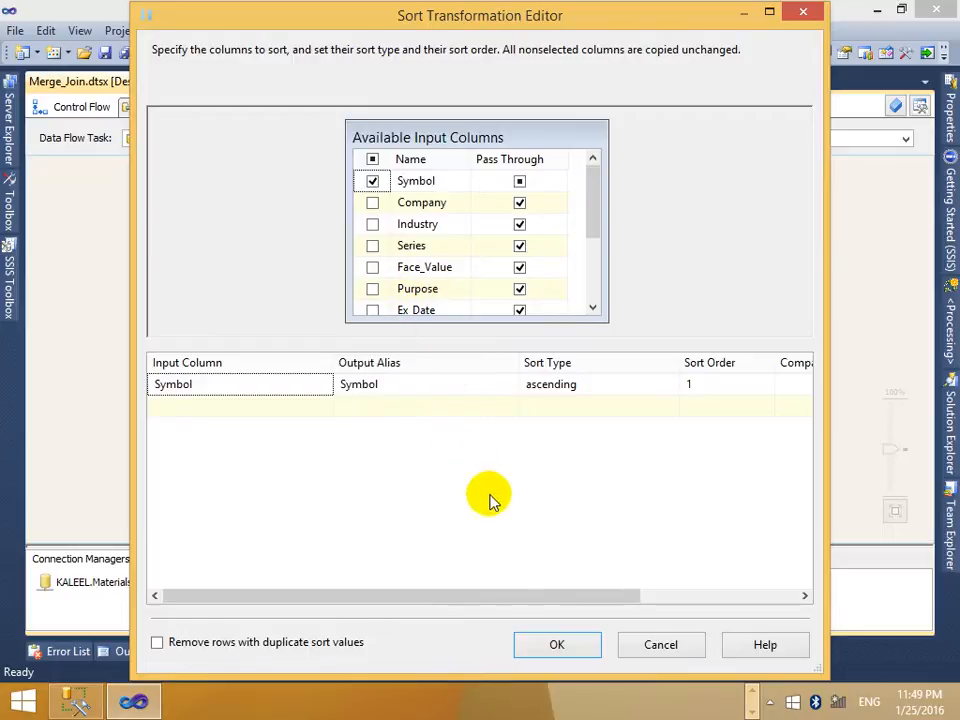
click(575, 649)
click(560, 395)
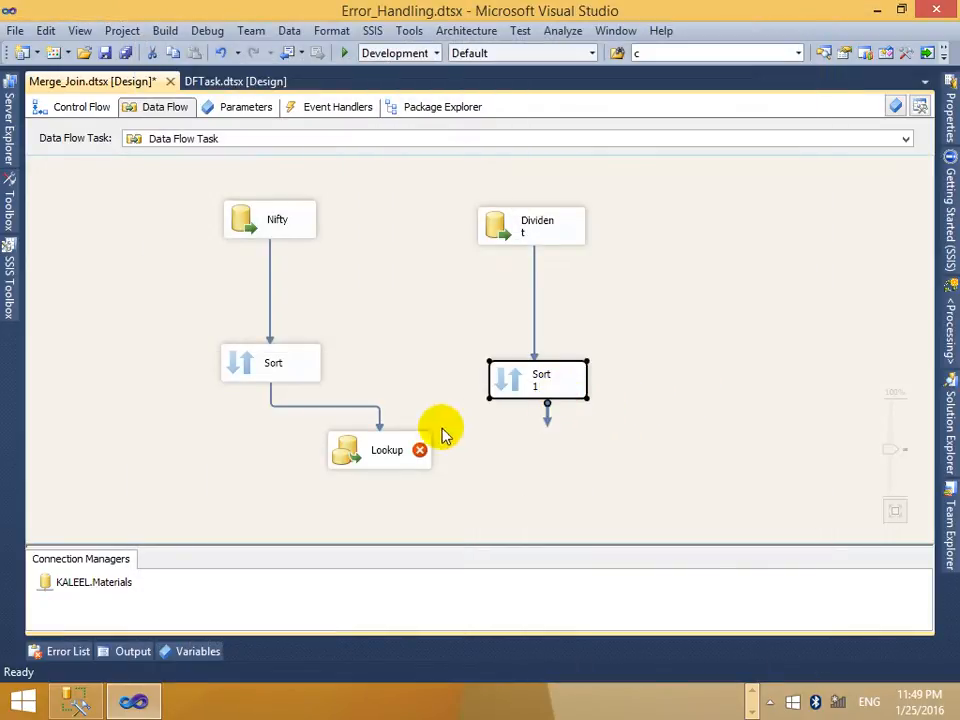
Replace the Lookup transformation with a Merge Join transformation below and between the two Sort transformations.
click(407, 455)
key(Delete)
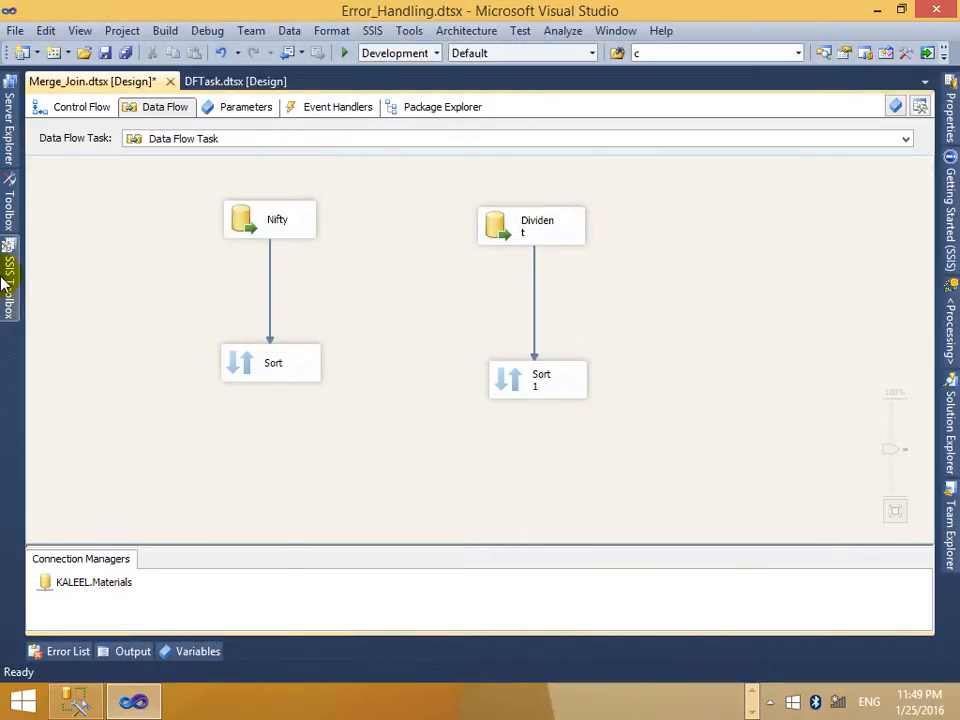
click(8, 280)
click(79, 257)
drag(90, 300, 362, 414)
Connect the Nifty branch's Sort Output to the Merge Join Left Input and Sort 1 to the Merge Join's remaining input.
click(280, 378)
drag(280, 398, 420, 427)
click(461, 345)
click(532, 402)
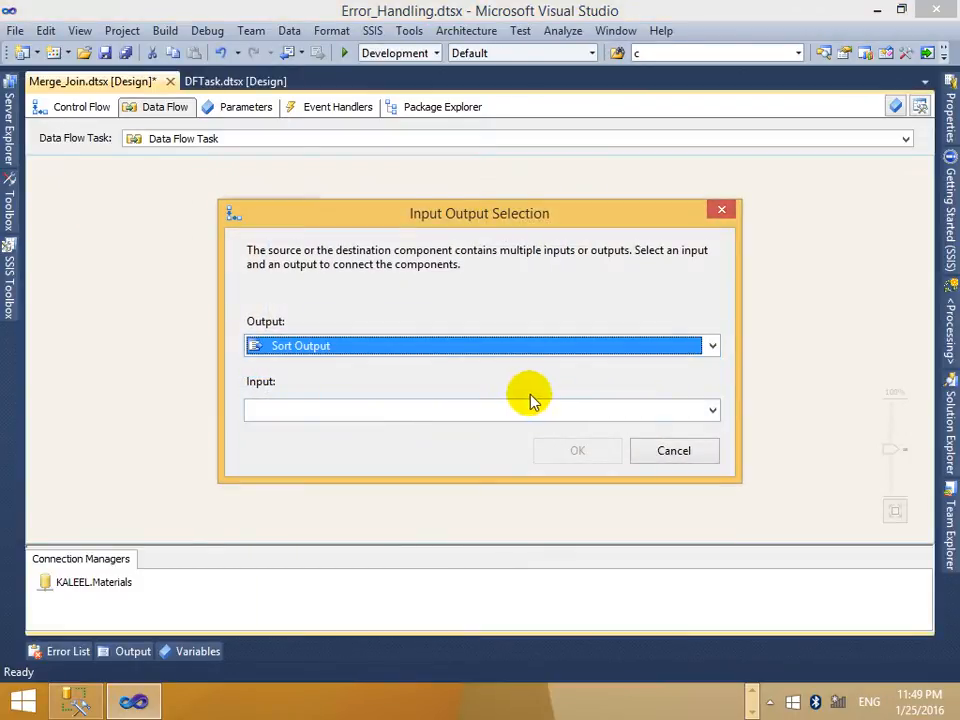
click(520, 413)
click(456, 433)
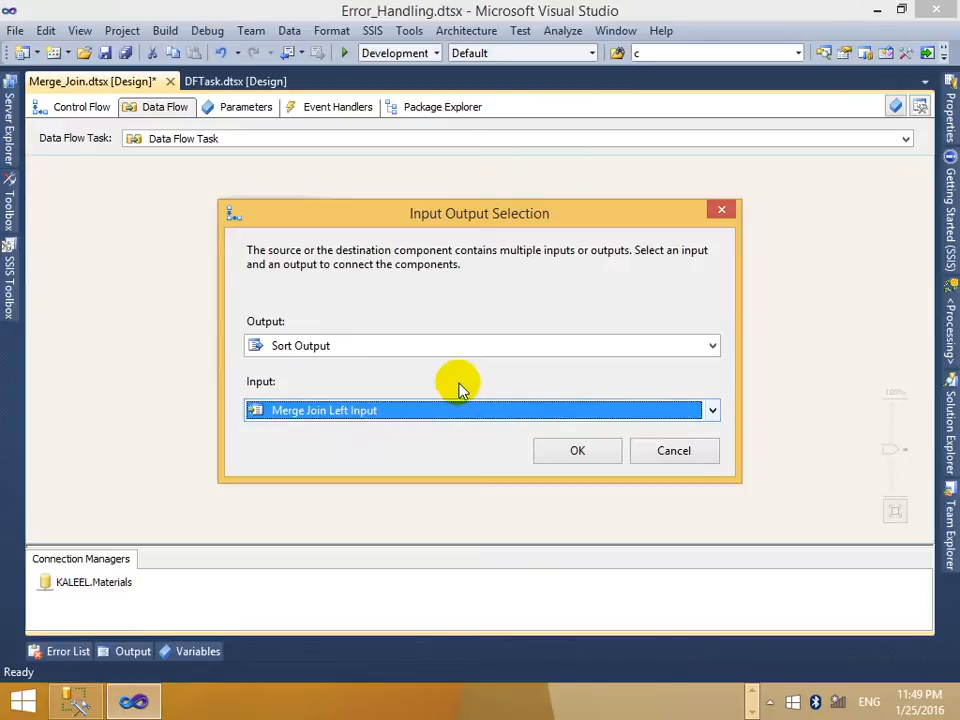
click(577, 449)
drag(545, 410, 418, 475)
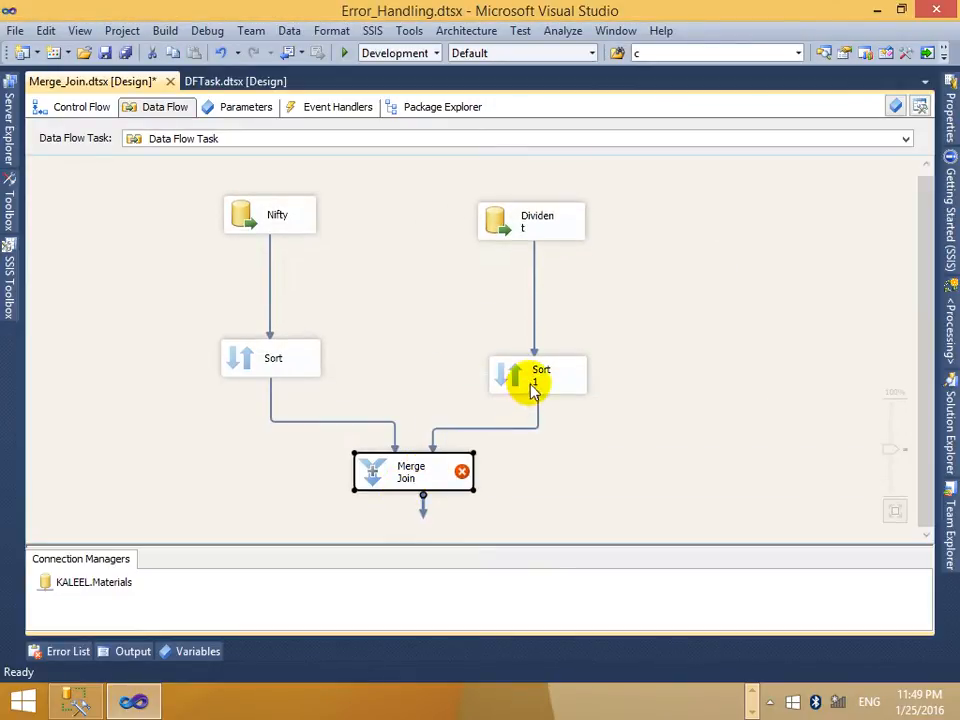
Check the validation error reported on the Merge Join transformation.
right_click(550, 382)
click(407, 463)
right_click(416, 460)
click(510, 484)
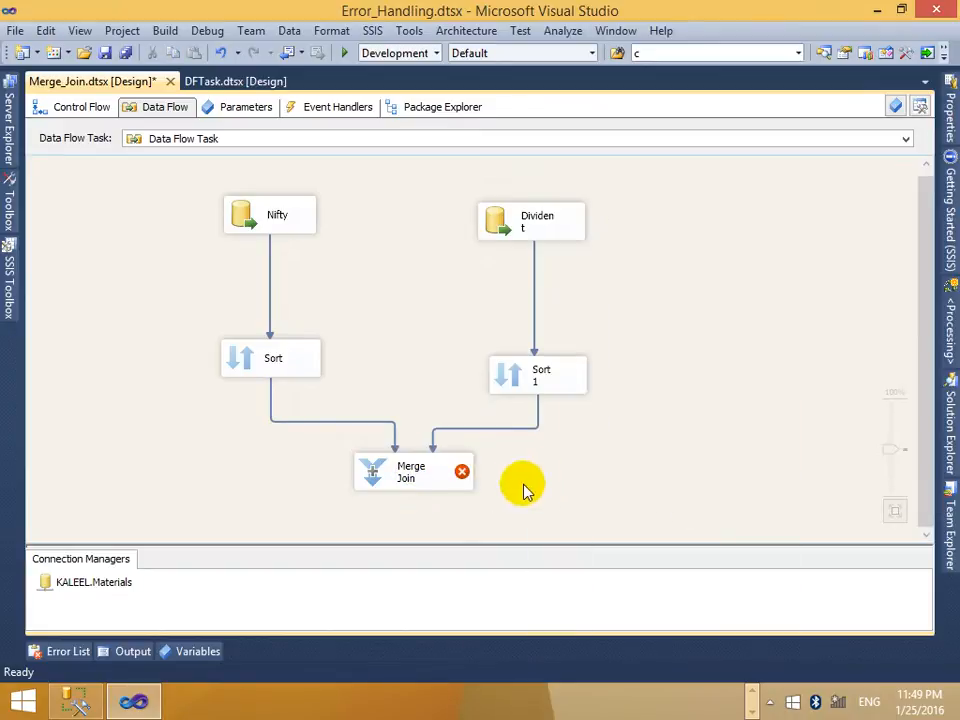
mouse_move(461, 474)
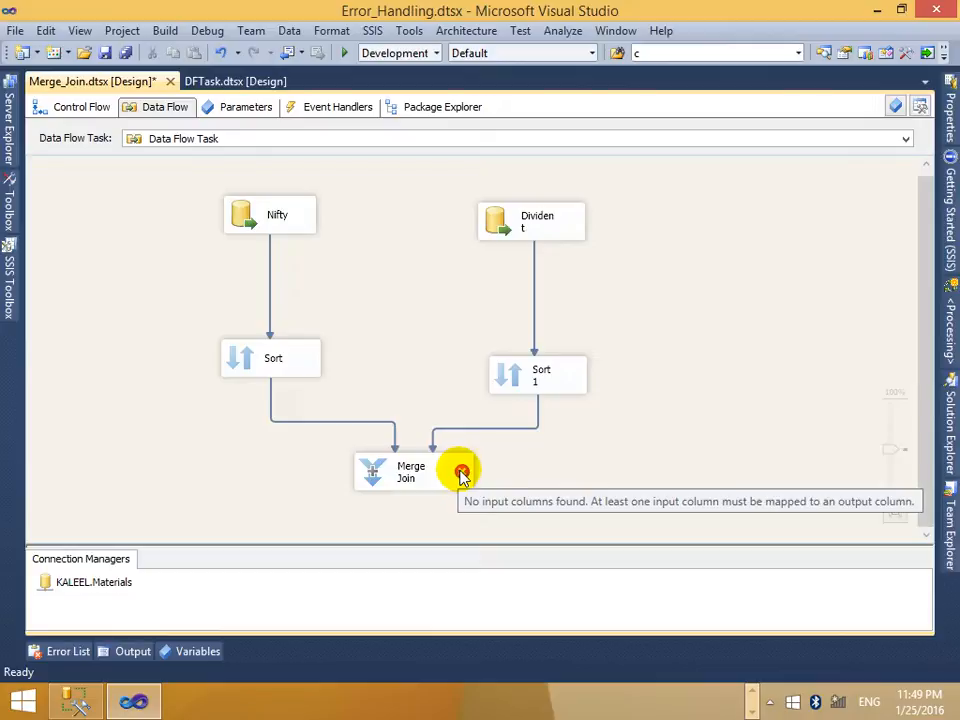
Edit the Merge Join to output Symbol from Sort and Company, Industry, Series and Face_Value from Sort 1.
click(377, 467)
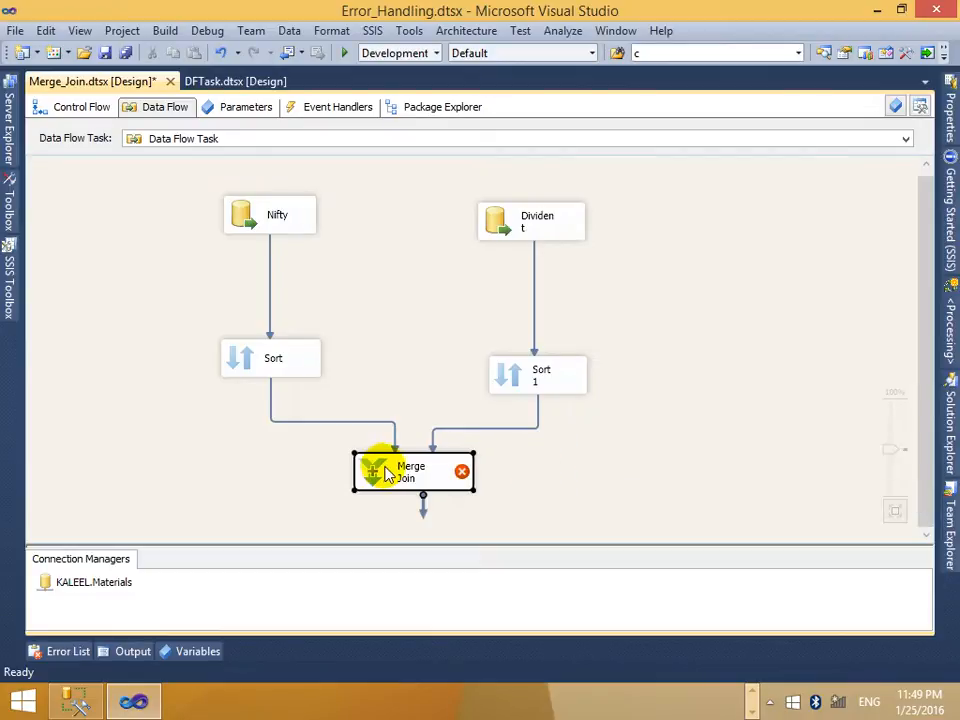
right_click(385, 464)
key(Escape)
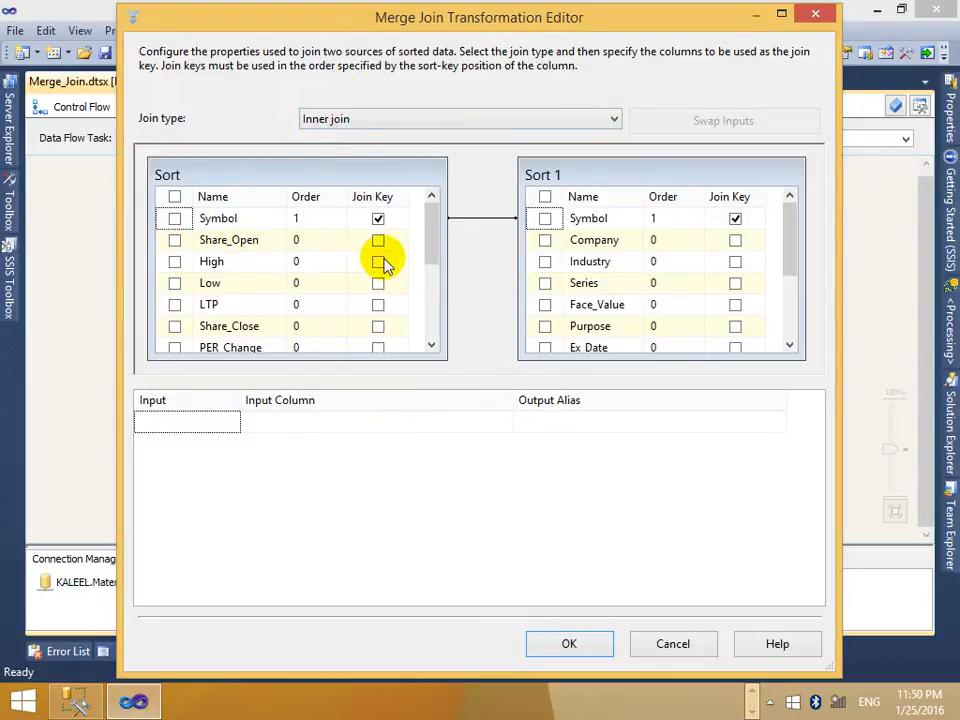
click(174, 219)
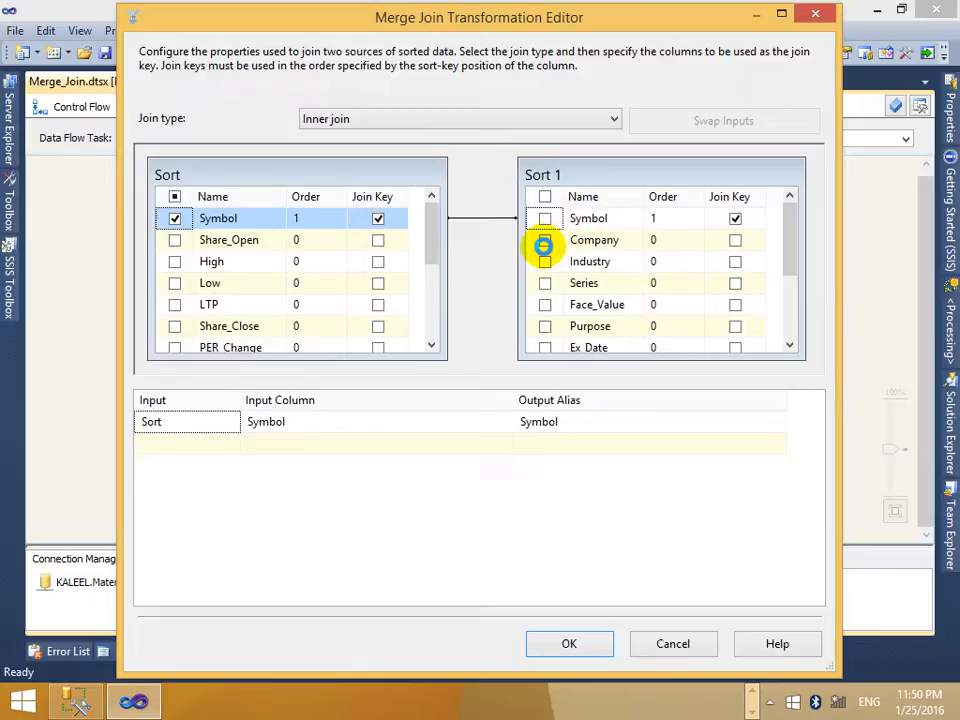
click(544, 240)
click(544, 261)
click(544, 283)
click(544, 304)
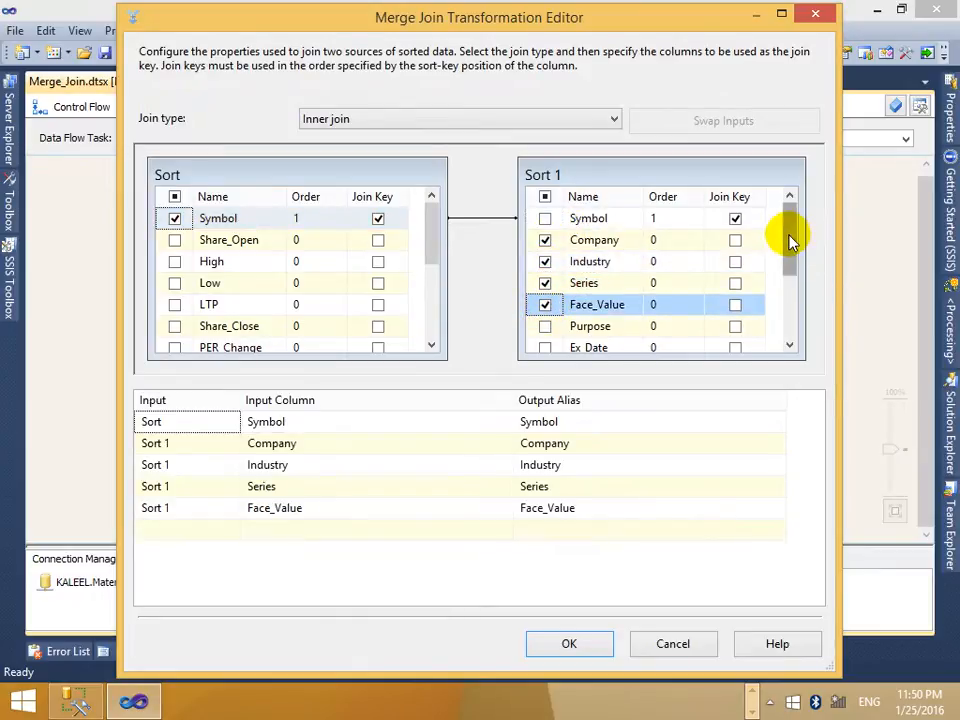
Add Purpose, Ex_Date, Record_Date, BC_Start_Date, BC_End_Date and test from Sort 1 to the Merge Join output and apply the settings.
drag(790, 240, 790, 282)
click(544, 240)
click(544, 261)
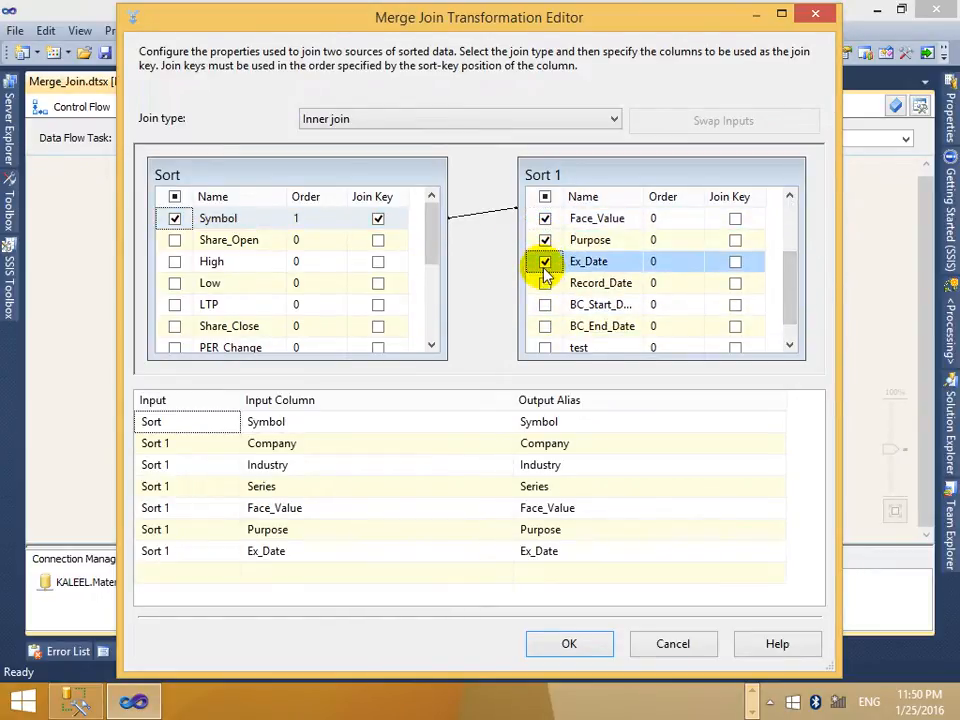
click(544, 283)
click(544, 304)
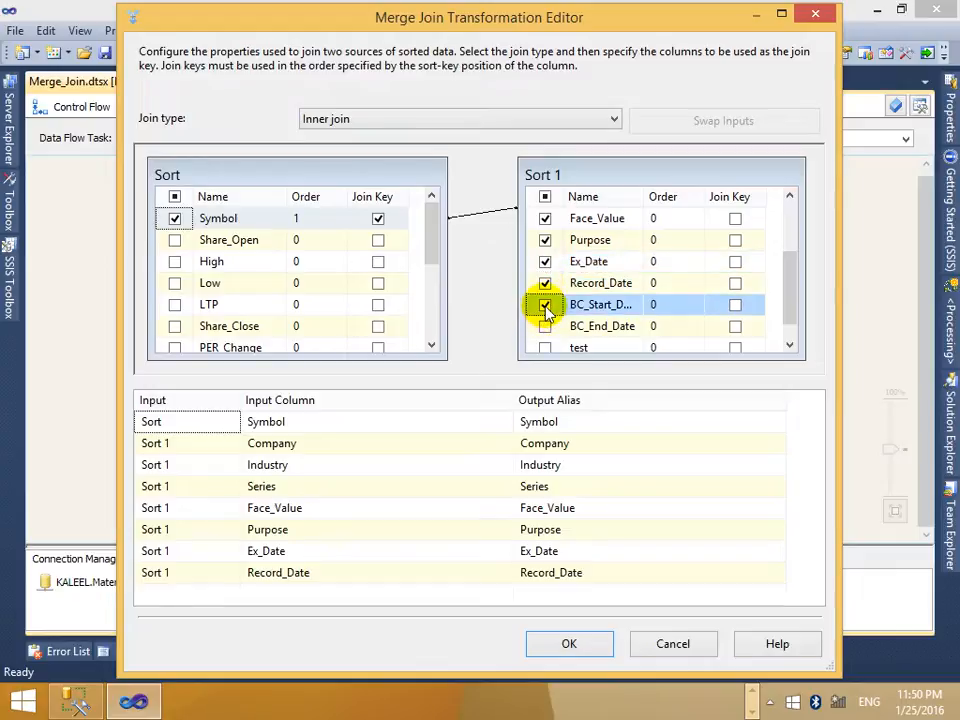
click(544, 326)
click(545, 327)
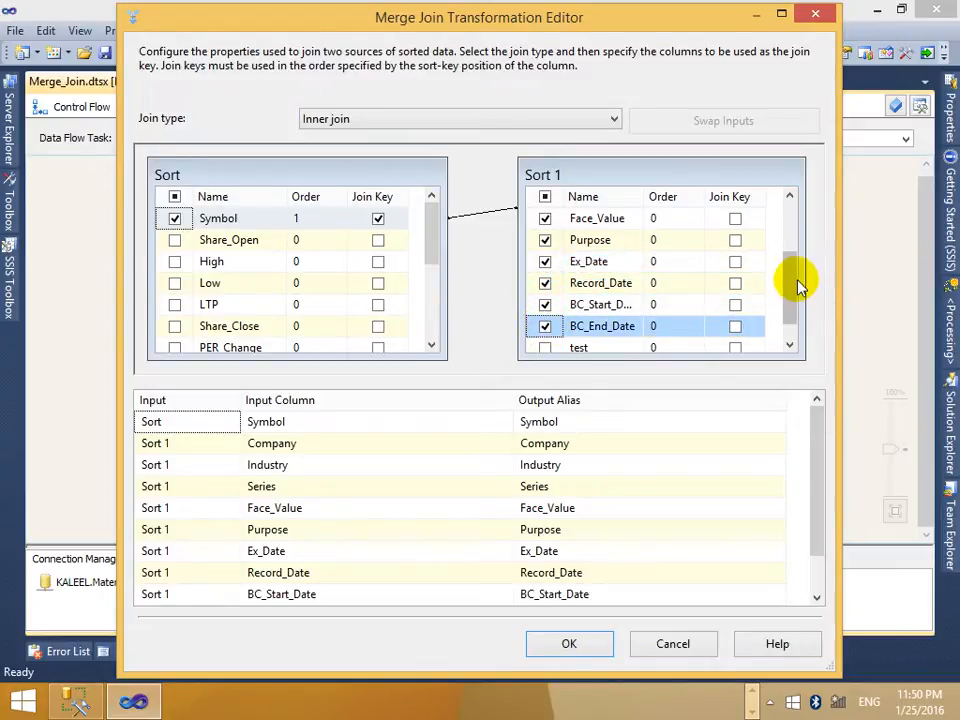
scroll(798, 287, down, 1)
click(544, 326)
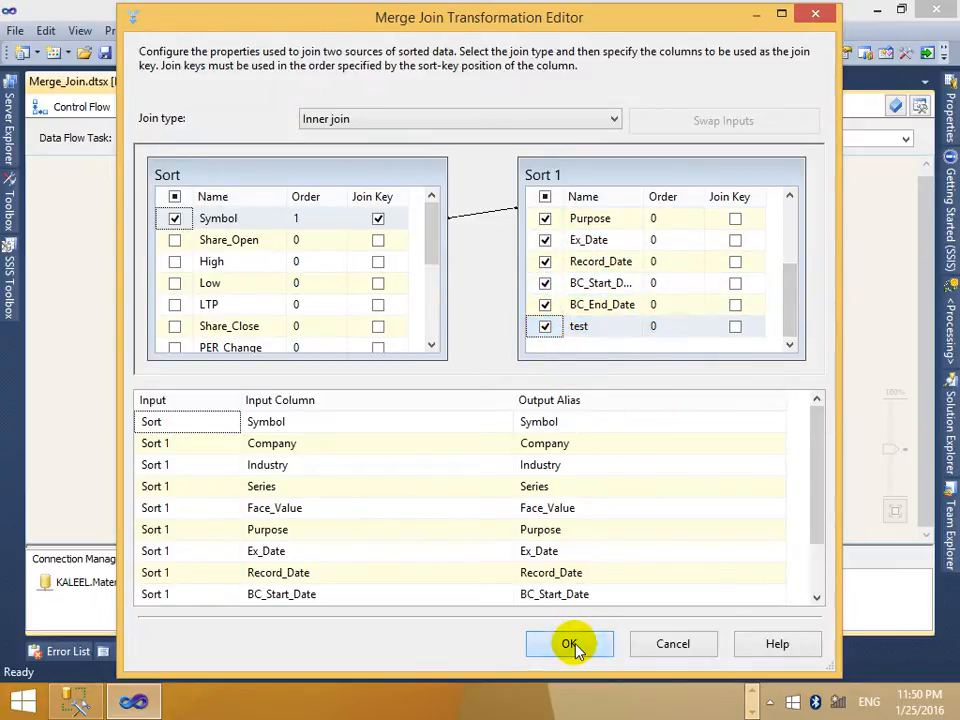
click(569, 644)
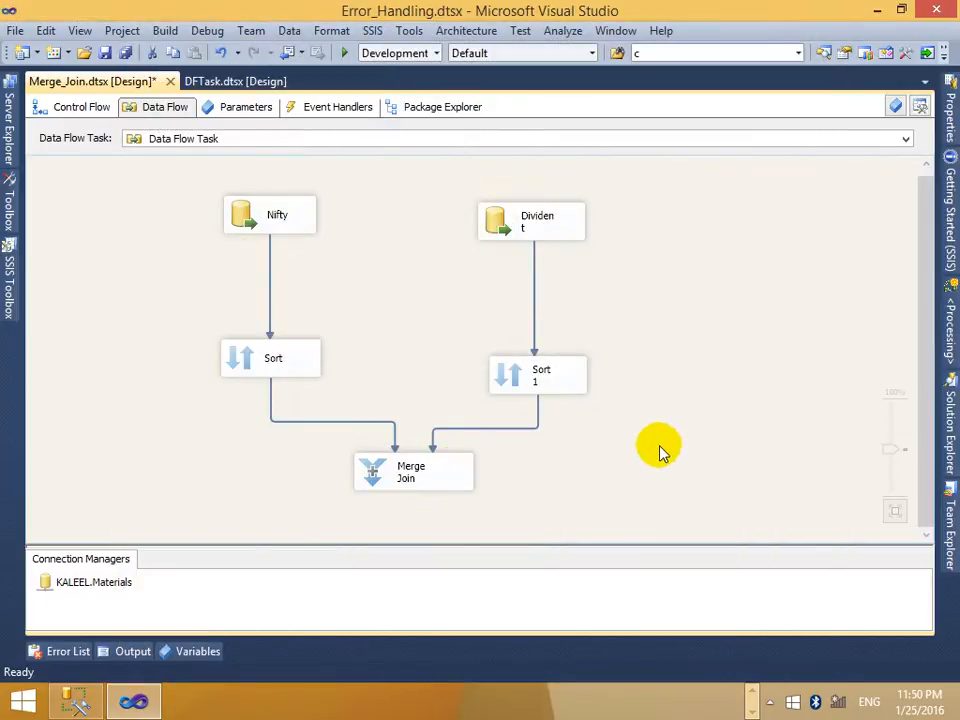
Add a Union All transformation to the data flow, below and to the right of Merge Join.
click(11, 300)
scroll(110, 332, down, 4)
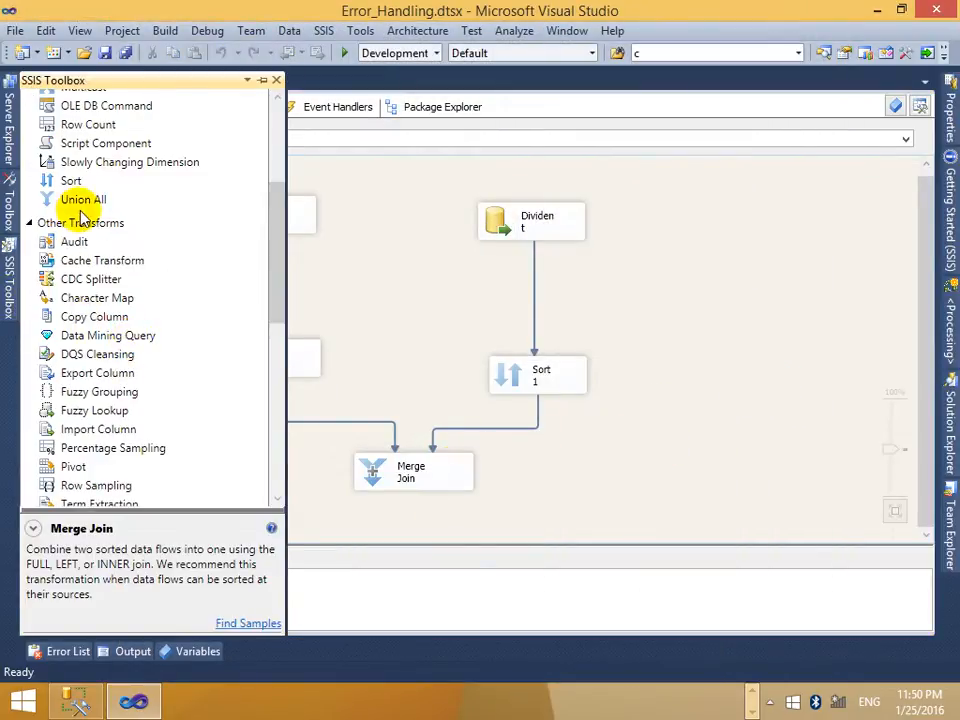
drag(82, 208, 144, 233)
drag(583, 527, 583, 527)
Connect the Merge Join output to Union All and enable a data viewer on that path.
click(418, 450)
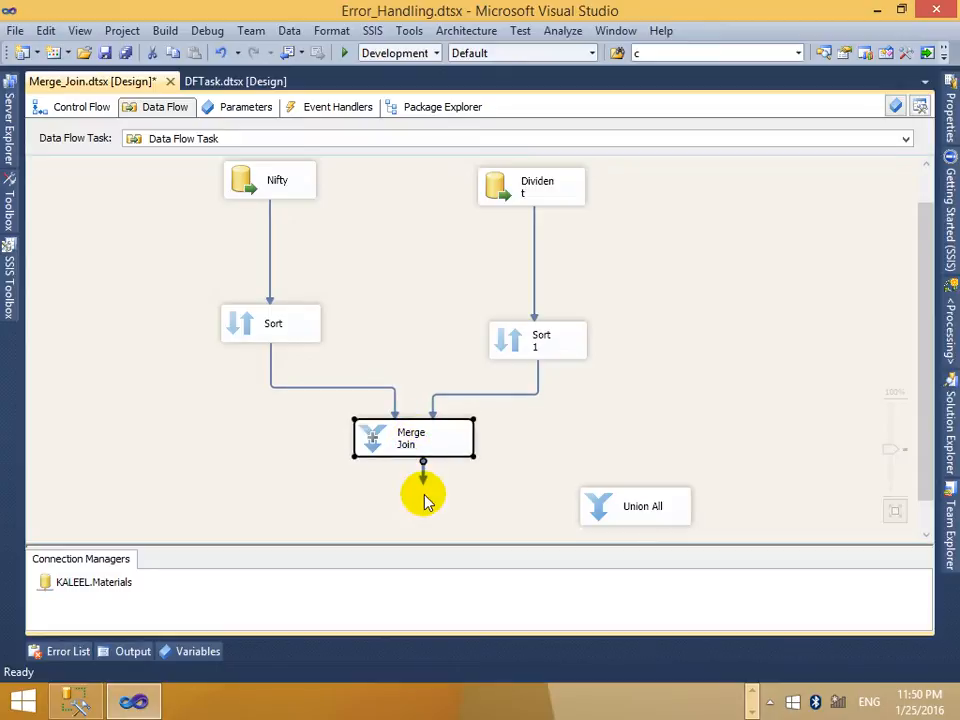
drag(423, 476, 624, 508)
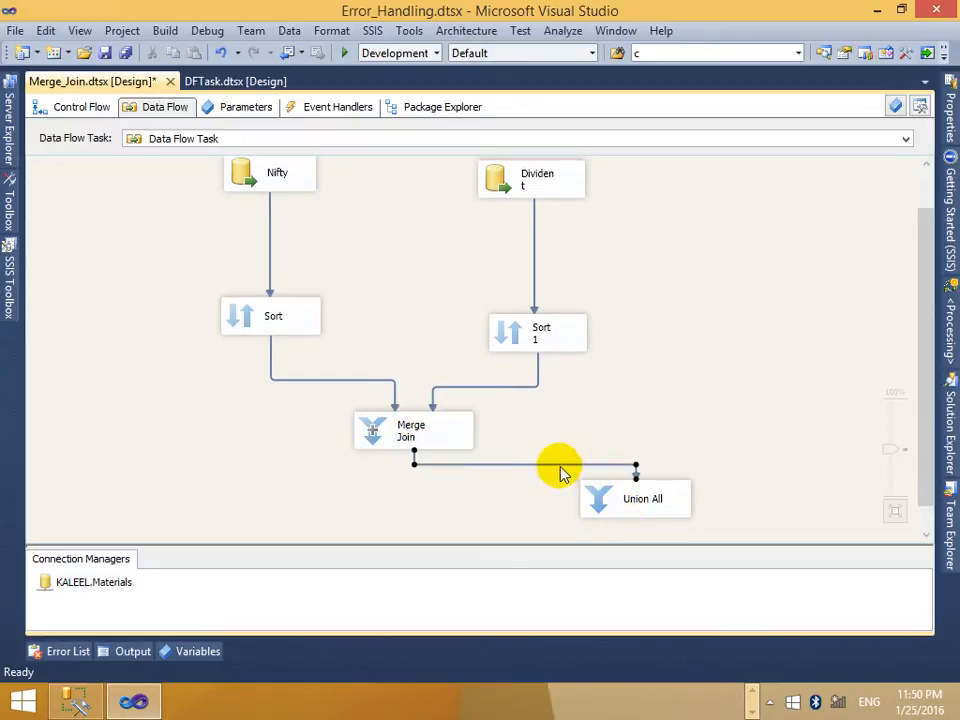
right_click(558, 463)
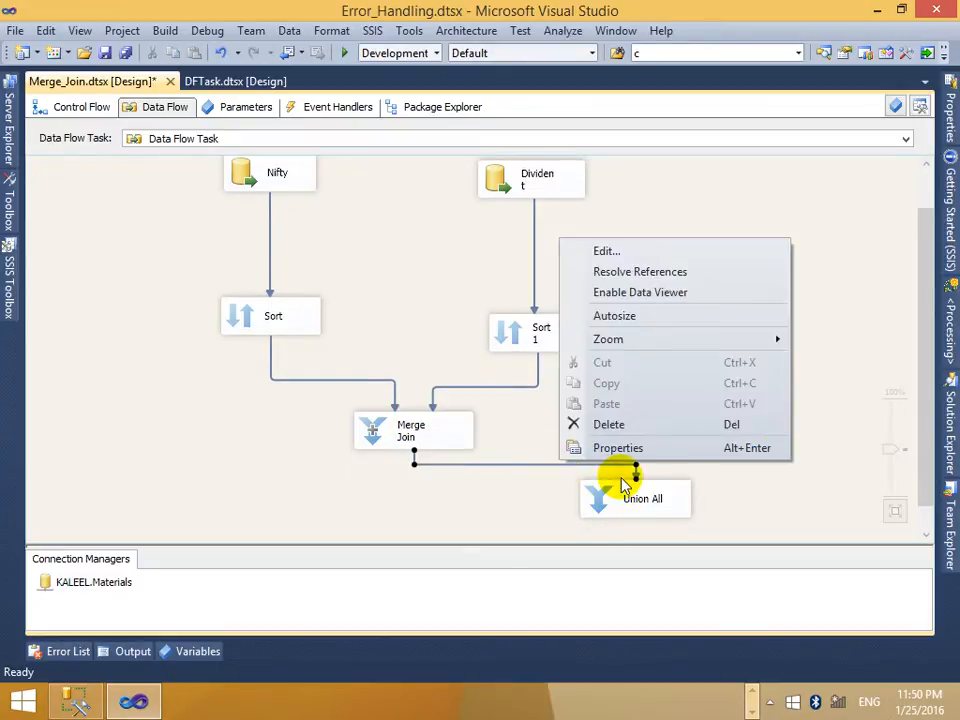
click(659, 293)
Switch to SQL Server Management Studio and review the select statements on the divident and nifty_new tables.
key(alt+Tab)
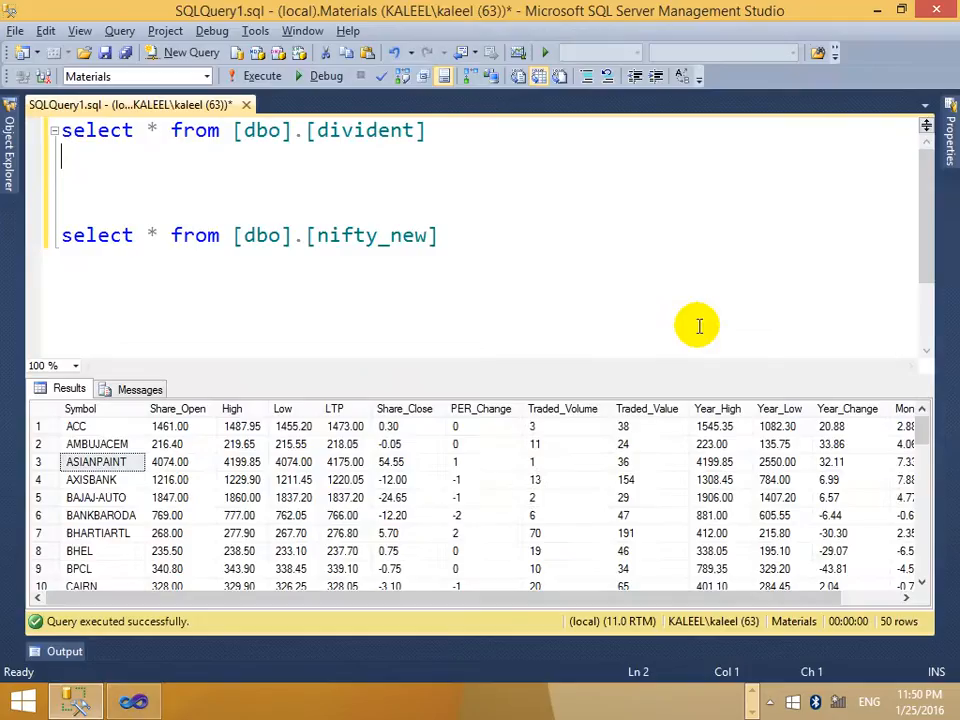
drag(535, 265, 31, 90)
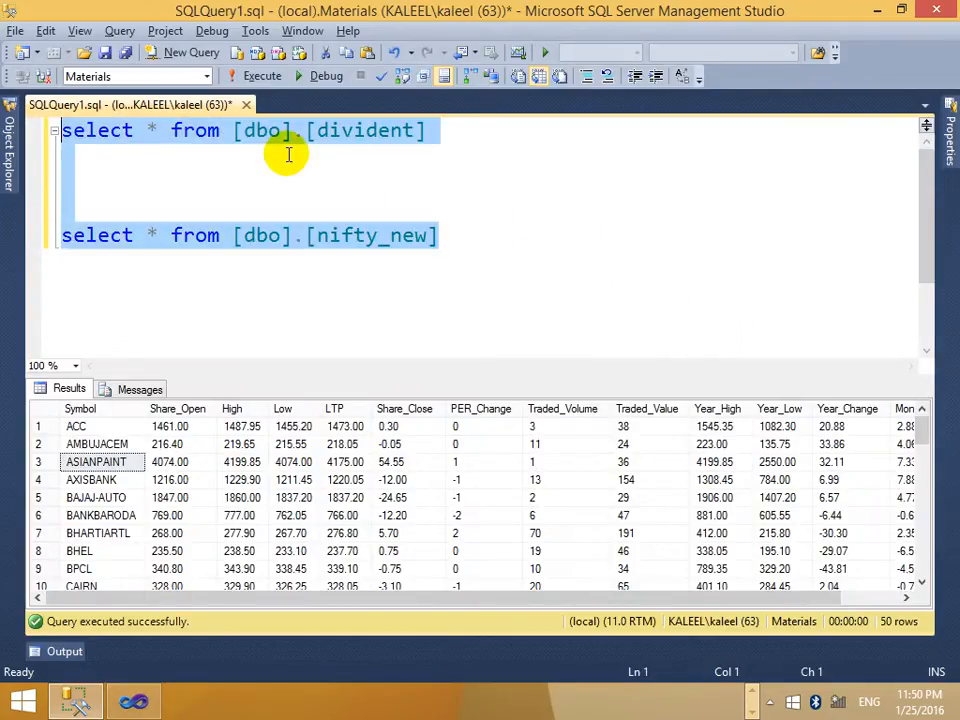
click(288, 150)
drag(591, 150, 5, 110)
click(423, 193)
drag(462, 234, 86, 219)
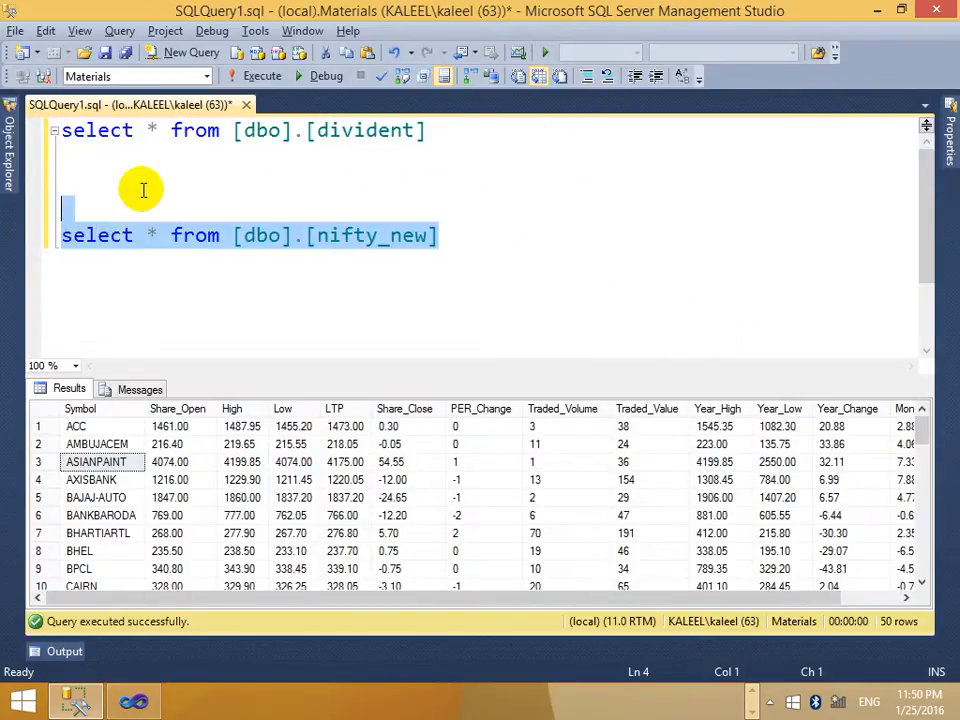
click(189, 155)
Start a new view in the Materials database.
click(7, 163)
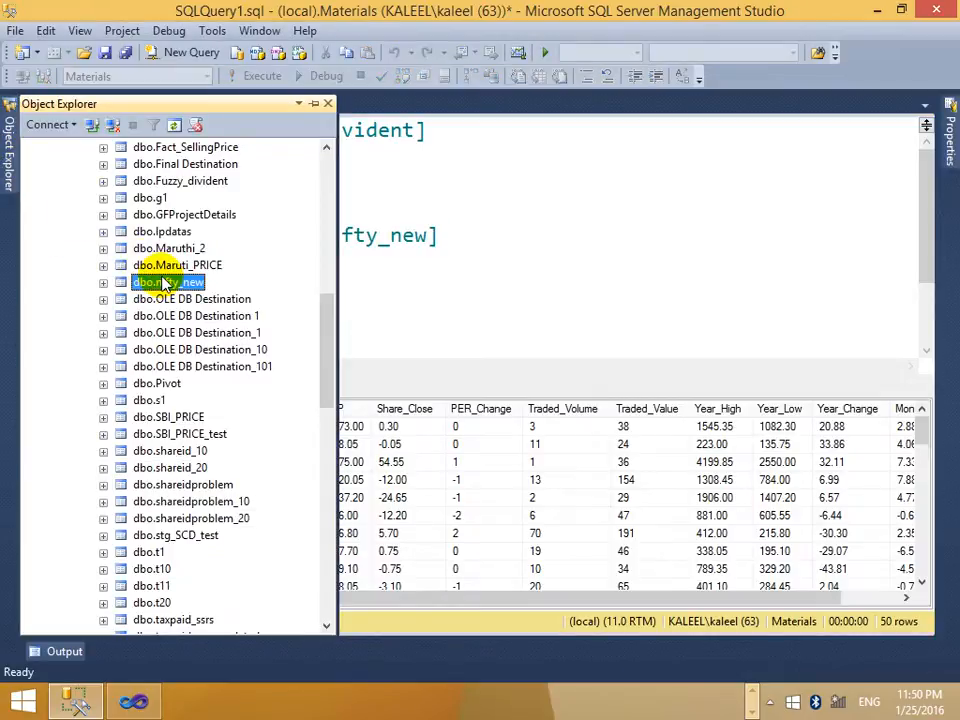
scroll(184, 293, up, 9)
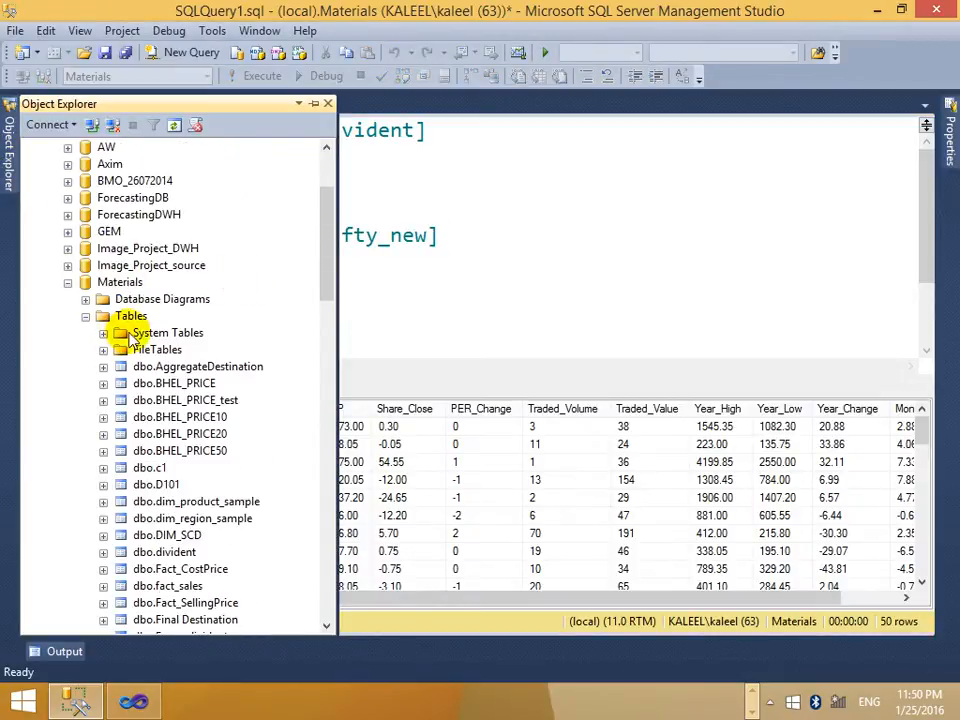
click(135, 300)
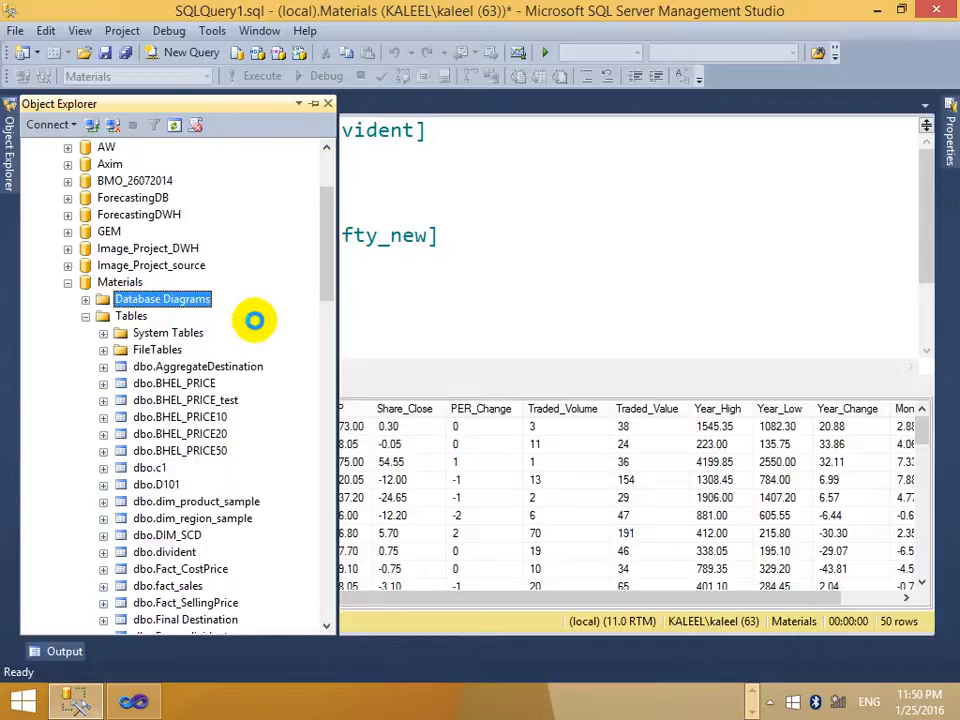
click(86, 316)
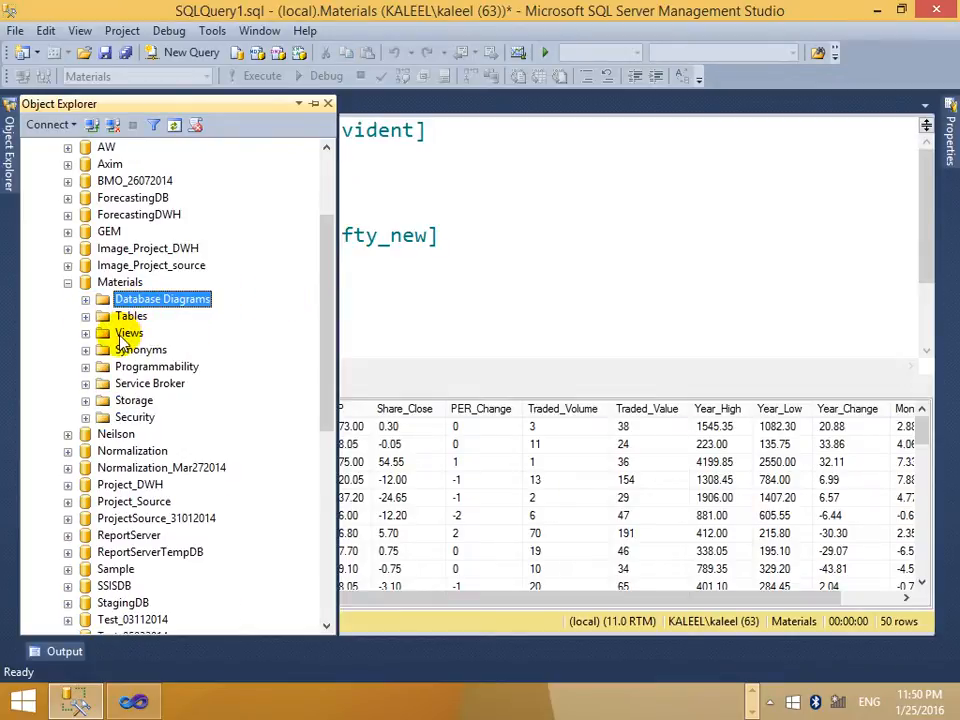
right_click(140, 334)
click(230, 348)
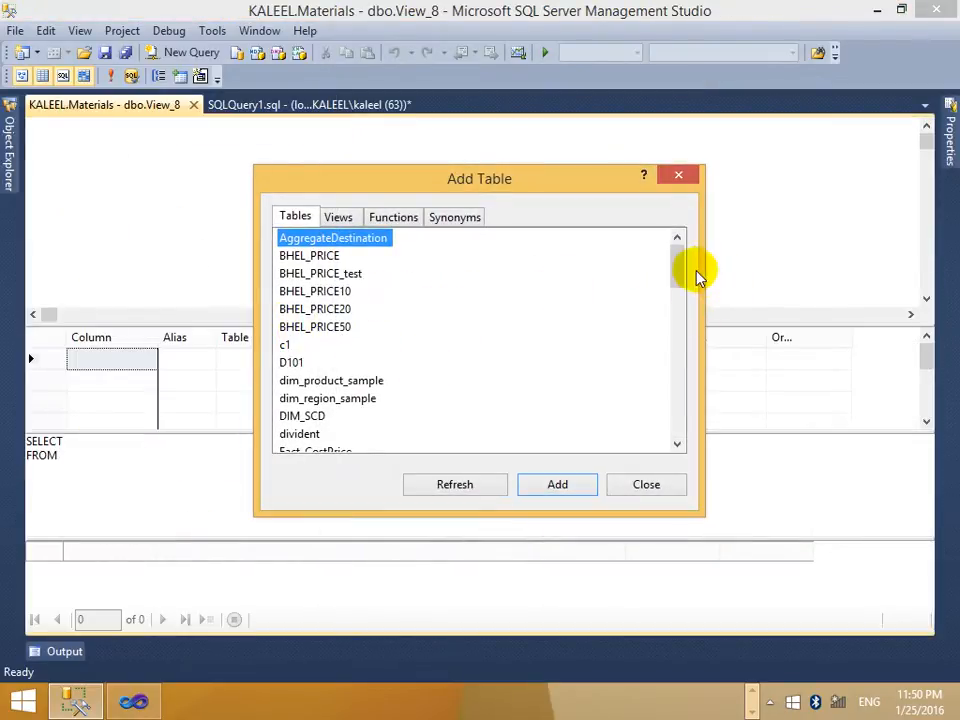
Add the divident and nifty_new tables to the view and place divident to the right of nifty_new.
mouse_move(683, 275)
mouse_down()
mouse_move(675, 377)
mouse_move(671, 339)
mouse_move(684, 436)
mouse_move(666, 313)
mouse_move(671, 259)
mouse_move(670, 278)
mouse_move(645, 280)
mouse_move(671, 283)
mouse_move(662, 309)
mouse_move(675, 297)
mouse_up()
click(300, 291)
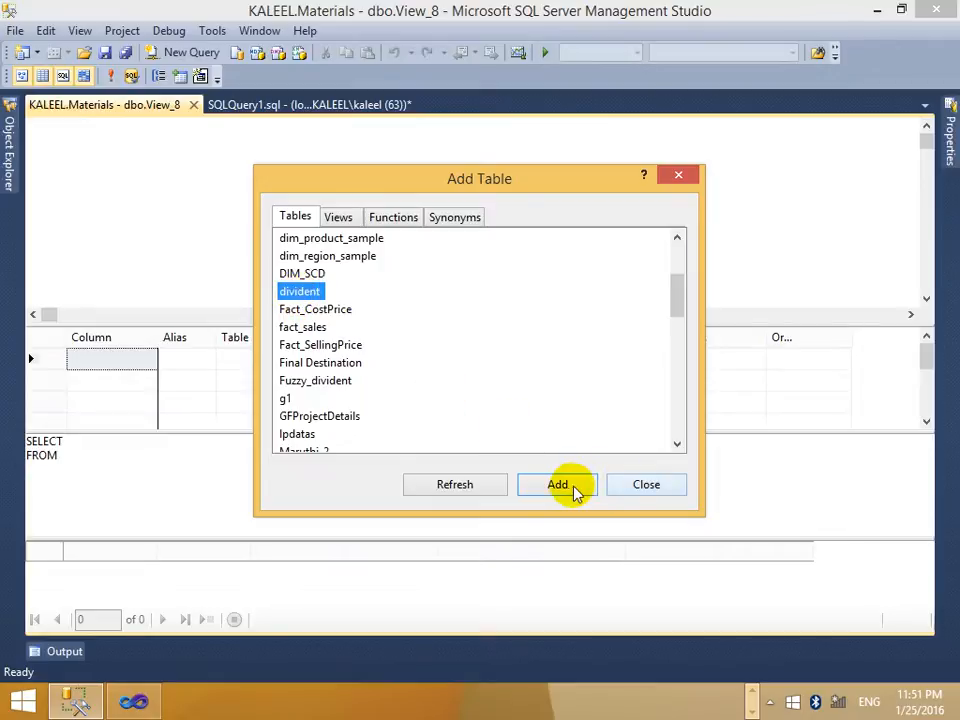
click(575, 492)
drag(671, 303, 673, 339)
click(291, 293)
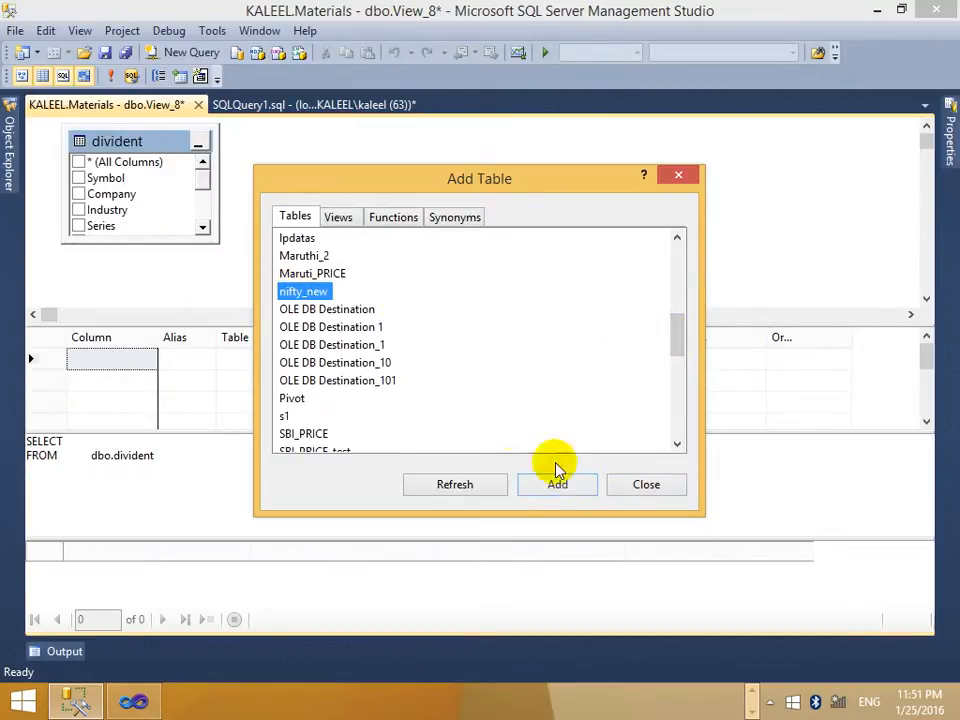
click(560, 486)
click(678, 177)
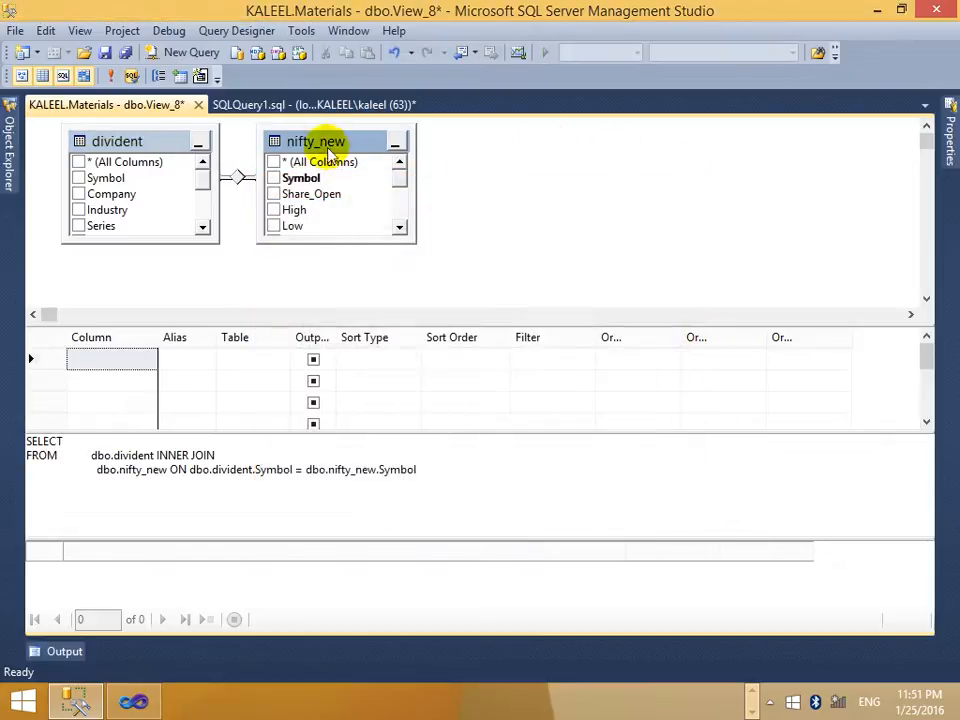
drag(117, 141, 669, 141)
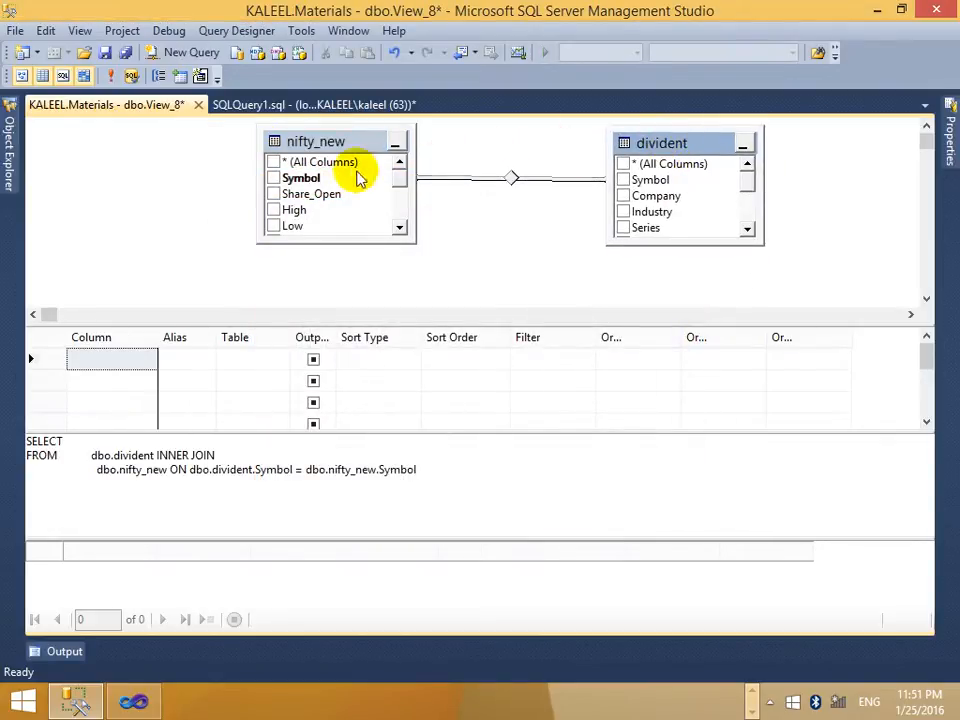
Add the Symbol column of nifty_new to the view output and enlarge that table's box to show more columns.
click(271, 182)
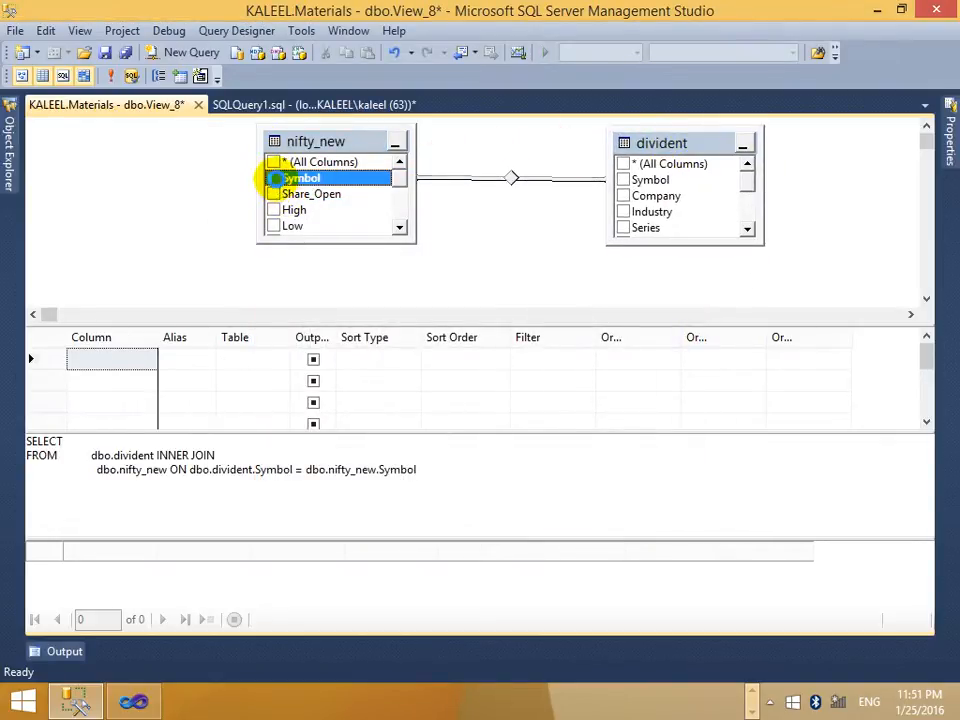
click(273, 178)
drag(306, 242, 332, 304)
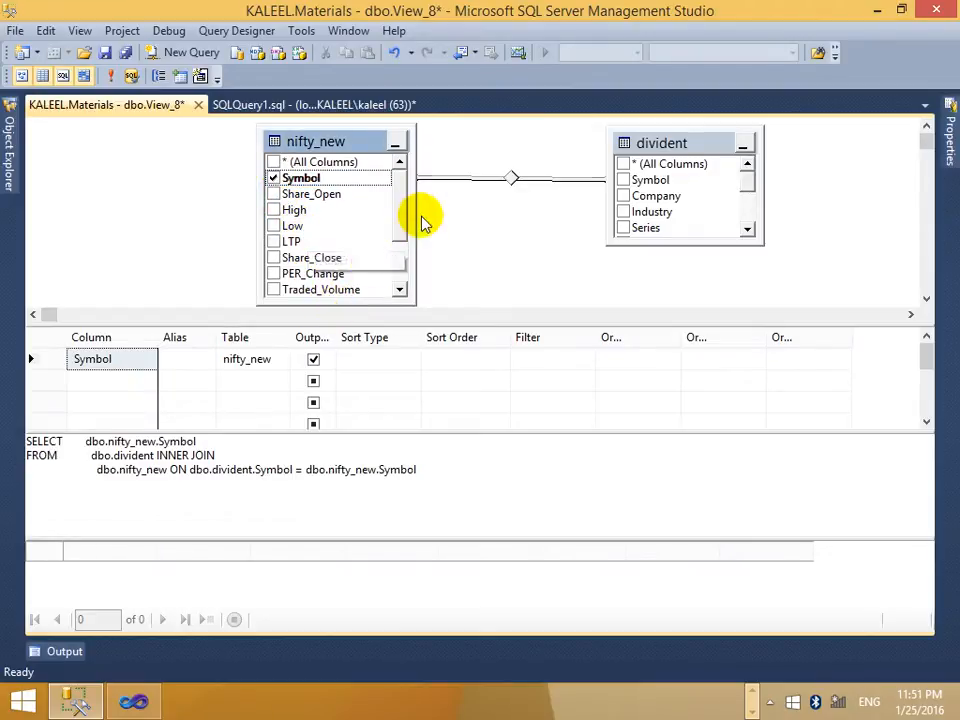
scroll(406, 211, down, 2)
scroll(392, 253, up, 2)
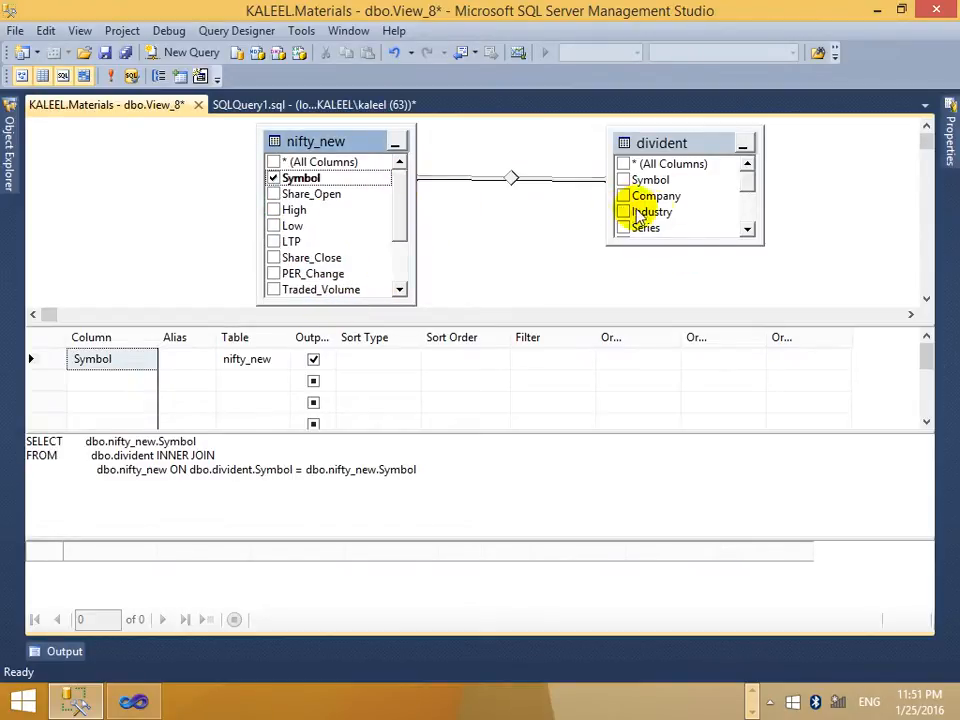
Enlarge the divident table box and add its Company, Industry, Series, Face_Value, Purpose and Ex_Date columns to the view output.
drag(673, 241, 670, 297)
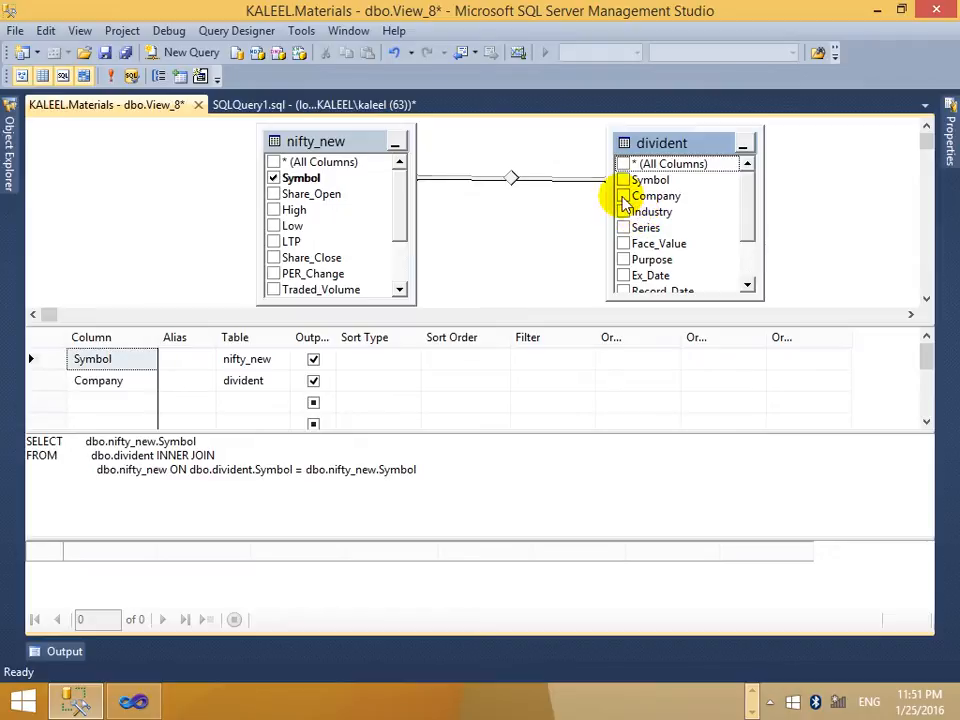
click(623, 212)
click(623, 228)
click(623, 244)
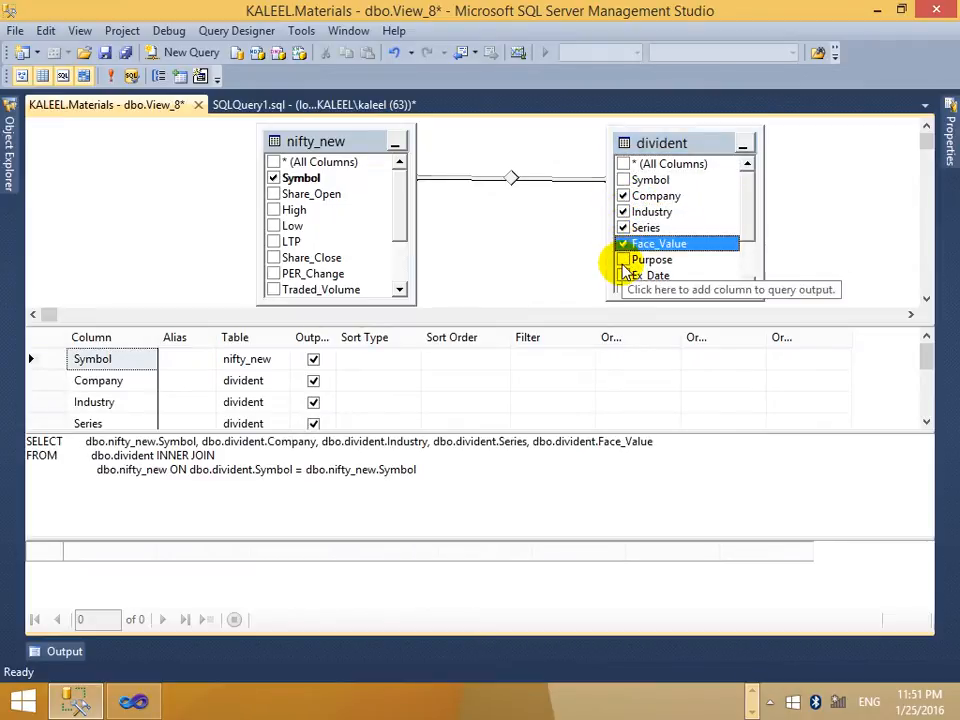
click(623, 260)
click(623, 275)
scroll(760, 257, down, 2)
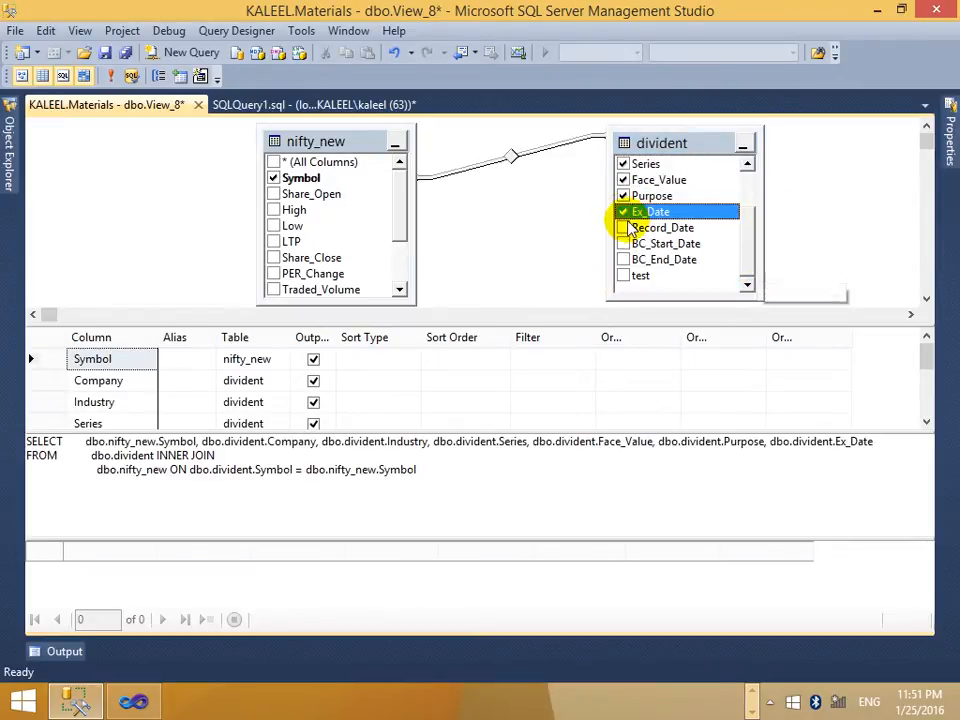
Add the Record_Date, BC_Start_Date, BC_End_Date and test columns of divident to the view output.
click(623, 228)
click(623, 244)
click(623, 260)
click(623, 276)
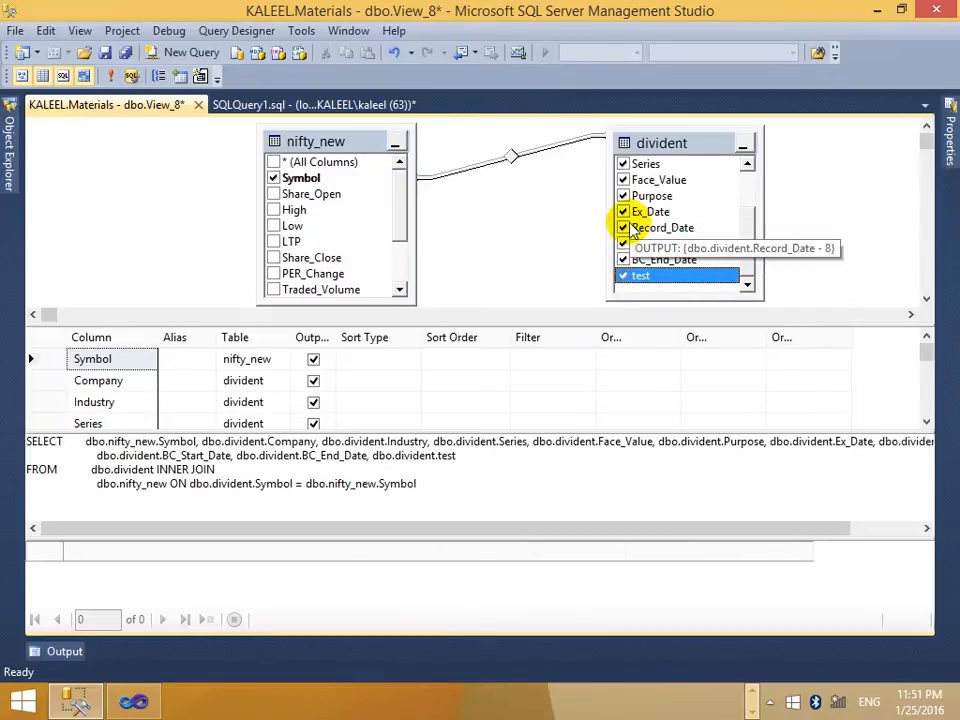
Remove Record_Date, BC_Start_Date and BC_End_Date from the view output, leaving test included.
click(623, 228)
click(623, 244)
click(623, 260)
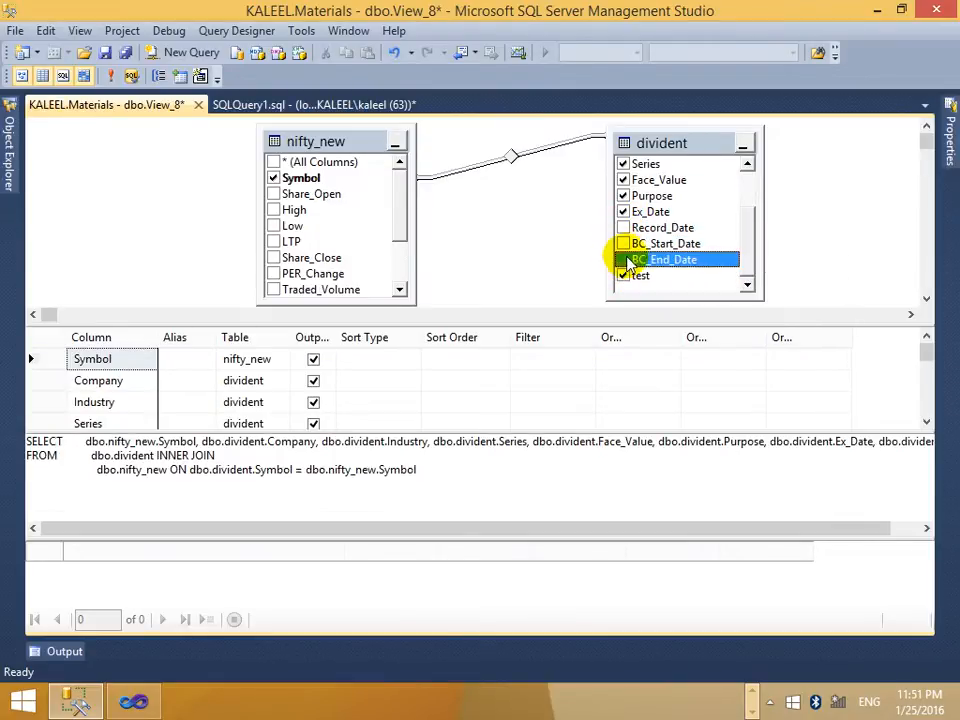
click(623, 276)
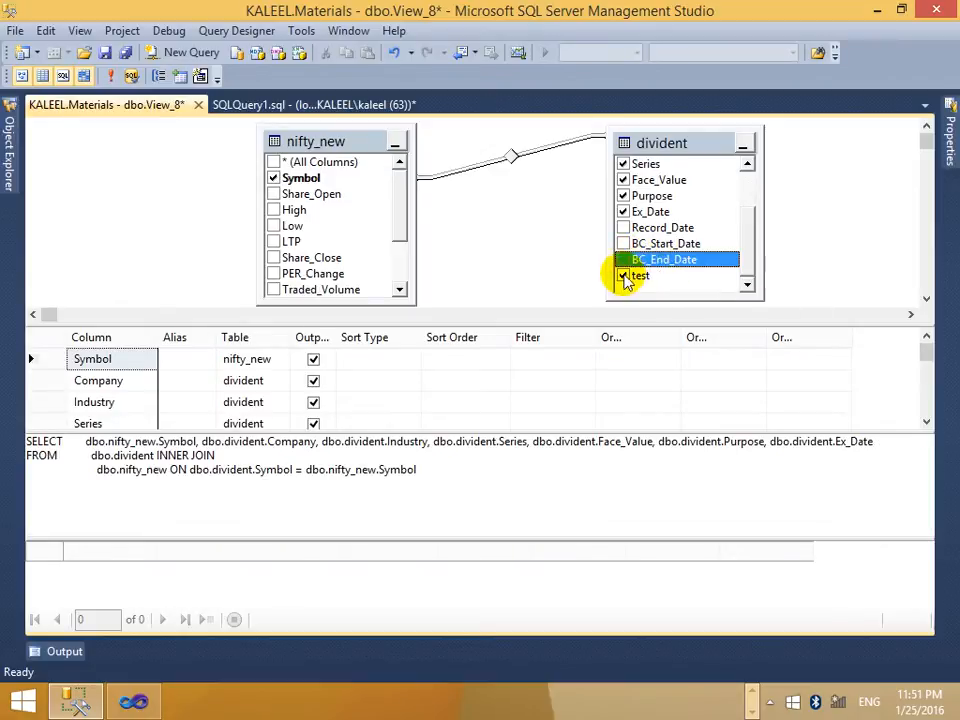
click(623, 277)
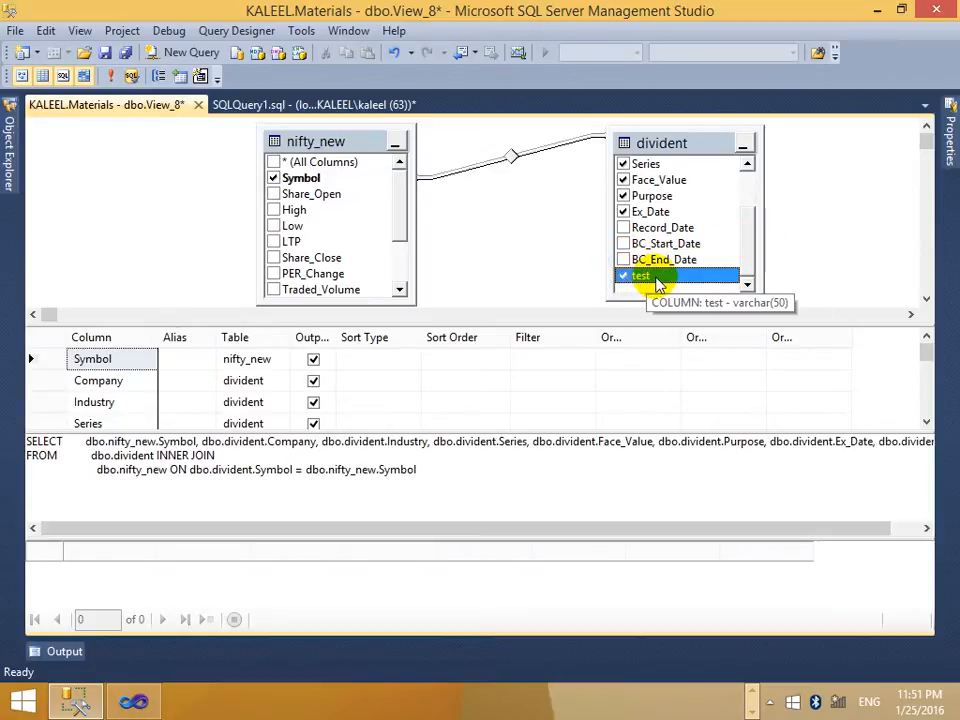
Execute the view query and copy its complete inner join SQL statement.
click(111, 76)
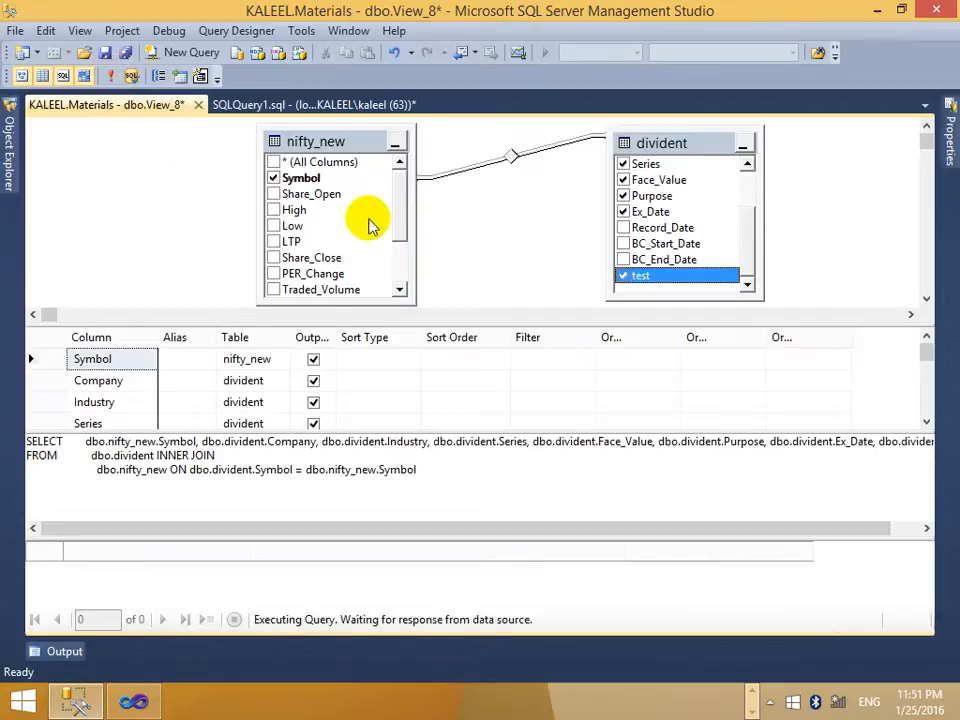
drag(429, 461, 43, 414)
key(ctrl+c)
click(332, 450)
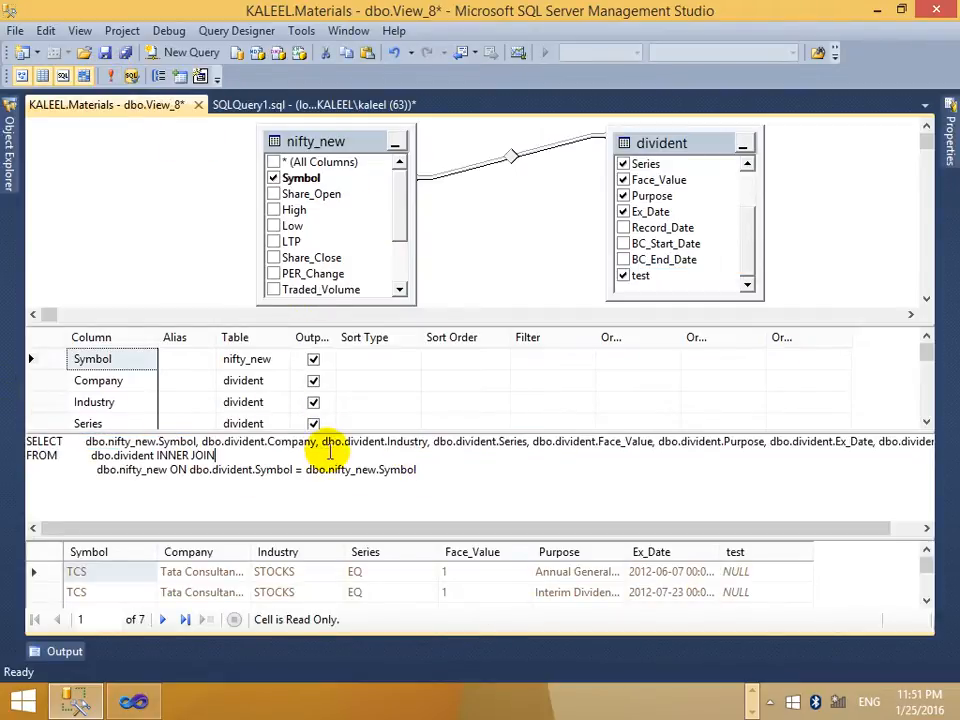
drag(422, 473, 2, 407)
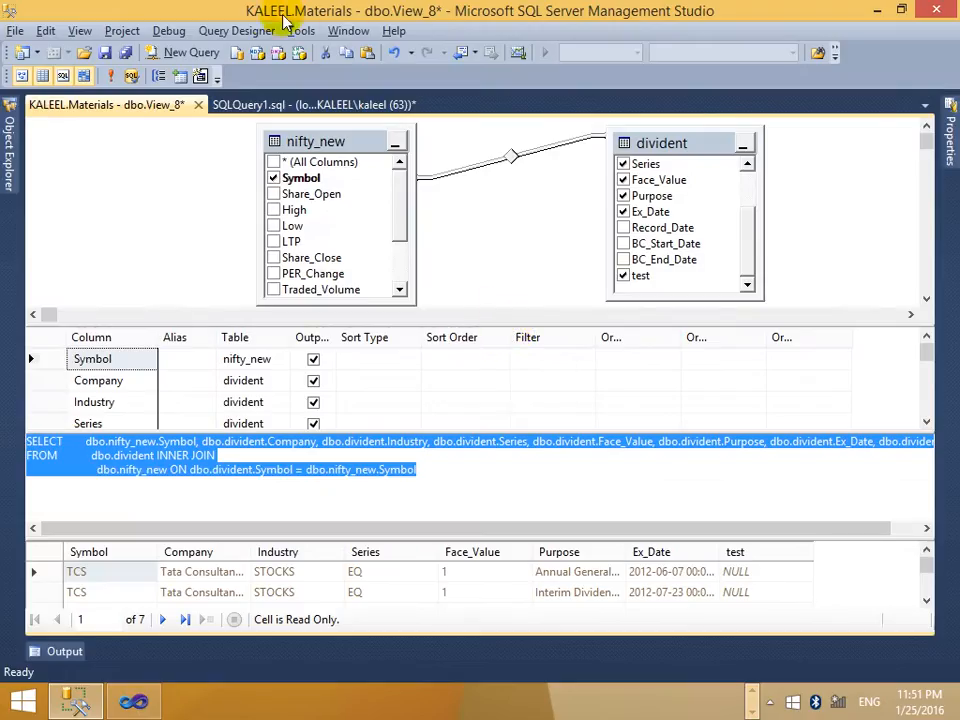
Paste the copied inner join statement below the nifty_new query in SQLQuery1.sql and execute only that statement.
click(293, 106)
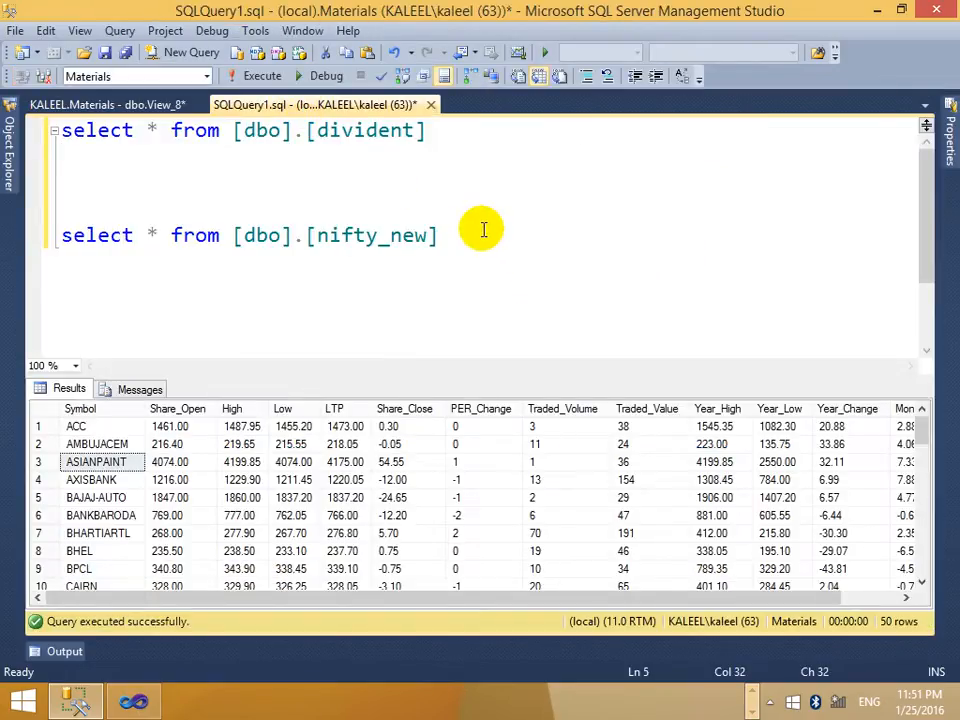
key(Return)
key(Return)
key(ctrl+v)
key(ctrl+r)
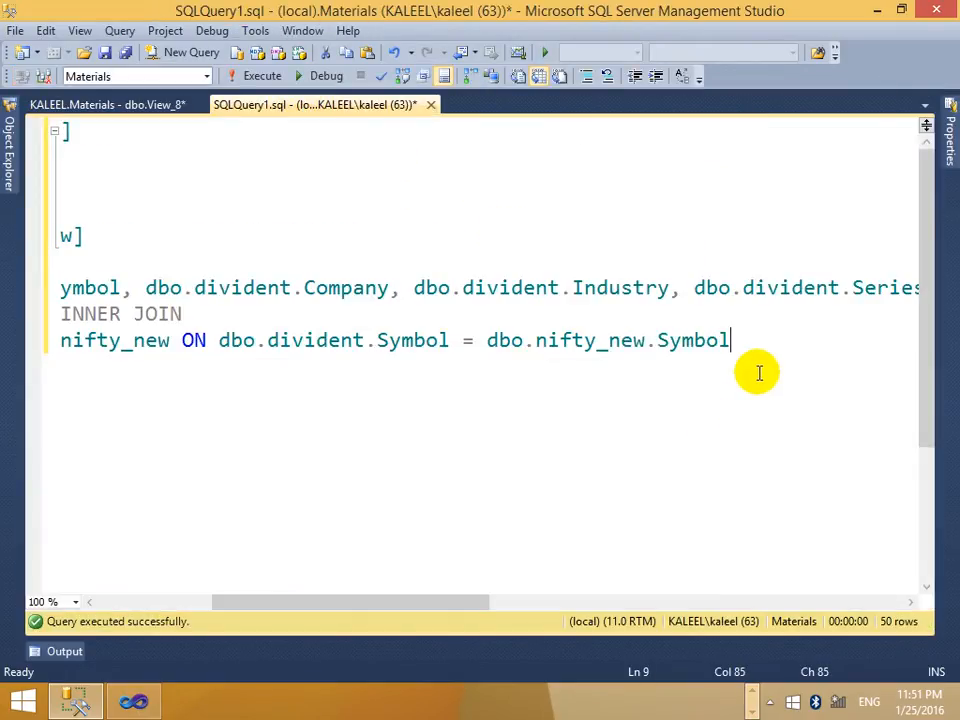
drag(748, 360, 36, 285)
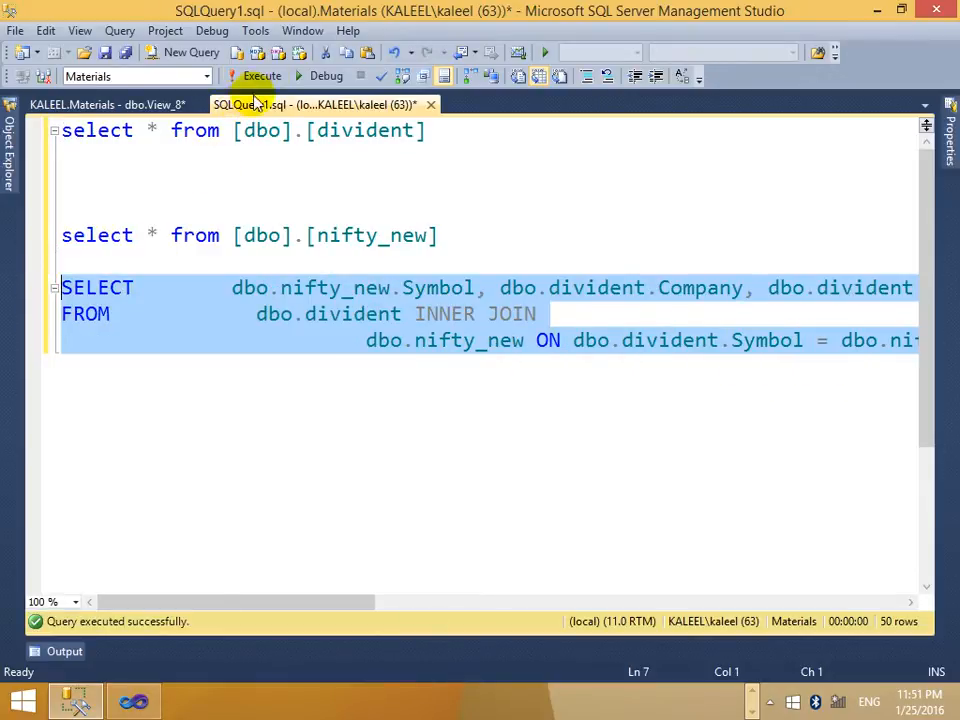
click(262, 76)
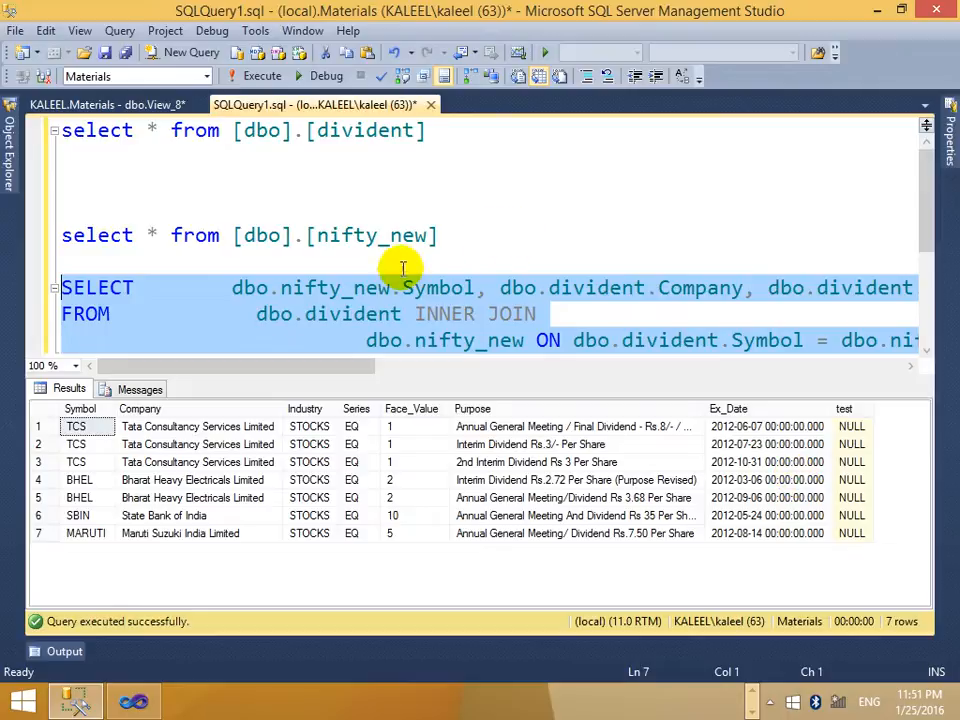
click(430, 237)
click(150, 104)
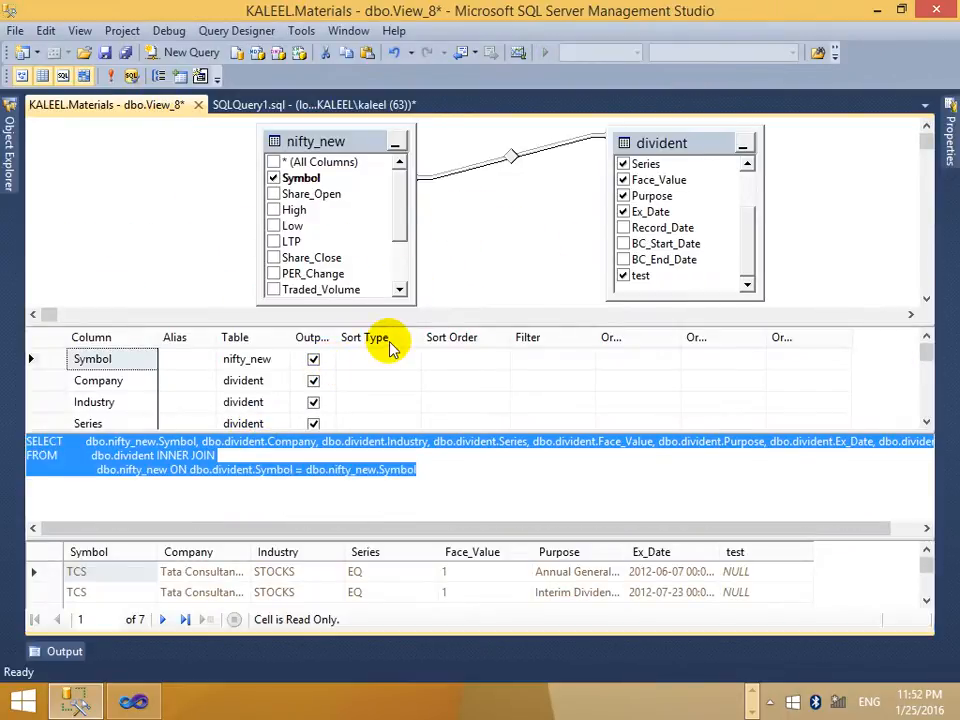
key(alt+Tab)
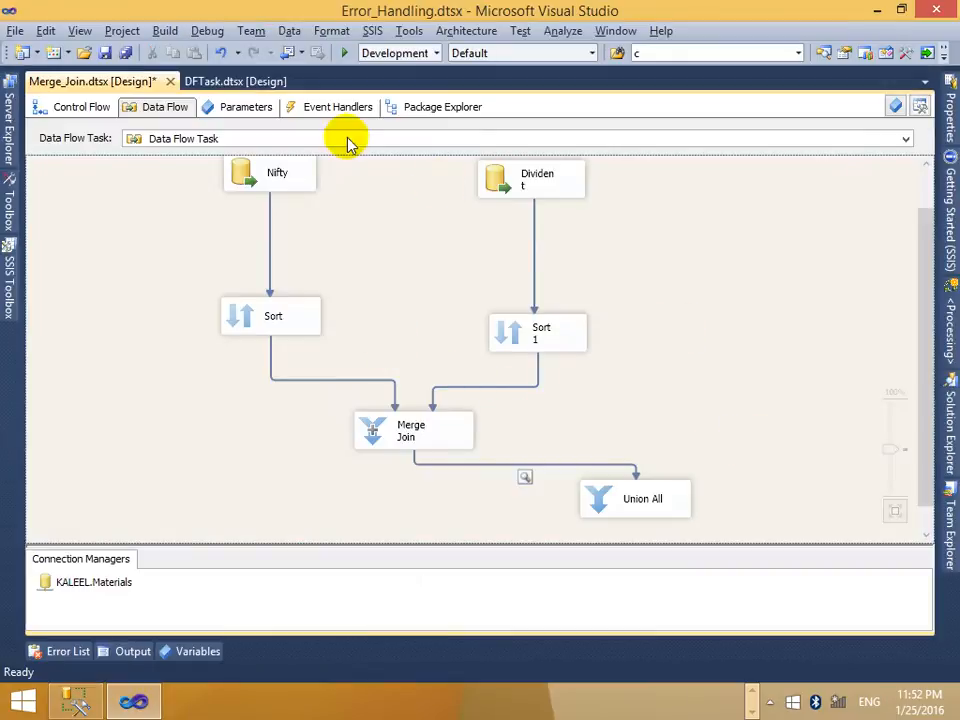
key(alt+Tab)
click(375, 104)
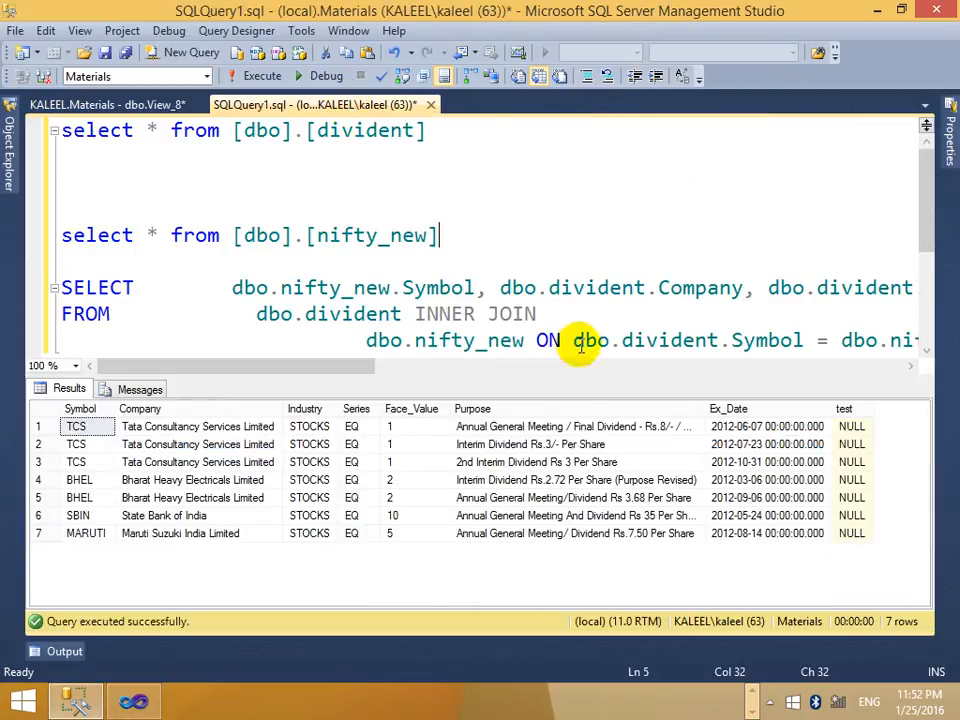
Add the comment "--inner join-7 rows" beneath the inner join statement, followed by blank lines.
scroll(592, 322, down, 1)
click(450, 317)
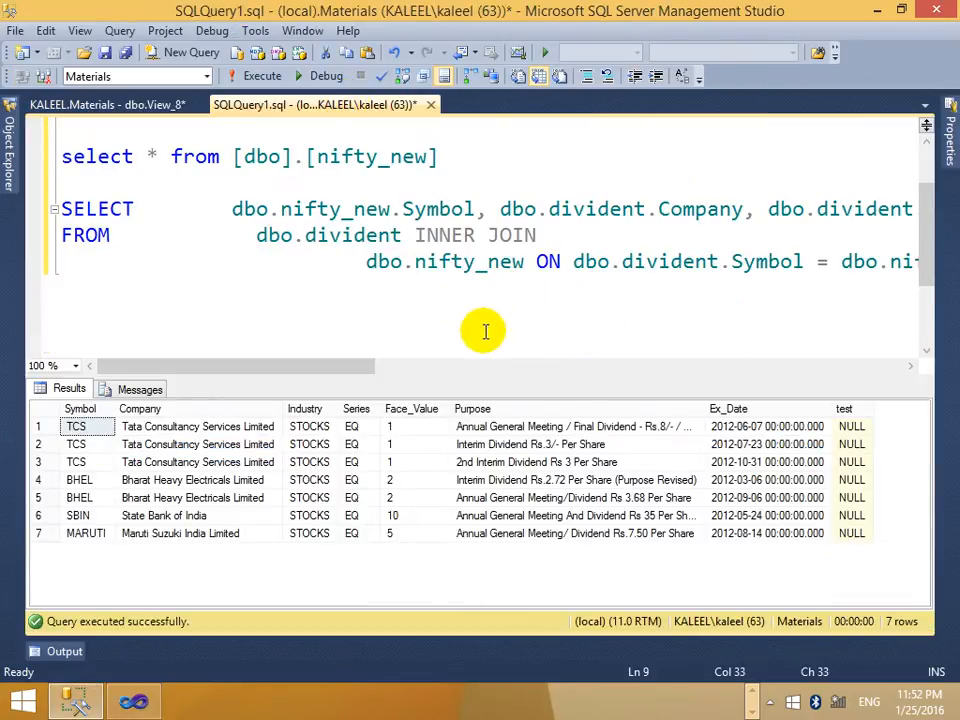
drag(343, 368, 538, 376)
click(525, 270)
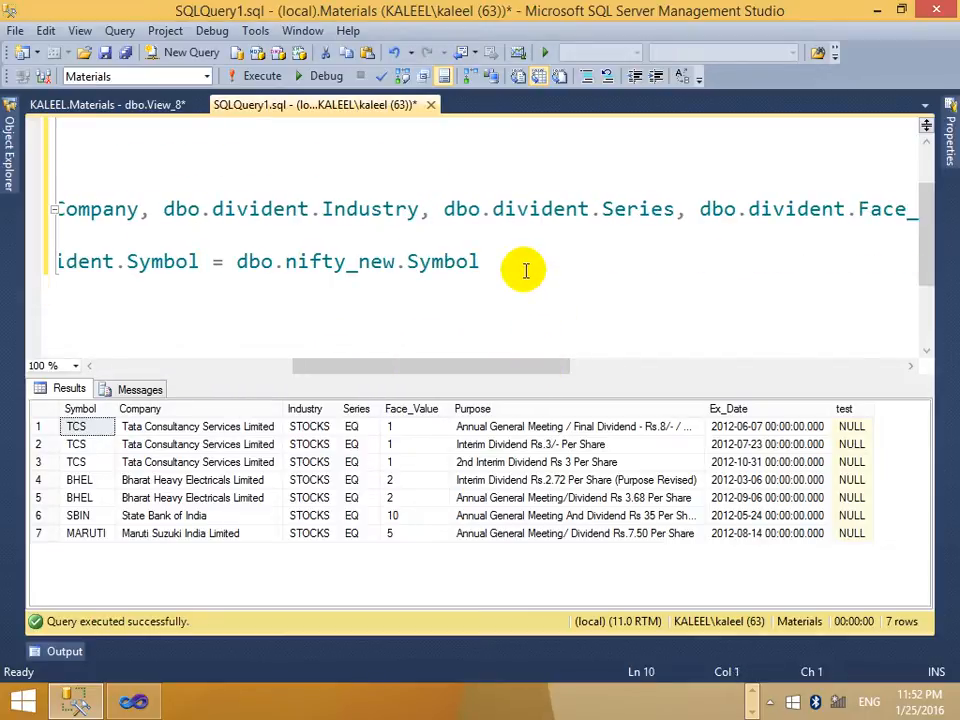
key(Return)
key(Up)
key(Up)
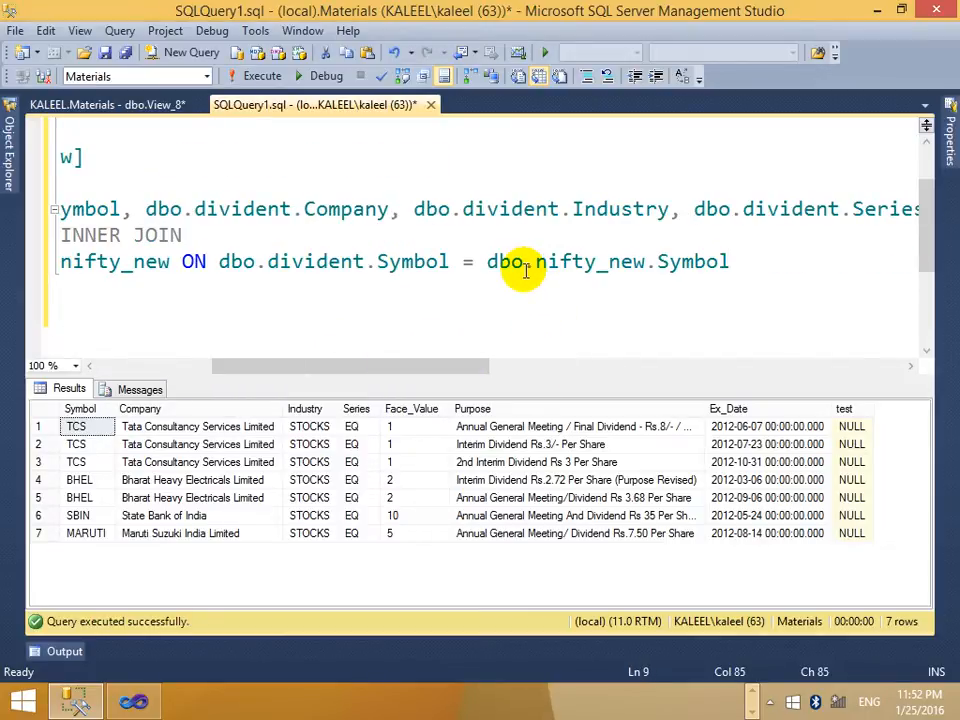
key(Down)
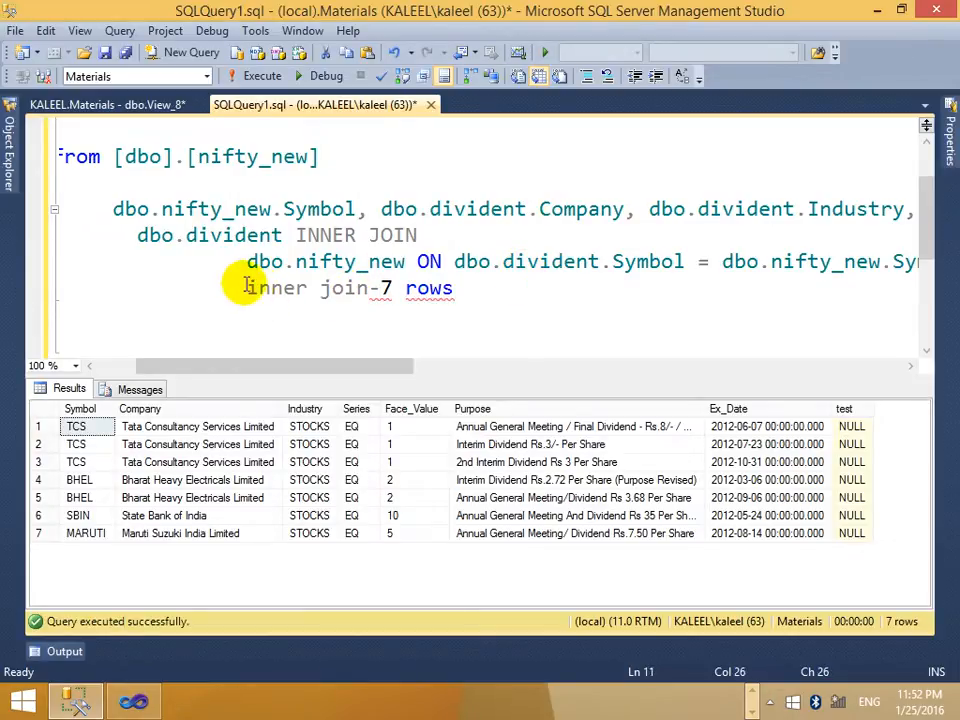
text(--)
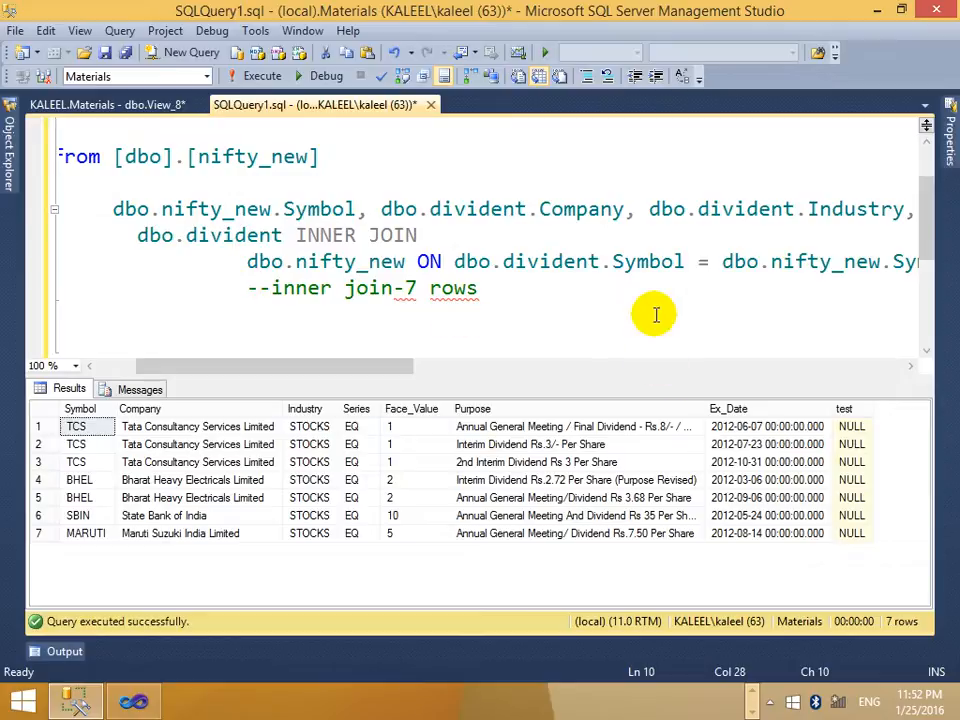
key(End)
key(Return)
key(Return)
key(Return)
key(alt+Tab)
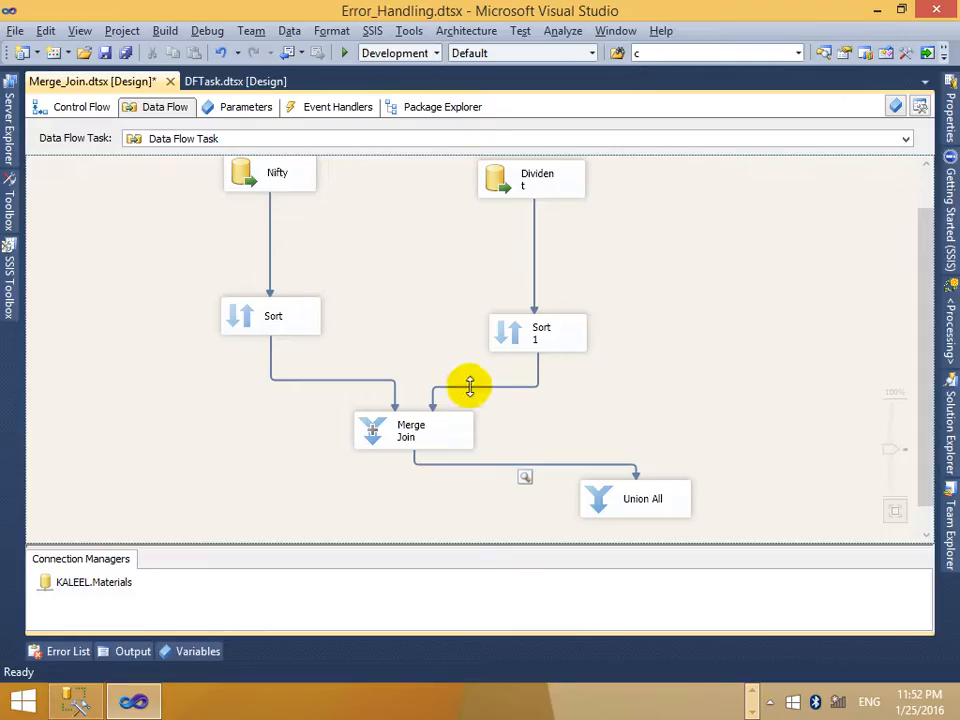
key(alt+Tab)
click(80, 706)
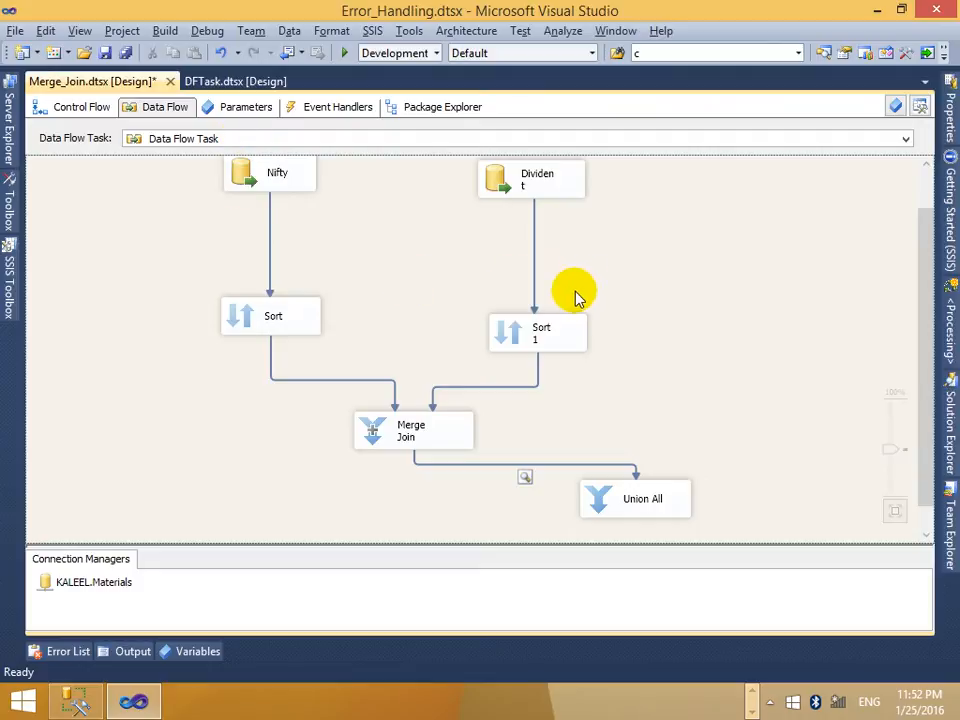
Switch to the view in SQL Server Management Studio, set its join to select all rows from nifty_new, and execute it.
key(alt+Tab)
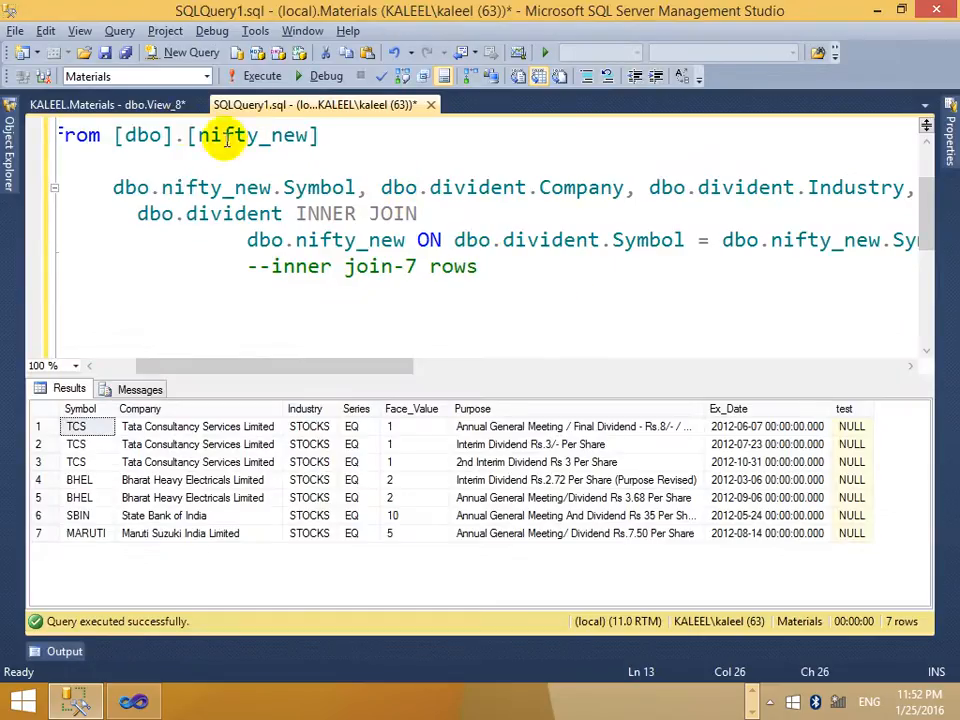
click(150, 108)
right_click(510, 154)
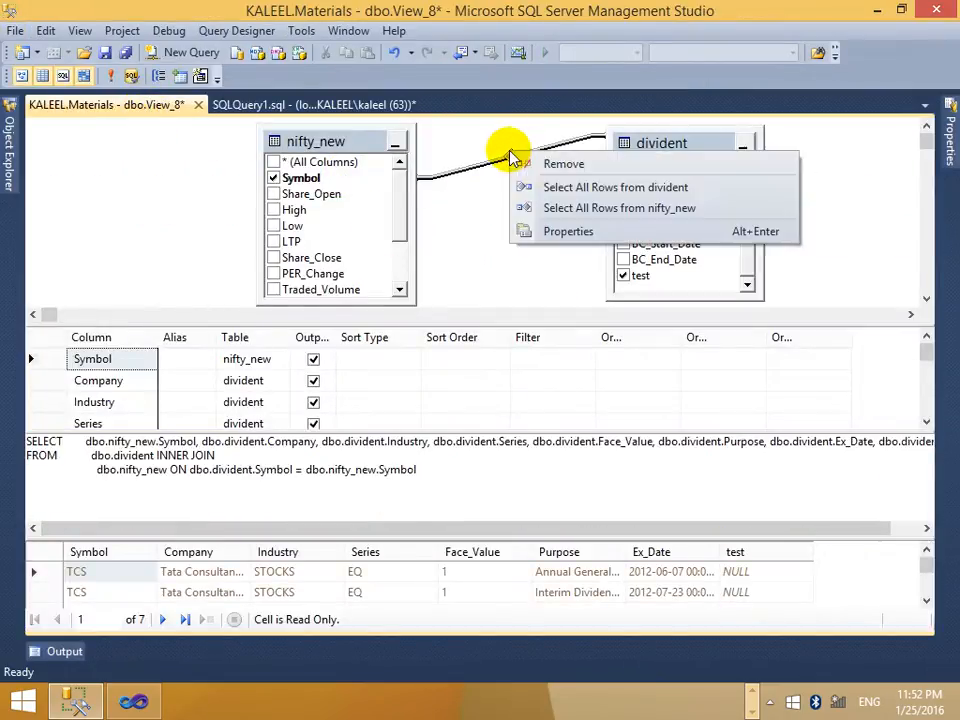
click(598, 208)
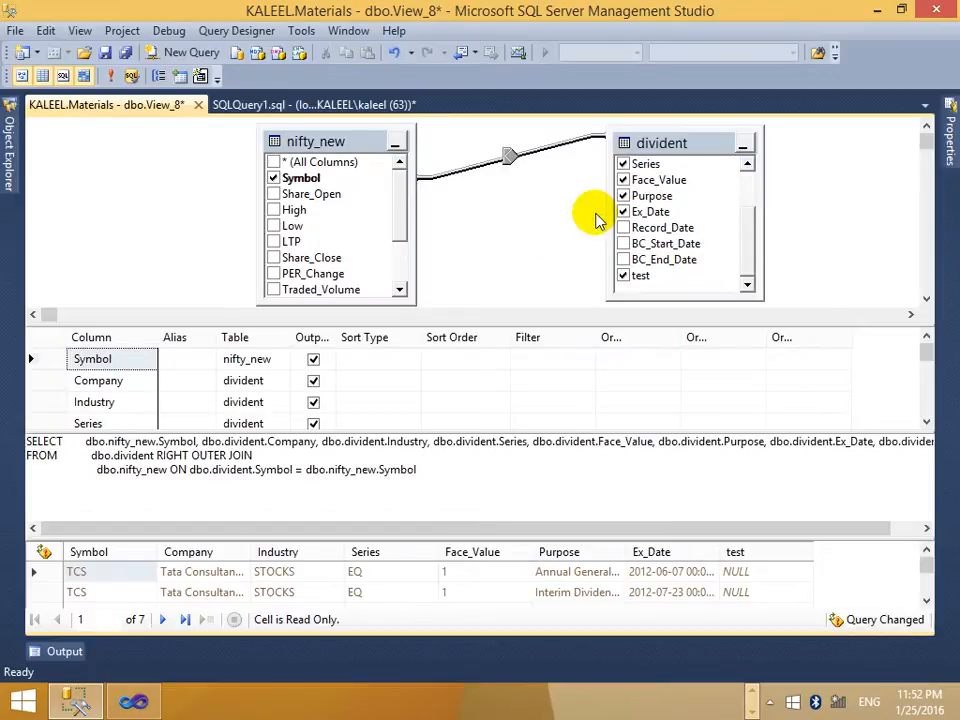
click(112, 76)
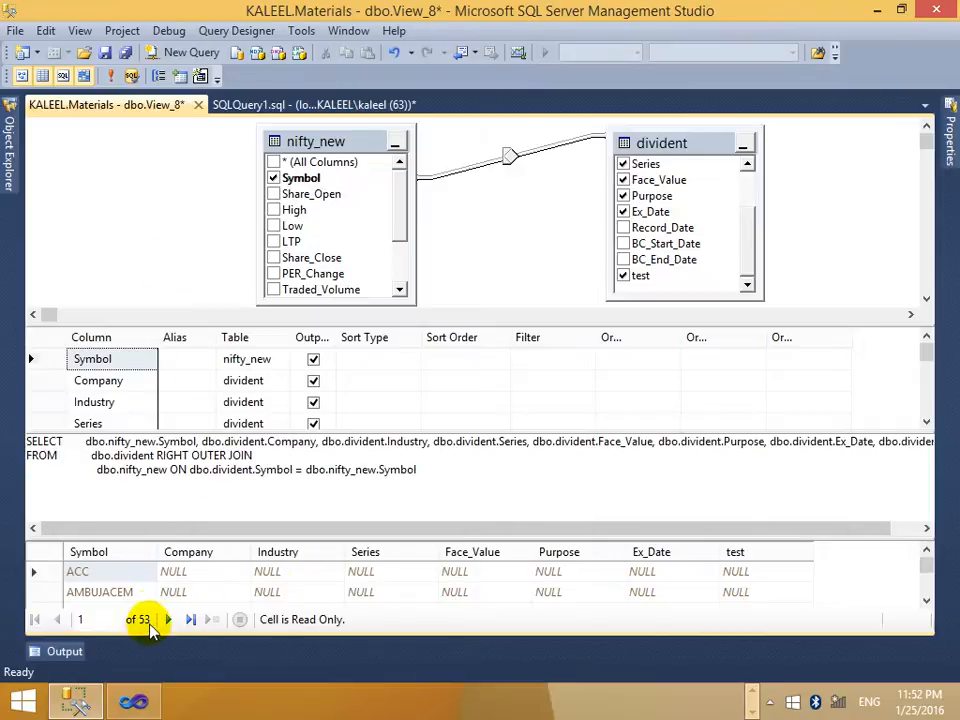
key(ctrl+a)
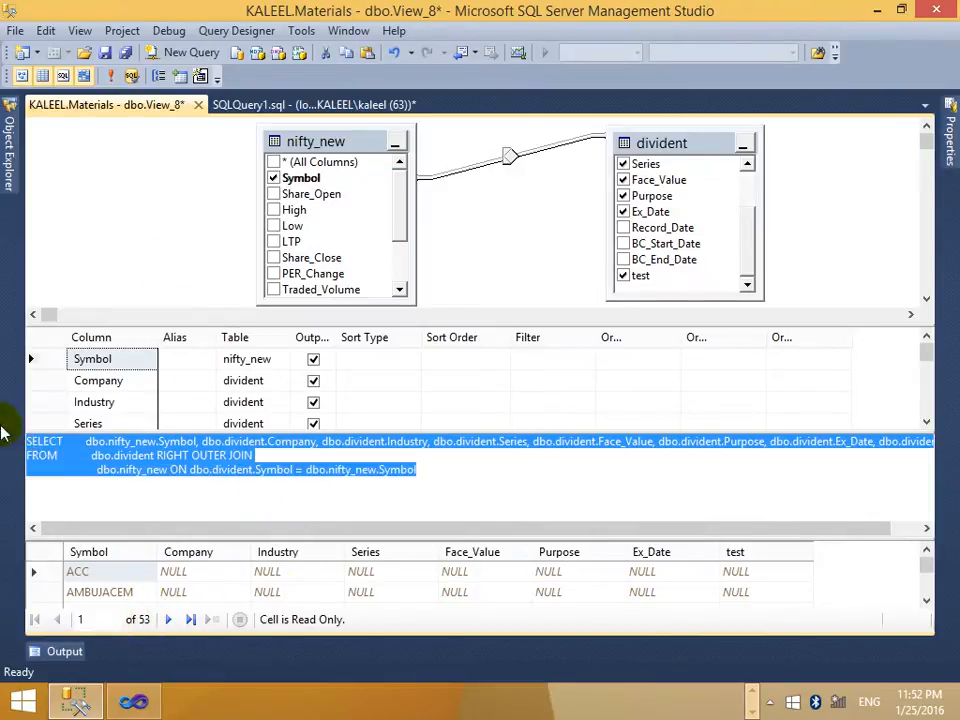
click(222, 470)
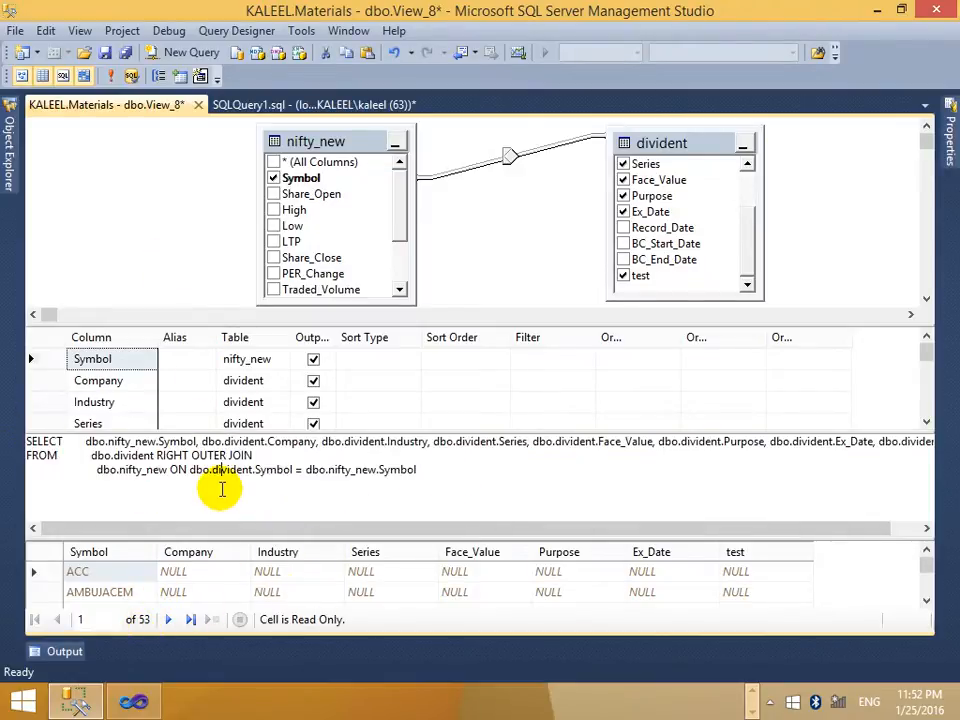
right_click(515, 157)
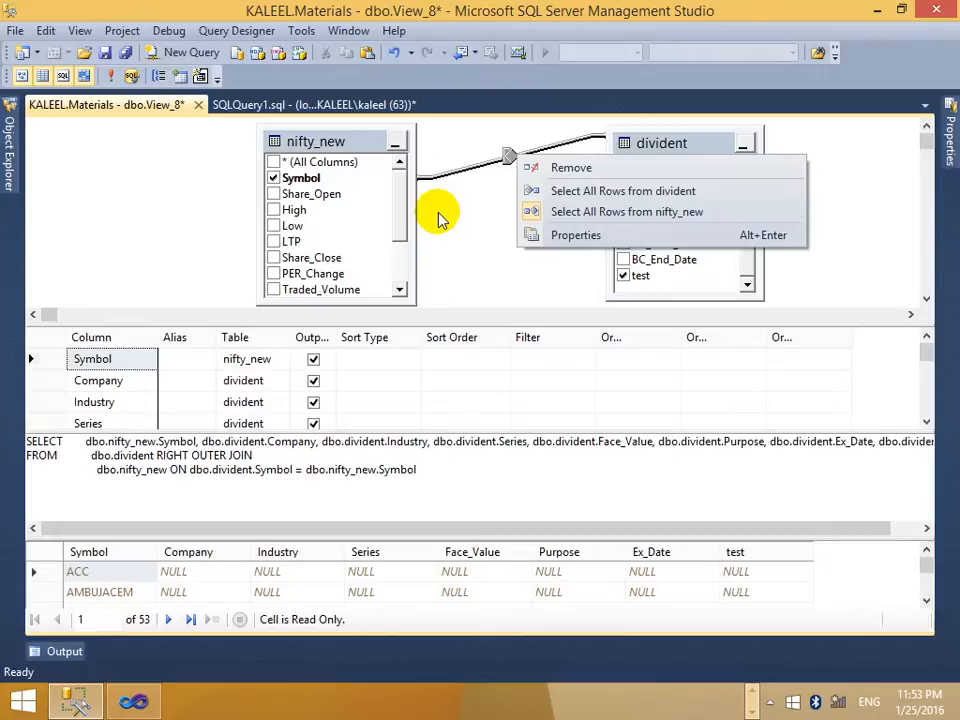
click(435, 279)
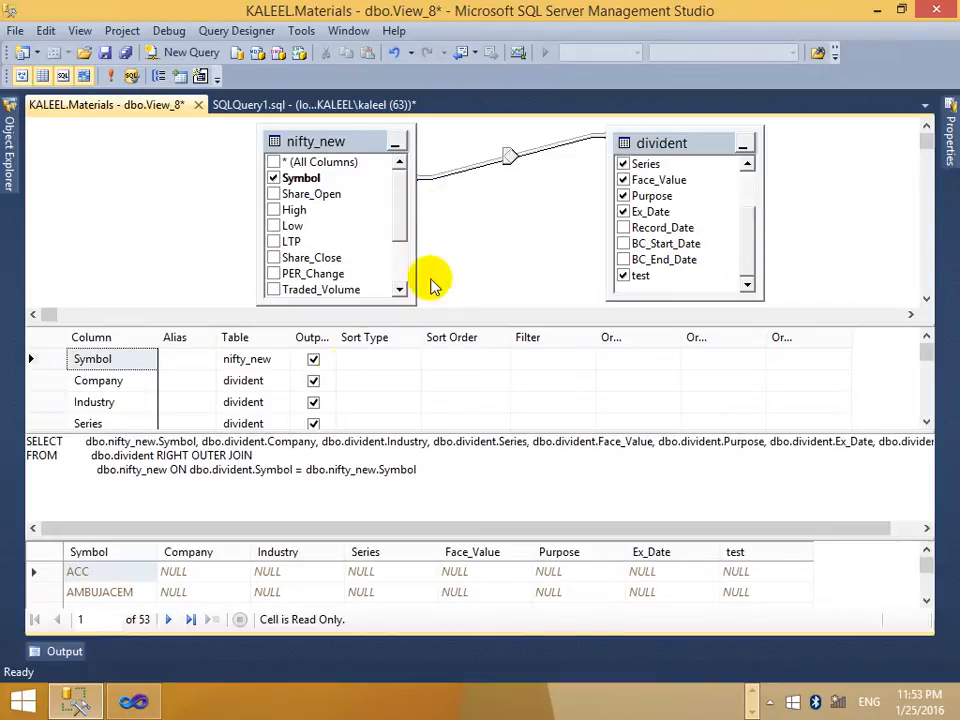
Copy the complete right outer join SQL statement from the view's SQL text.
drag(252, 455, 3, 430)
click(169, 468)
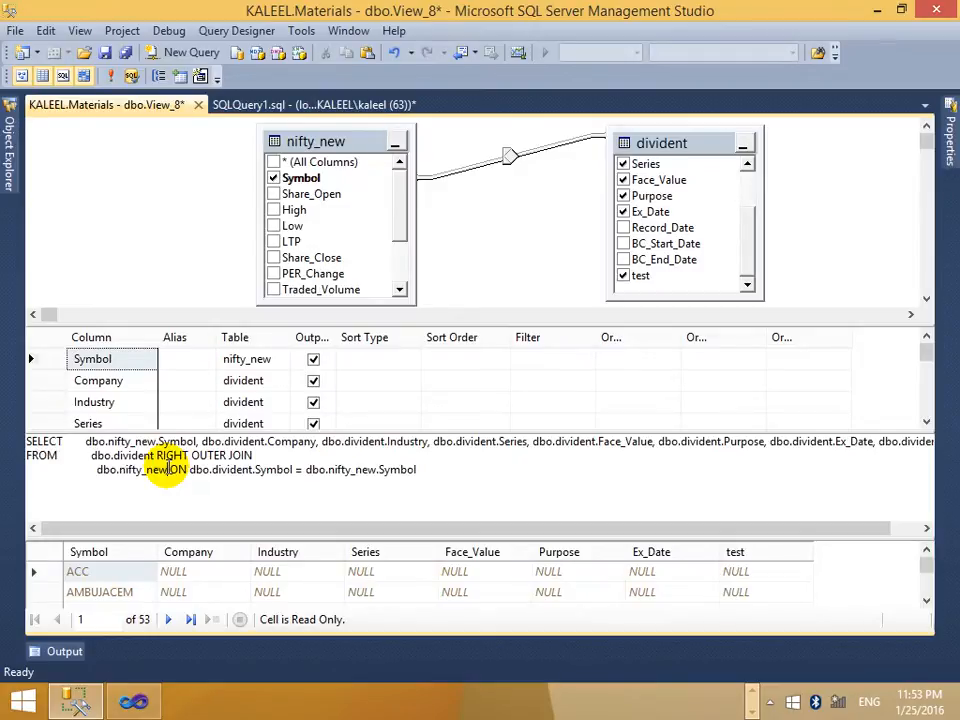
key(ctrl+a)
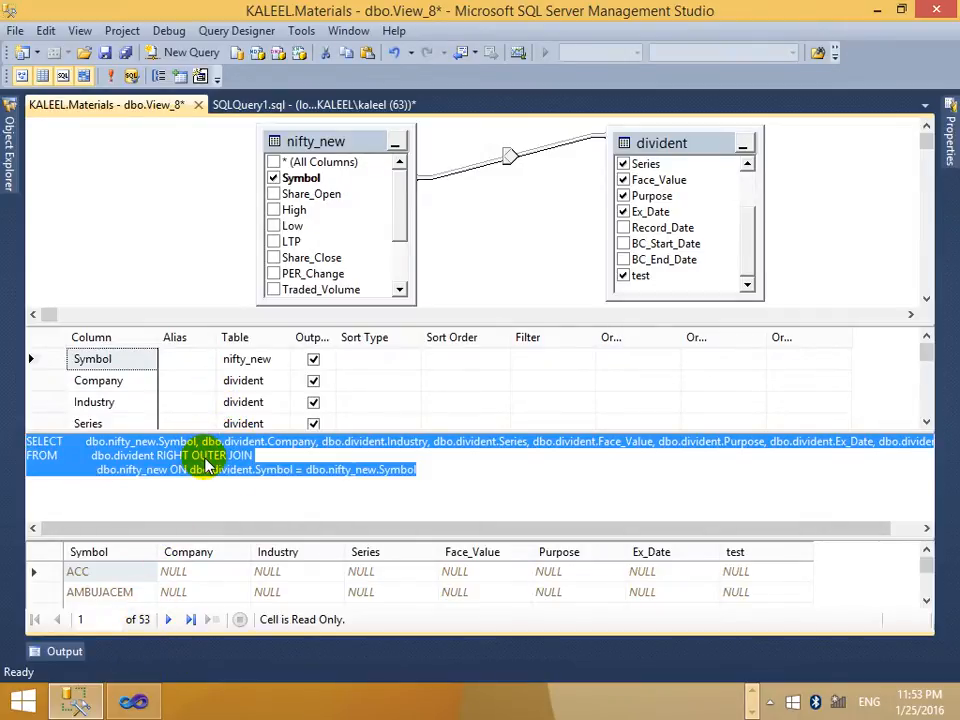
Paste the copied right outer join statement below the "--inner join-7 rows" comment in SQLQuery1.sql.
key(alt+Tab)
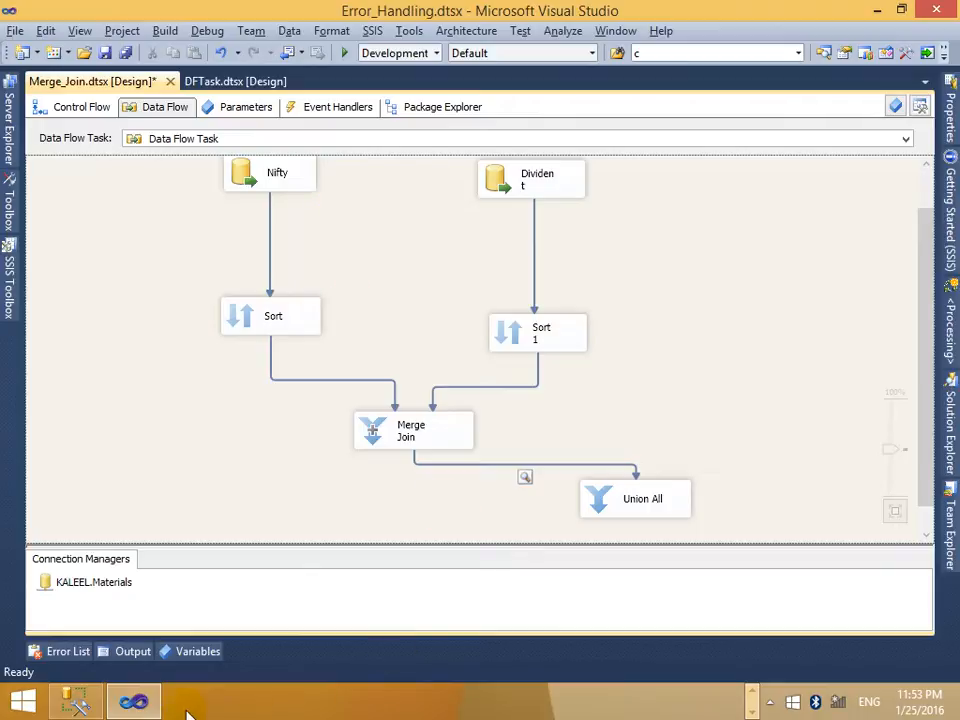
click(72, 703)
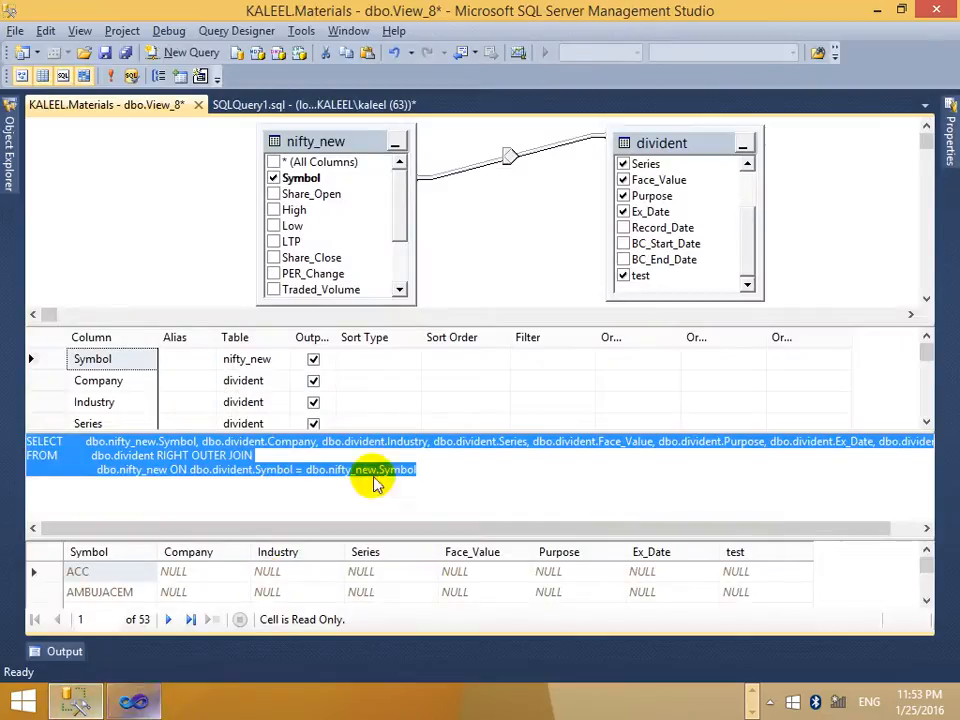
click(305, 110)
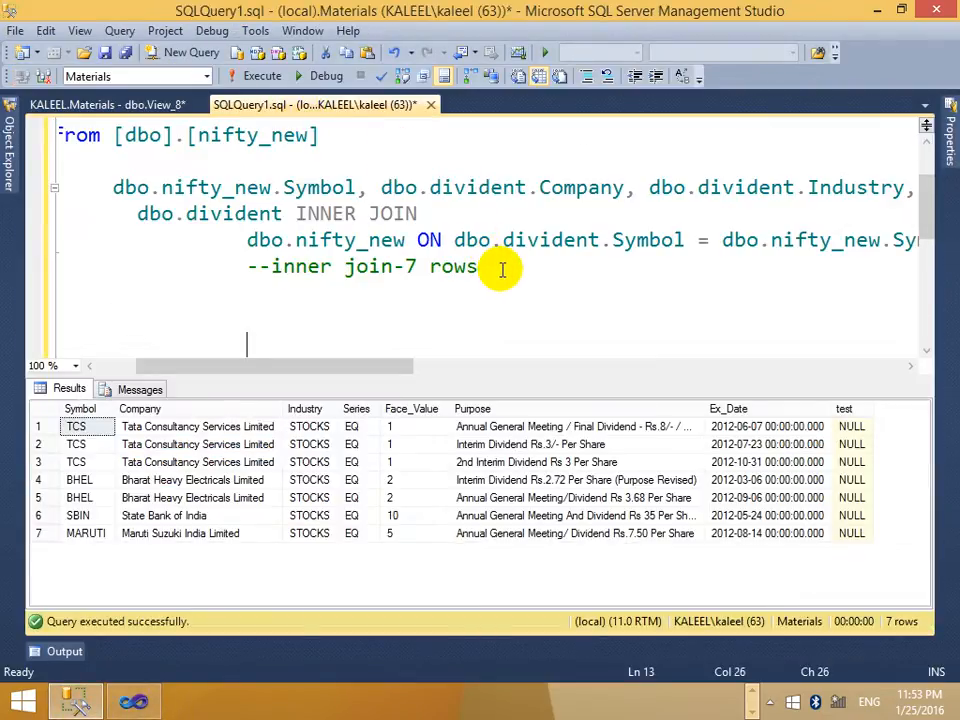
key(Home)
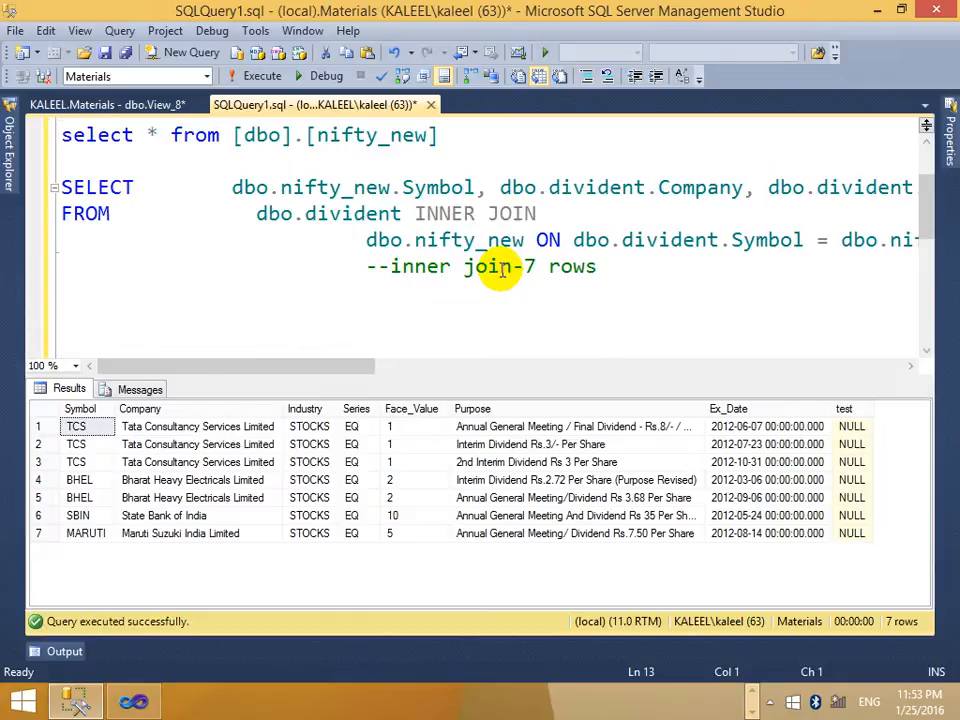
key(ctrl+v)
key(Return)
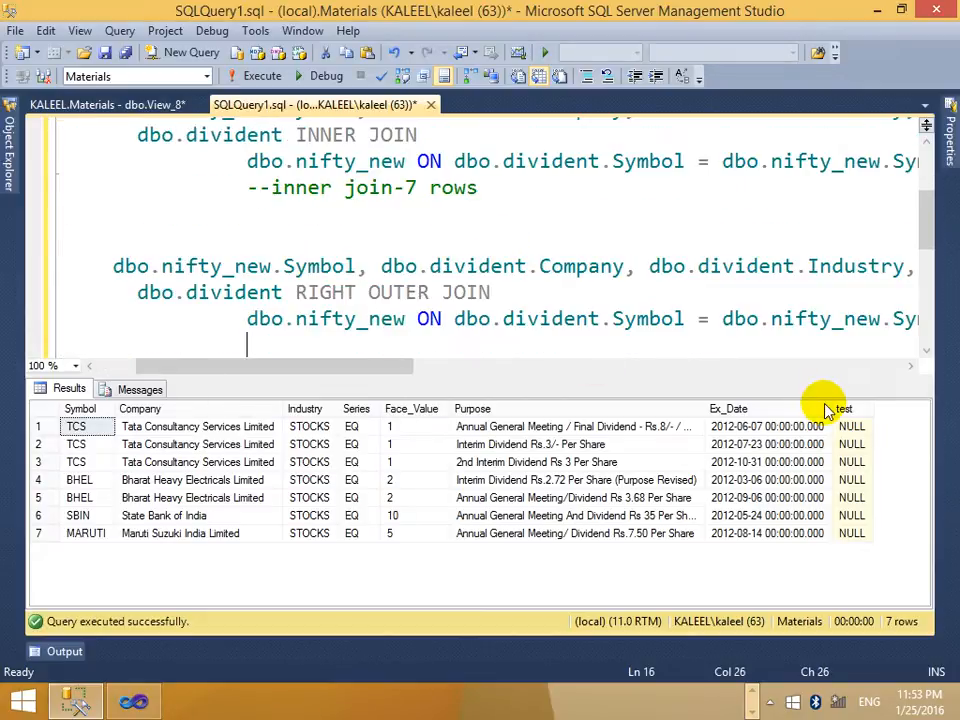
Add the comment "--53 rows" beneath the right outer join statement, followed by blank lines.
text(--53)
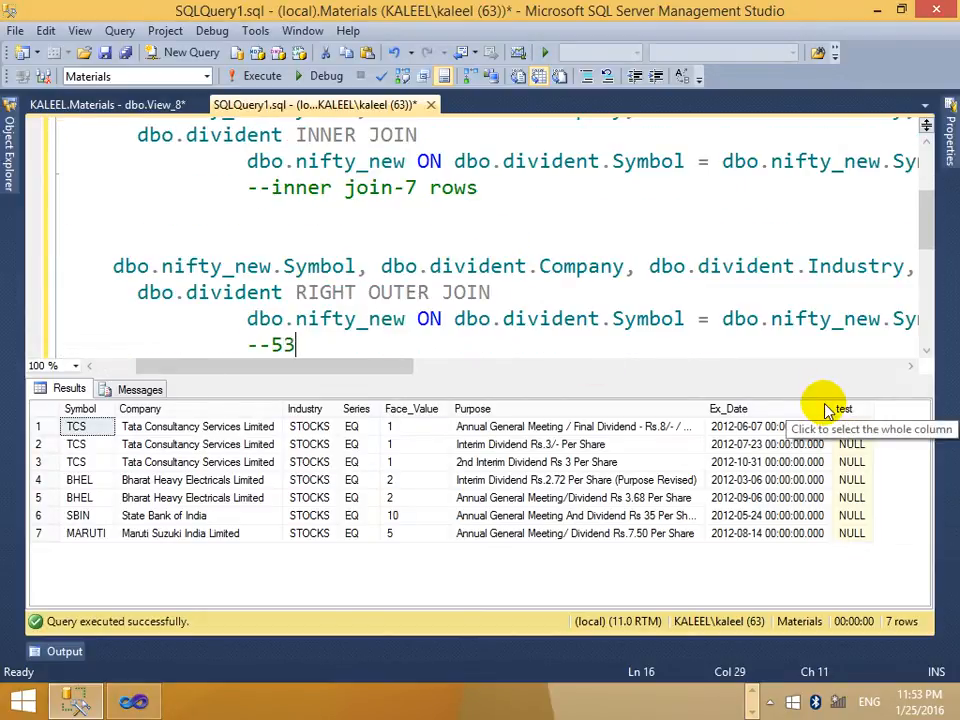
text( rows)
key(Return)
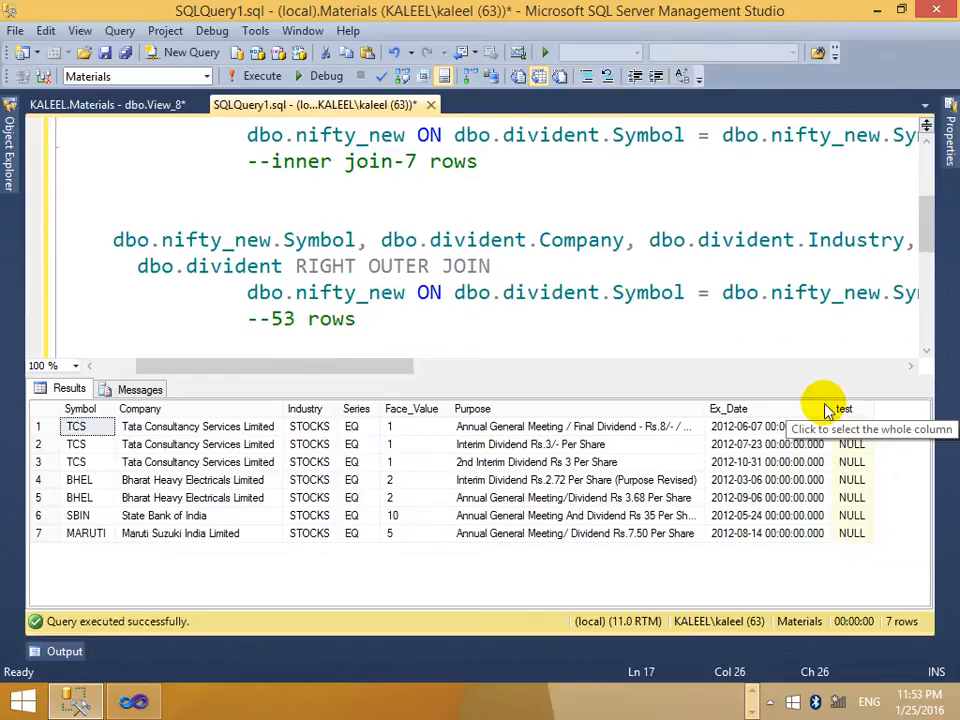
key(Return)
key(Home)
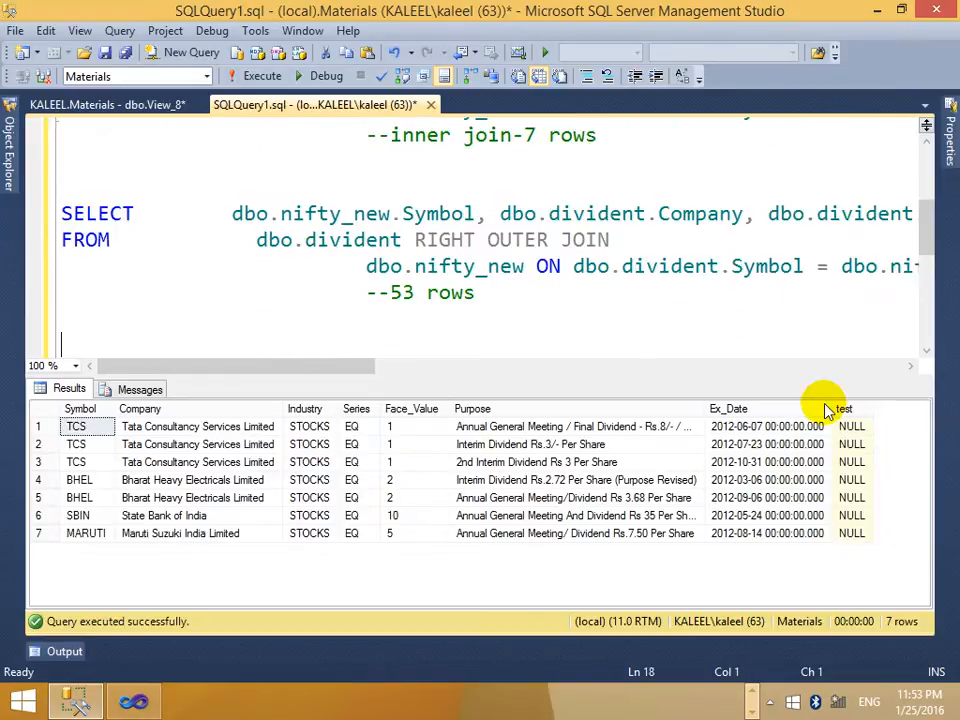
Return to the dbo.View_8 design in SQL Server Management Studio.
key(alt+Tab)
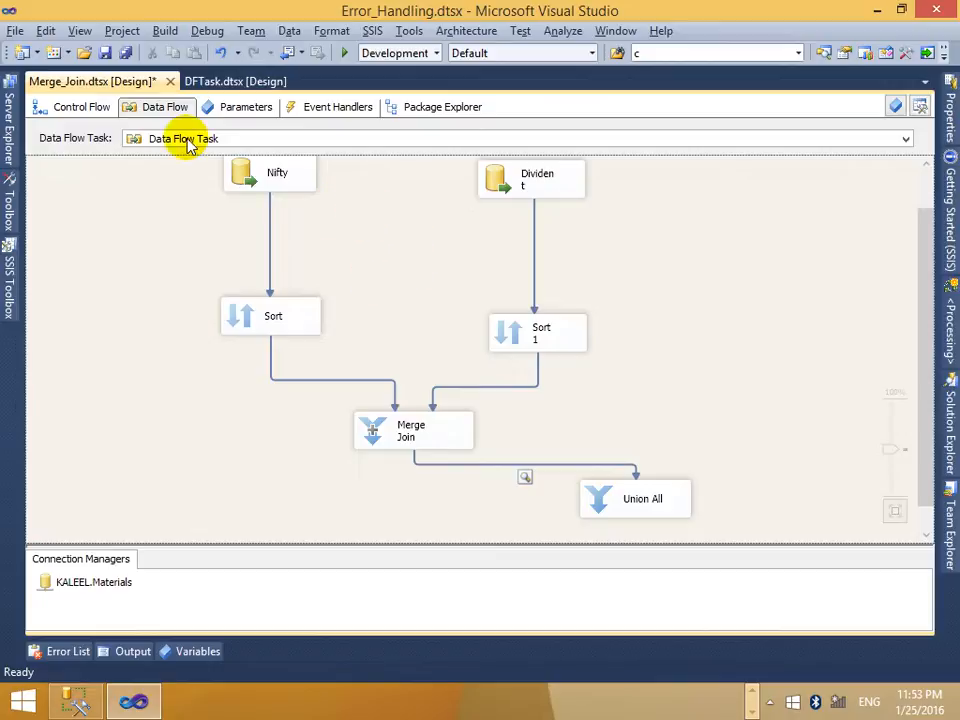
key(alt+Tab)
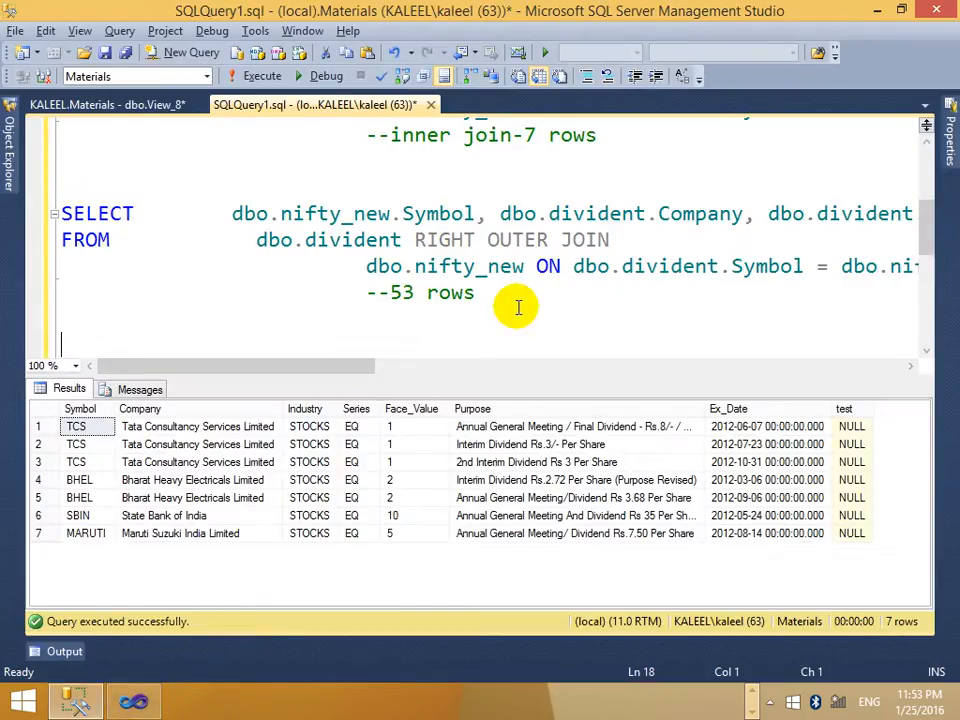
click(97, 104)
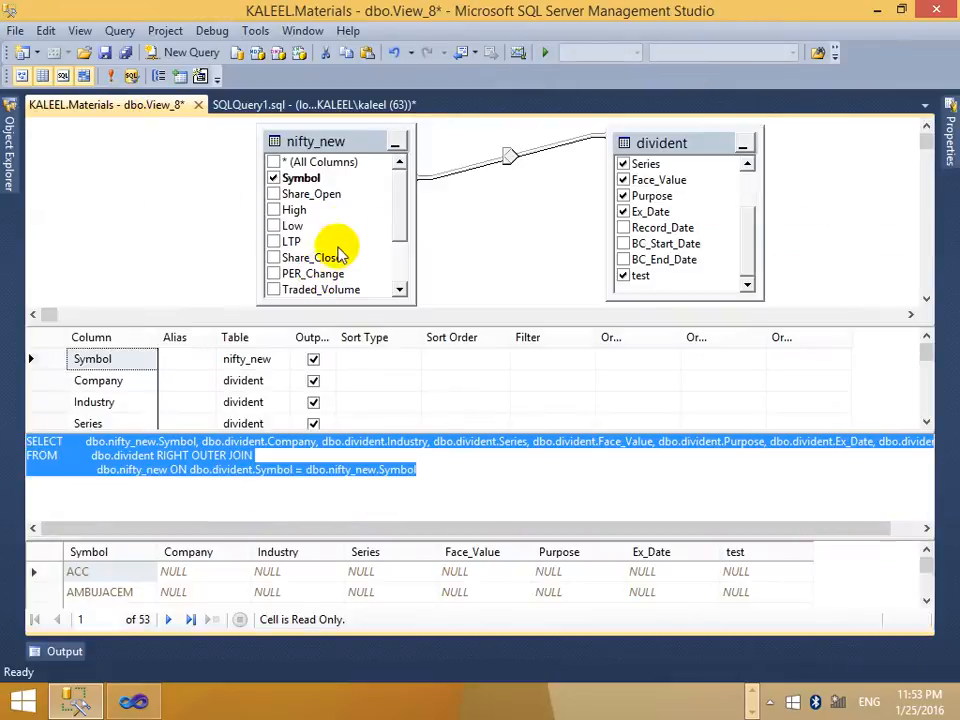
right_click(510, 158)
click(557, 192)
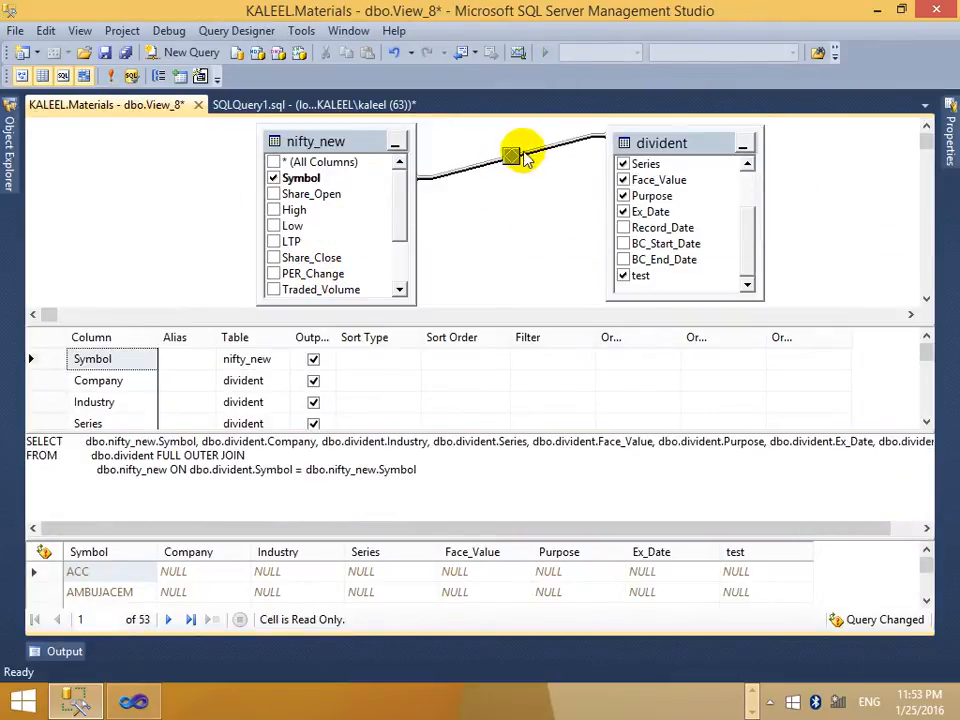
right_click(510, 155)
click(557, 192)
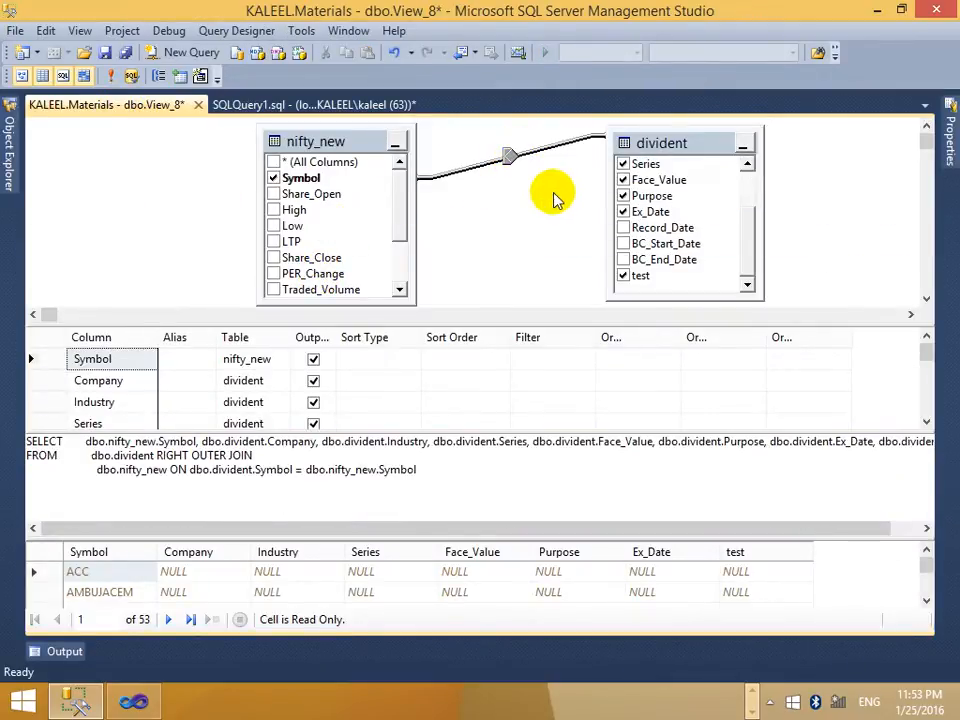
Change the view's join to select all rows from divident instead of nifty_new, and execute it.
right_click(510, 152)
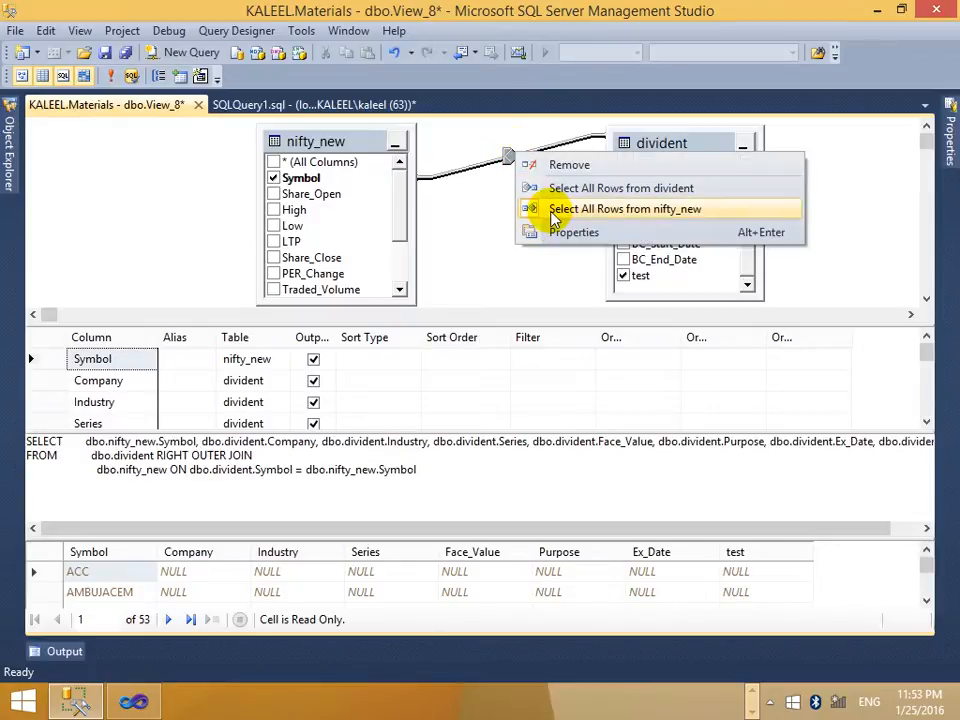
click(553, 214)
right_click(510, 155)
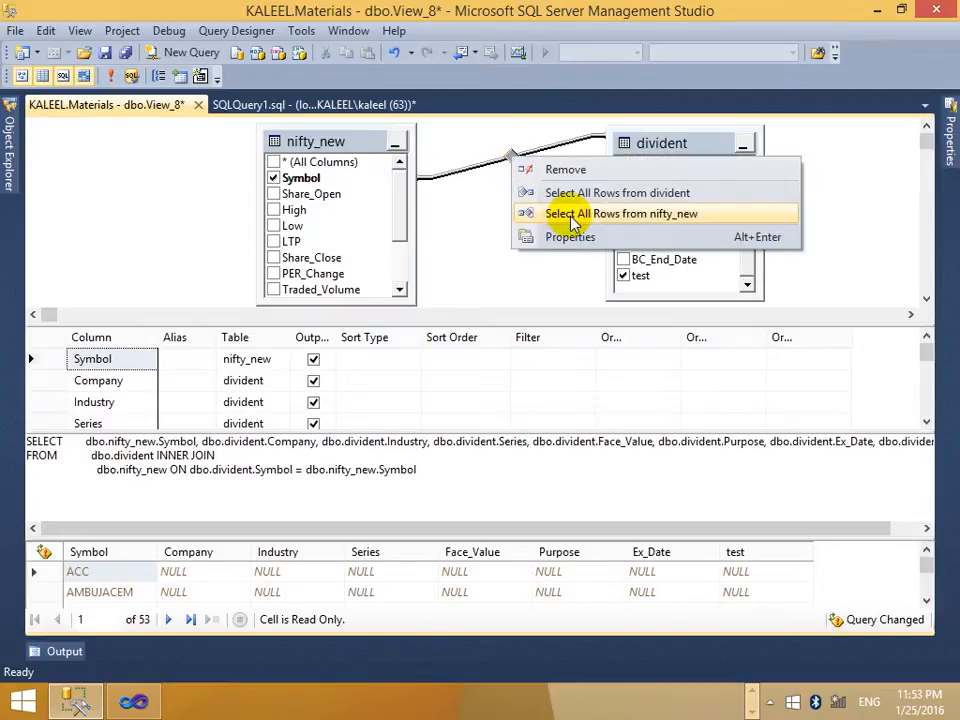
click(545, 193)
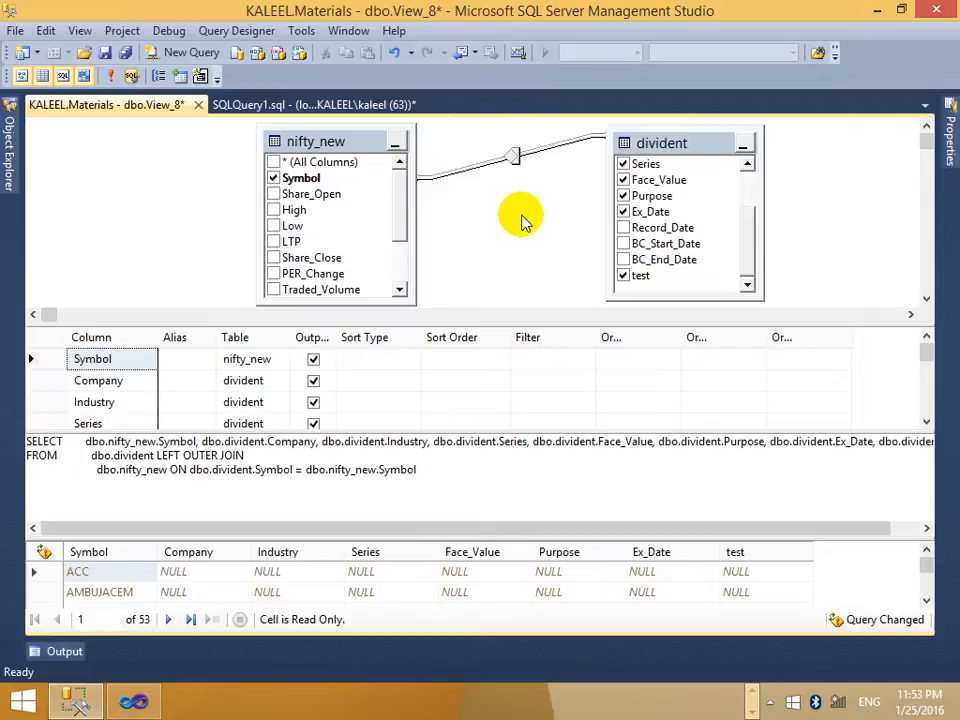
click(117, 74)
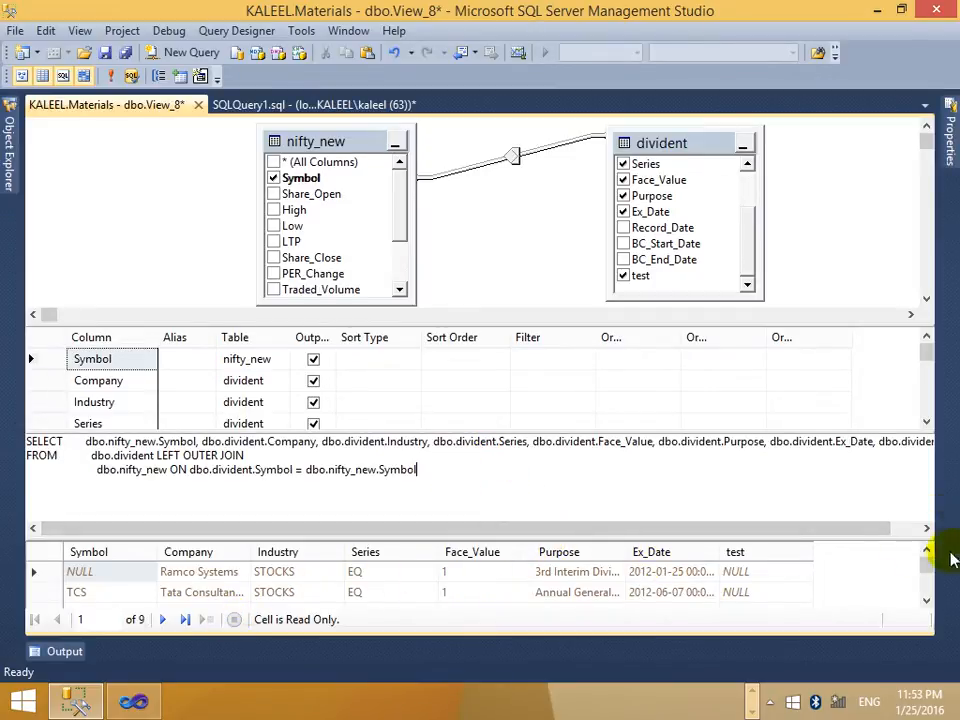
Copy the complete left outer join SQL statement from the view's SQL text.
drag(527, 465, 21, 418)
click(321, 441)
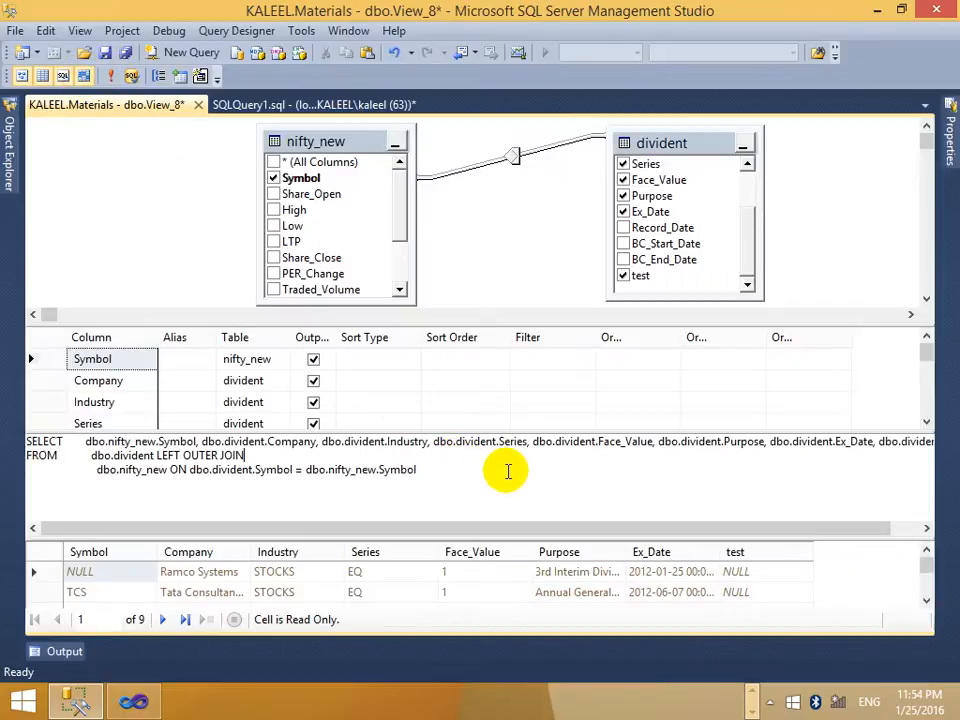
drag(506, 469, 2, 405)
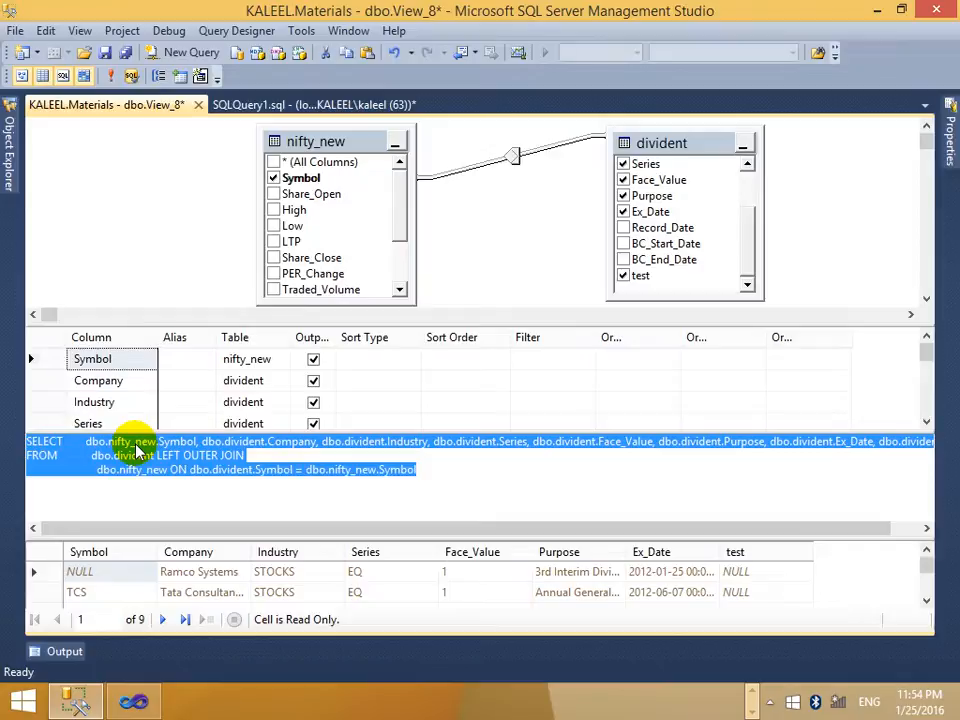
Paste the copied left outer join statement below the "--53 rows" comment in SQLQuery1.sql.
key(alt+Tab)
key(alt+Tab)
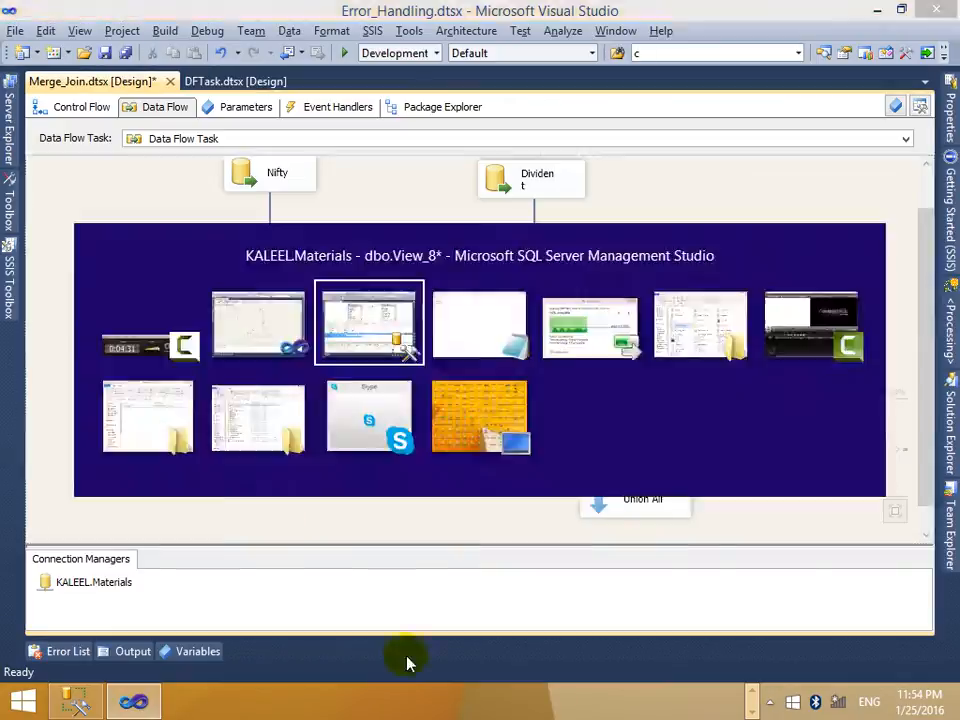
click(246, 105)
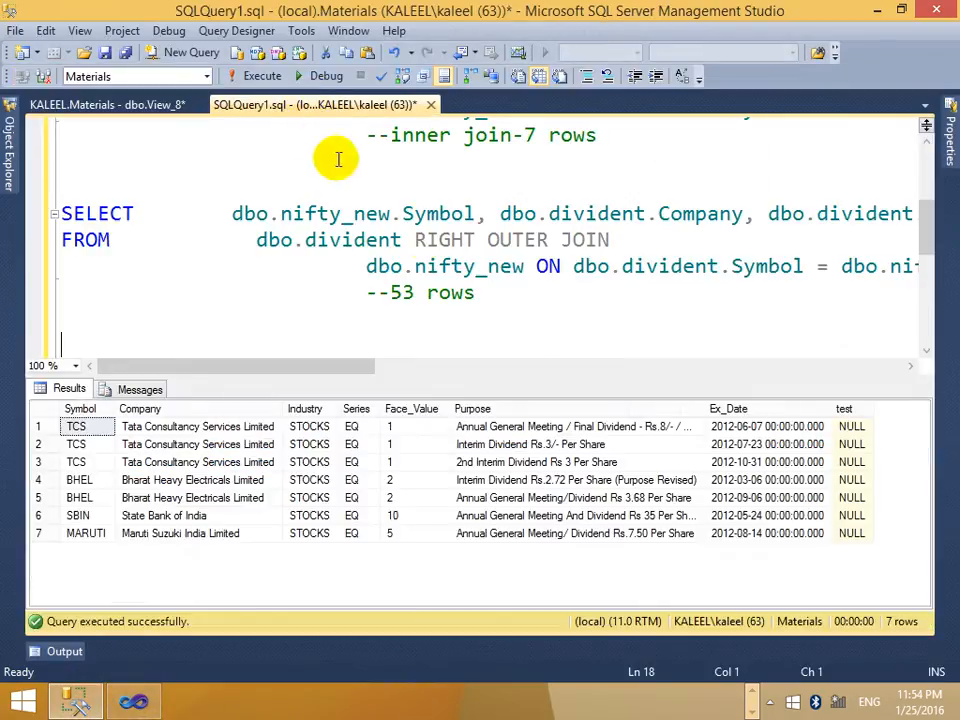
click(530, 310)
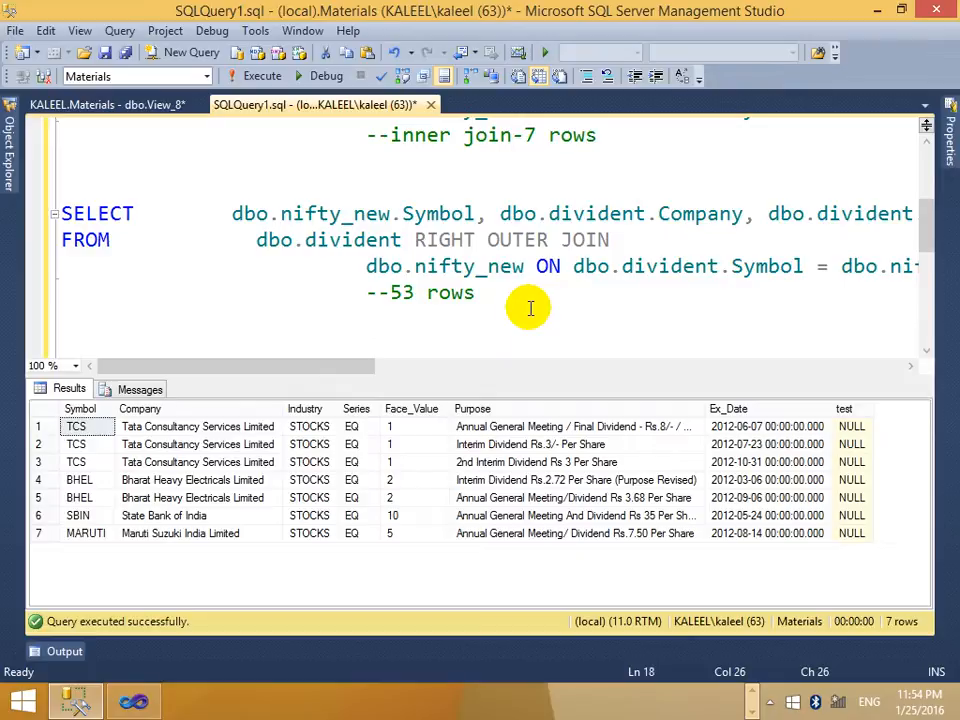
key(ctrl+v)
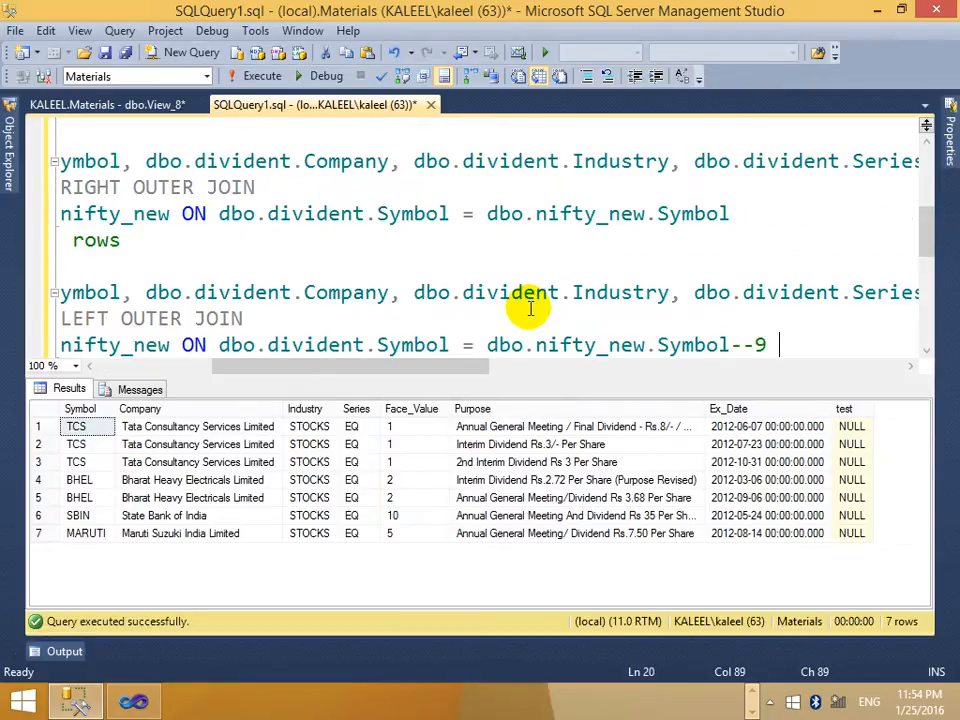
Append the comment "--9 rows" to the end of the left outer join statement and add blank lines below.
text(--9 rows)
key(Return)
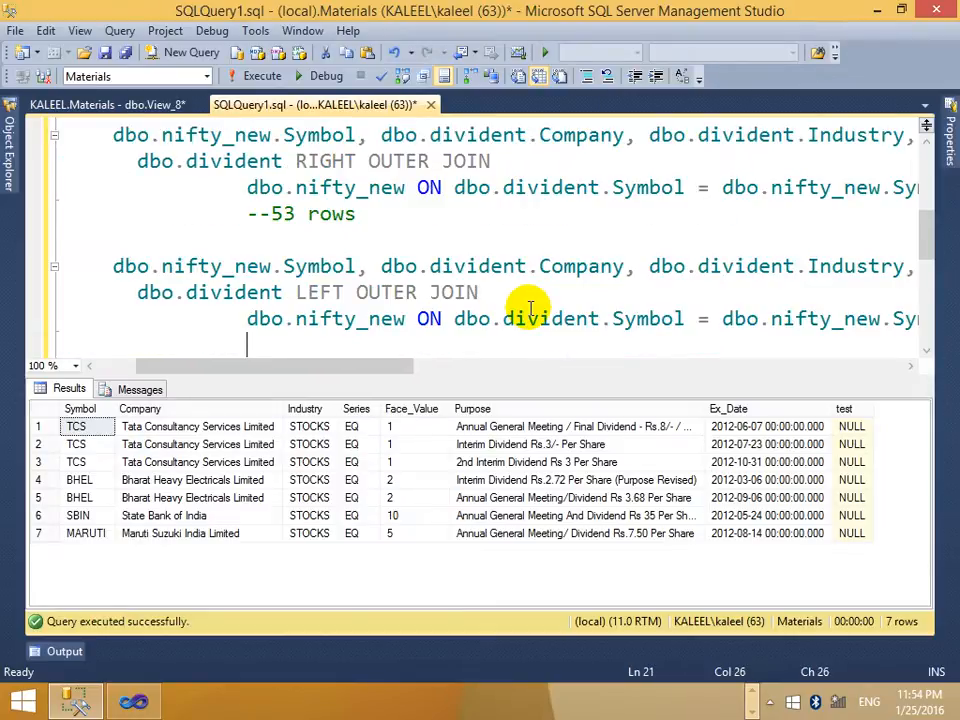
key(Return)
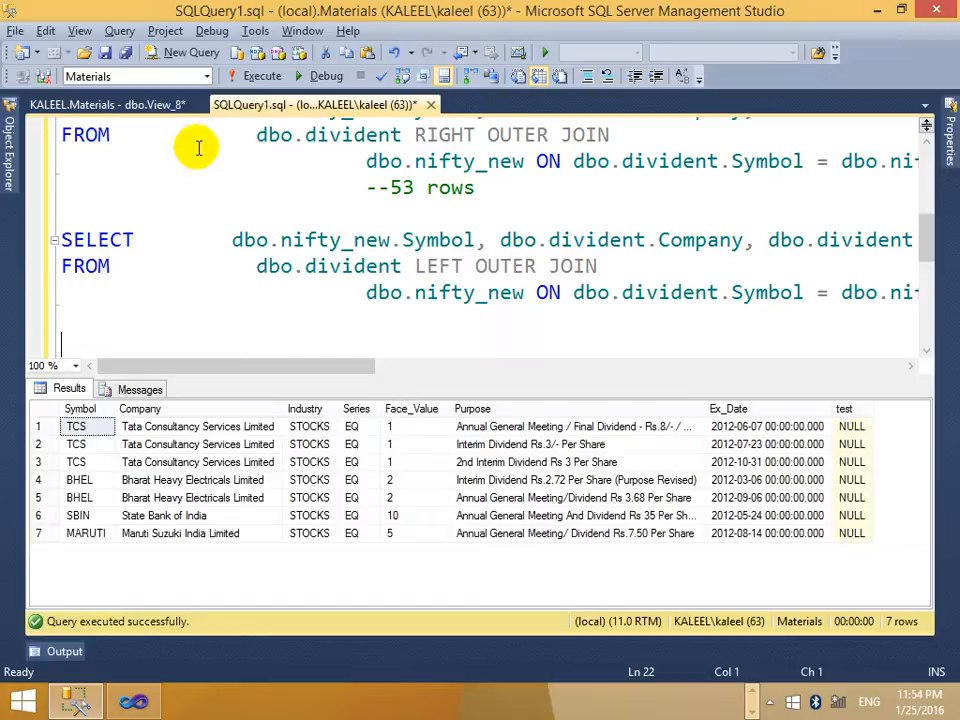
Make the view's join a full outer join by also selecting all rows from nifty_new, and execute it.
click(160, 106)
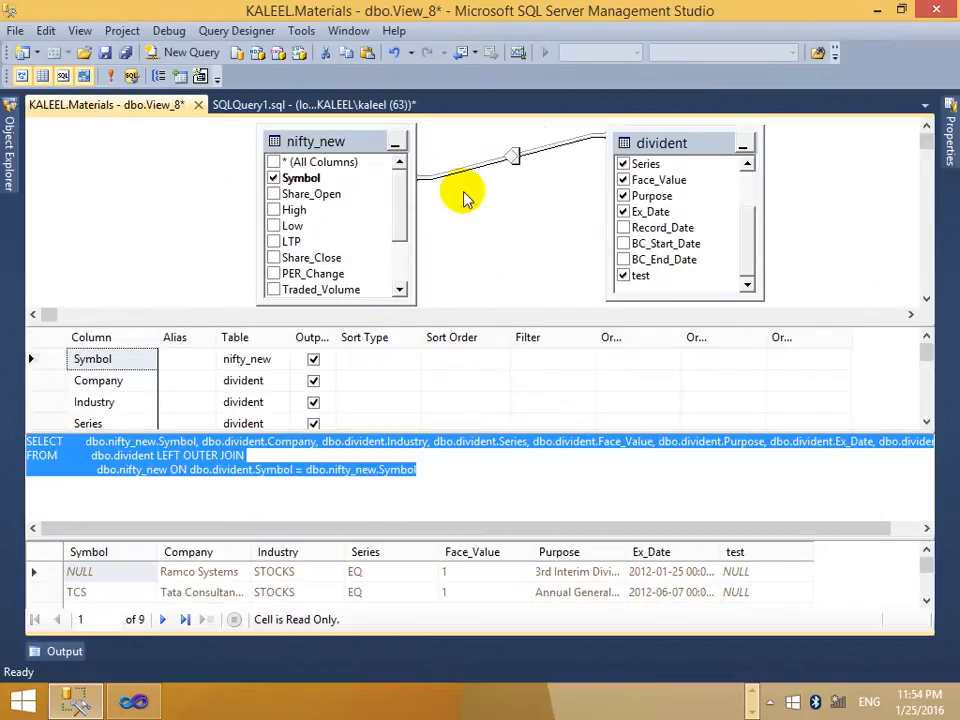
right_click(513, 155)
click(572, 212)
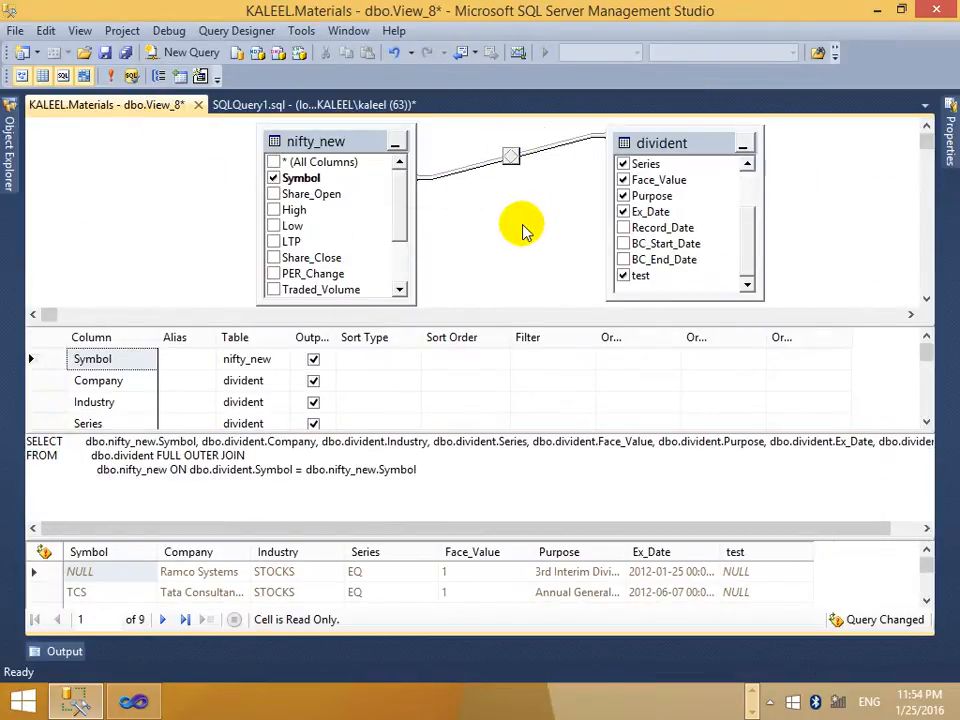
click(111, 77)
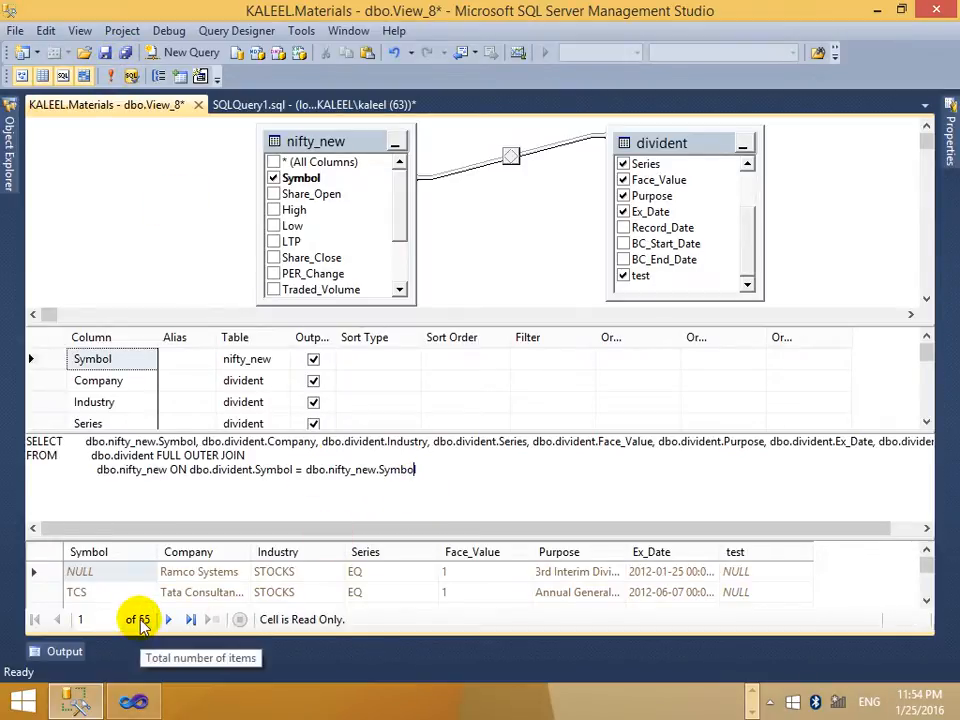
Copy the complete full outer join SQL statement from the view's SQL text.
click(187, 465)
key(ctrl+a)
key(ctrl+c)
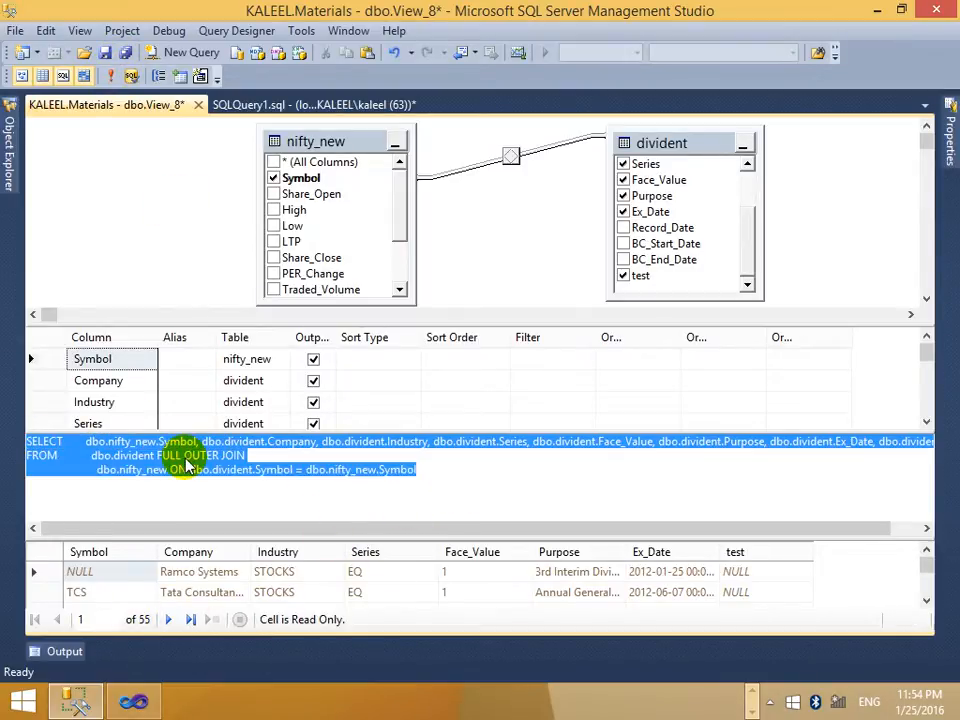
Paste the copied full outer join statement below the left outer join statement in SQLQuery1.sql.
key(alt+Tab)
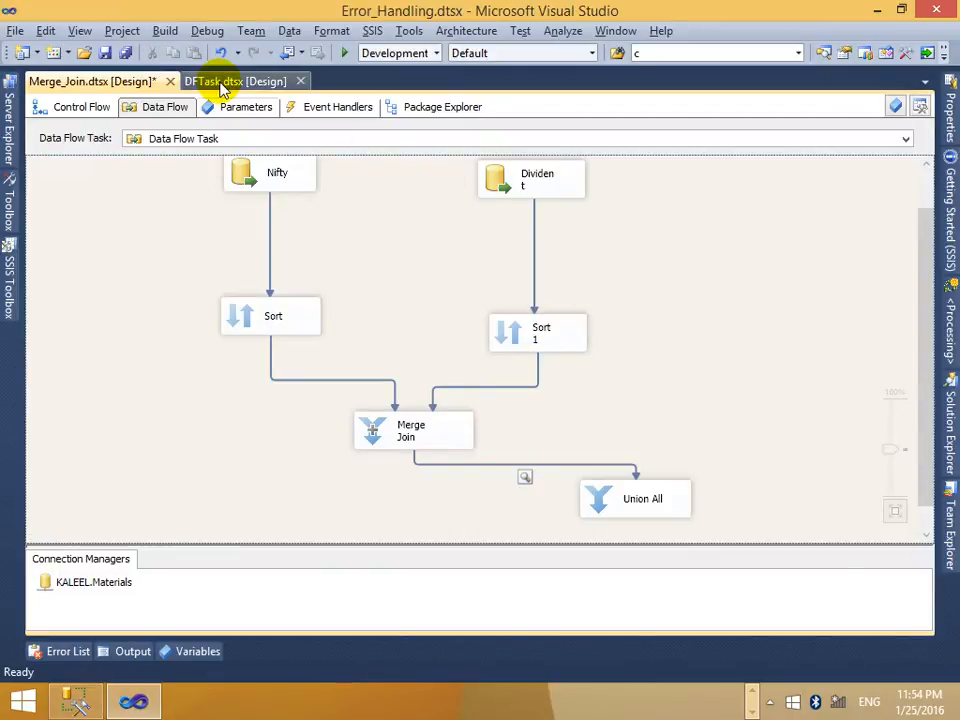
key(alt+Tab)
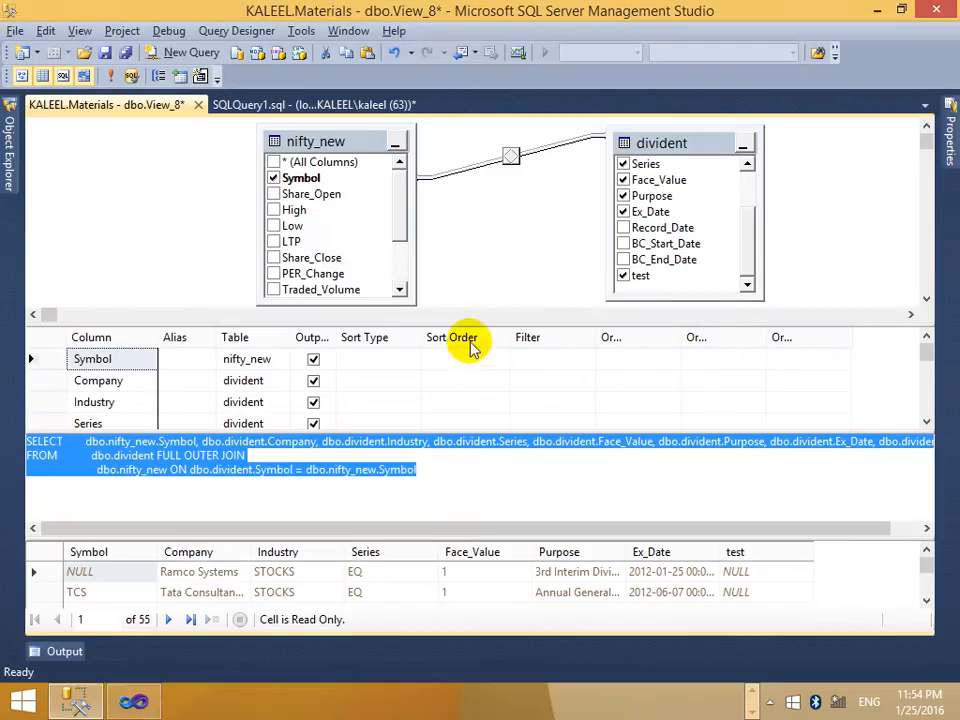
click(308, 110)
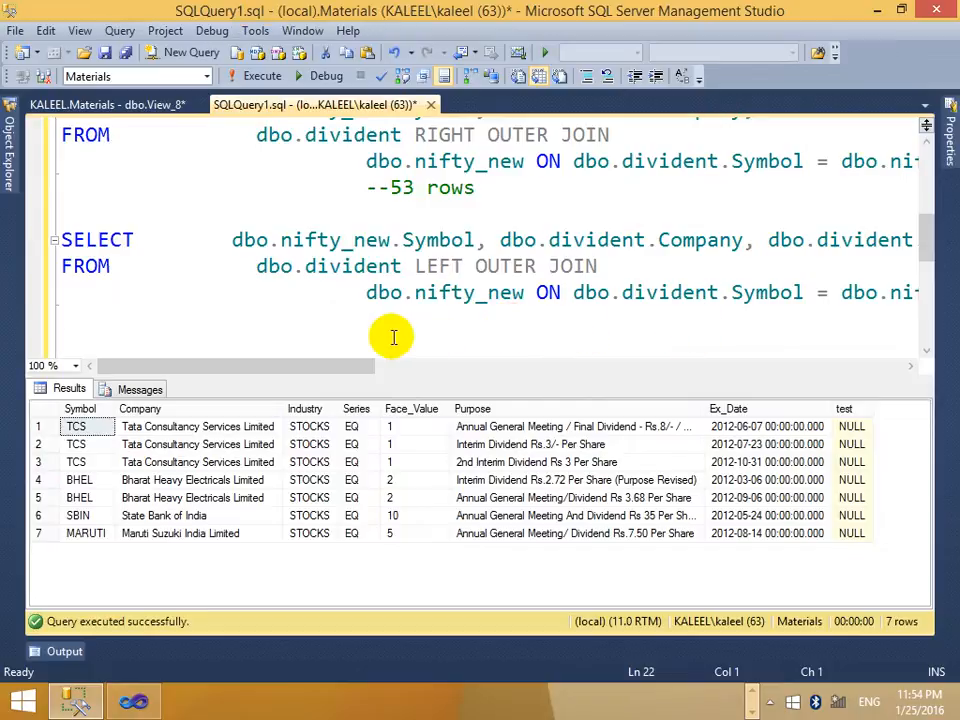
key(ctrl+v)
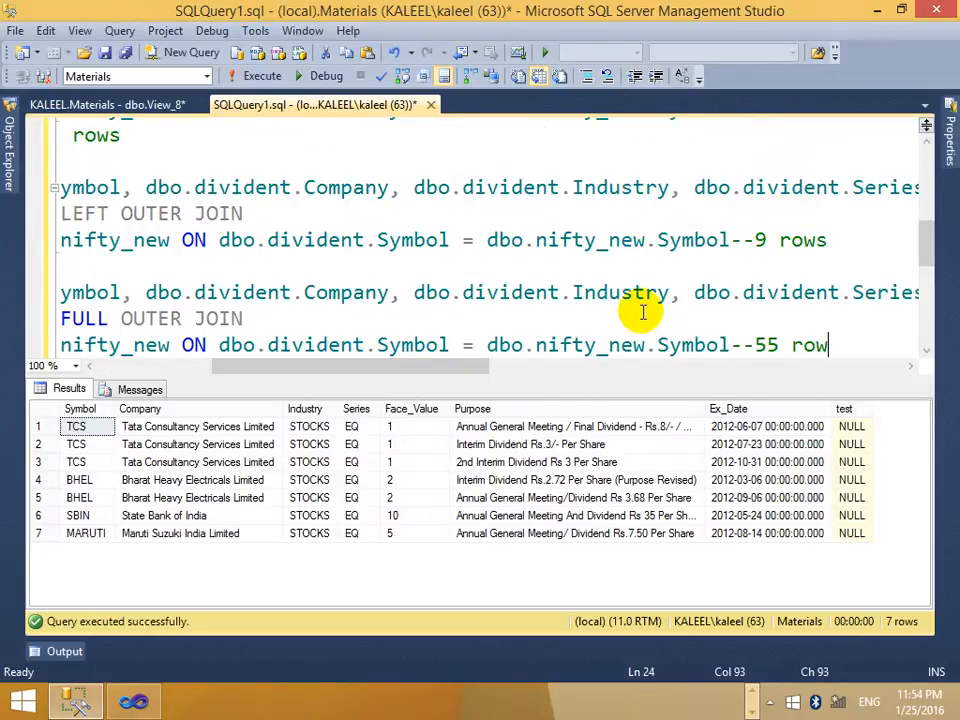
Finish the "--55 rows" comment at the end of the full outer join statement and hide the query results pane.
key(Return)
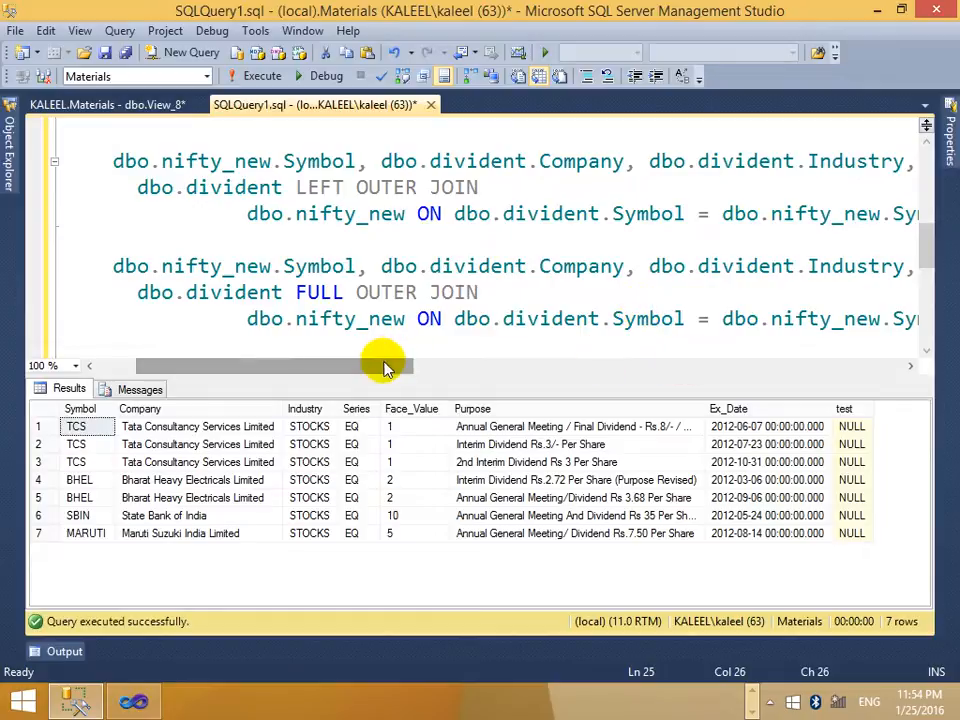
drag(381, 366, 605, 328)
click(605, 328)
scroll(605, 328, up, 5)
scroll(605, 328, down, 1)
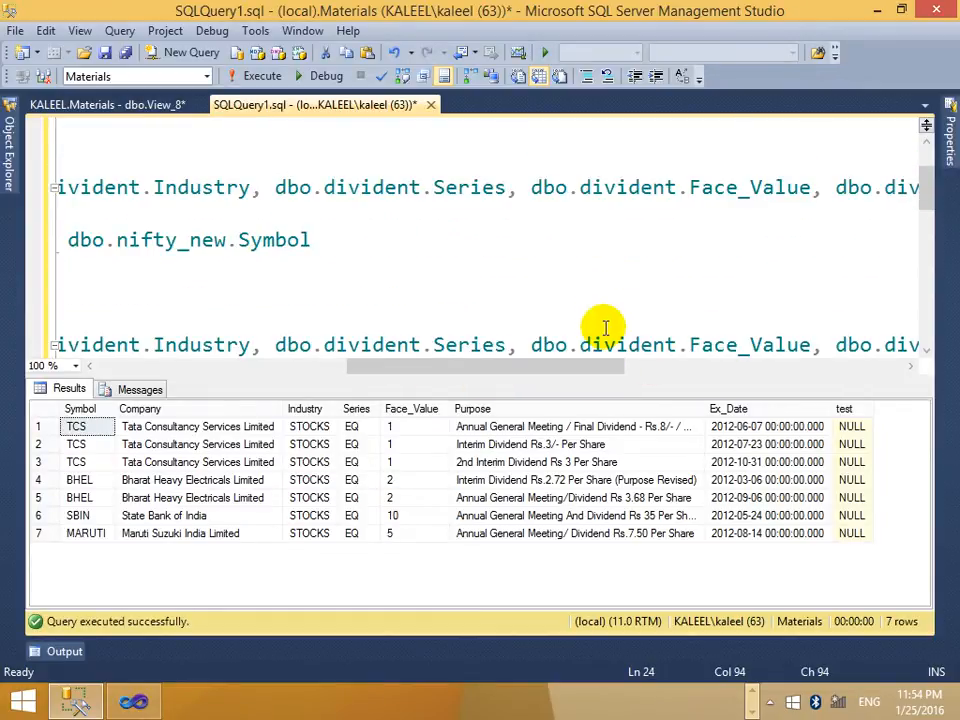
key(ctrl+r)
scroll(606, 330, up, 2)
scroll(610, 347, down, 2)
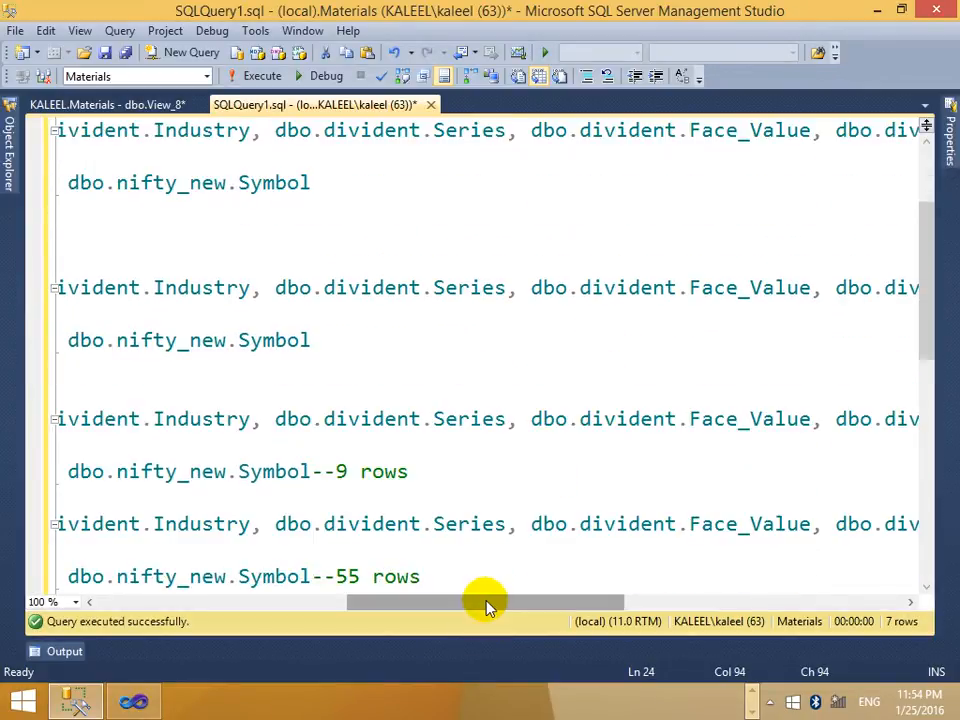
drag(489, 606, 221, 606)
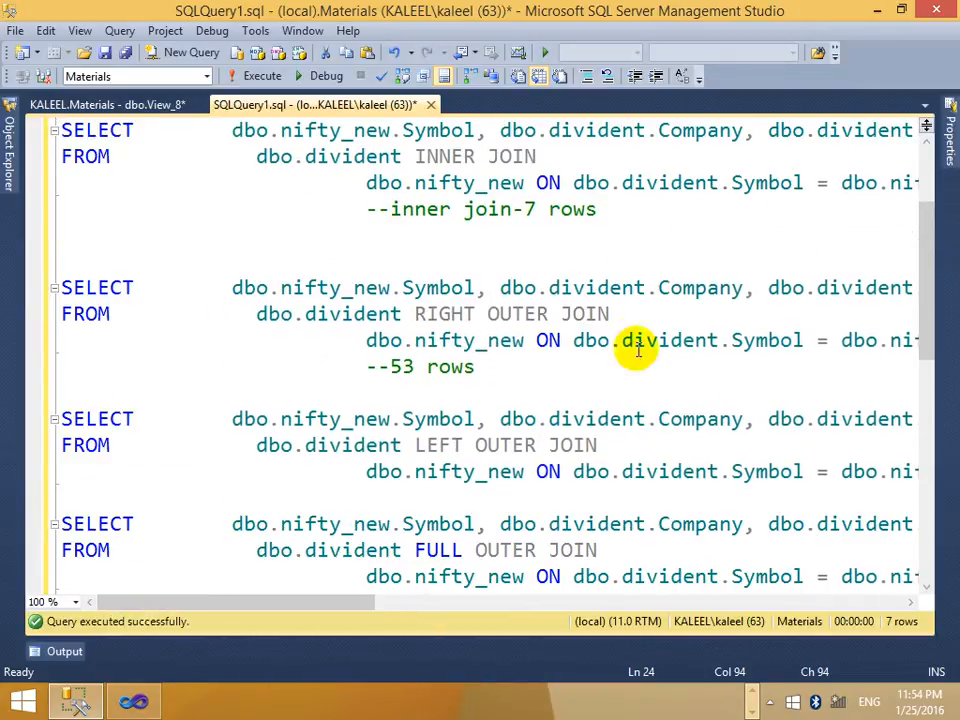
Put the "--9 rows" and "--55 rows" comments on their own lines below the left and full outer join statements.
scroll(632, 311, down, 1)
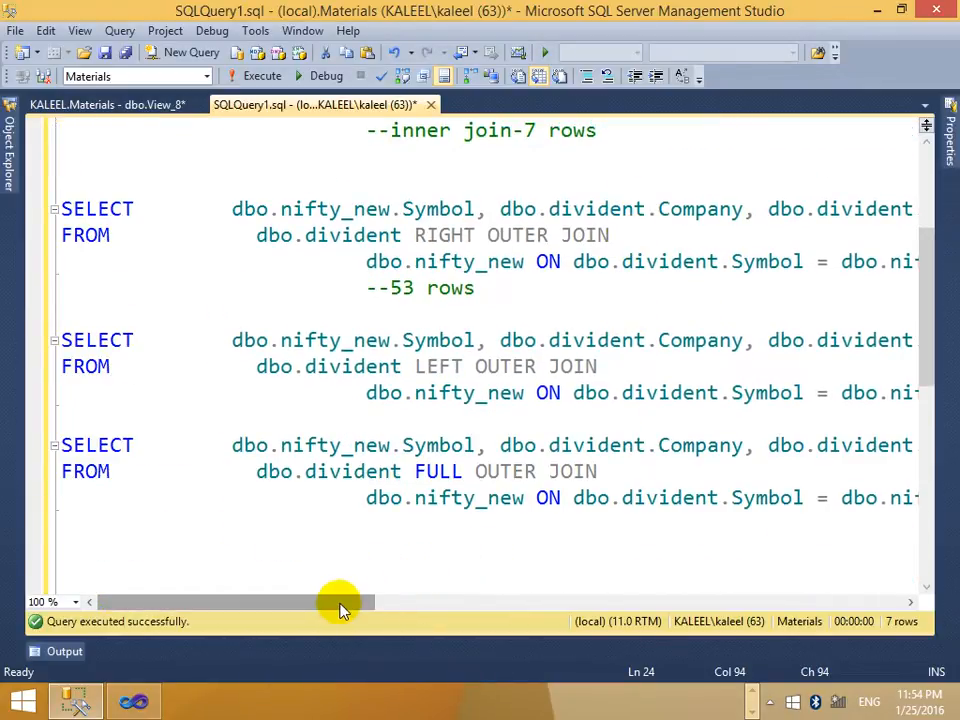
drag(343, 606, 615, 622)
click(250, 392)
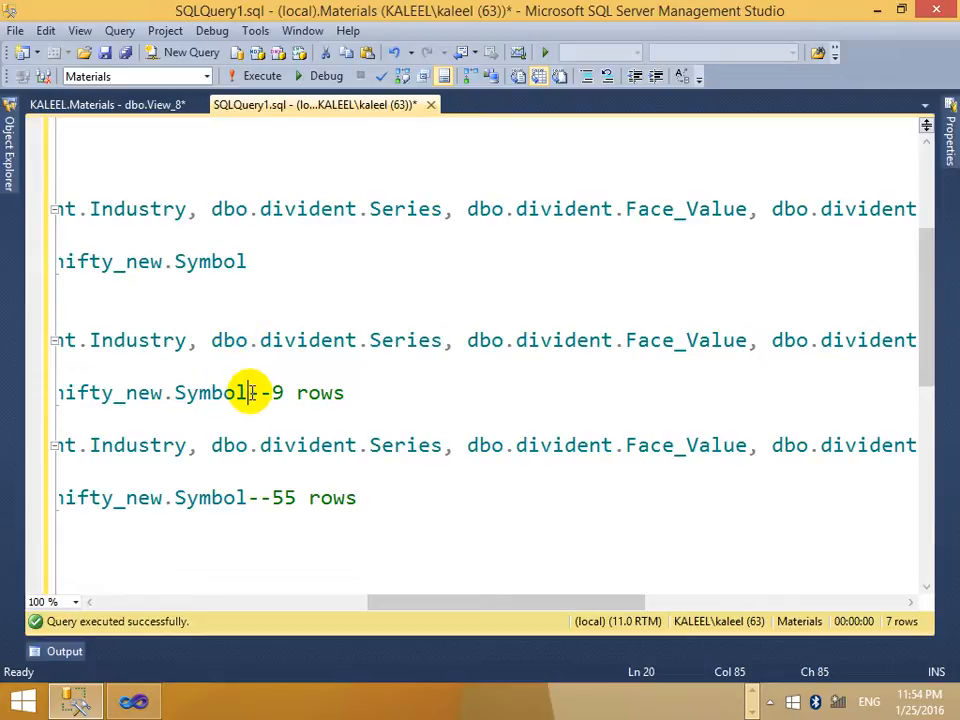
key(Return)
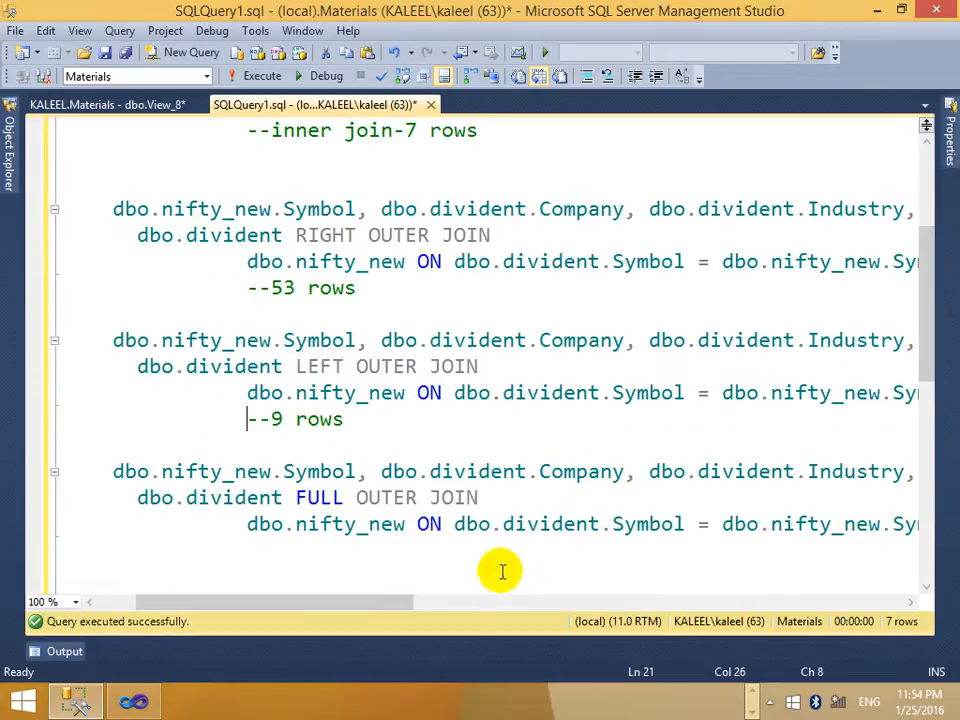
drag(388, 606, 568, 606)
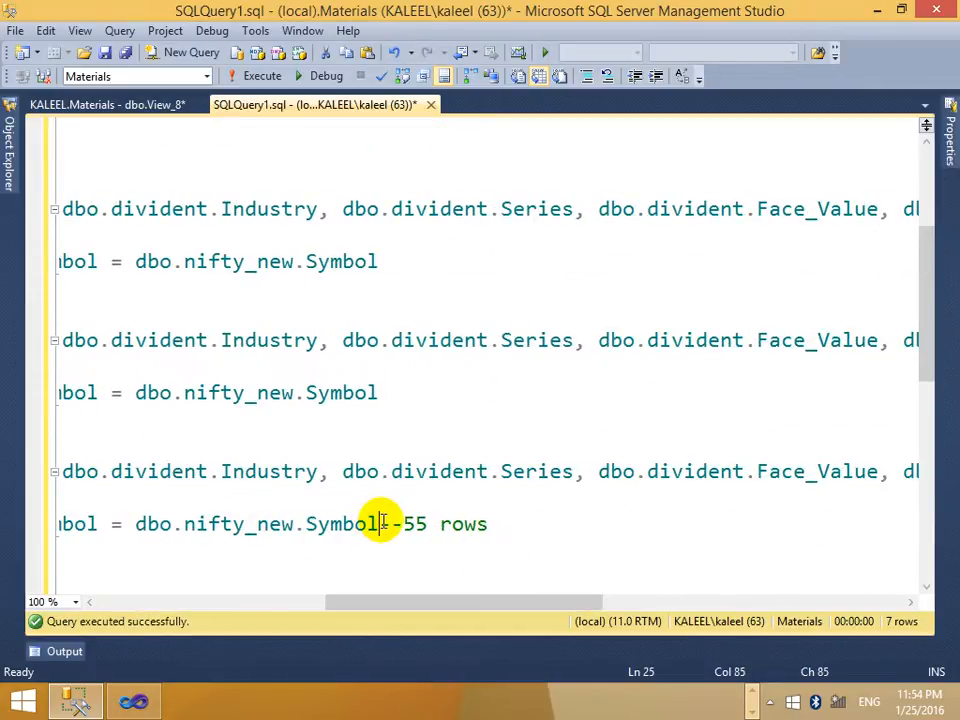
click(383, 524)
key(Return)
scroll(258, 444, up, 2)
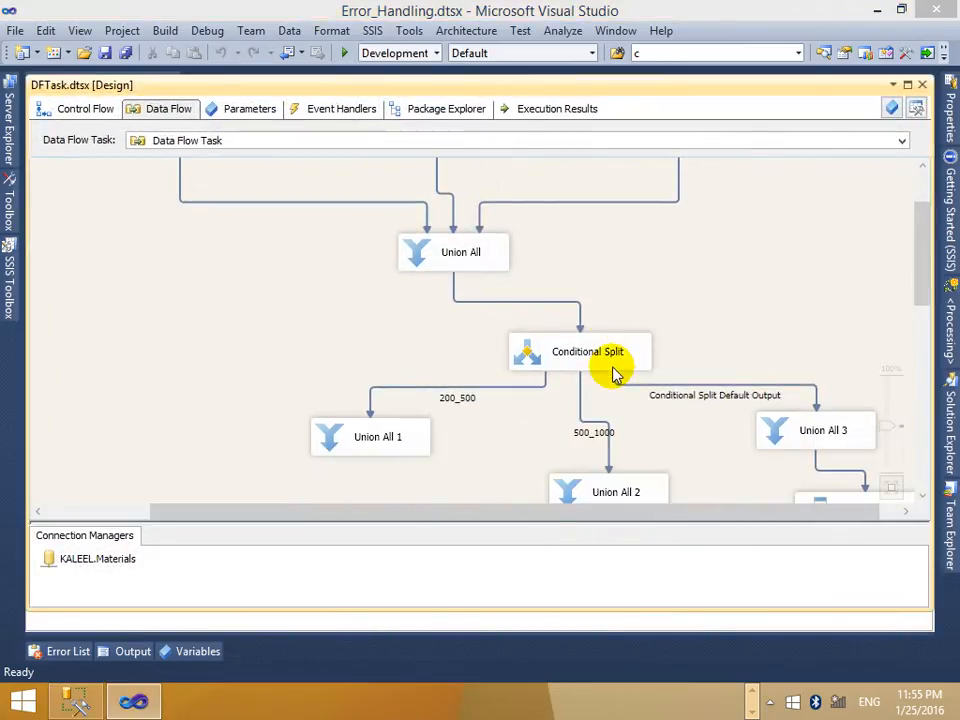
Switch to Visual Studio, look over the DFTask.dtsx package's data flow and control flow, and close its designer window.
scroll(615, 373, up, 3)
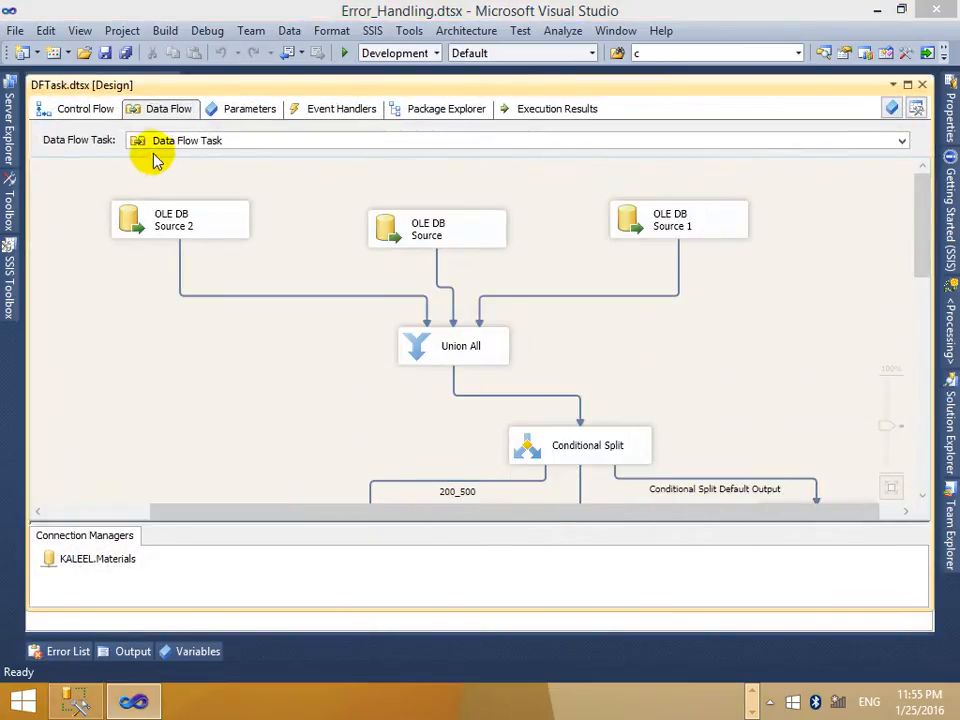
click(80, 109)
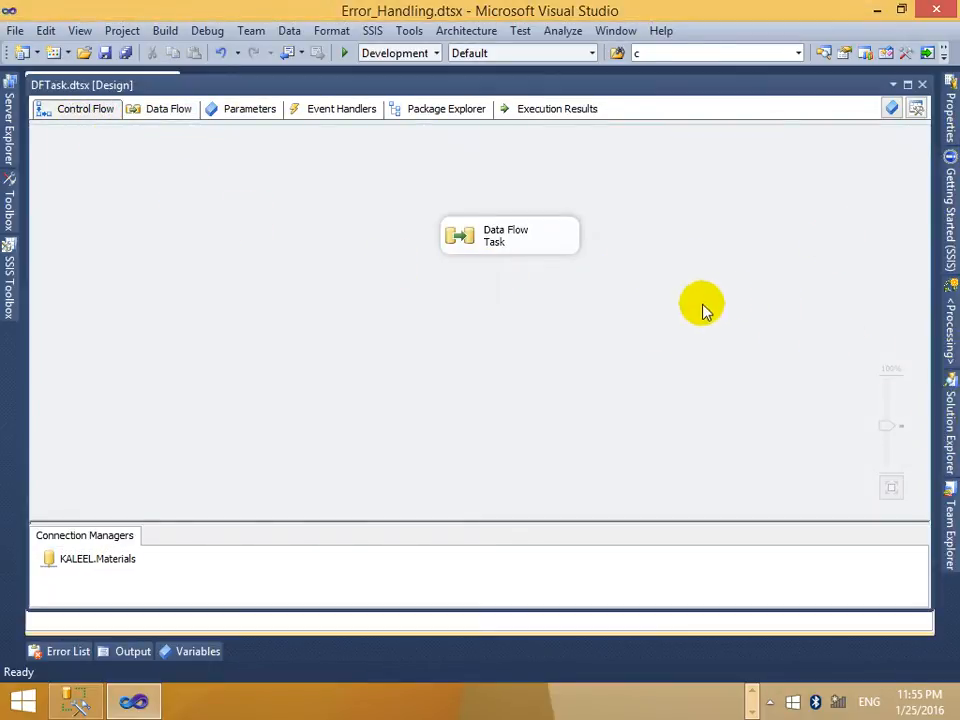
click(133, 706)
click(133, 712)
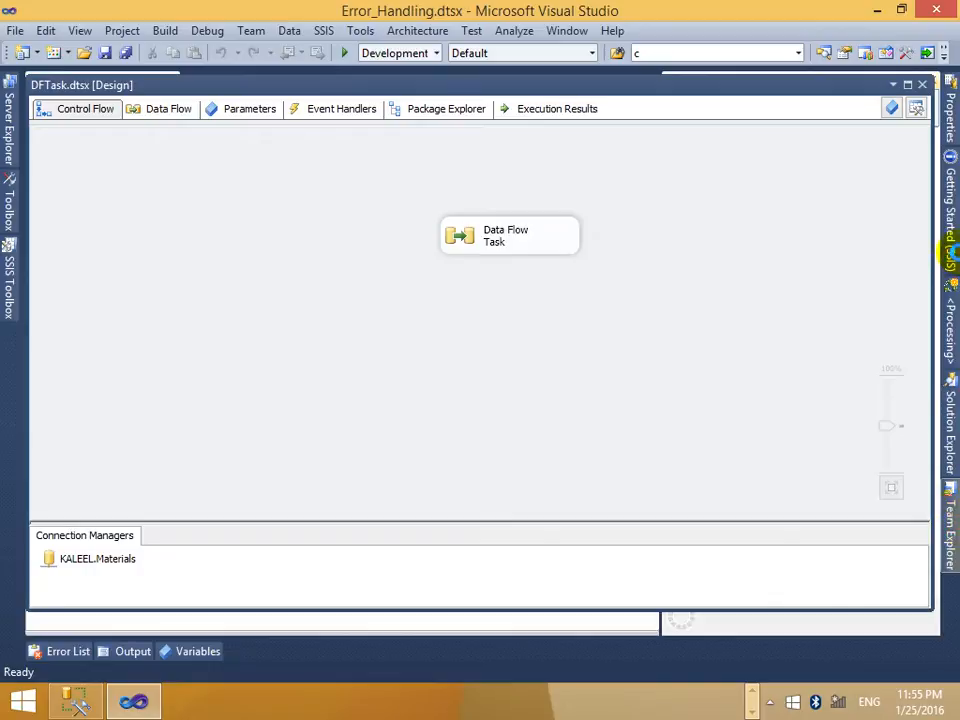
click(922, 86)
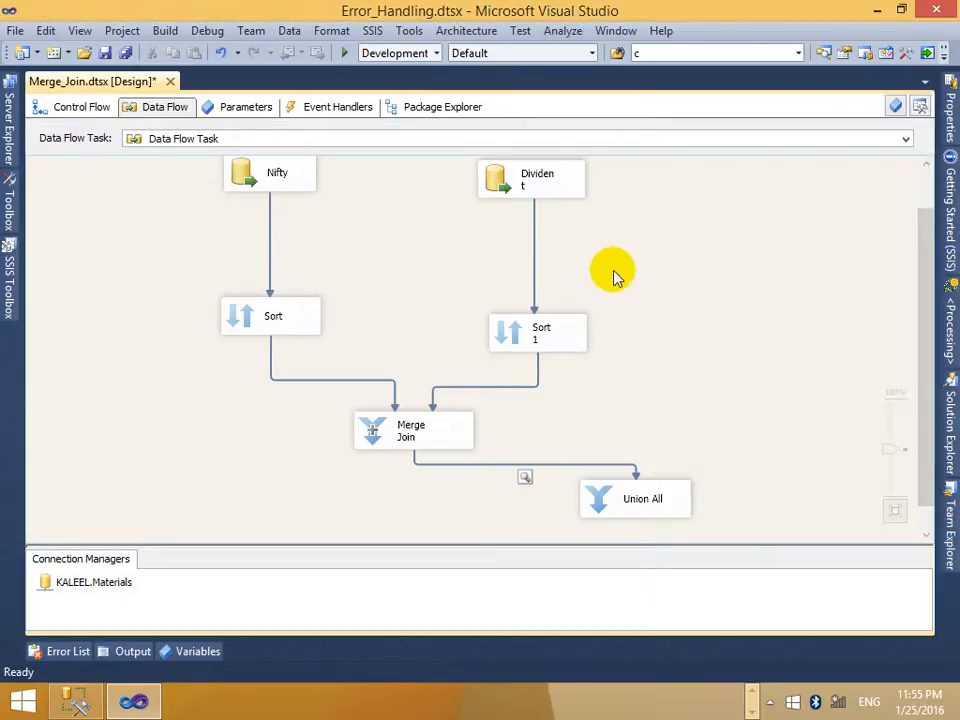
Check that the Merge Join transformation uses the Inner join type, accept its settings, and start debugging the Merge_Join package.
click(950, 388)
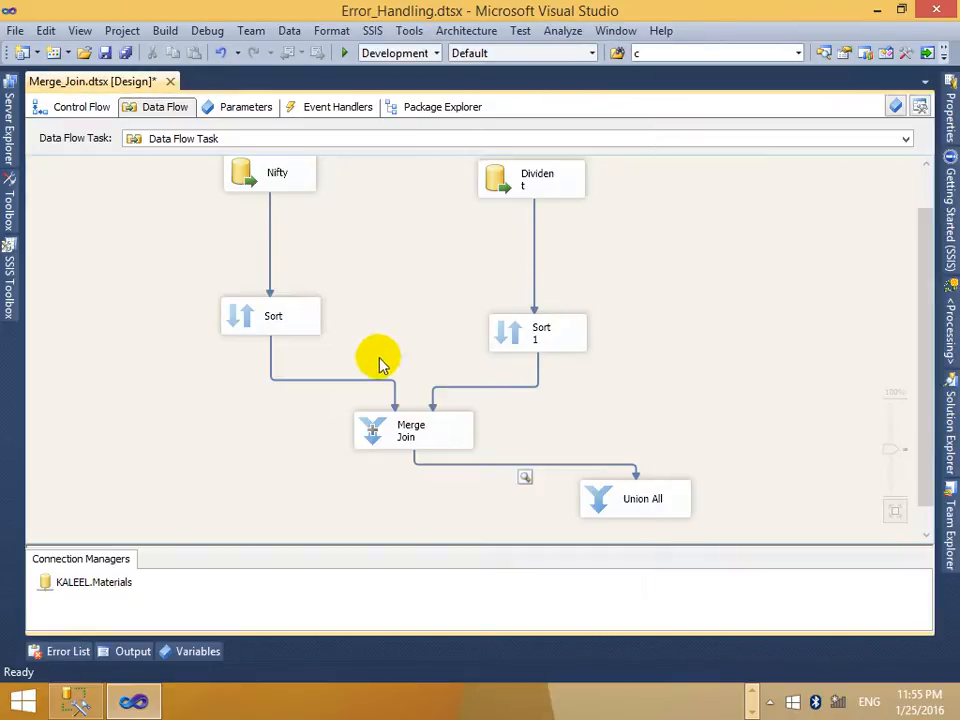
right_click(418, 428)
click(502, 440)
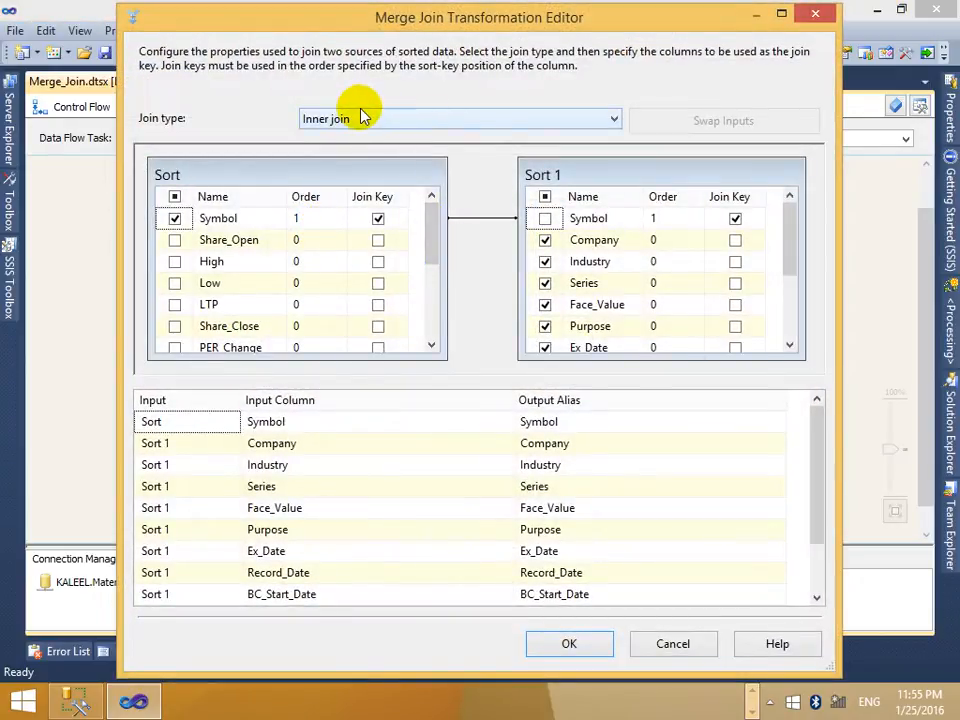
click(572, 648)
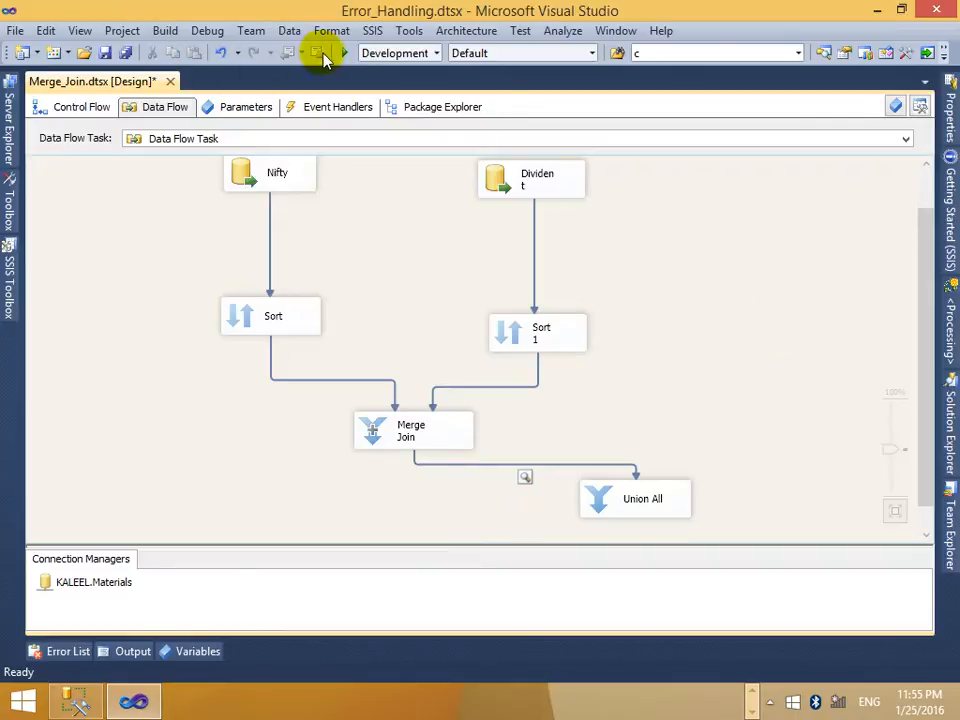
click(341, 53)
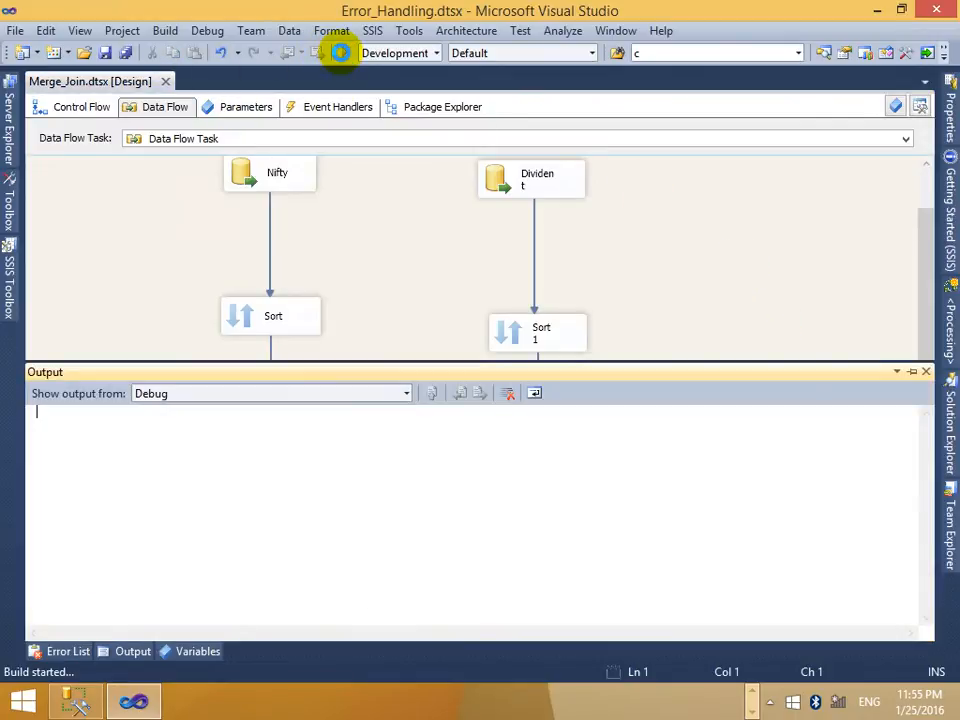
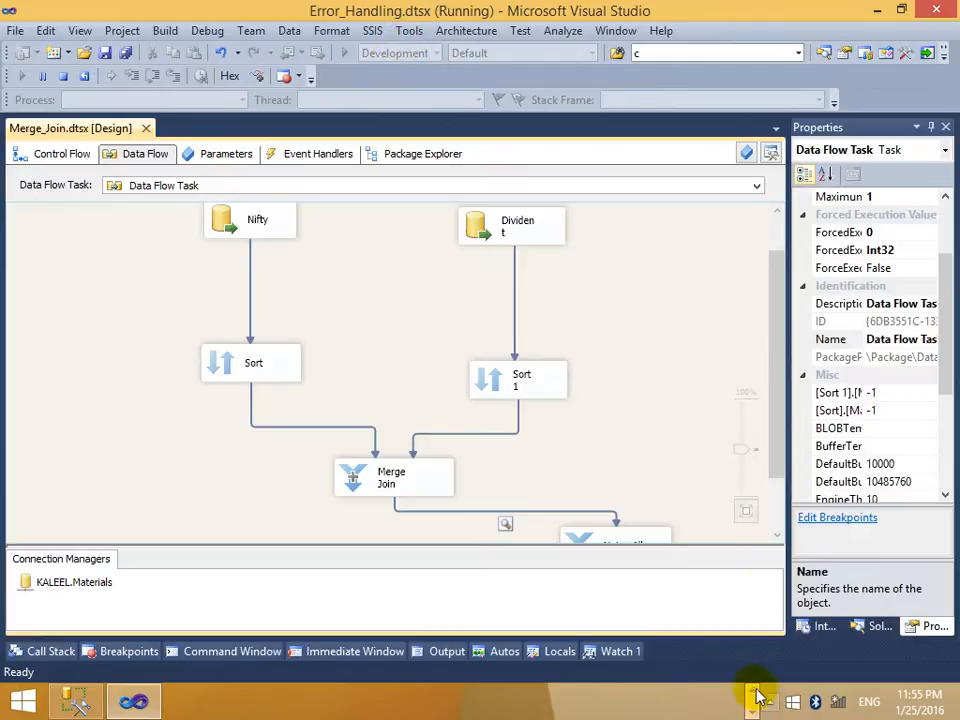
click(755, 692)
mouse_move(683, 704)
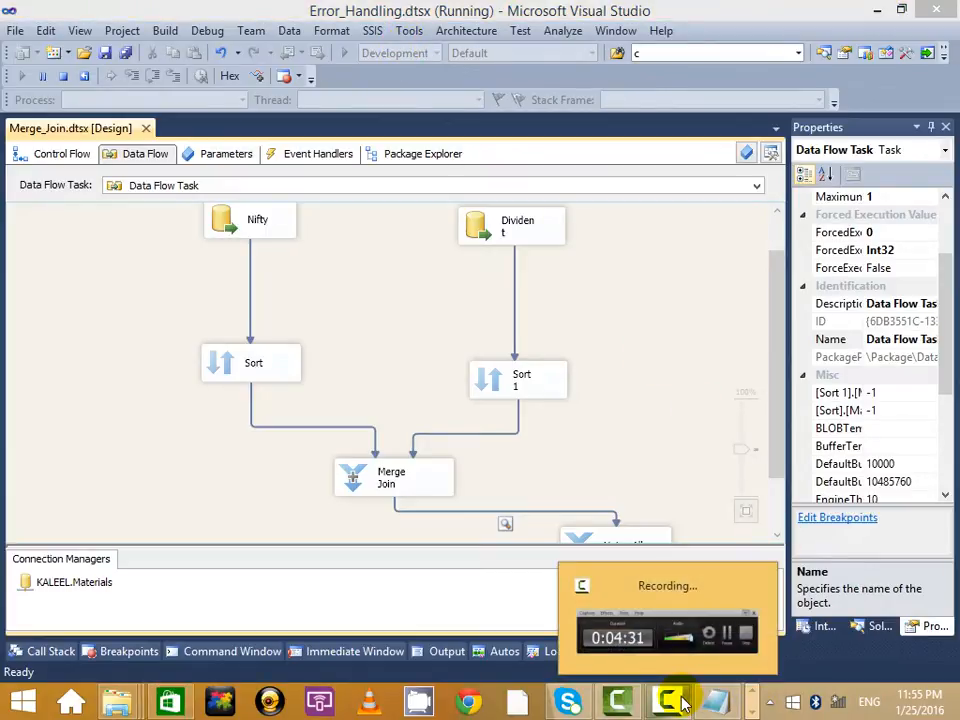
click(683, 704)
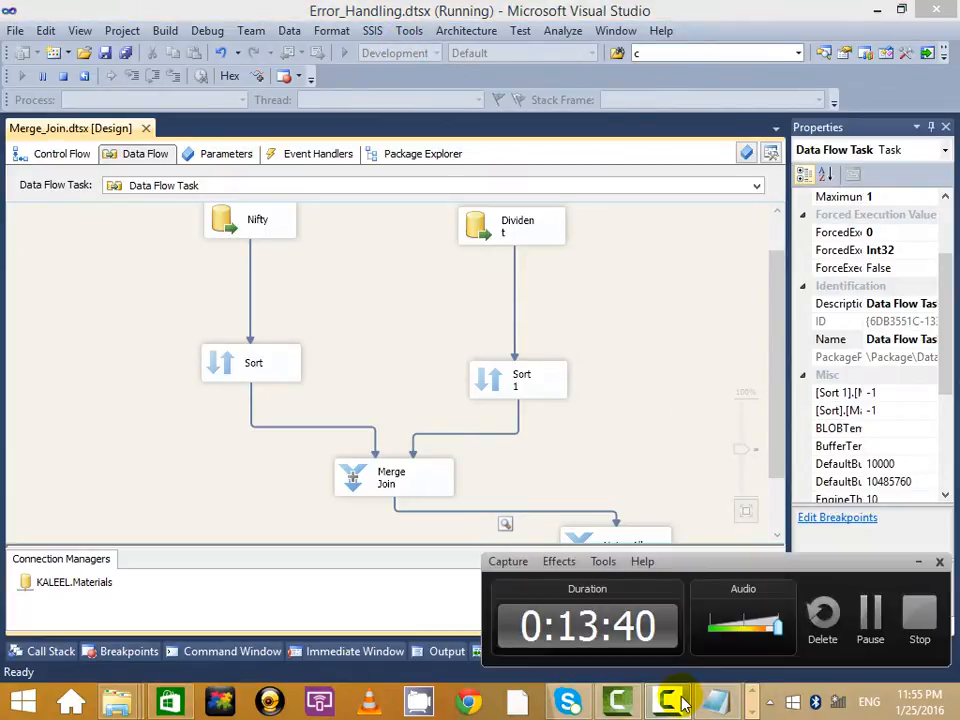
click(940, 562)
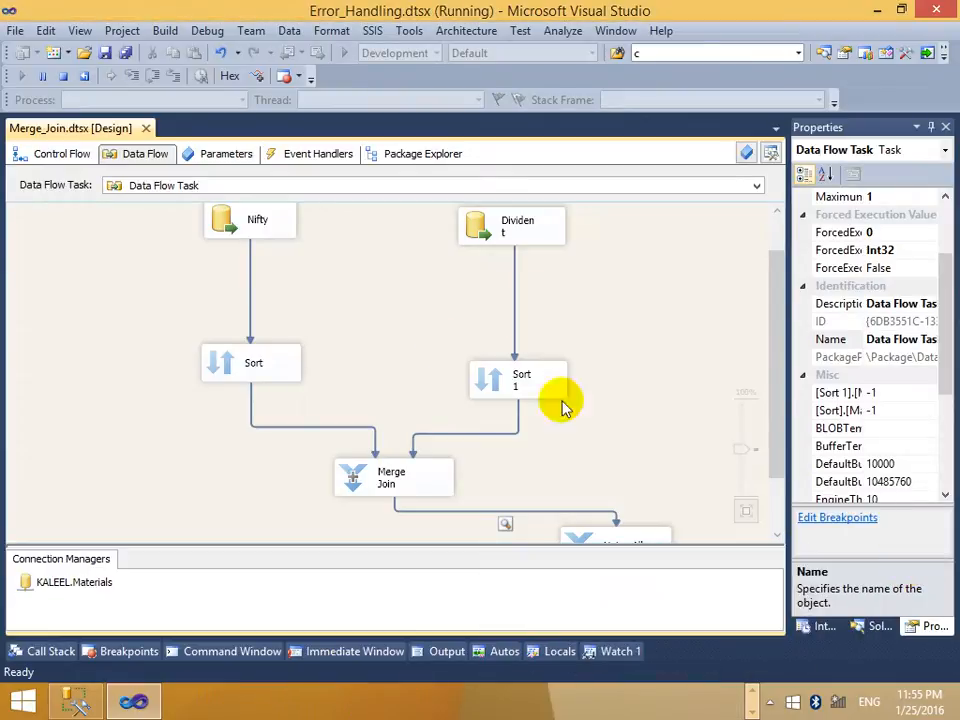
Stop the current debugging run of the Merge_Join package and start it again.
scroll(632, 308, up, 1)
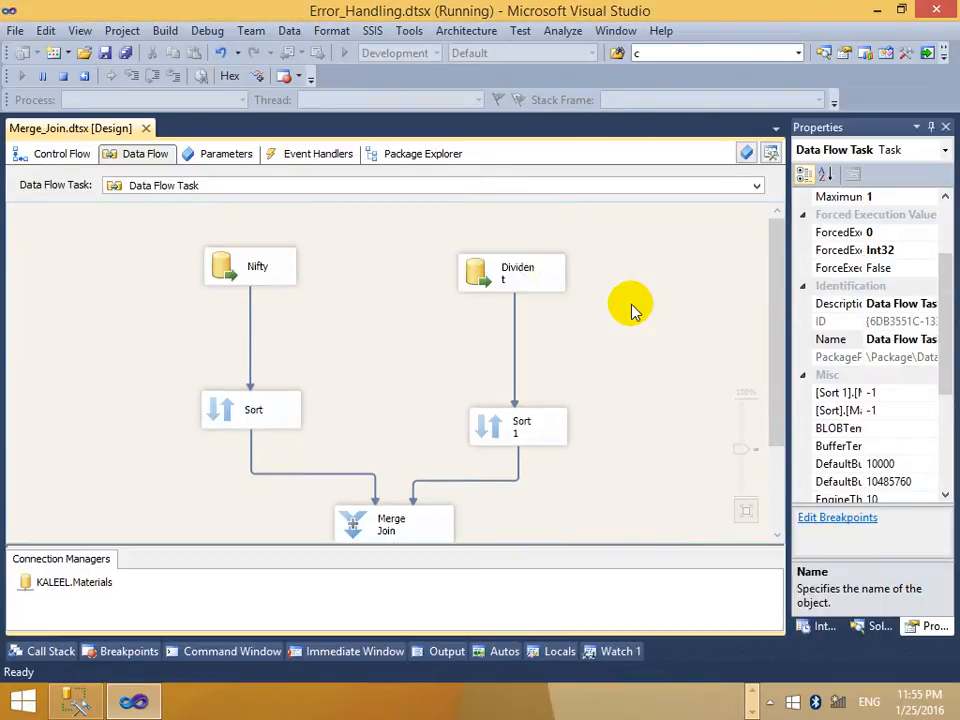
click(64, 75)
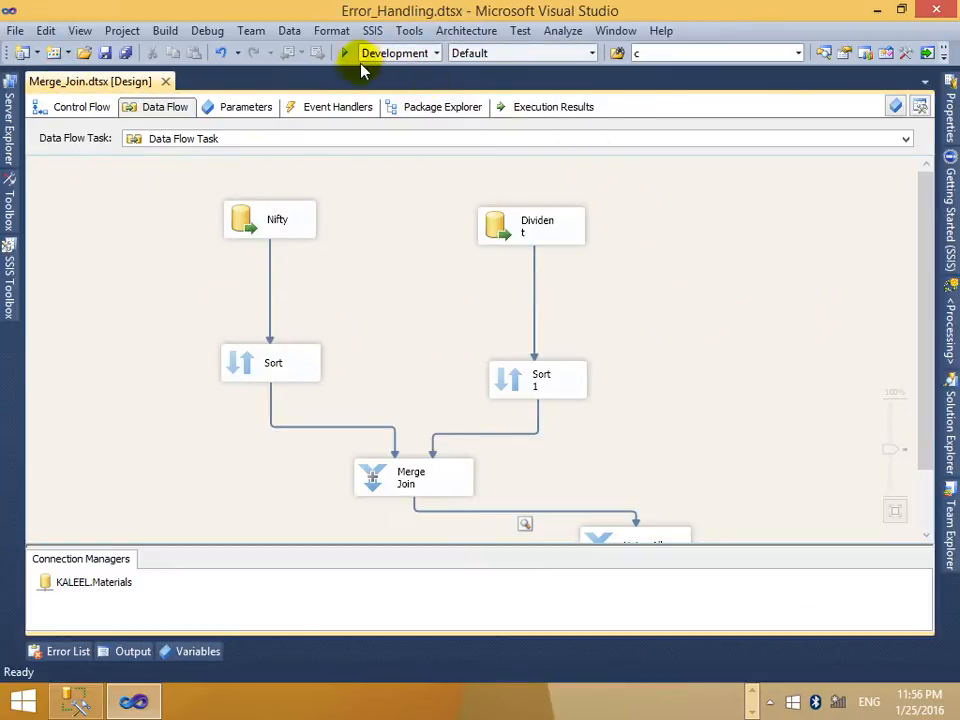
click(341, 50)
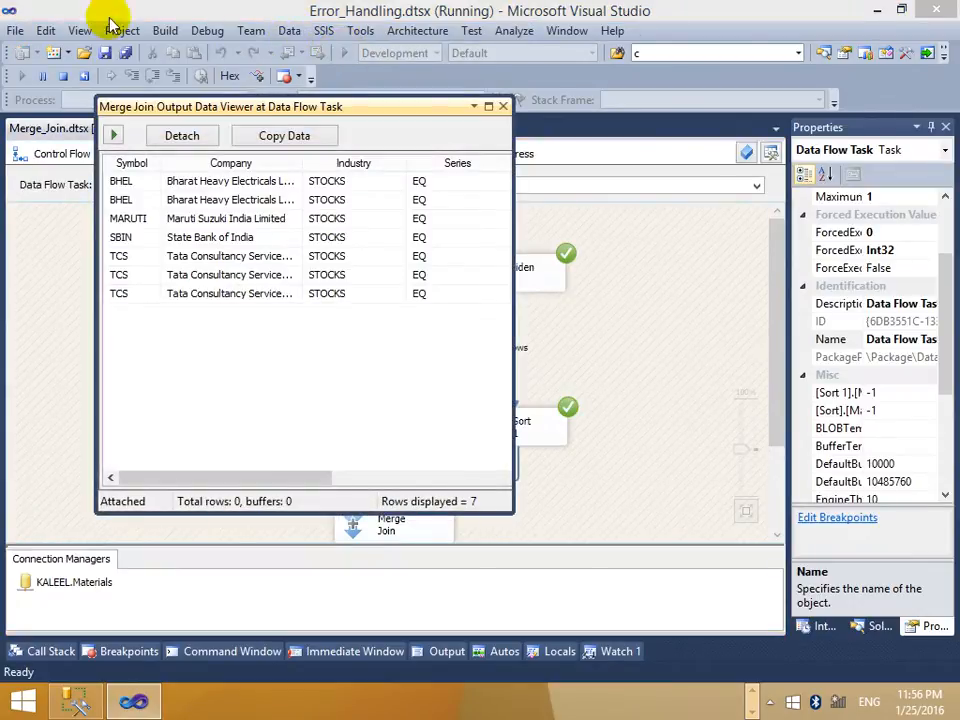
Examine the inner join rows in the maximized Merge Join output data viewer, close it and stop debugging.
click(489, 107)
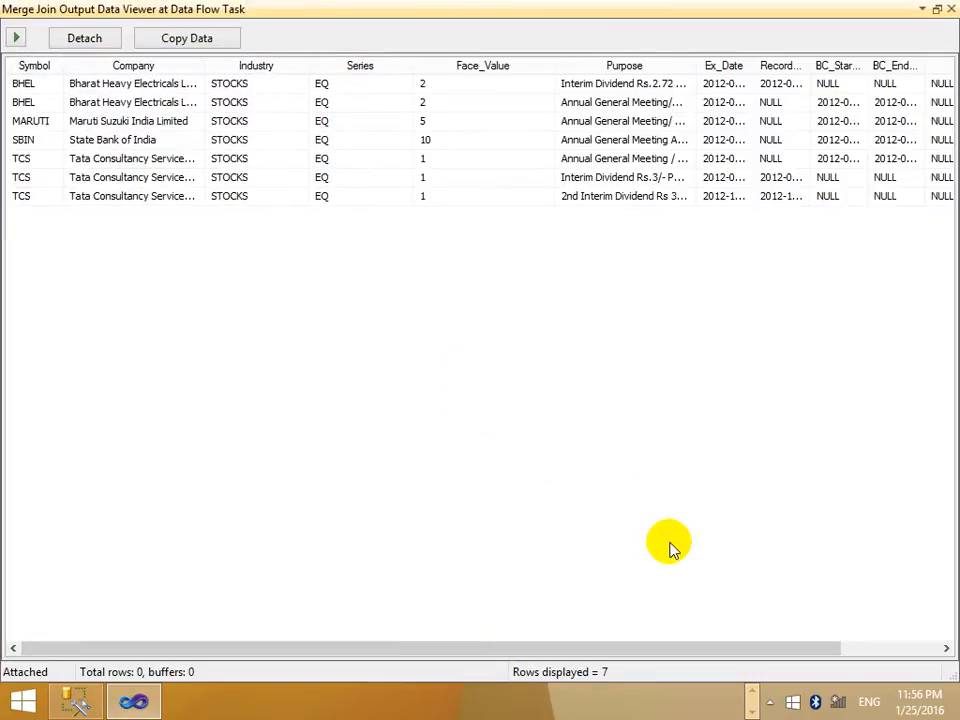
click(576, 184)
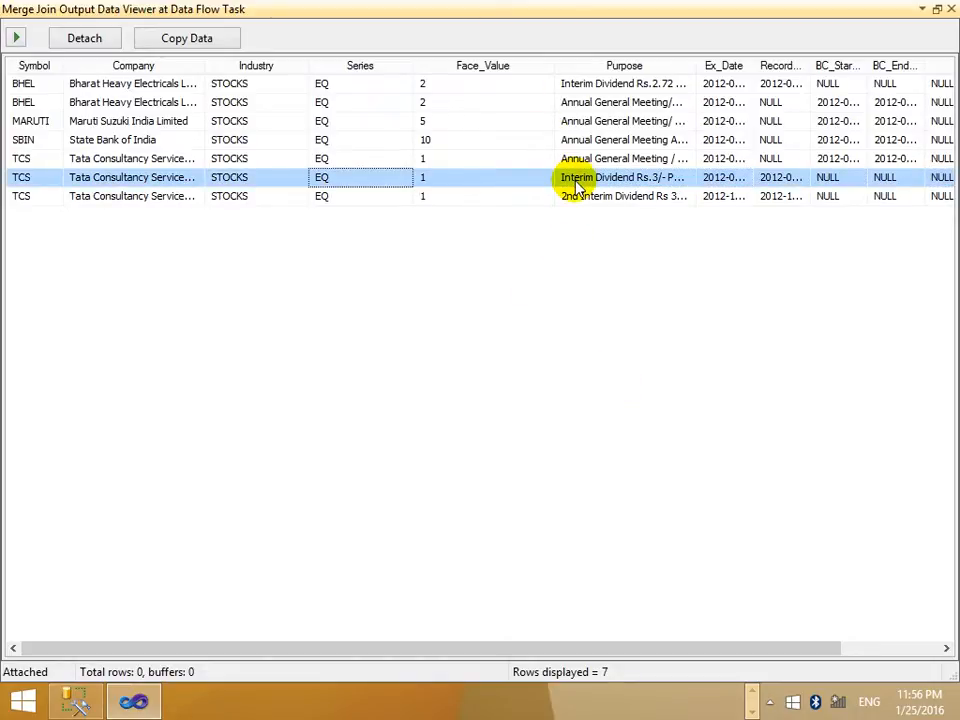
click(950, 10)
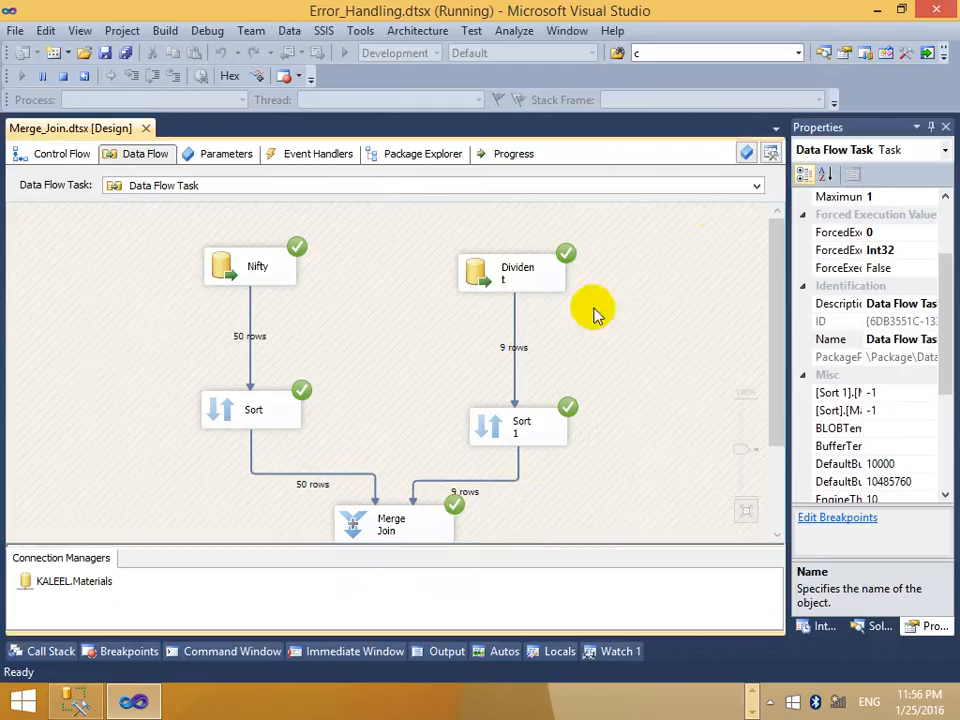
click(63, 77)
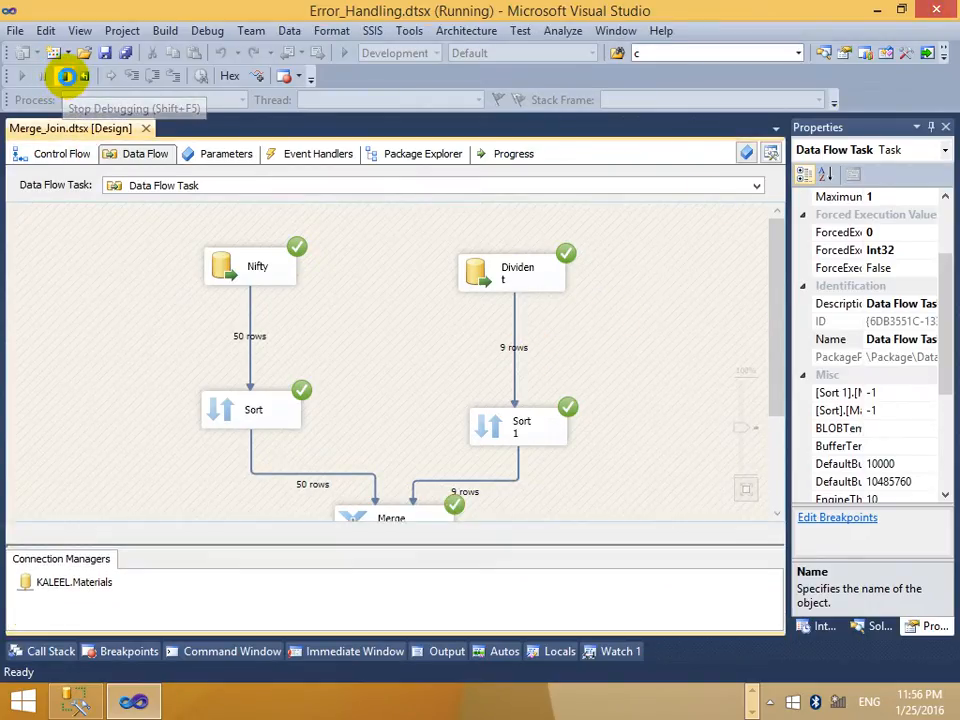
Change the join type of the Merge Join transformation to Left outer join and accept the change.
right_click(393, 284)
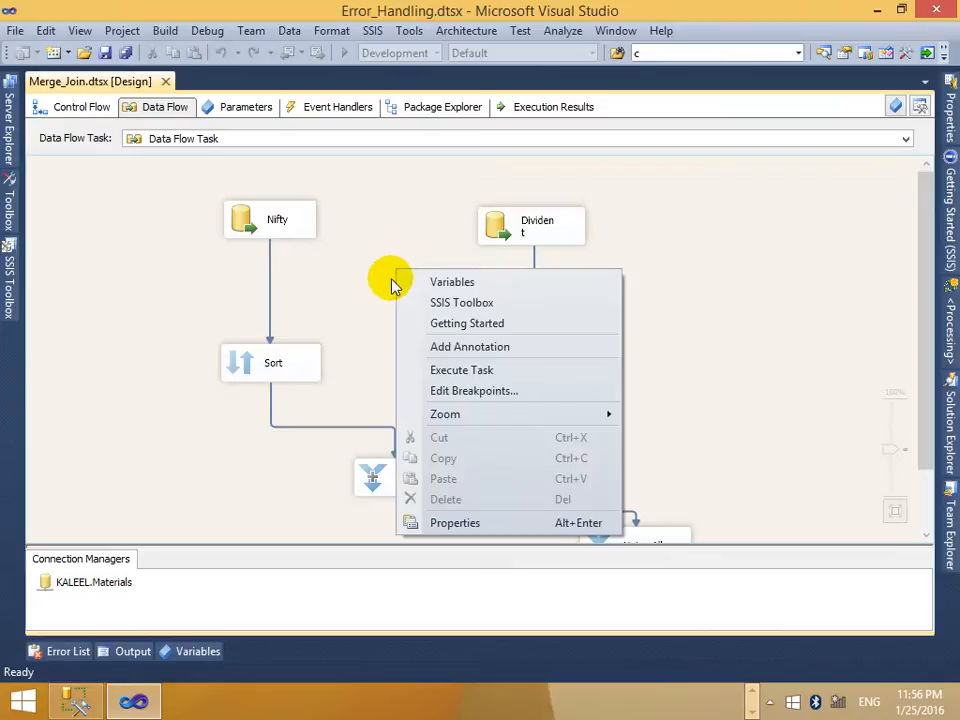
click(390, 283)
click(407, 471)
right_click(409, 466)
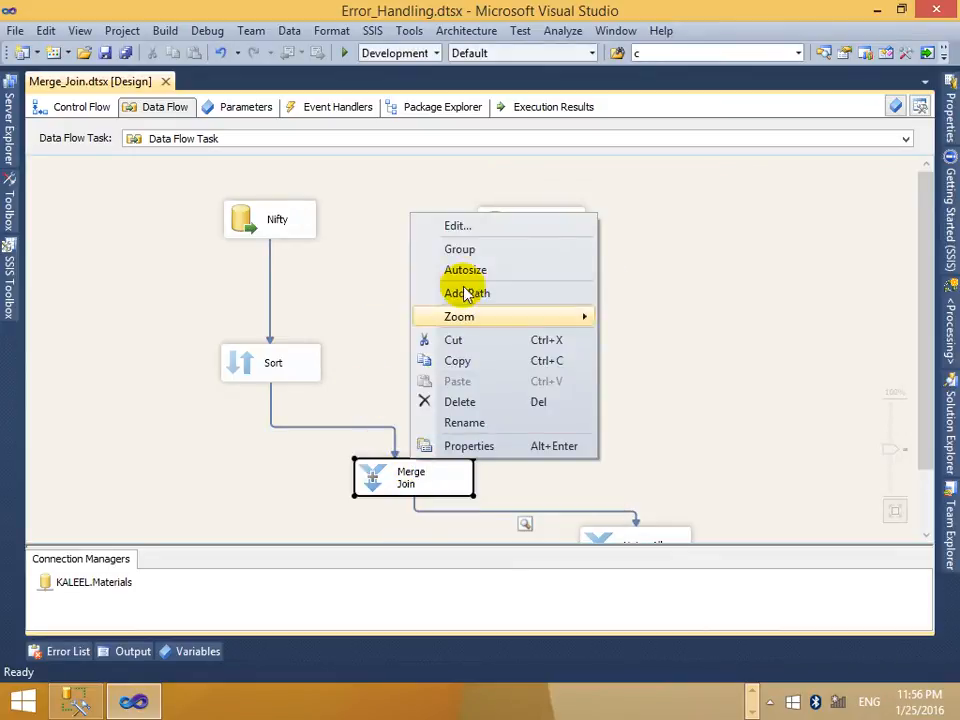
click(462, 222)
click(468, 122)
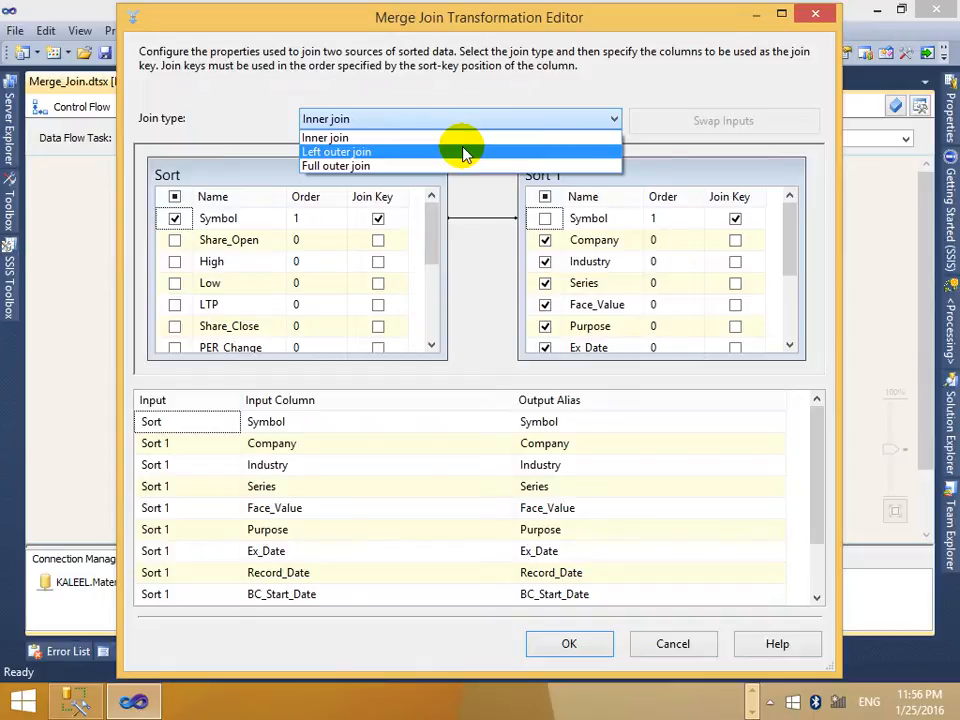
click(463, 152)
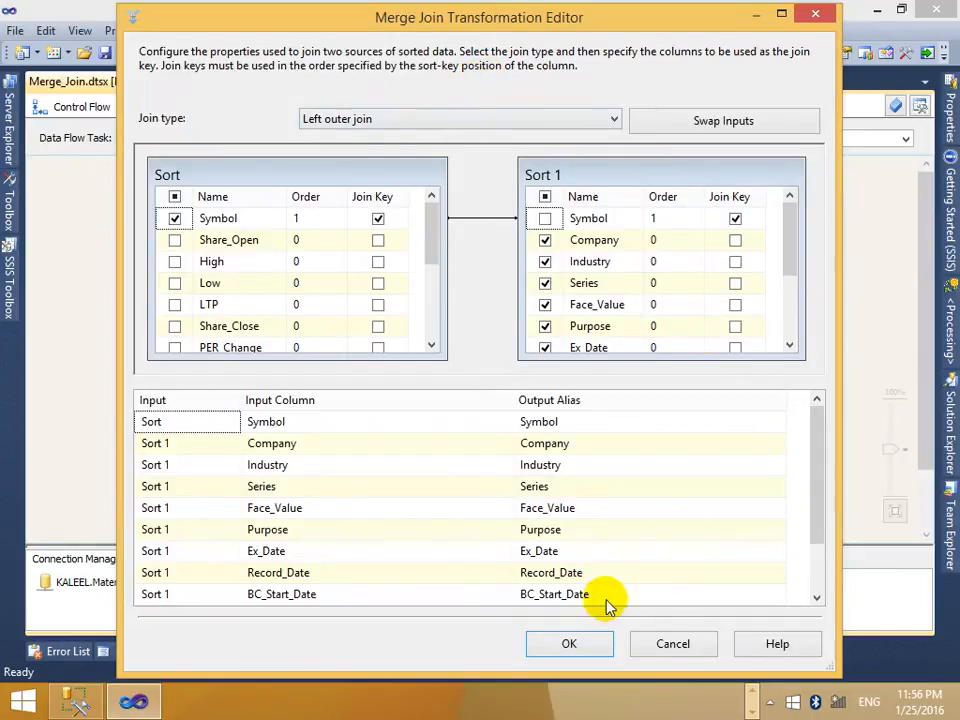
click(569, 644)
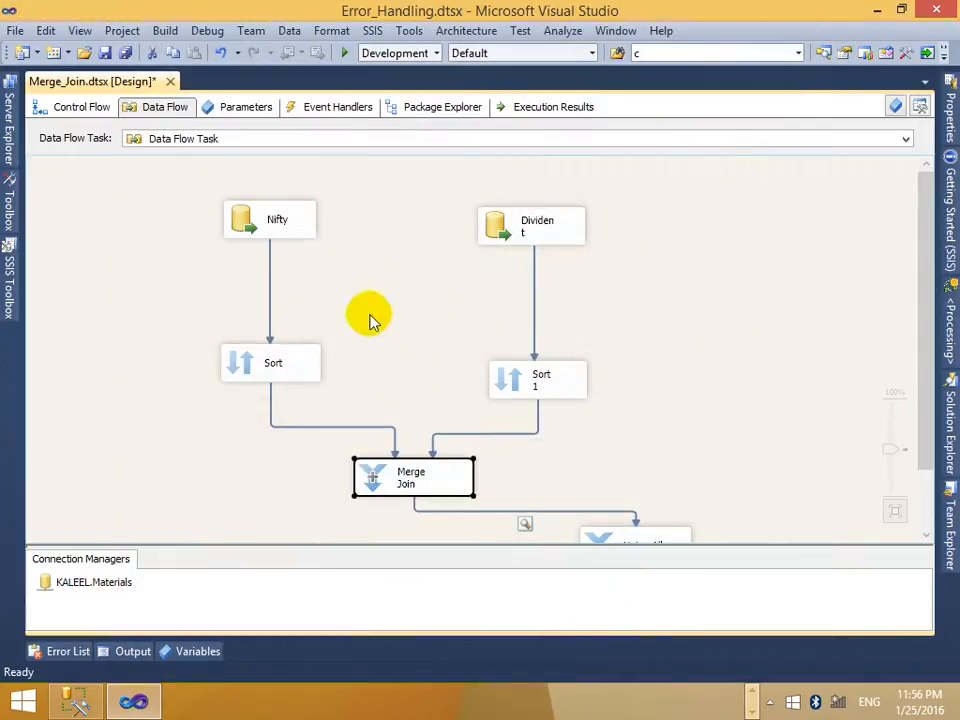
click(692, 362)
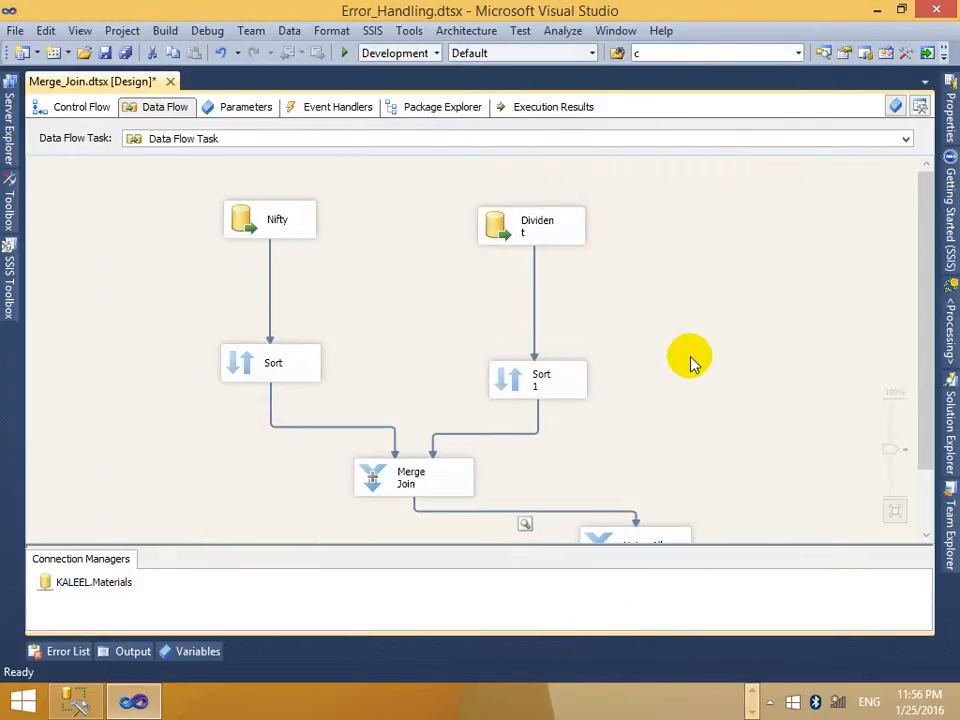
click(342, 52)
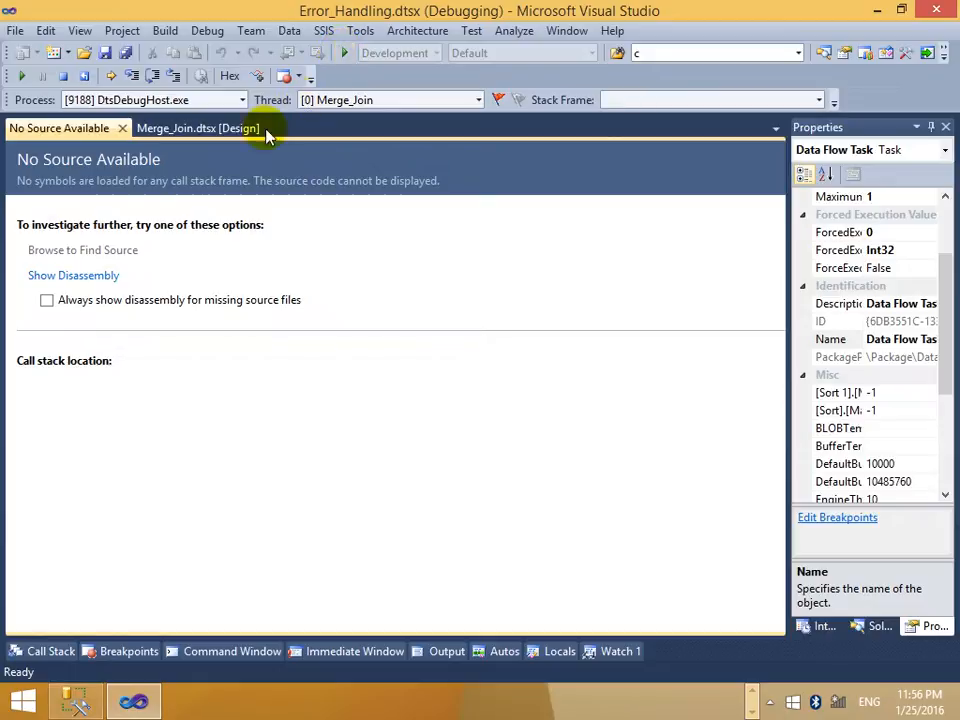
click(122, 128)
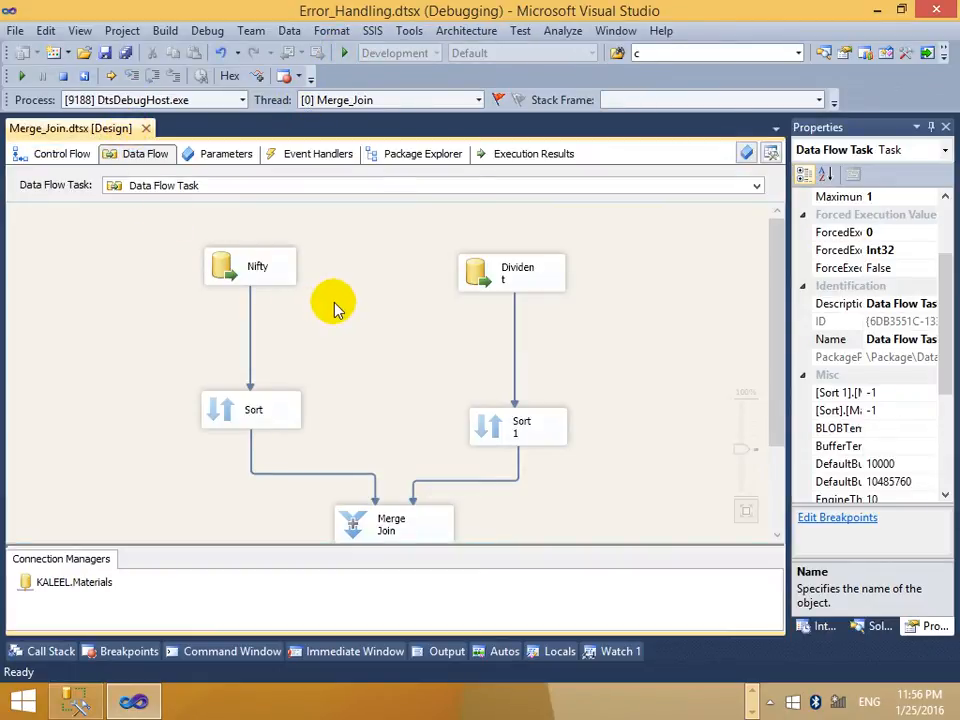
click(62, 77)
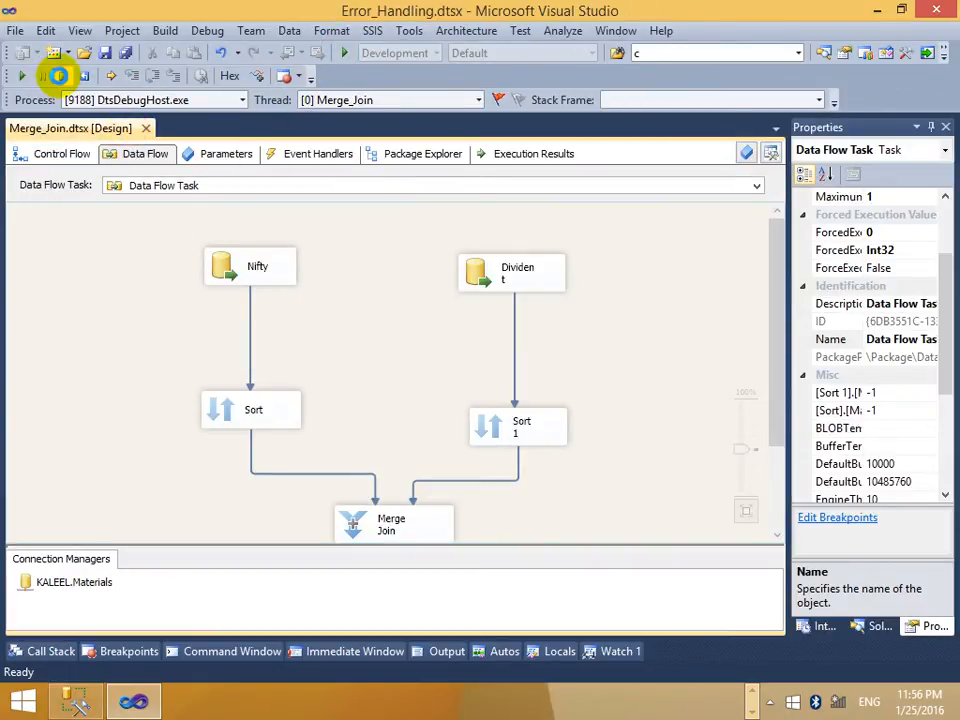
Run the package, examine the left outer join rows in the maximized data viewer, and end the debugging session.
click(344, 56)
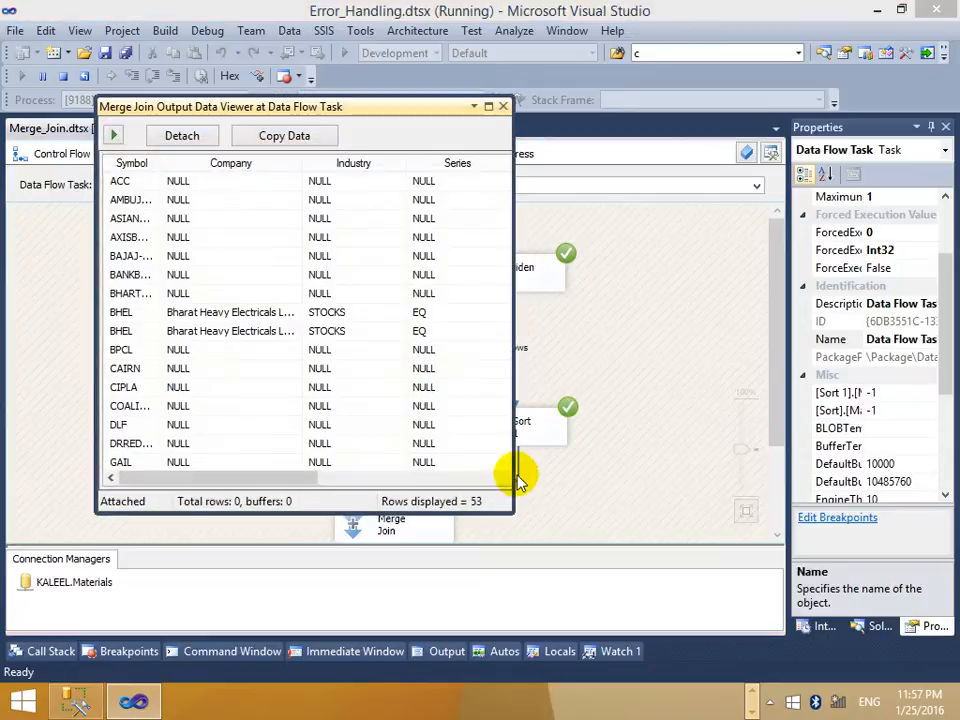
click(488, 107)
click(406, 368)
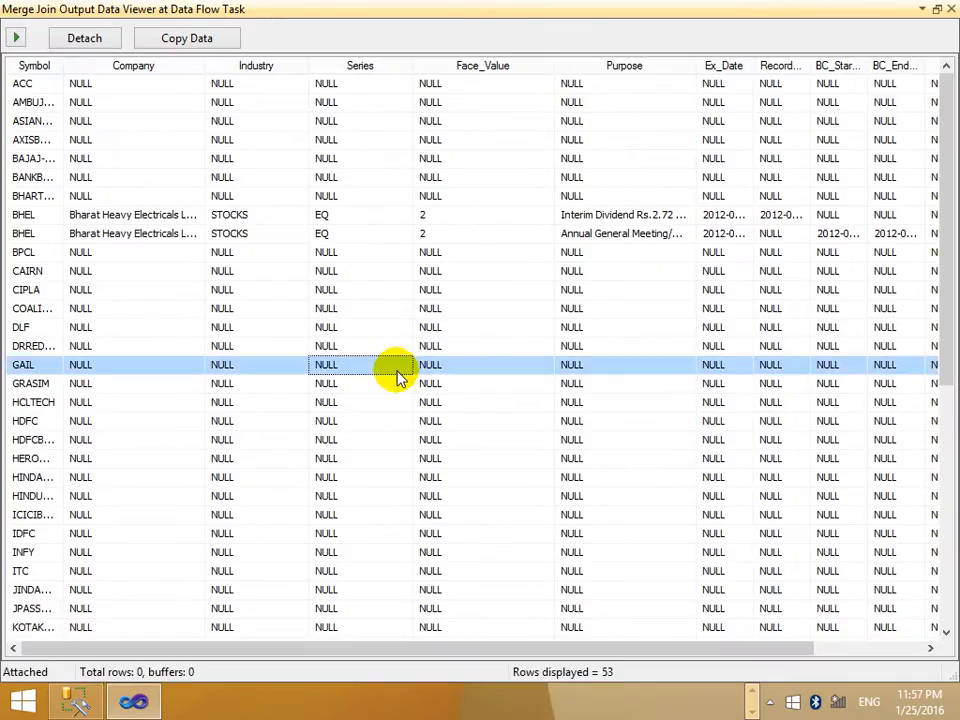
scroll(400, 400, down, 8)
scroll(450, 592, up, 8)
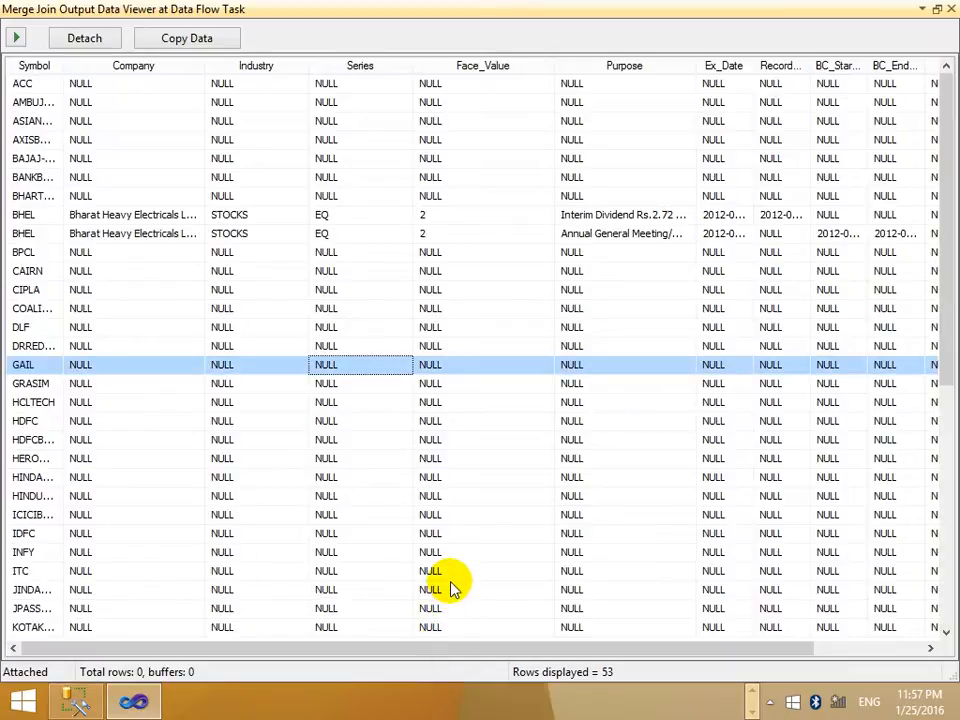
click(951, 10)
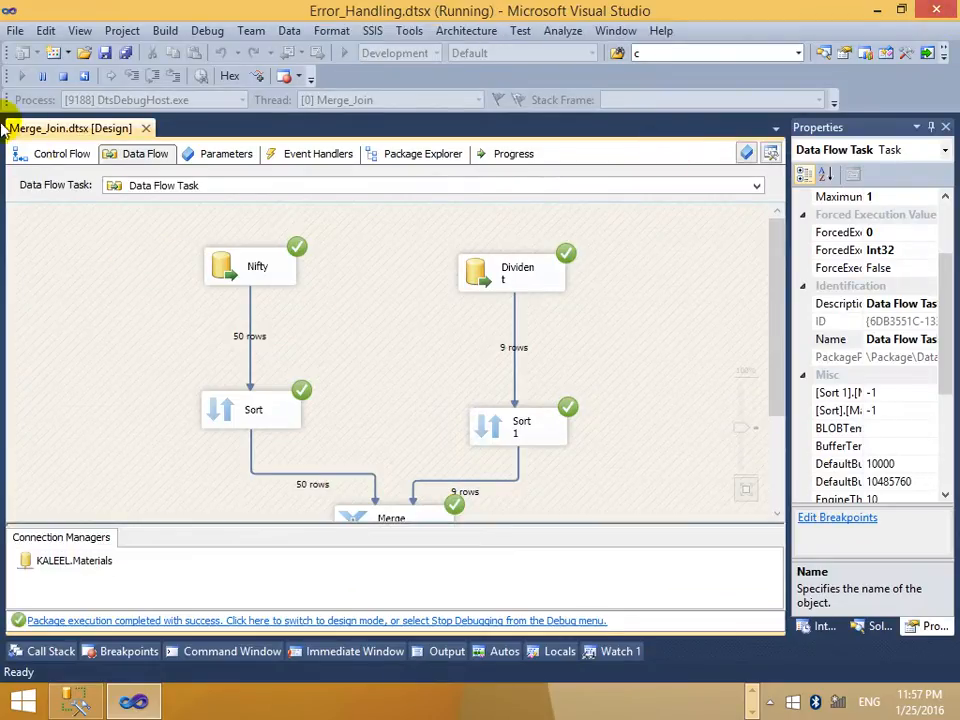
click(60, 75)
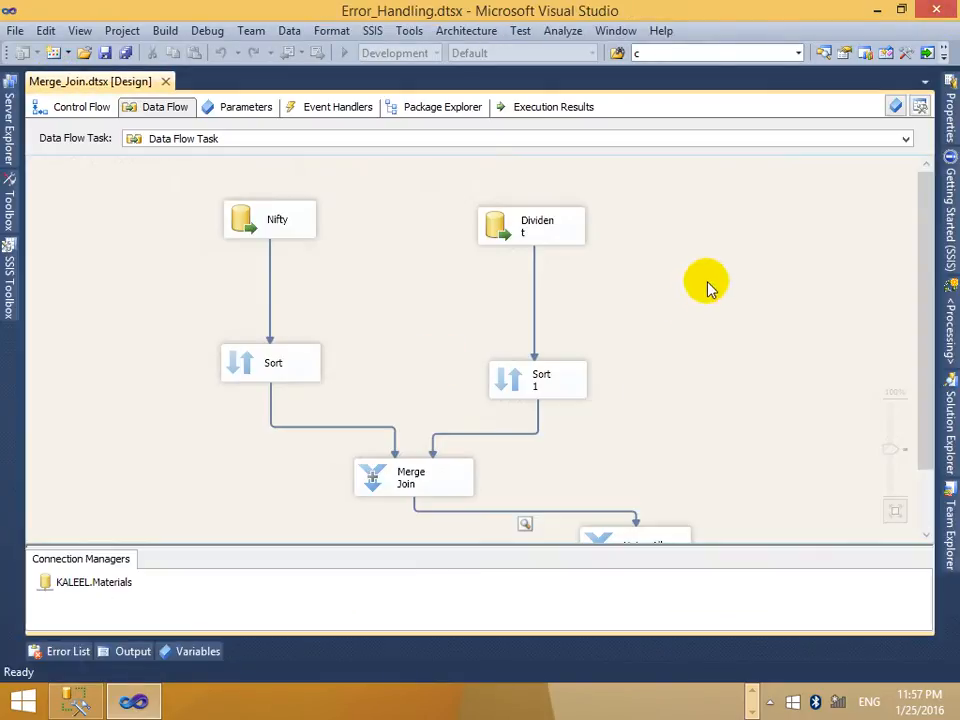
Swap the inputs of the Merge Join transformation, keeping the Left outer join type, and accept the change.
click(80, 112)
click(165, 107)
right_click(443, 280)
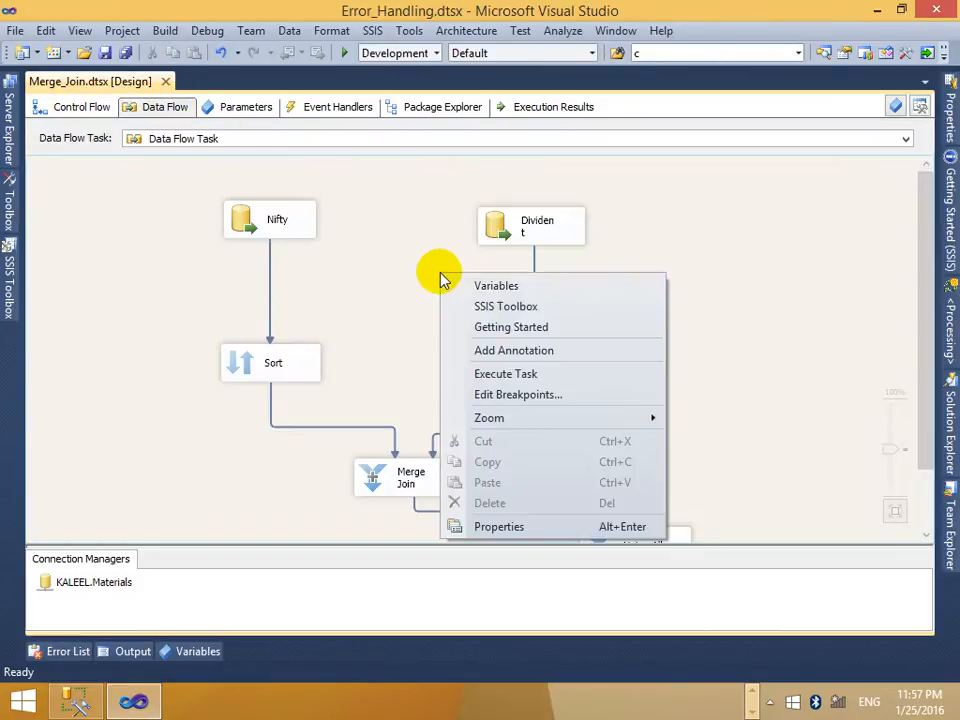
click(407, 422)
click(429, 476)
right_click(429, 470)
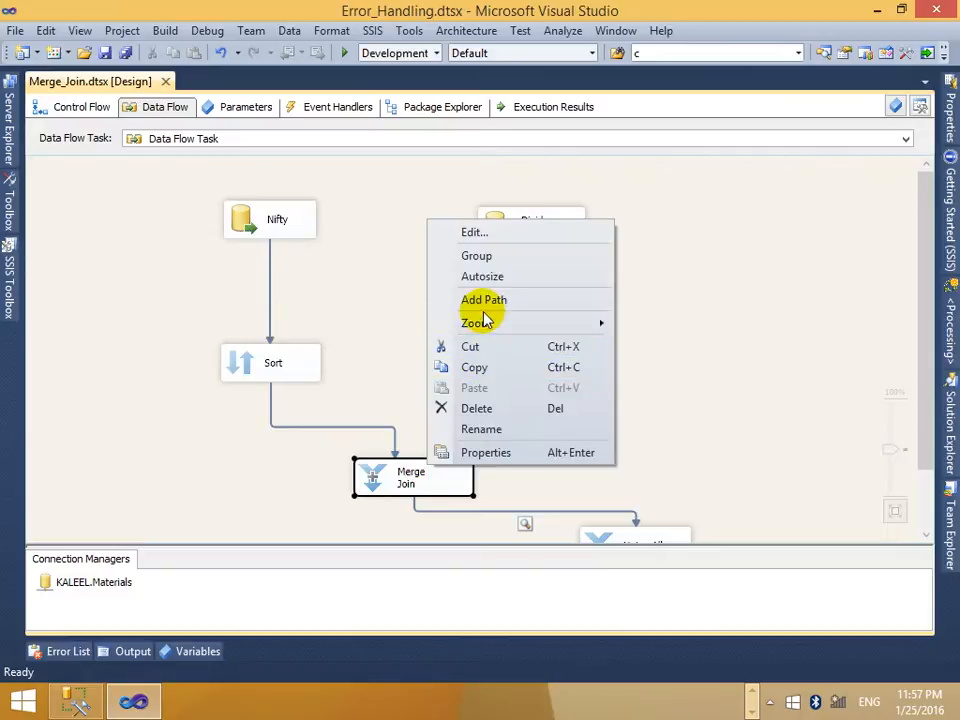
click(474, 232)
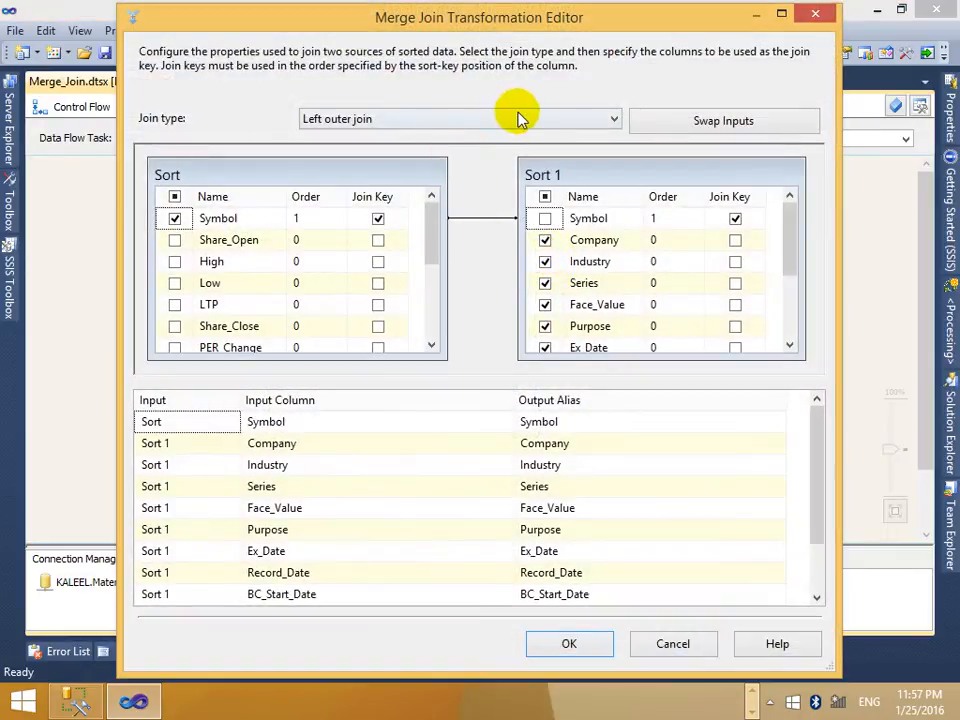
click(518, 119)
click(478, 152)
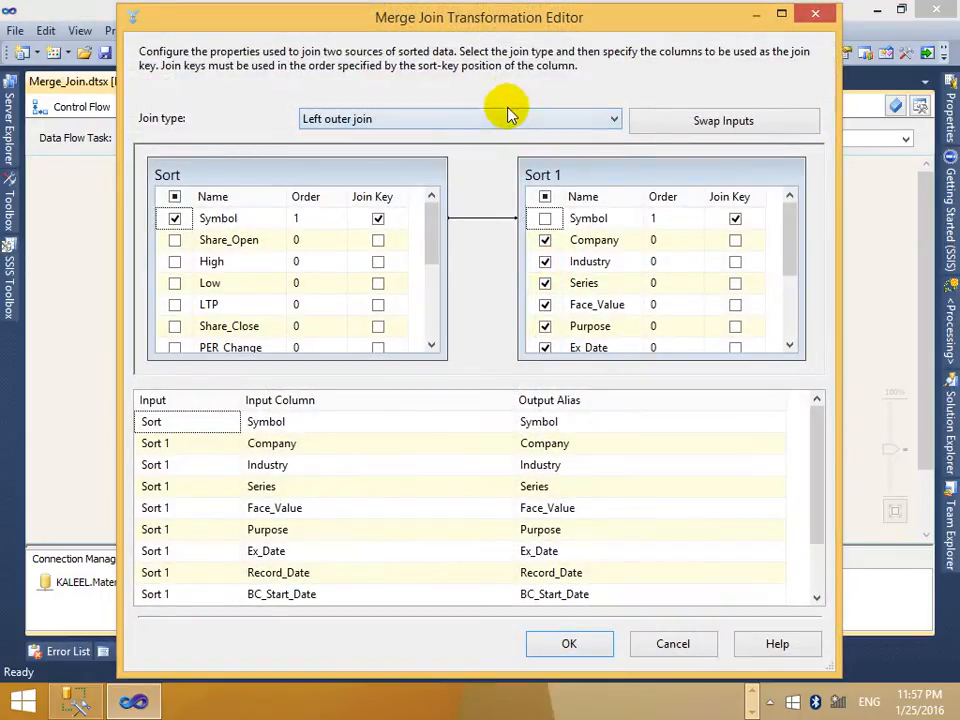
click(773, 129)
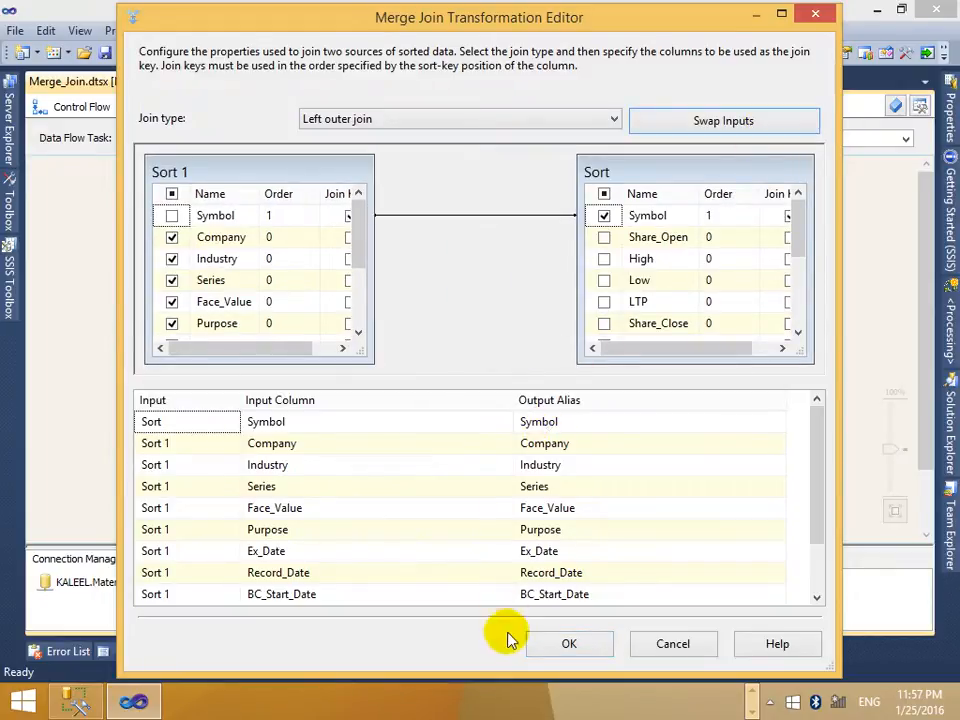
click(564, 647)
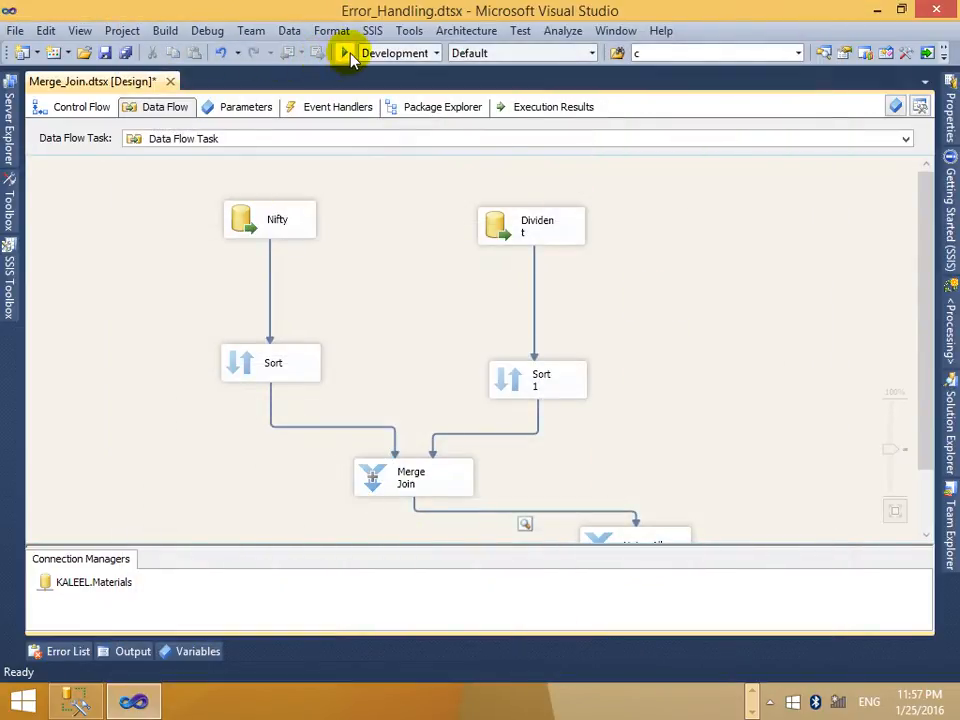
Run the package with the swapped inputs, examine the Merge Join output in the maximized data viewer, and stop debugging.
click(346, 54)
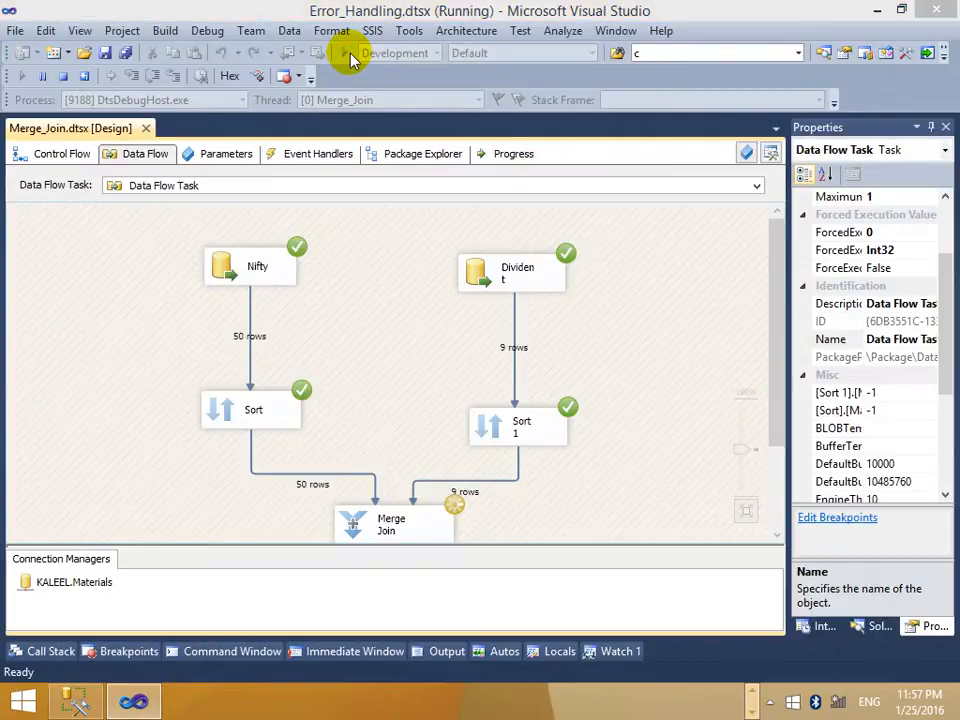
click(488, 106)
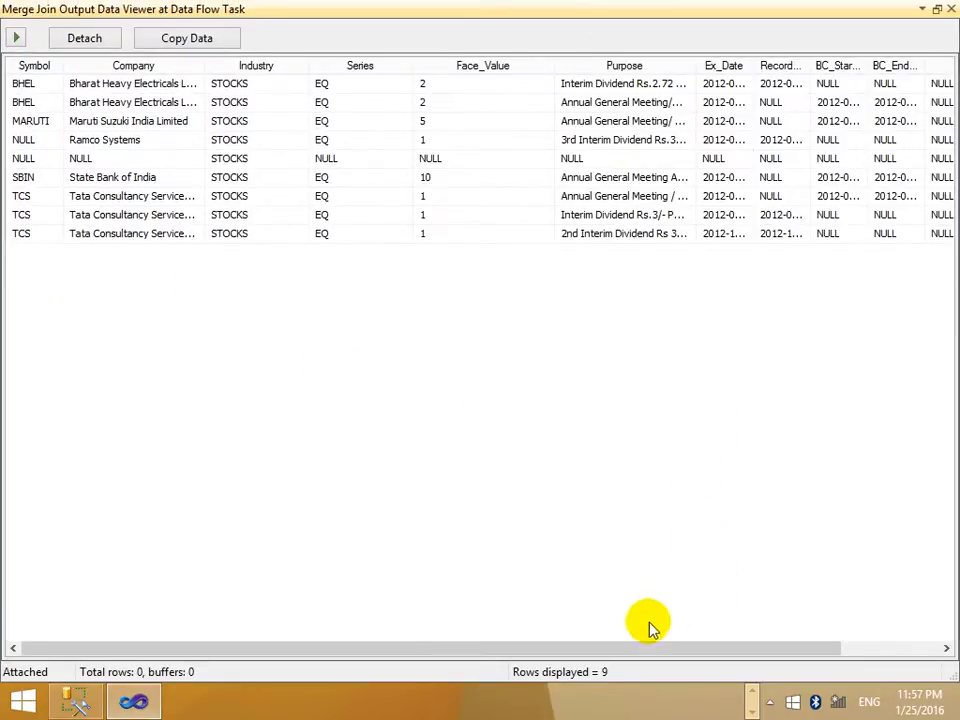
click(951, 8)
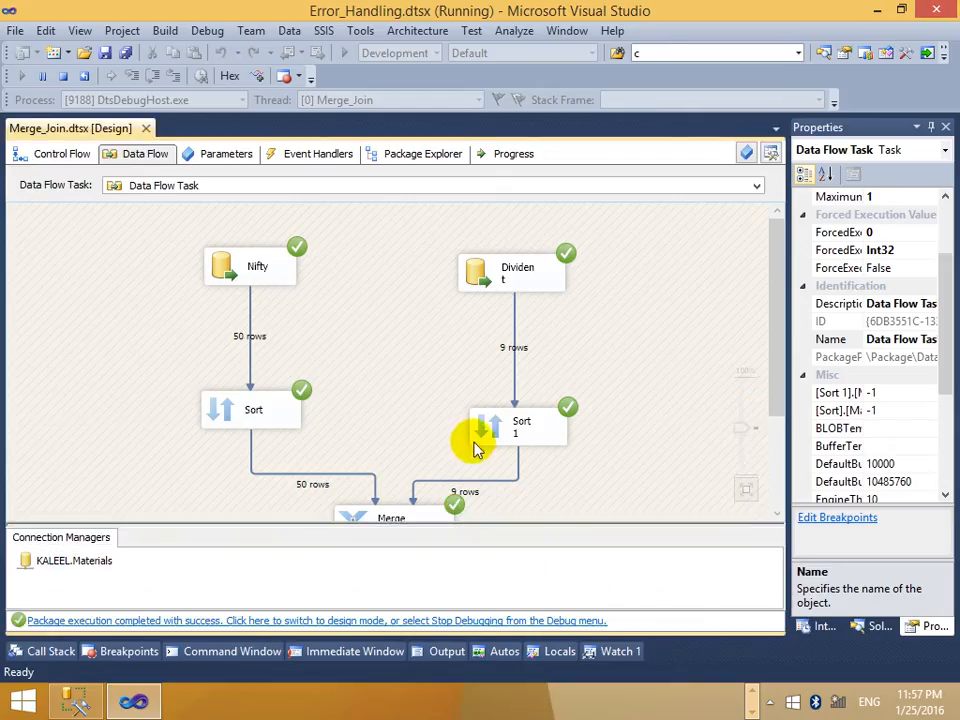
click(62, 76)
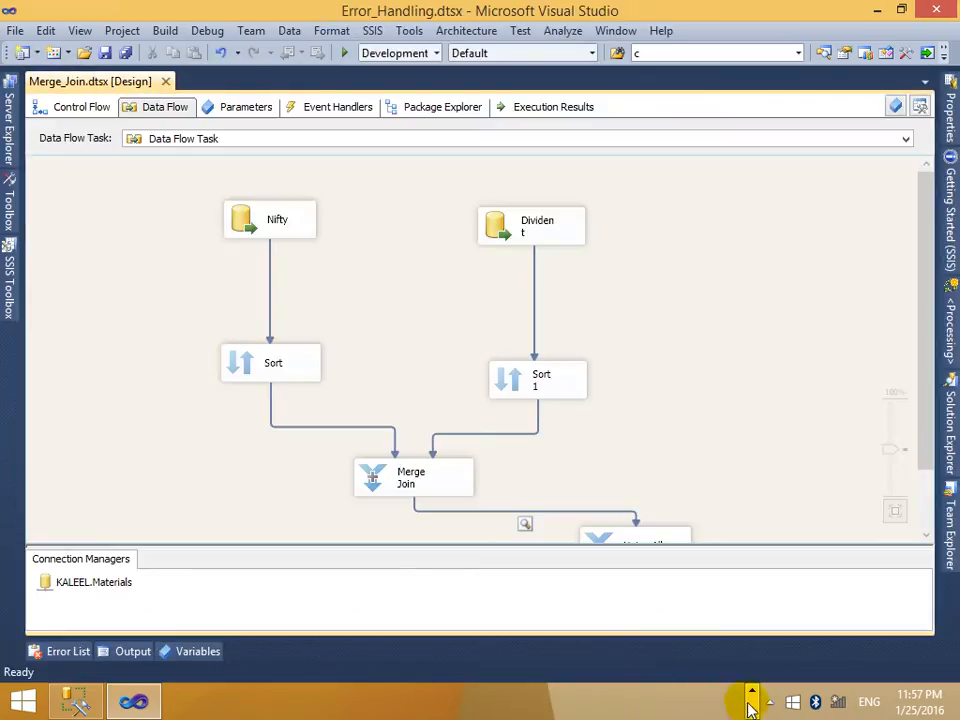
click(752, 690)
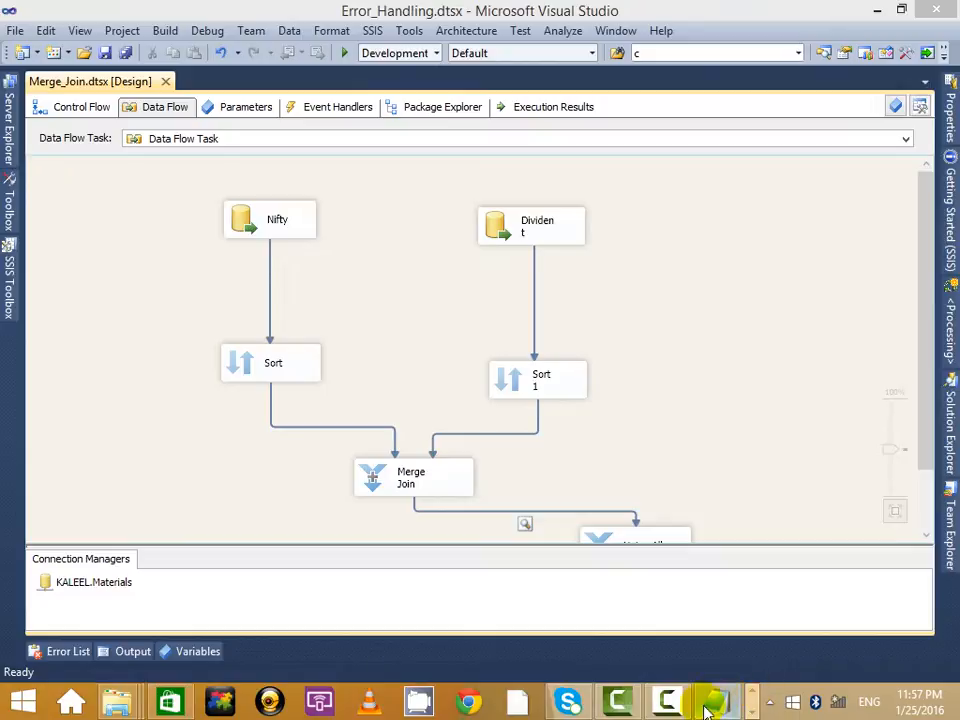
click(668, 706)
click(919, 564)
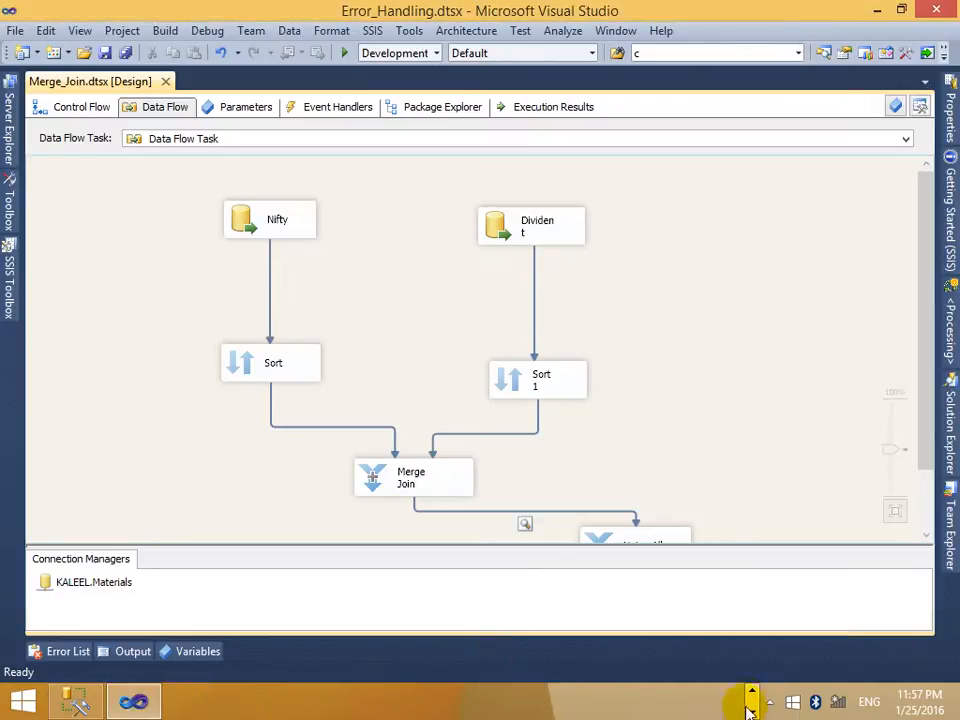
Switch to SQL Server Management Studio, examine the left and full outer join queries with their row-count comments, and return to Visual Studio.
click(98, 697)
scroll(208, 510, down, 4)
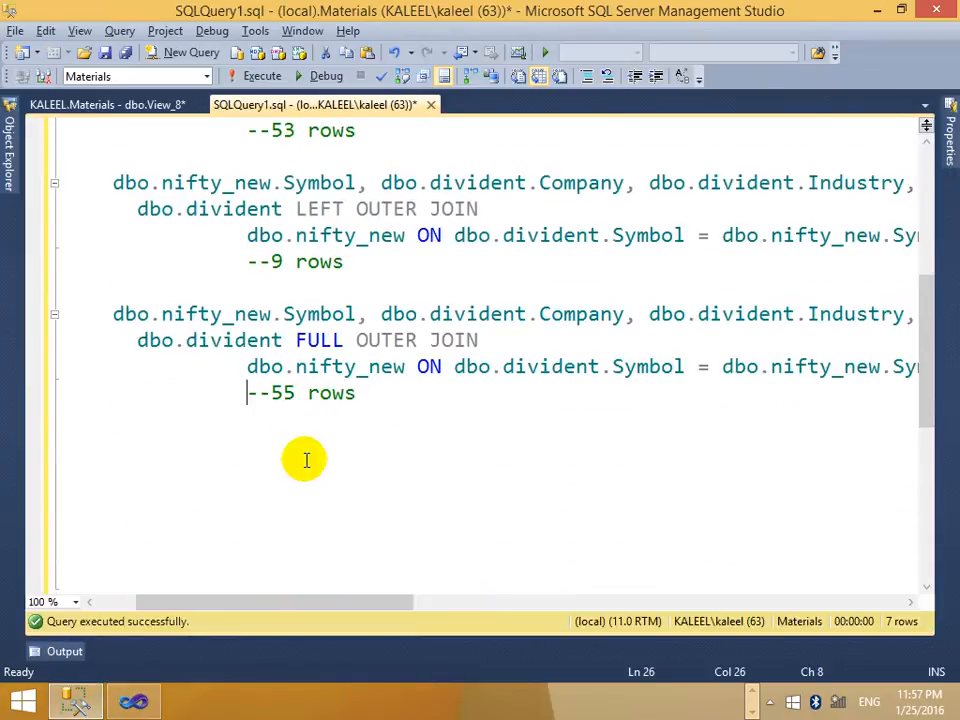
drag(369, 253, 215, 240)
click(542, 285)
key(alt+Tab)
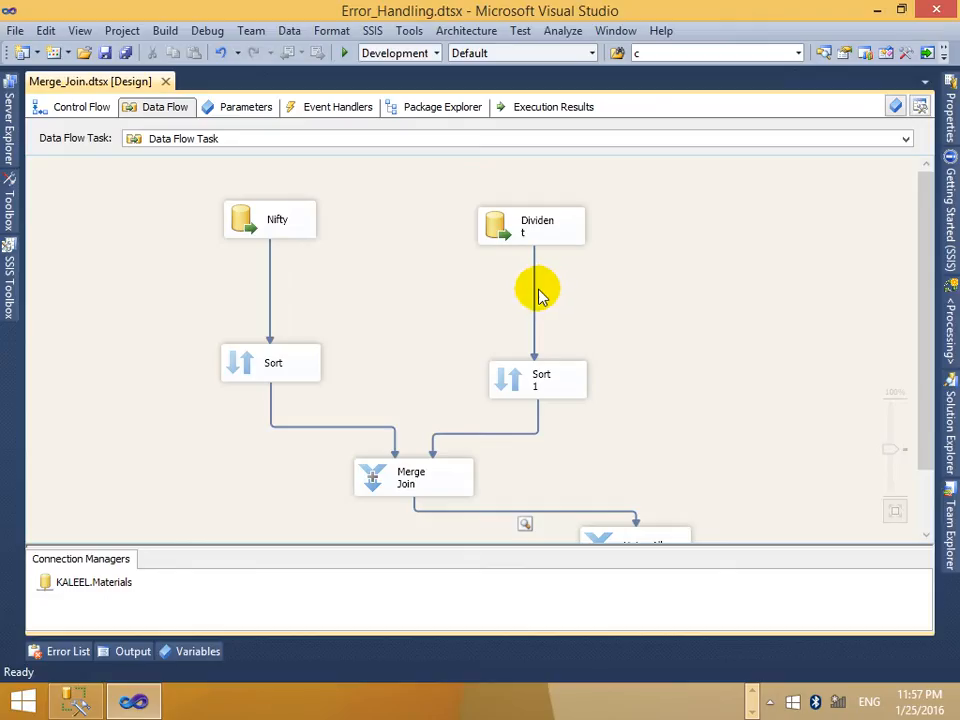
Change the join type of the existing Merge Join transformation to Full outer join and accept the change.
right_click(407, 483)
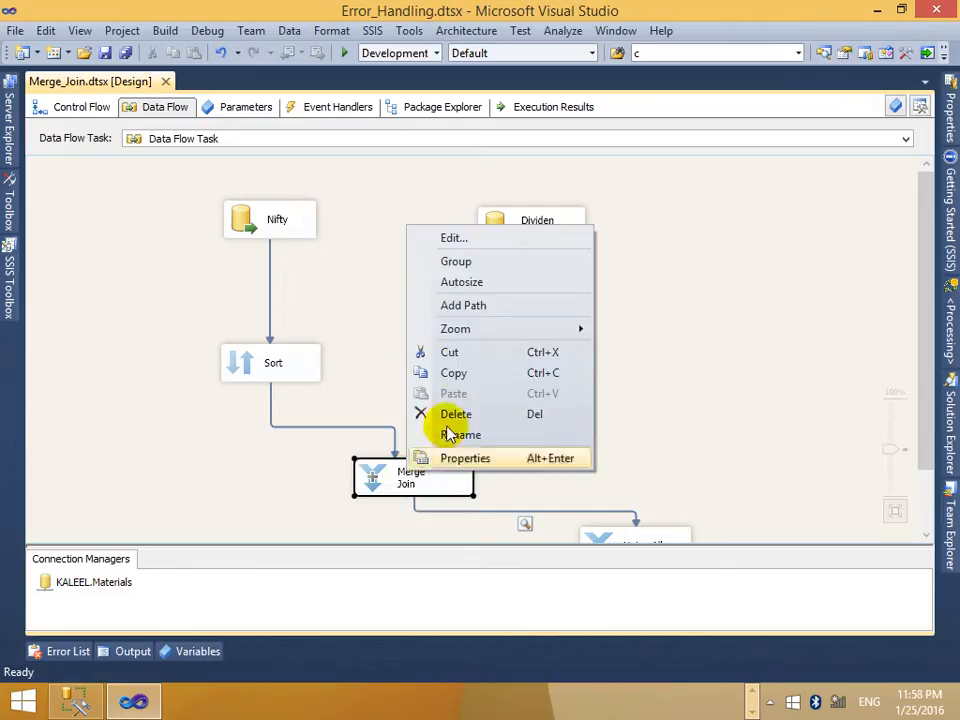
click(475, 240)
click(440, 118)
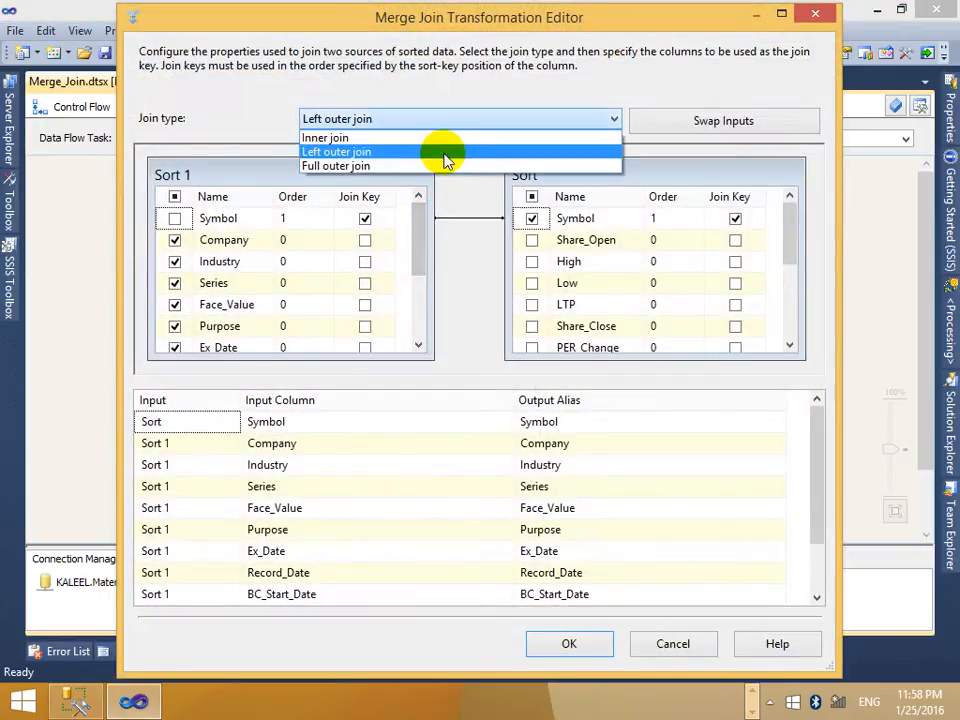
click(444, 165)
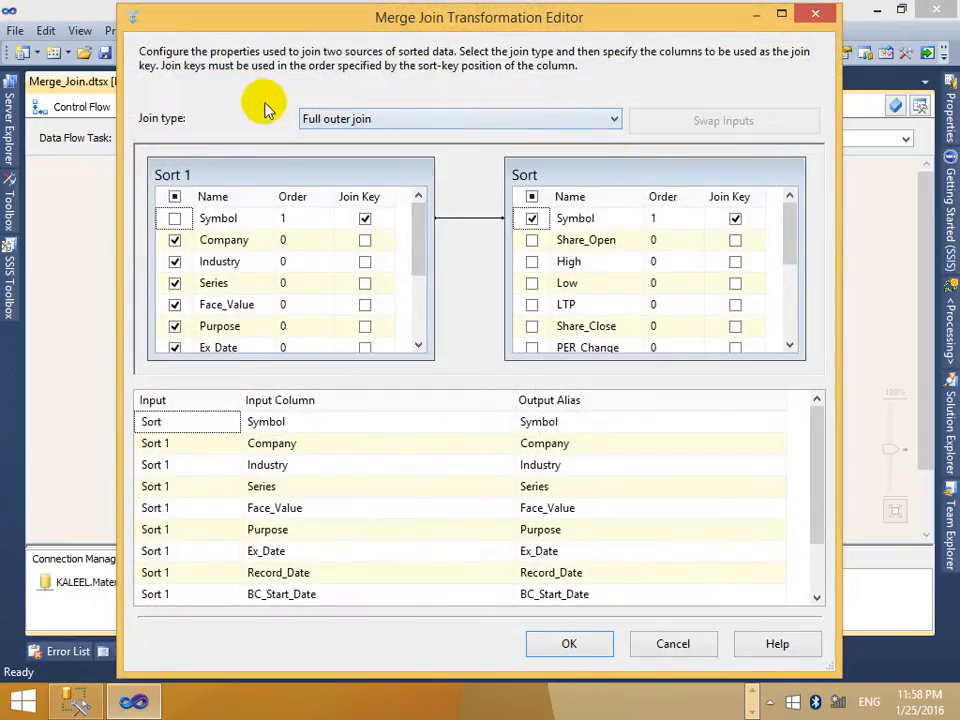
click(566, 644)
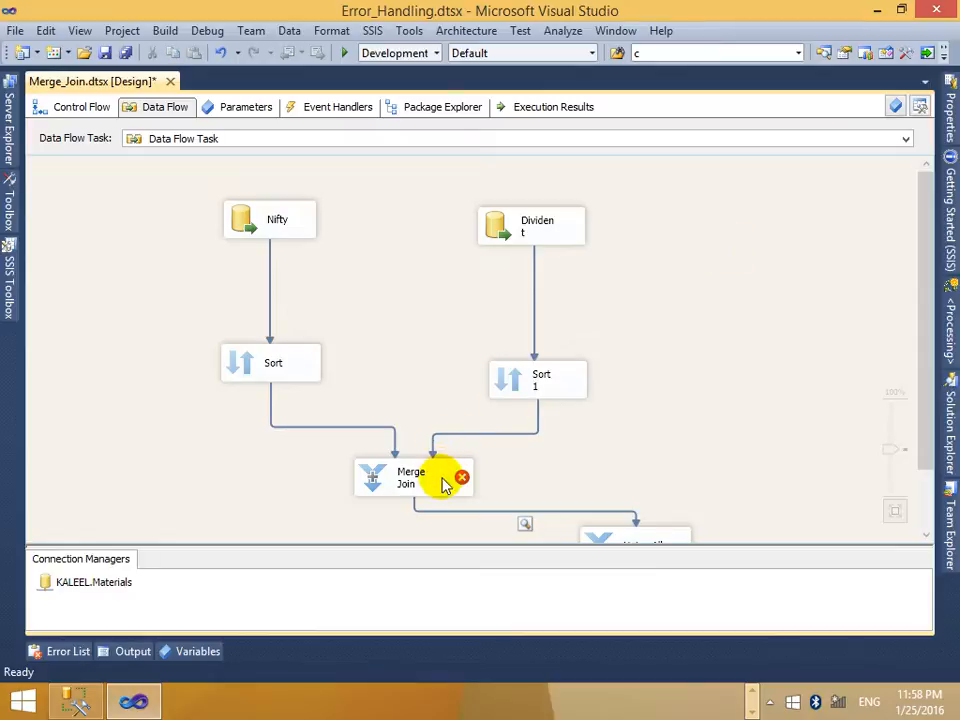
Try to reopen the Merge Join transformation for editing.
mouse_move(446, 484)
scroll(568, 429, down, 2)
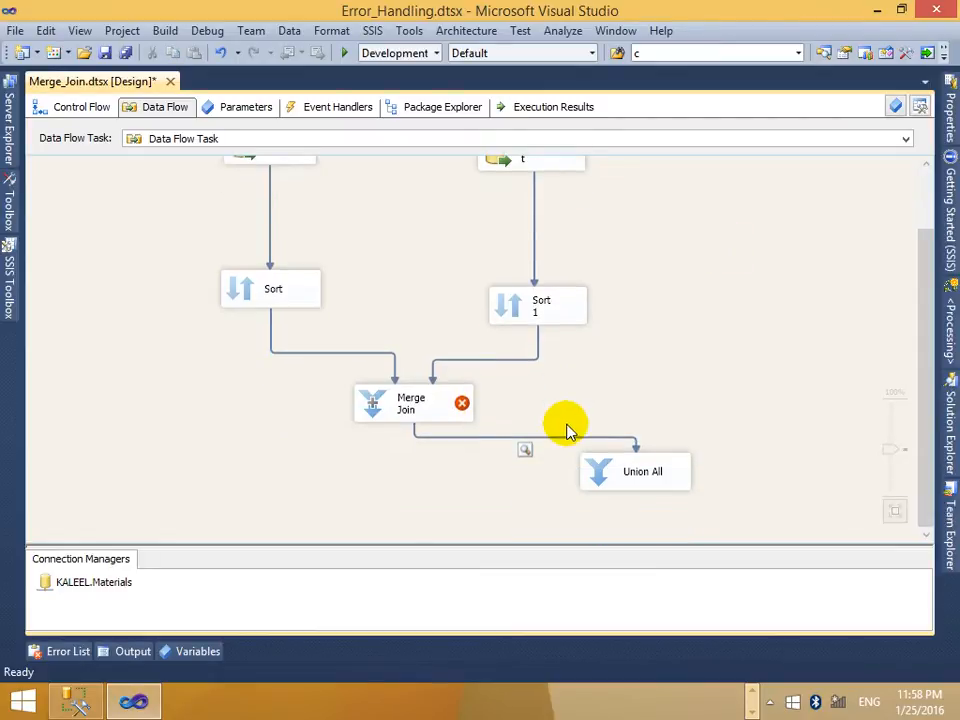
right_click(446, 399)
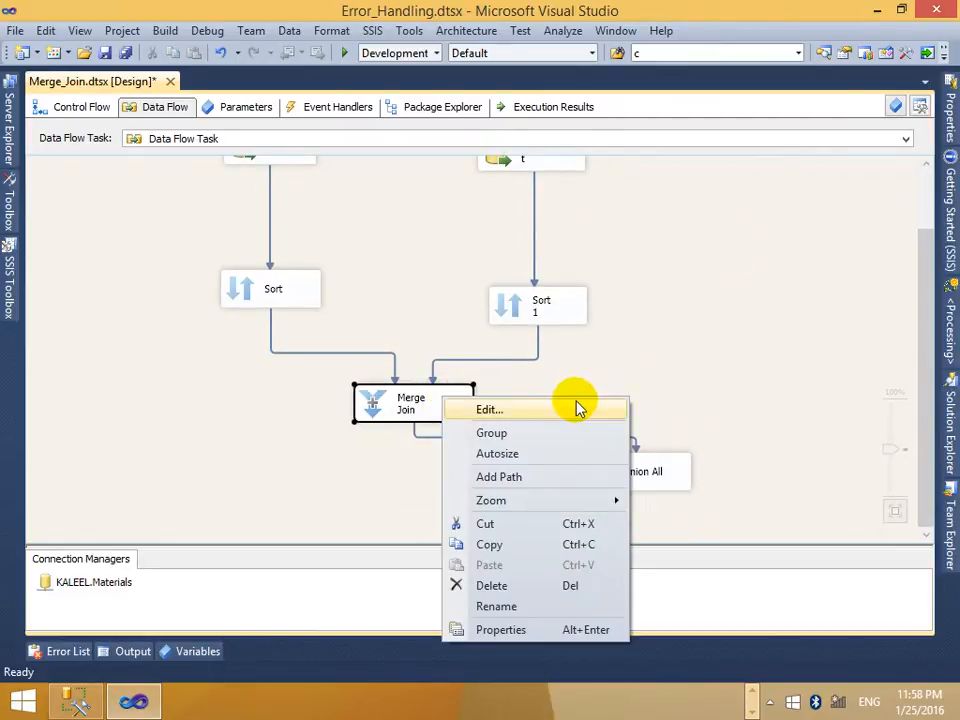
click(576, 406)
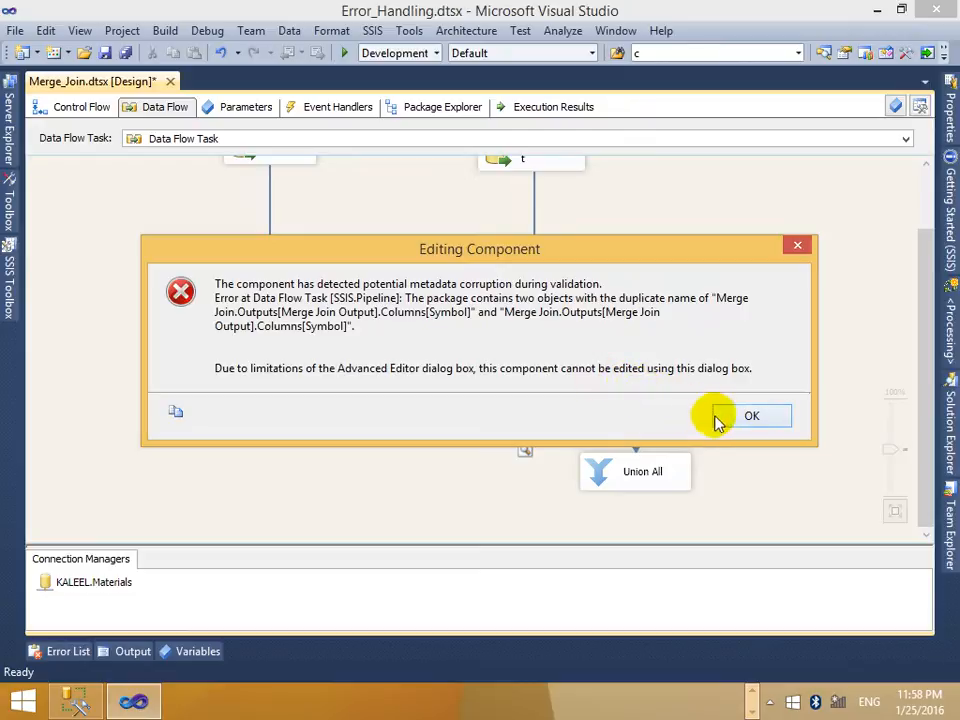
click(716, 418)
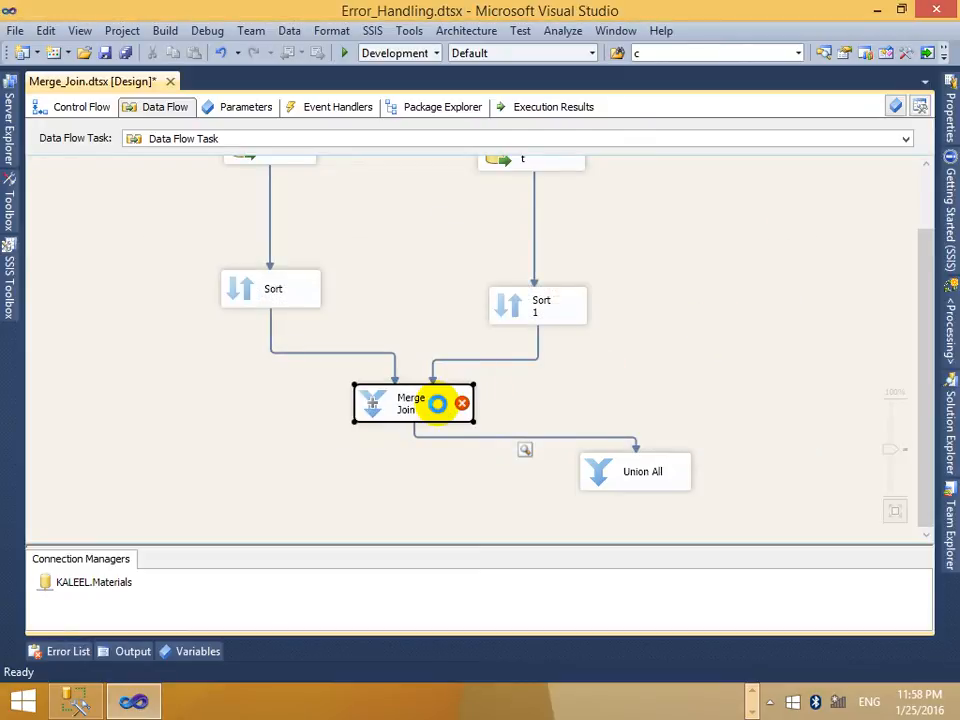
Delete the faulty Merge Join transformation and add a new Merge Join below the two Sort transformations.
key(Delete)
click(9, 283)
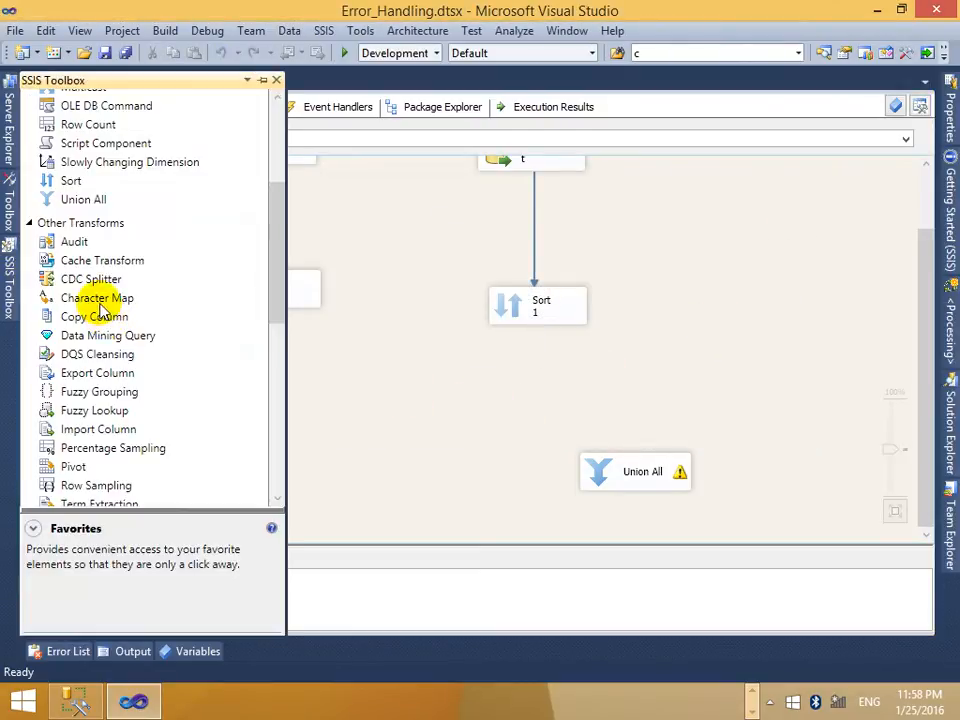
drag(274, 261, 268, 167)
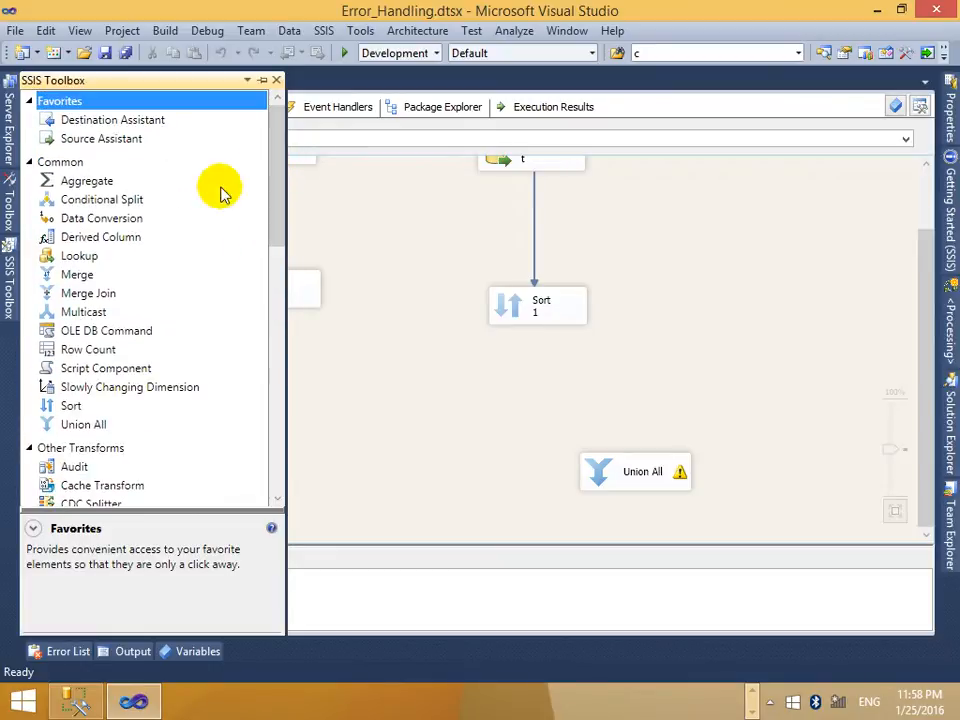
drag(71, 295, 440, 390)
click(255, 290)
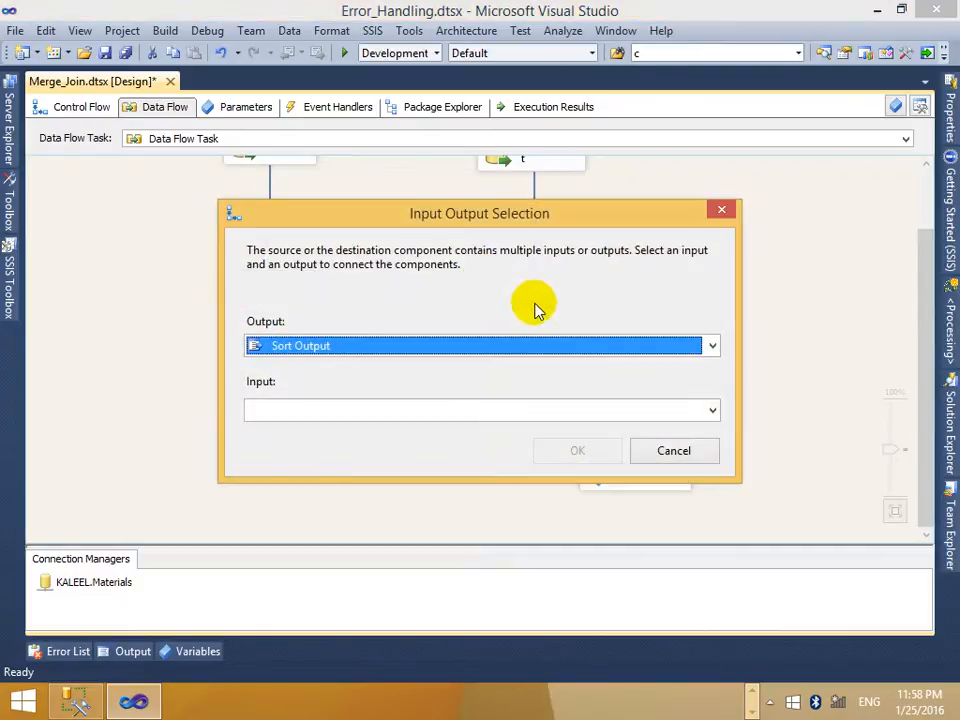
click(563, 353)
click(510, 367)
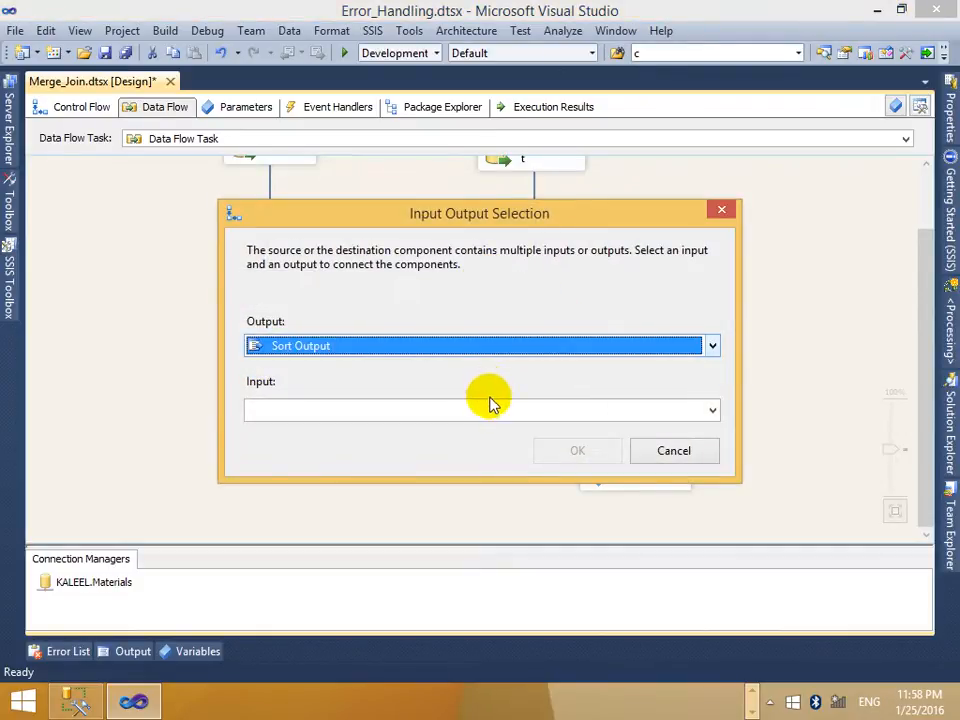
click(476, 416)
click(455, 435)
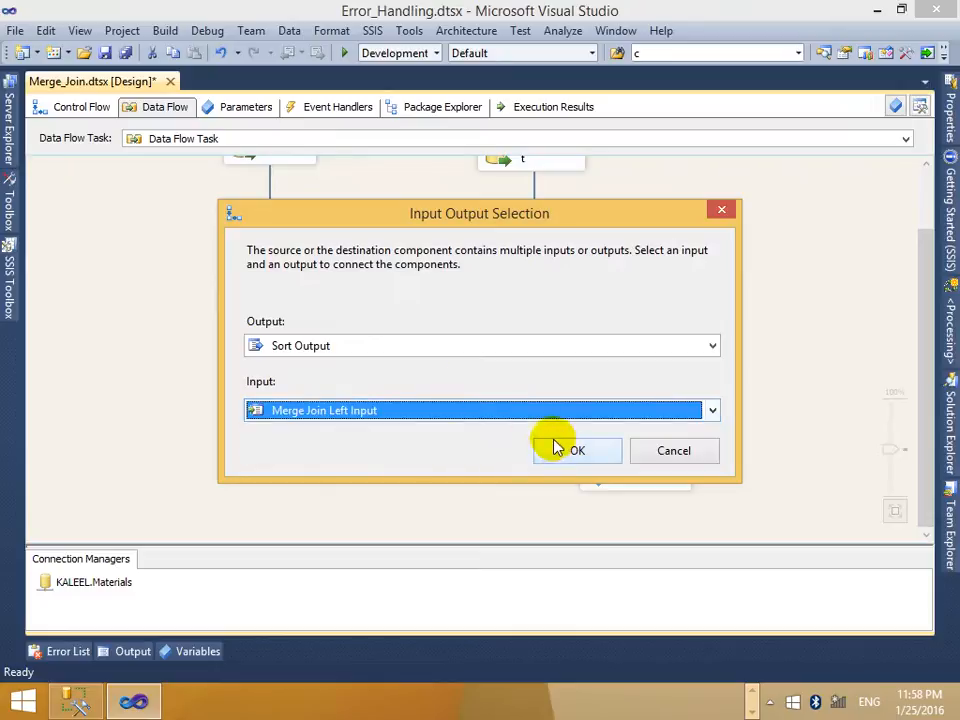
click(722, 216)
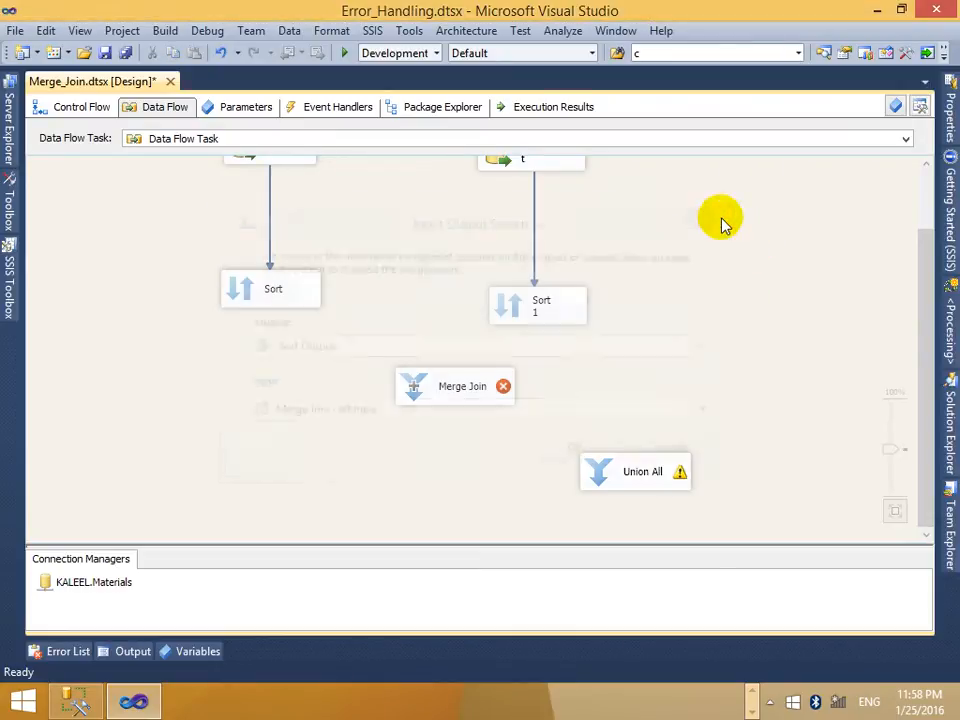
Examine the sort column settings of the Sort transformation under the Nifty source and close its editor unchanged.
click(272, 293)
right_click(276, 293)
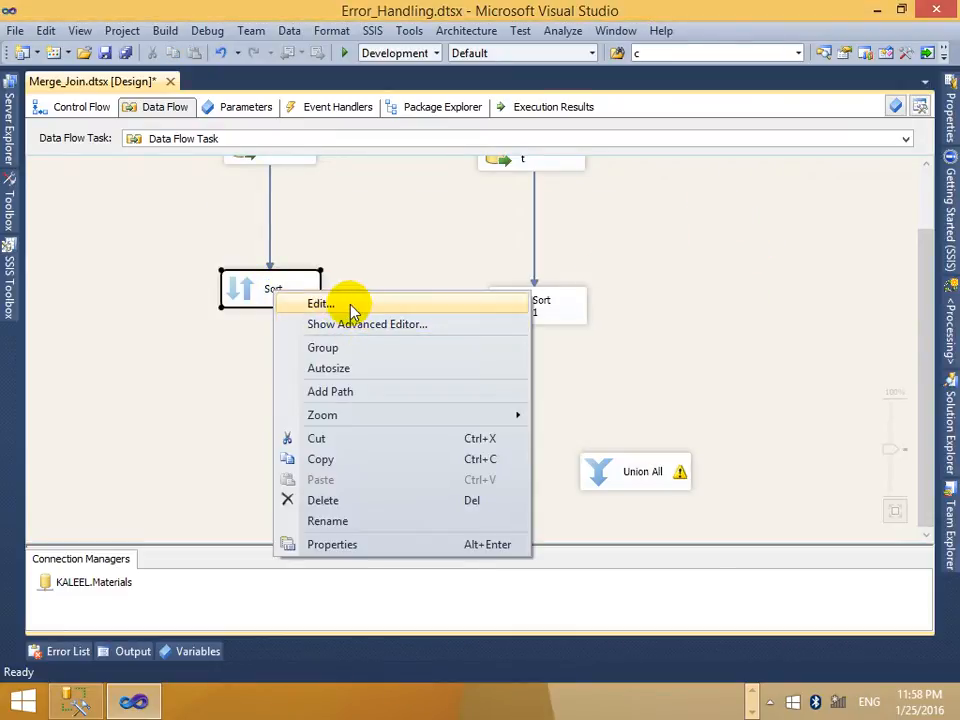
click(368, 303)
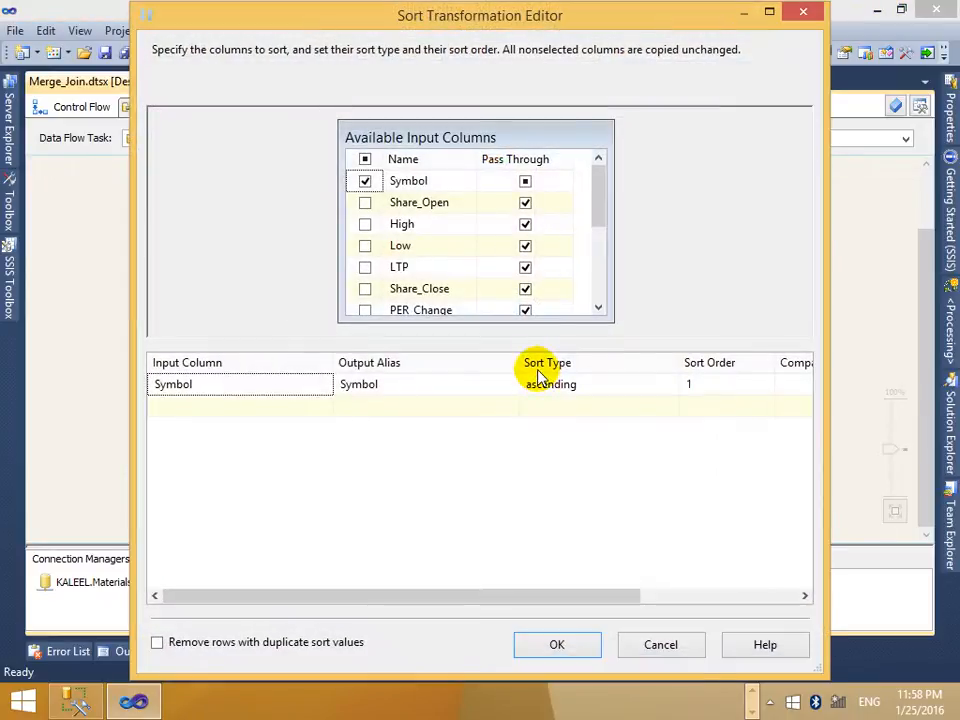
click(799, 15)
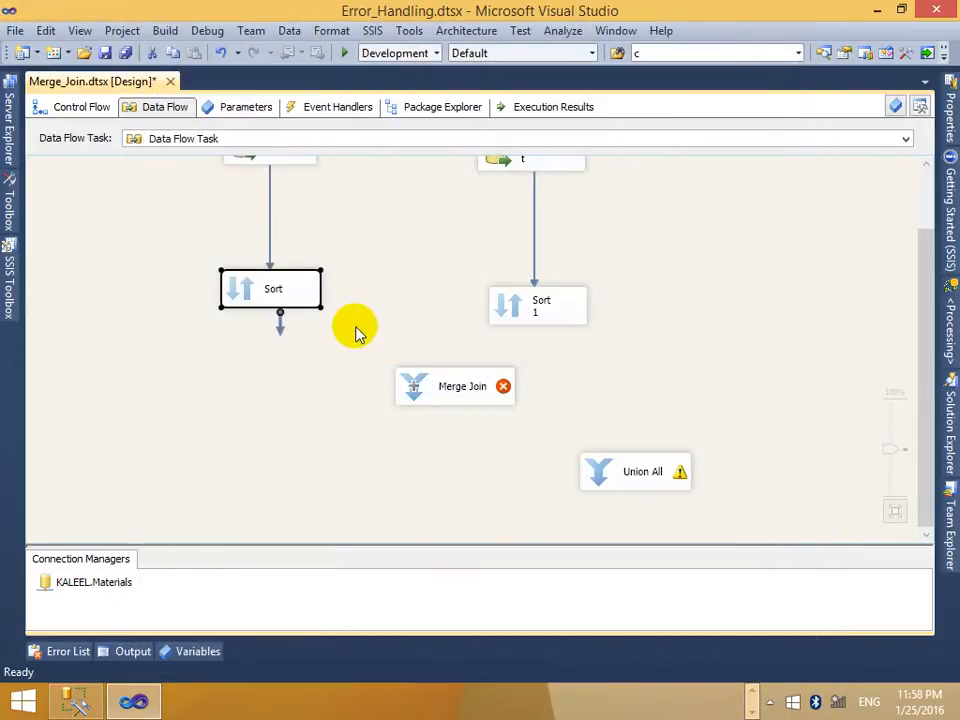
Connect the Sort output to the Merge Join Left Input, and connect Sort 1 to the Merge Join as well.
right_click(289, 294)
click(279, 321)
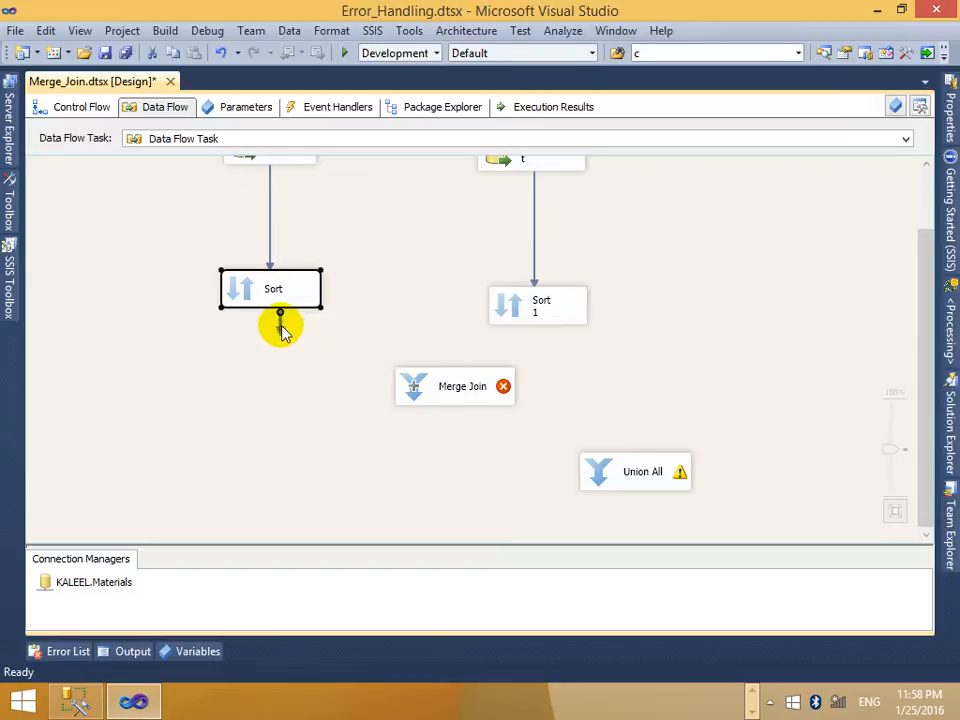
drag(281, 322, 462, 392)
click(448, 412)
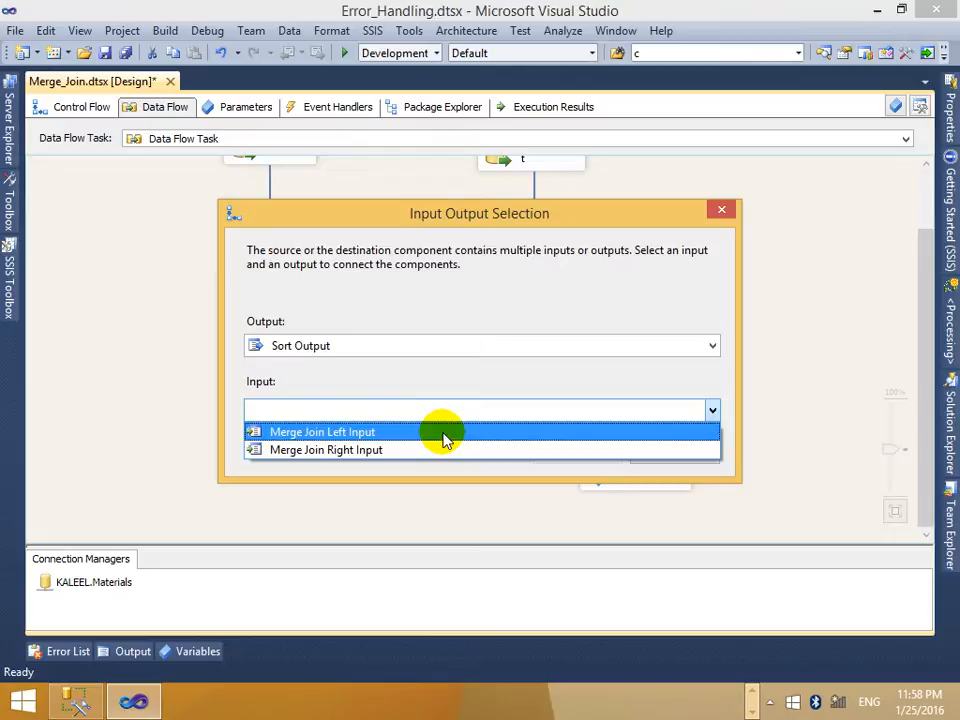
click(444, 436)
click(558, 460)
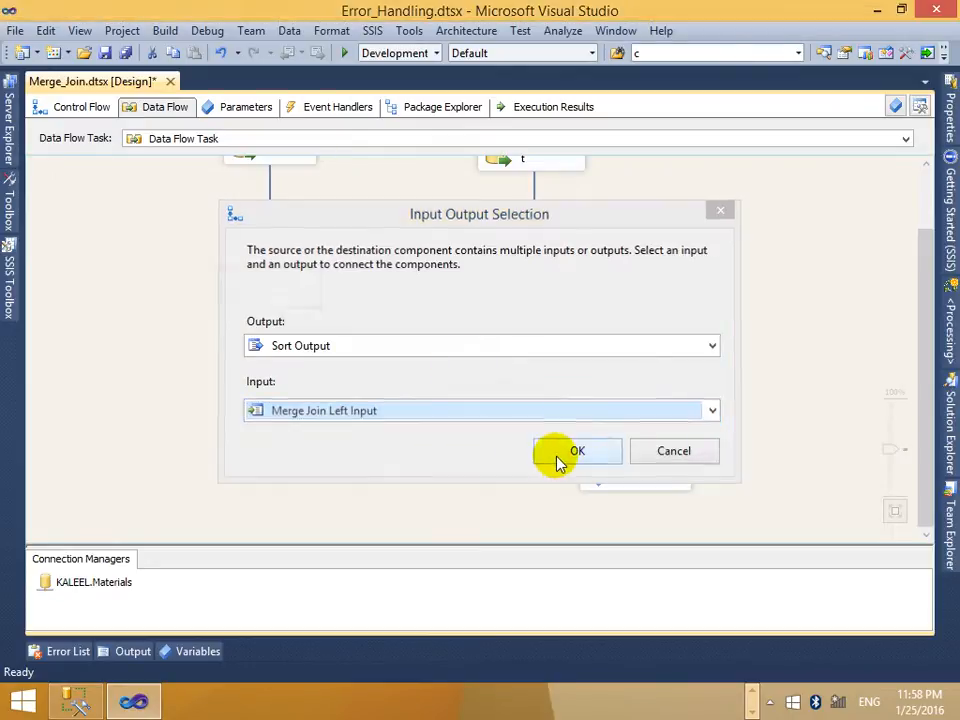
click(549, 322)
drag(548, 345, 461, 392)
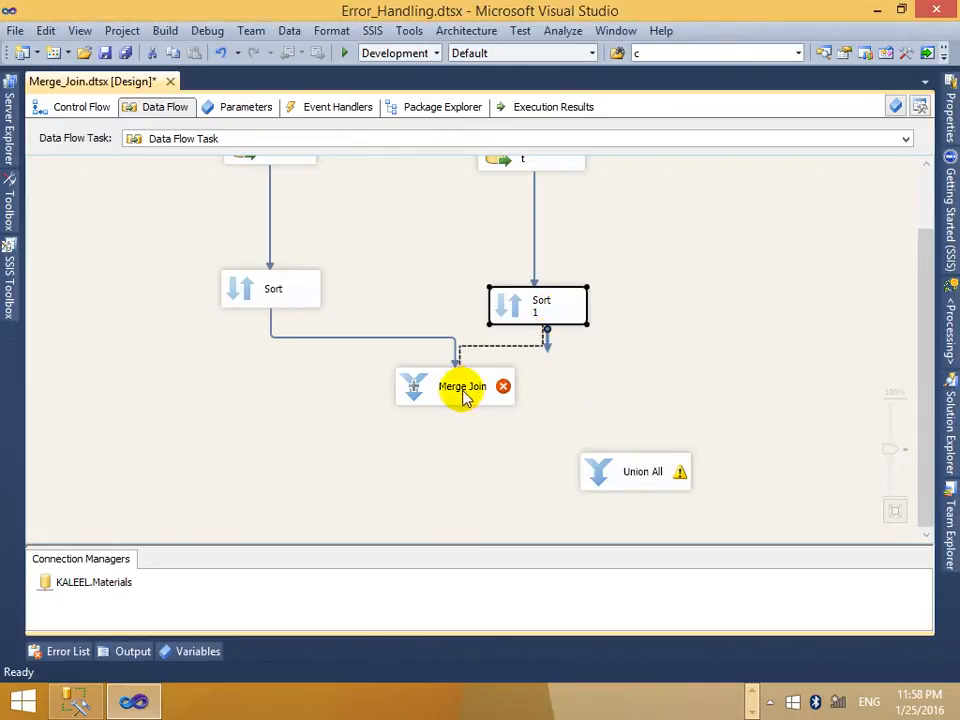
Open the new Merge Join transformation for editing and set its join type to Full outer join.
right_click(461, 392)
click(500, 405)
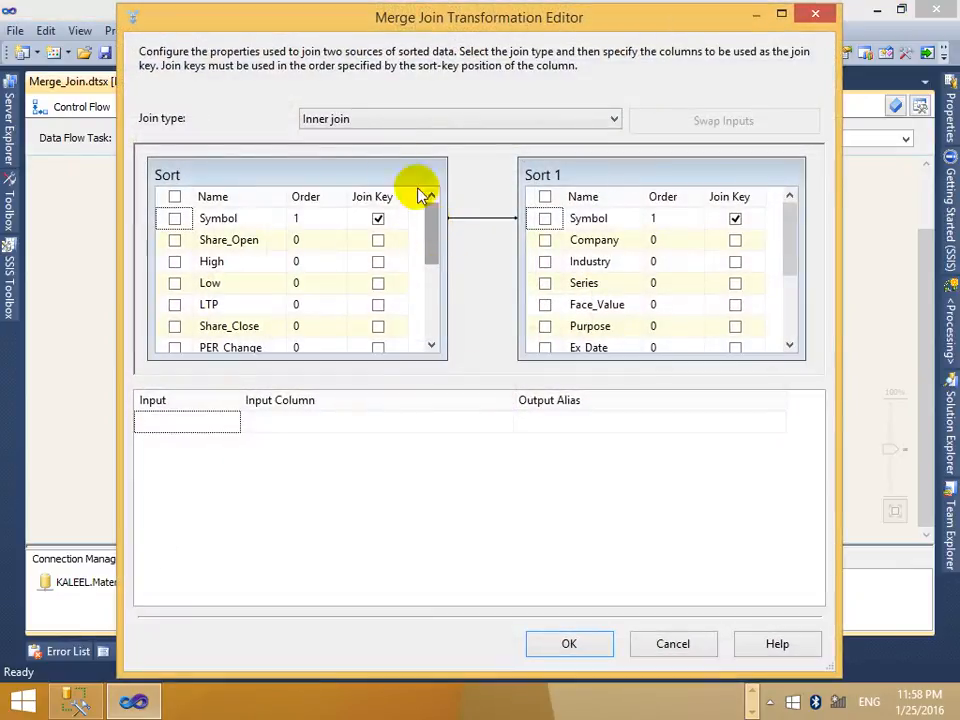
click(388, 119)
click(397, 167)
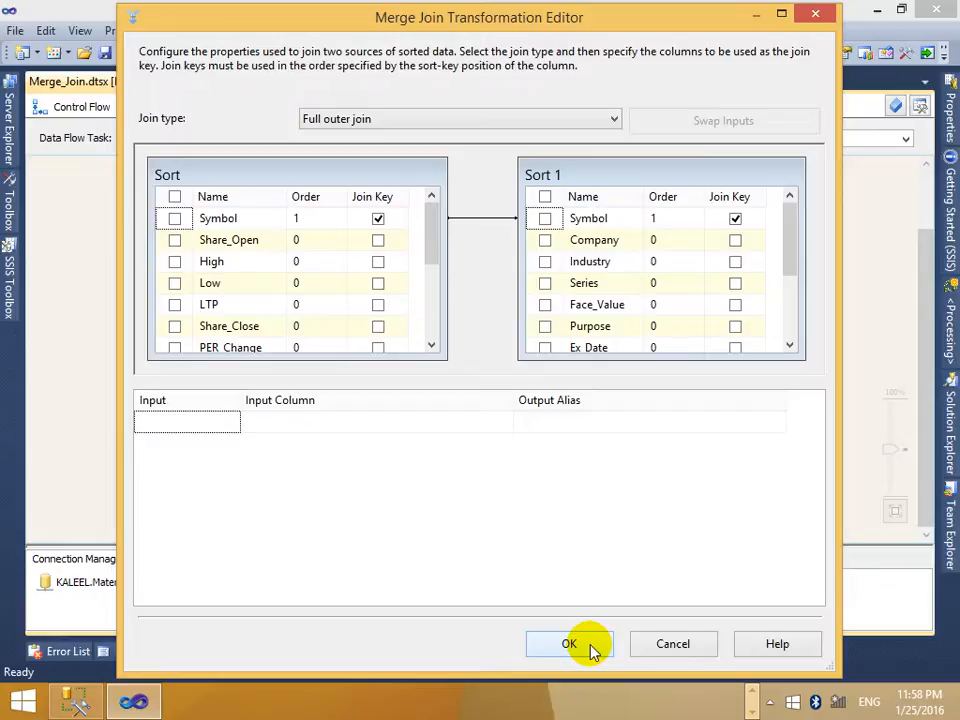
Output Company, Industry, Series, Face_Value, Purpose, Ex_Date, test and Record_Date from Sort 1 in the Merge Join, and accept the settings.
click(545, 240)
click(545, 261)
click(545, 283)
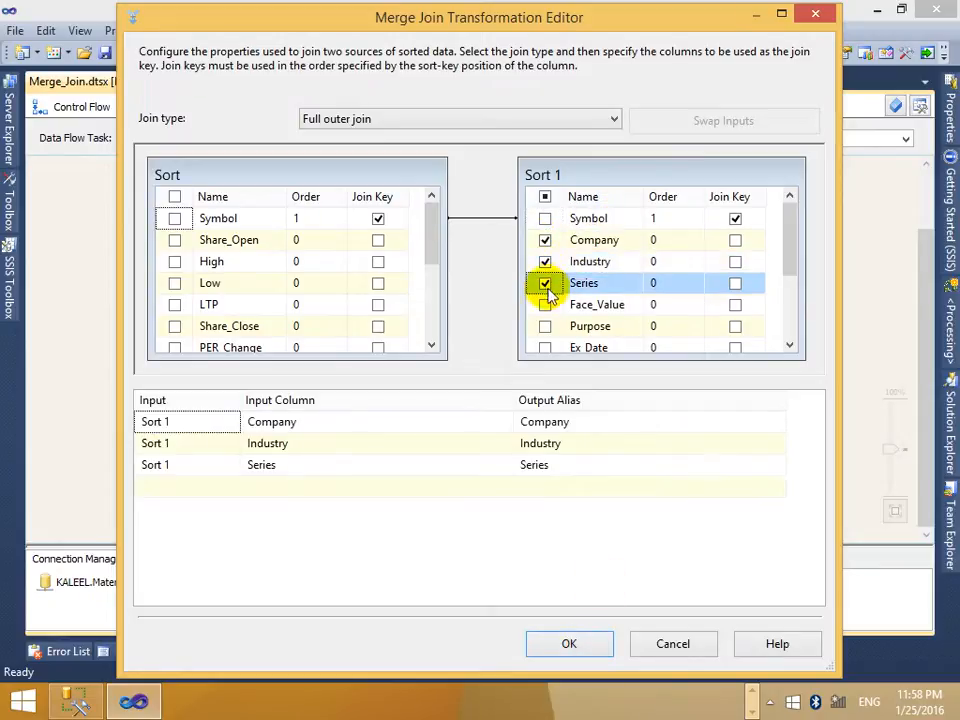
click(545, 304)
click(545, 326)
click(545, 348)
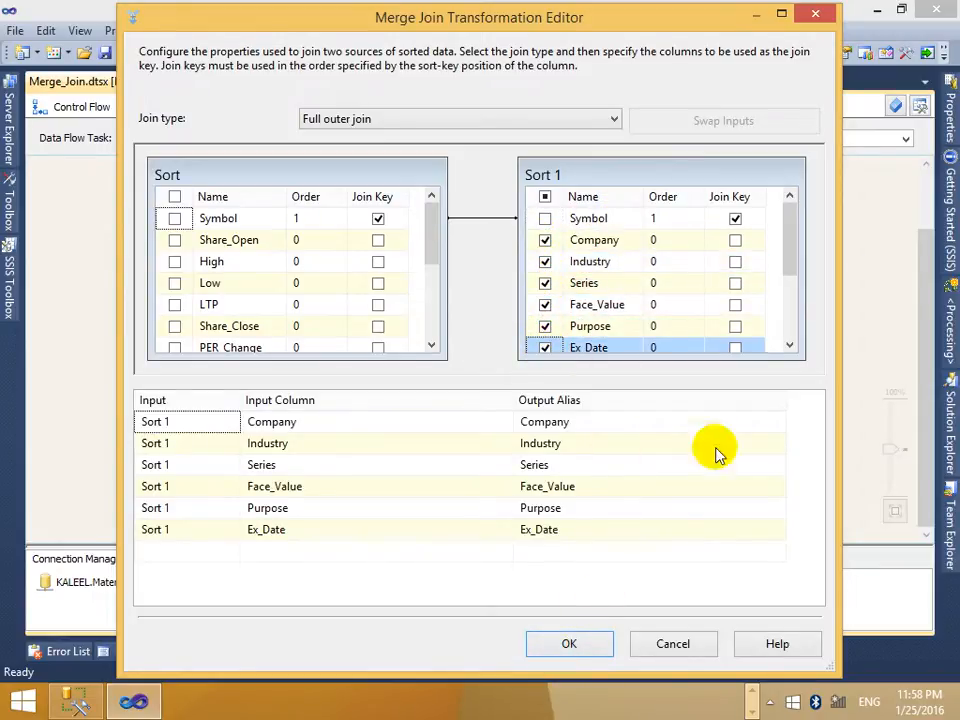
drag(797, 221, 800, 295)
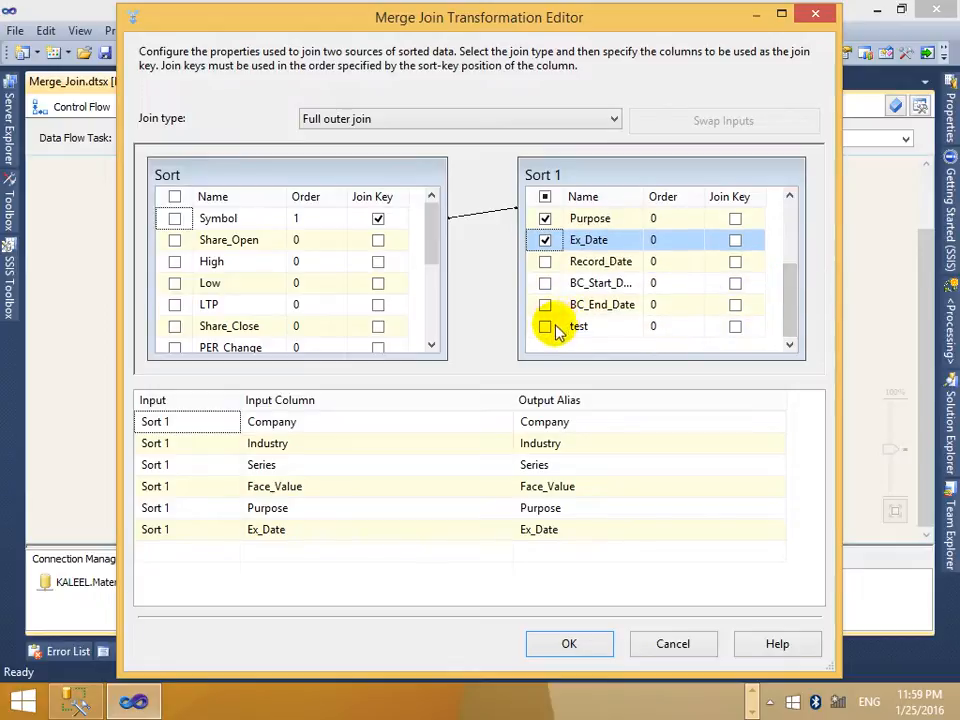
click(545, 326)
click(545, 261)
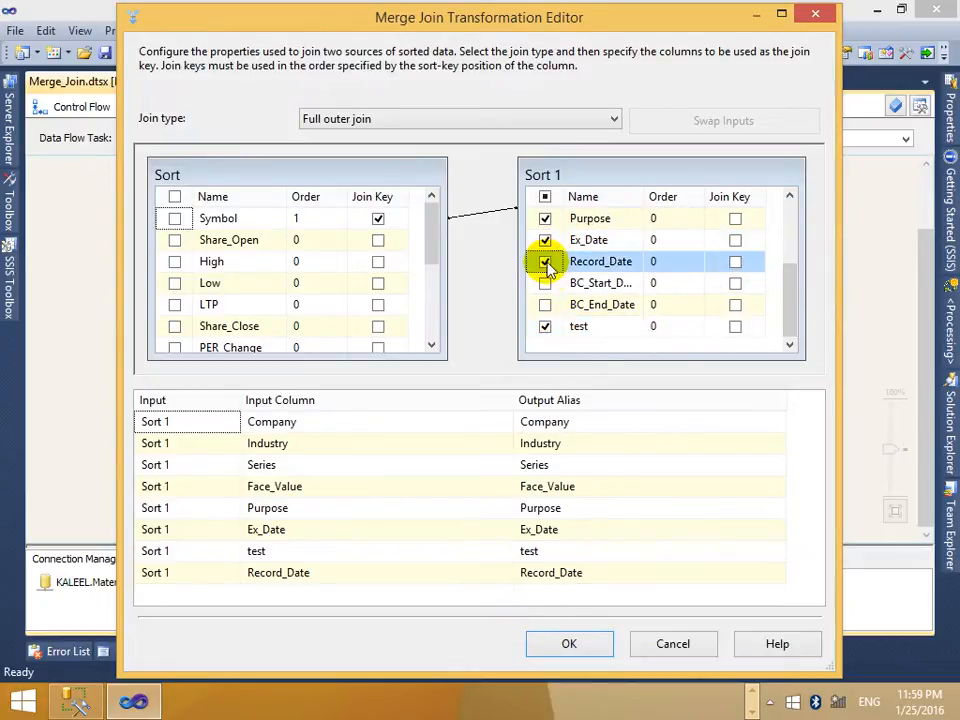
click(570, 645)
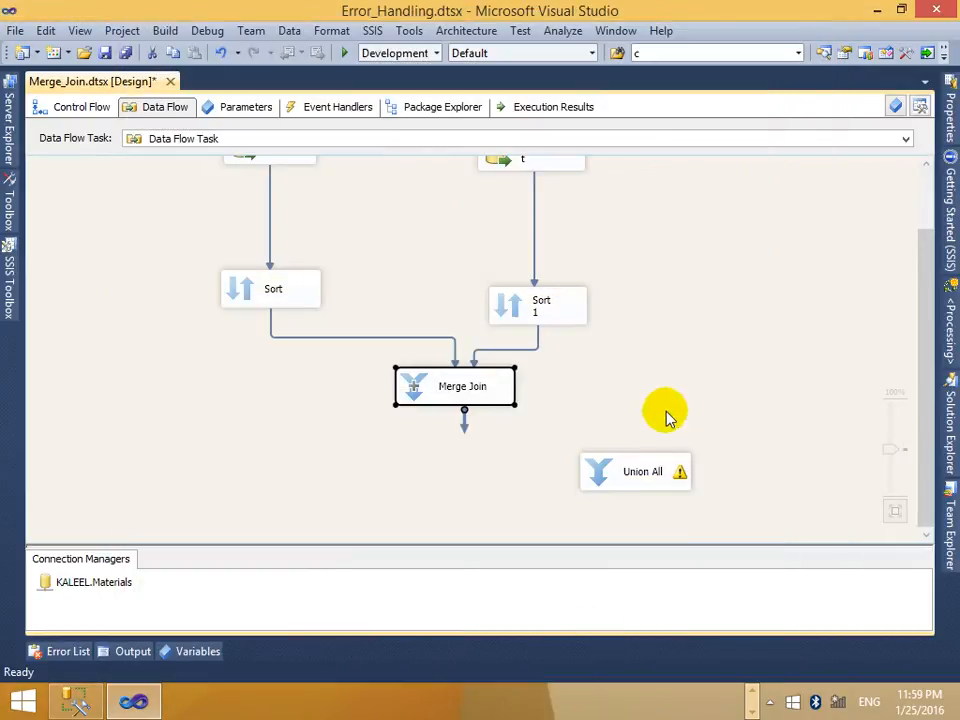
Replace the Union All transformation with a new one beside the Merge Join, and select the Merge Join.
drag(463, 425, 625, 480)
click(655, 477)
key(Delete)
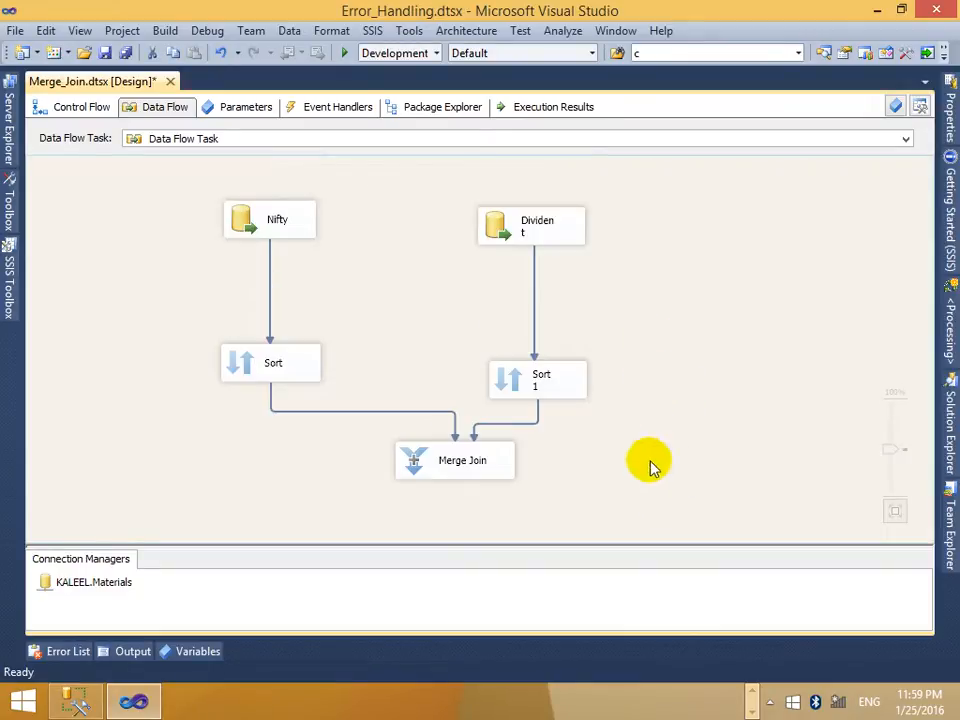
click(9, 280)
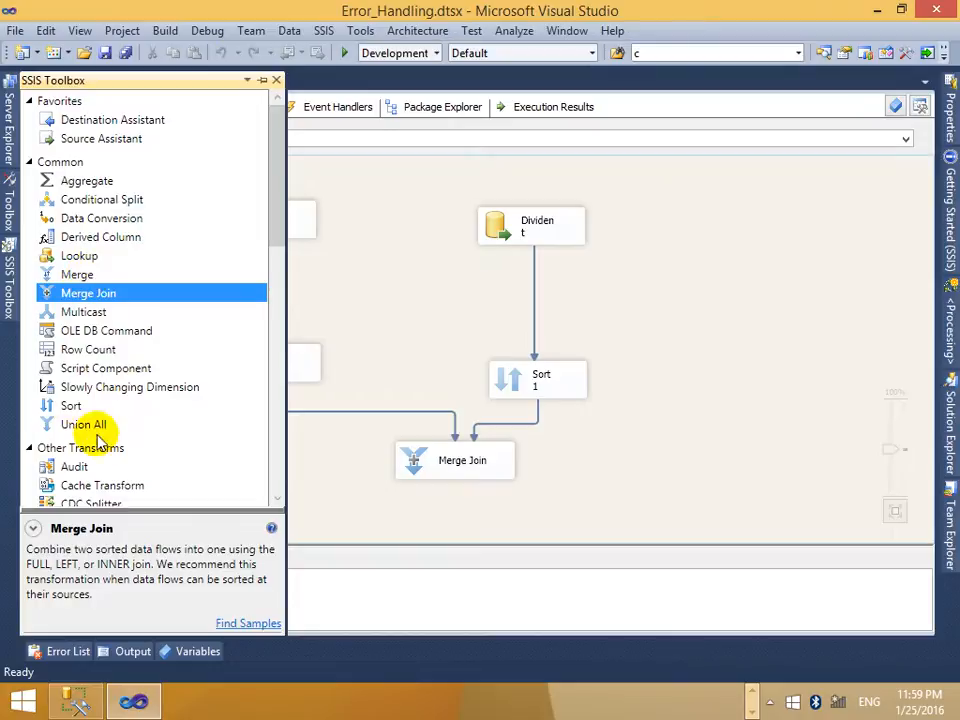
drag(75, 428, 583, 484)
click(465, 450)
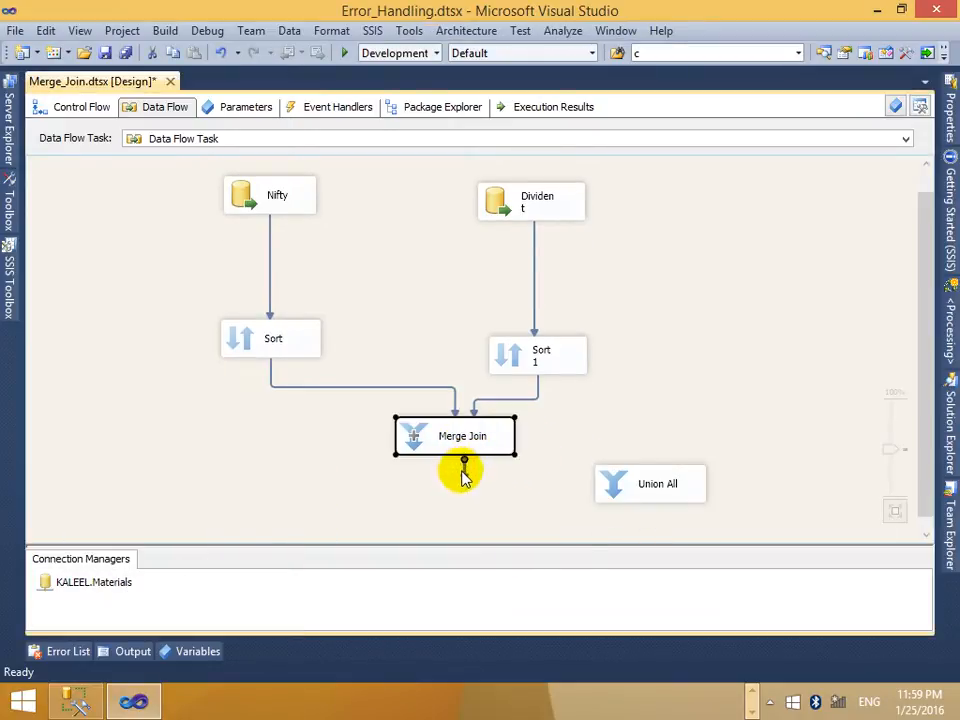
Connect the Merge Join output to the Union All transformation and enable a data viewer on that path.
drag(463, 471, 650, 482)
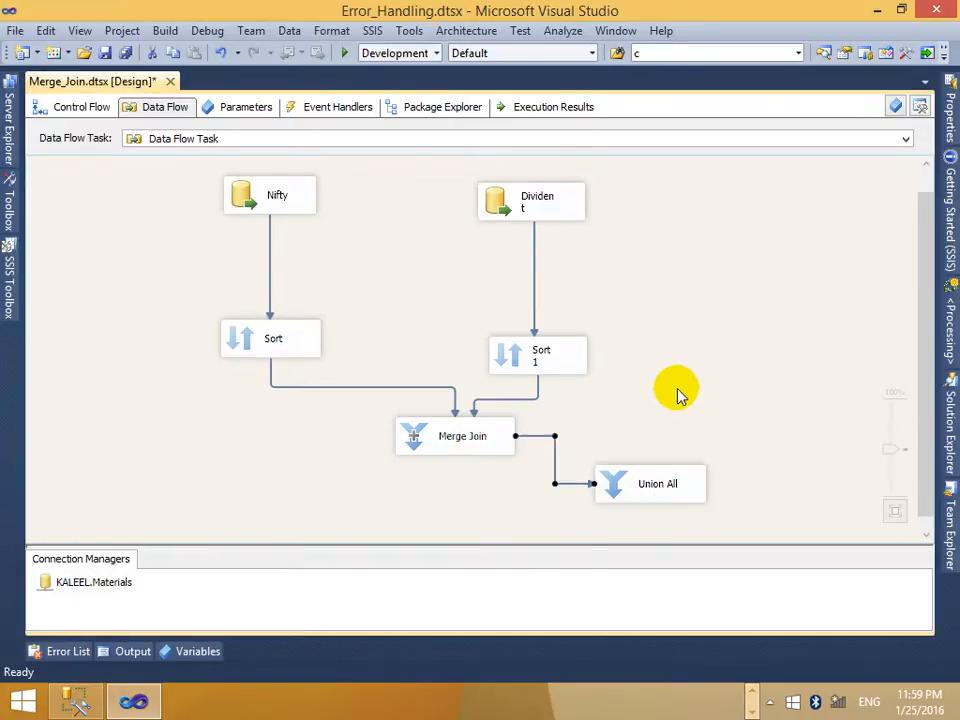
right_click(557, 463)
click(622, 290)
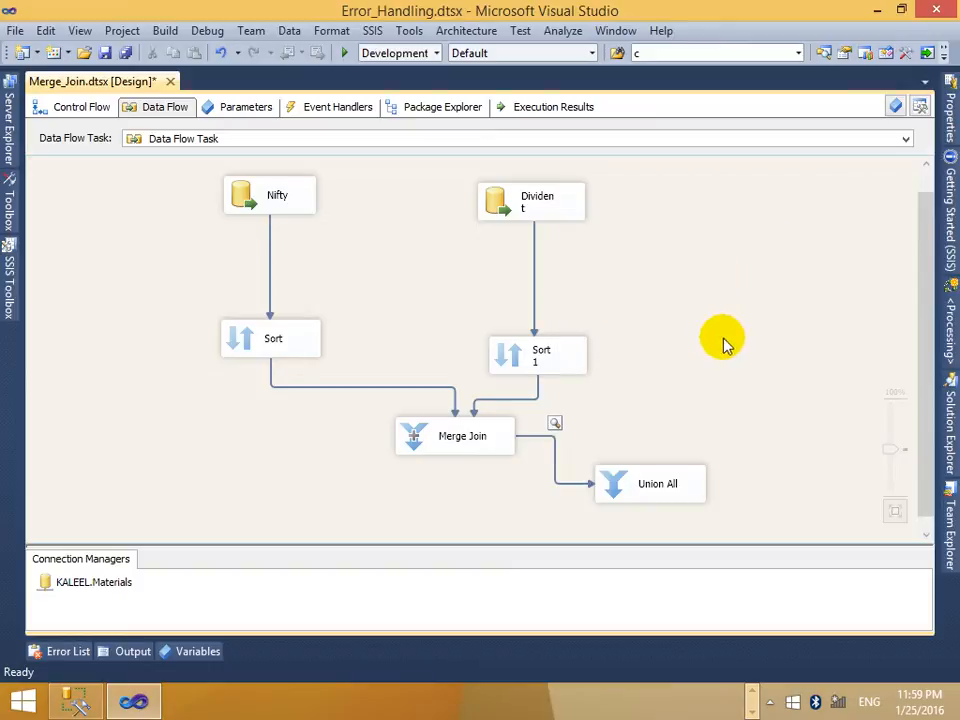
Run the package to inspect the full outer join rows in the Merge Join output data viewer, and stop debugging.
click(341, 53)
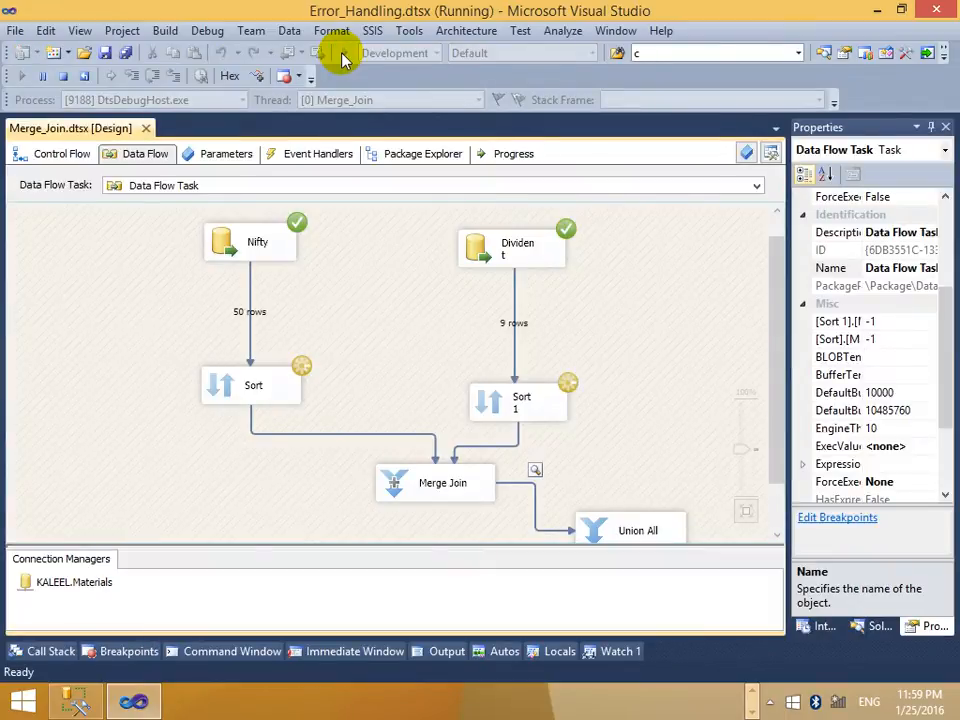
click(488, 106)
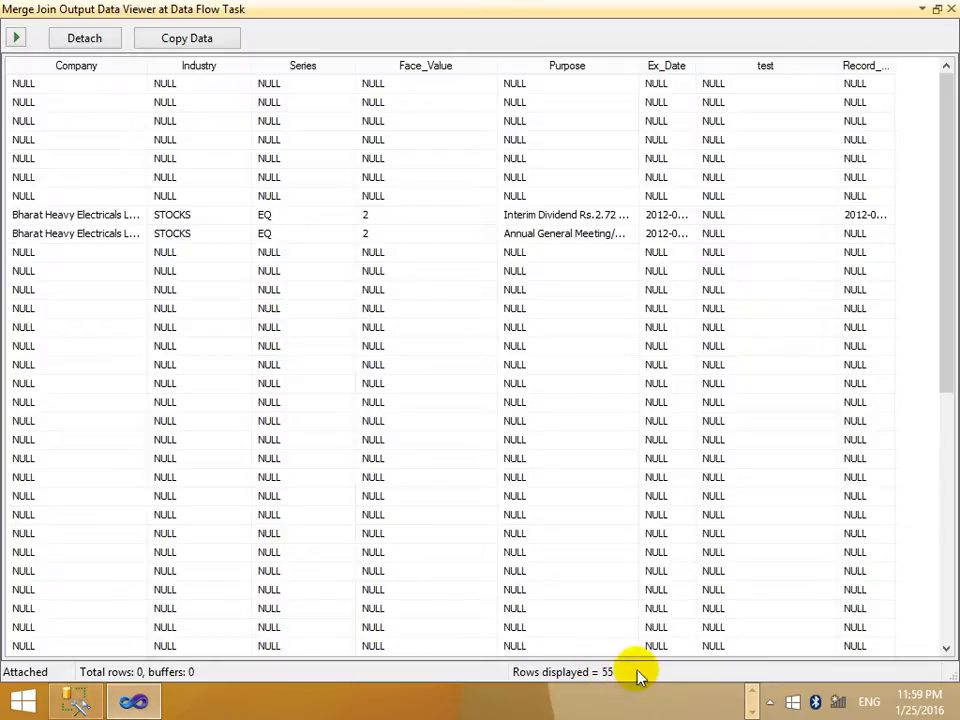
click(951, 9)
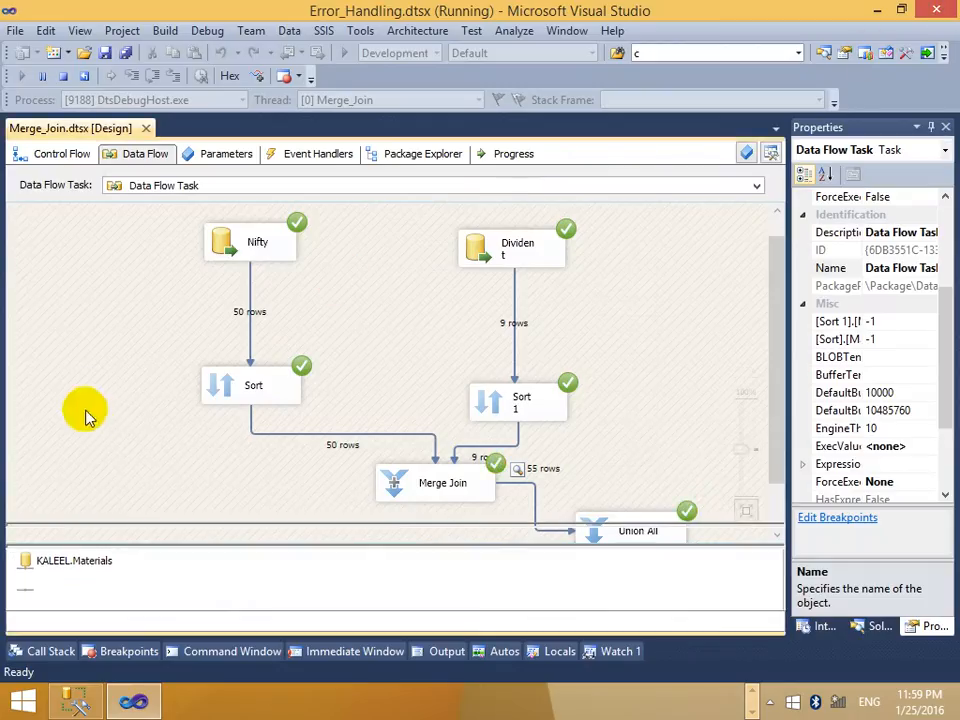
click(64, 76)
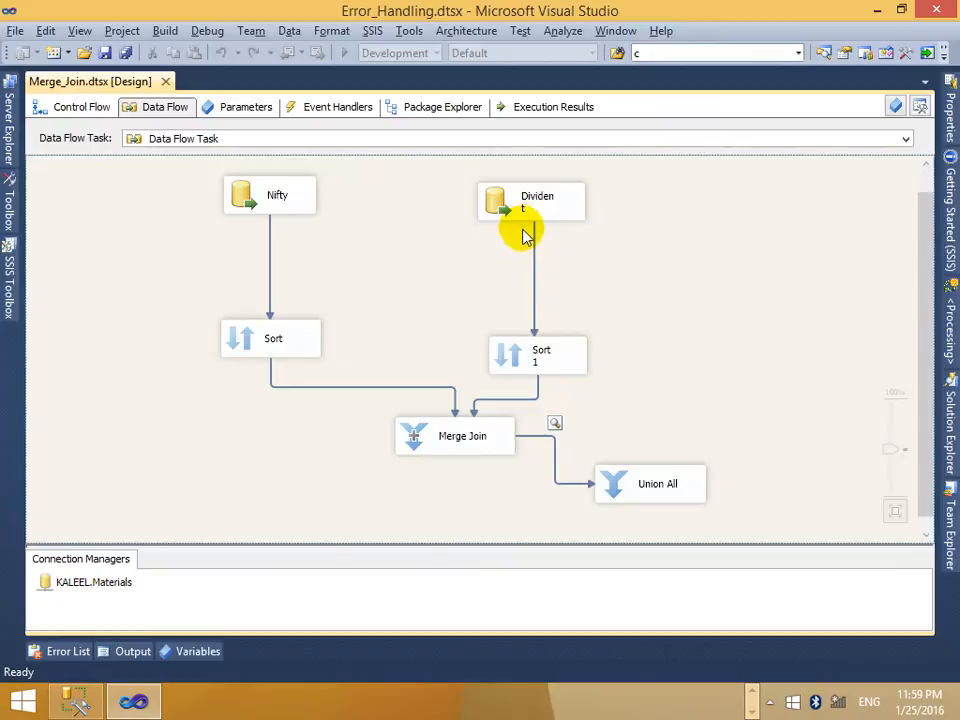
Switch to SQL Server Management Studio, compare the FULL OUTER JOIN query with the other join queries, and return to Visual Studio.
key(alt+Tab)
click(436, 450)
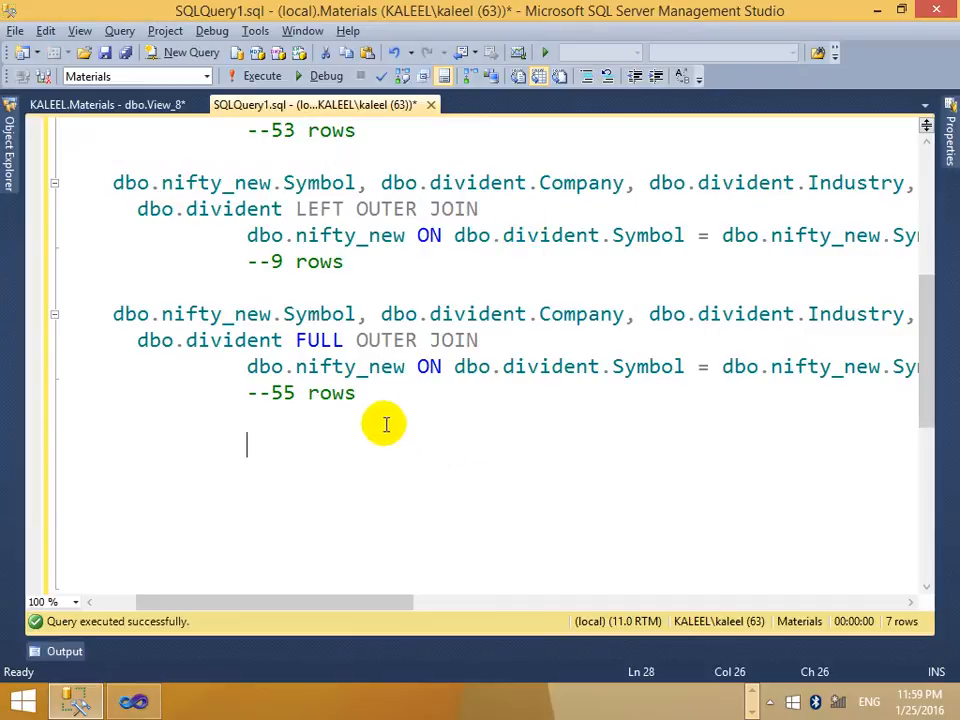
drag(385, 423, 60, 288)
click(357, 339)
scroll(358, 338, up, 4)
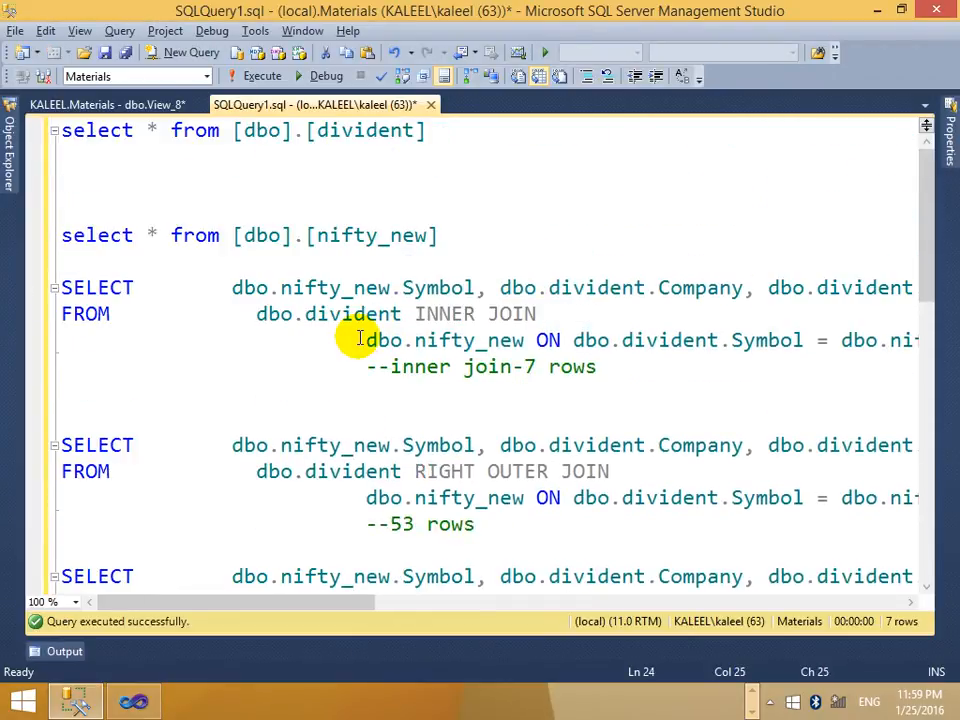
scroll(358, 338, down, 3)
key(alt+Tab)
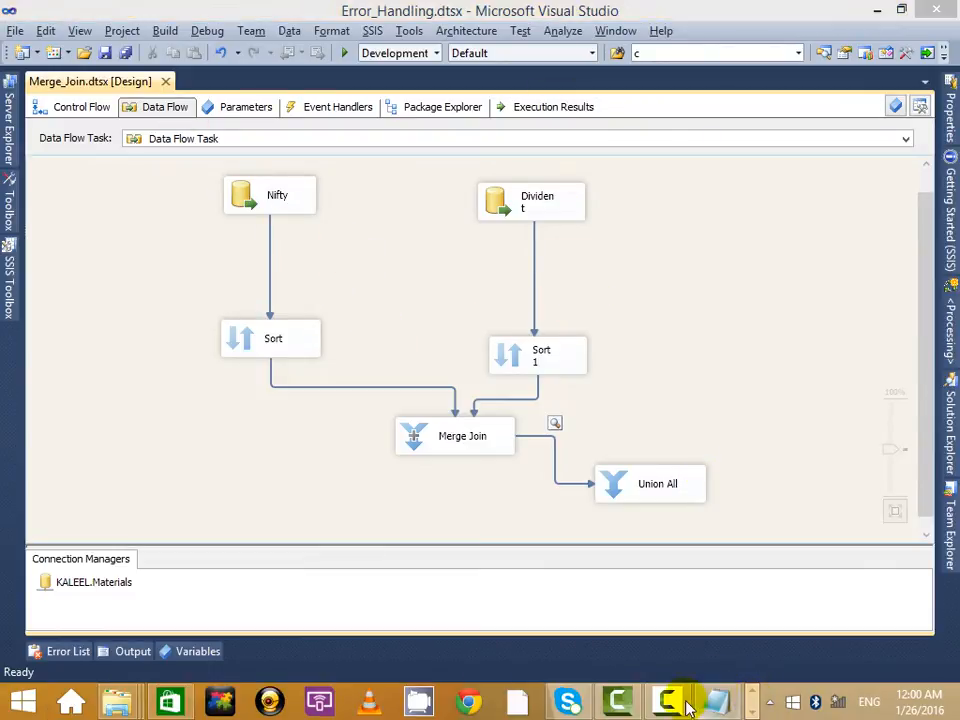
click(686, 704)
click(868, 606)
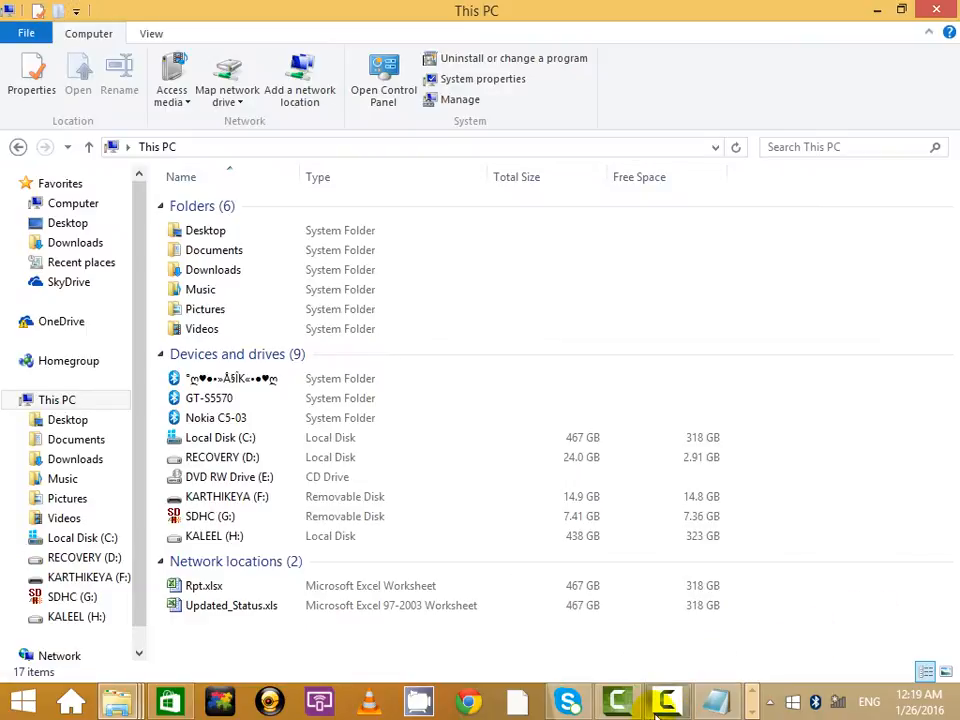
click(697, 688)
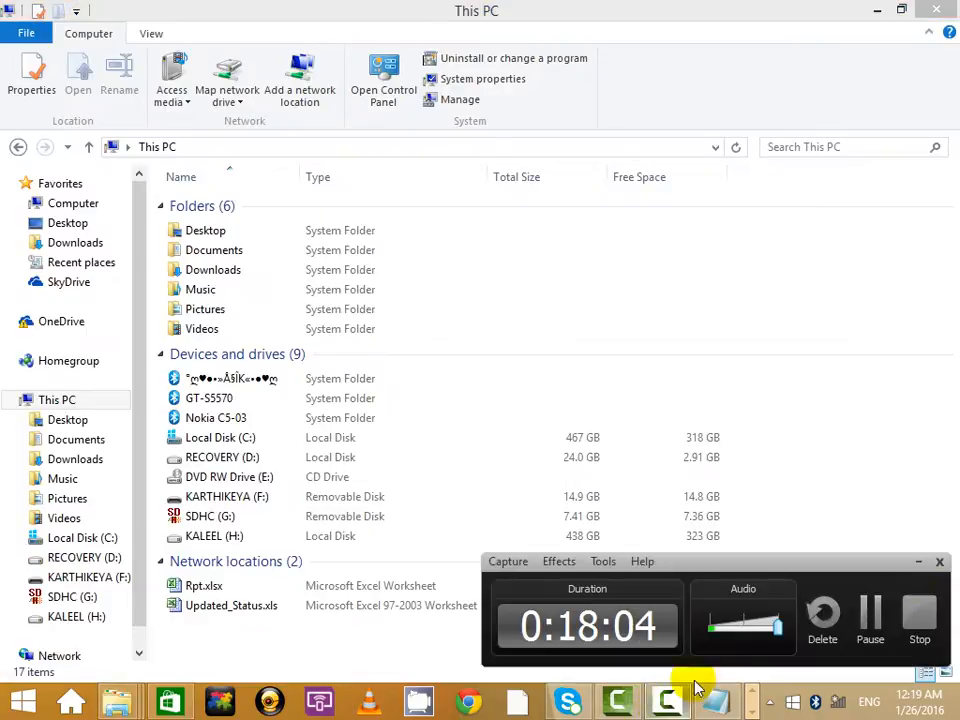
click(918, 561)
Switch to the Notepad topic list, add the presenter's name and phone number above Merge Join, and highlight both lines.
click(726, 698)
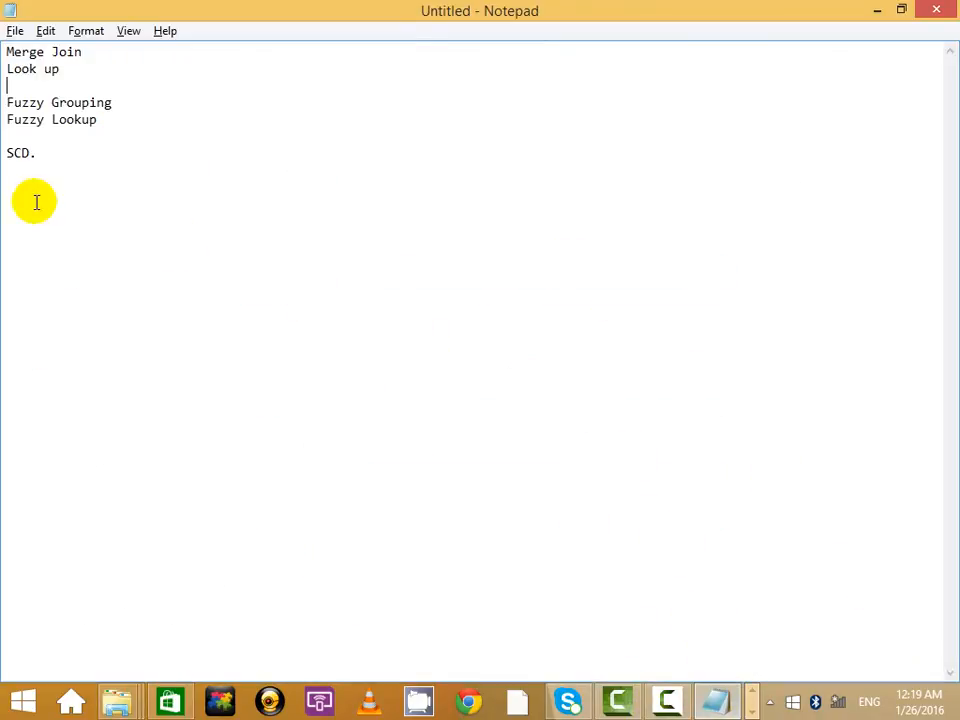
click(8, 54)
key(Return)
key(Return)
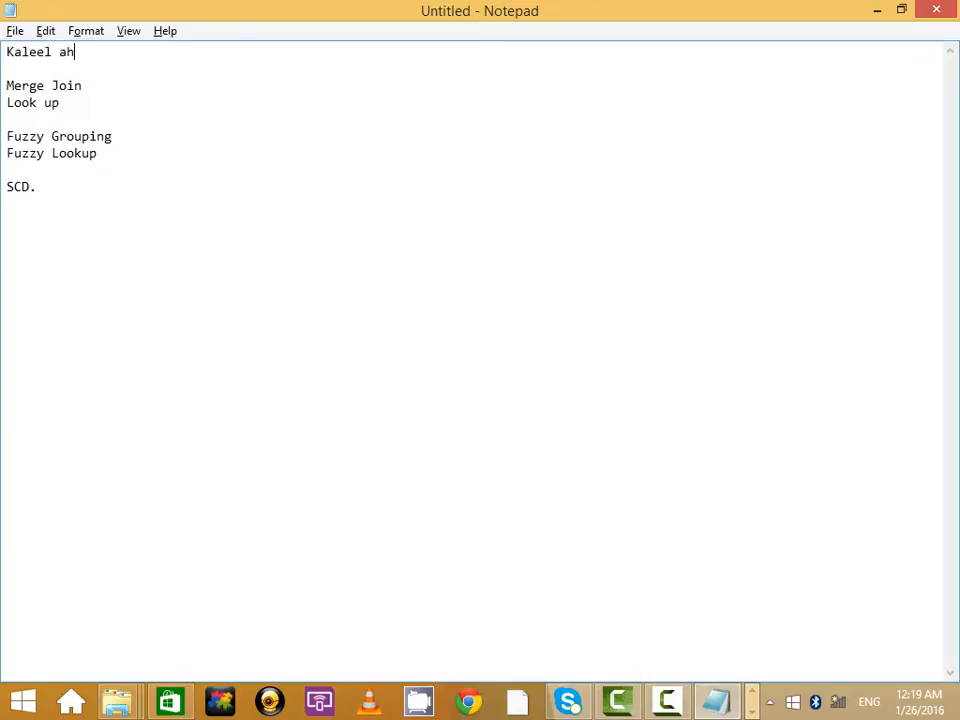
text(d)
key(Return)
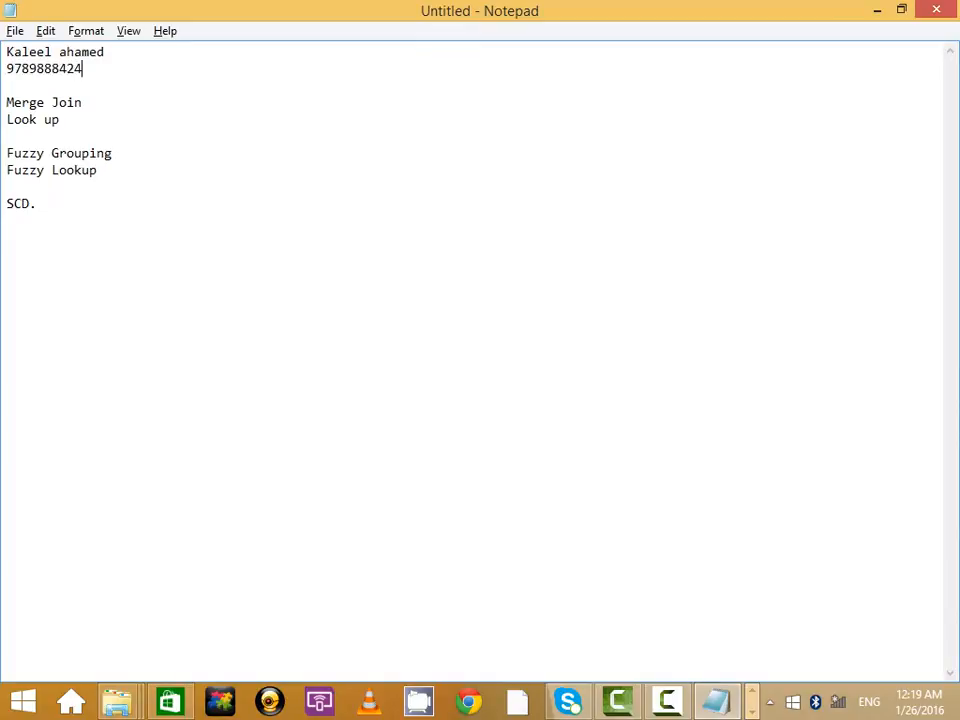
key(Return)
drag(116, 86, 5, 8)
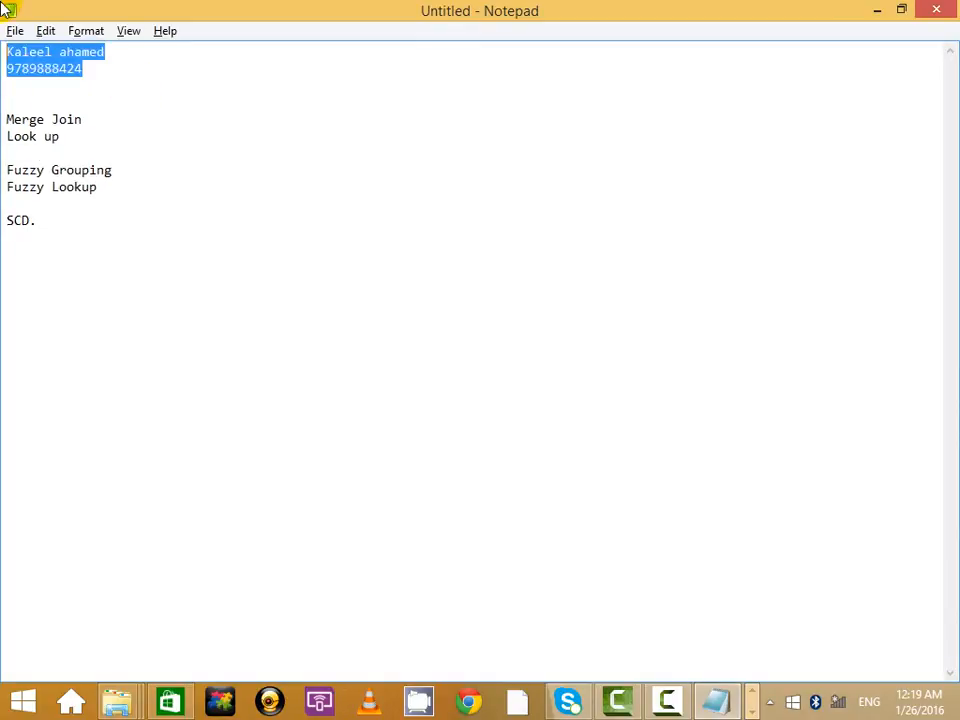
key(super+e)
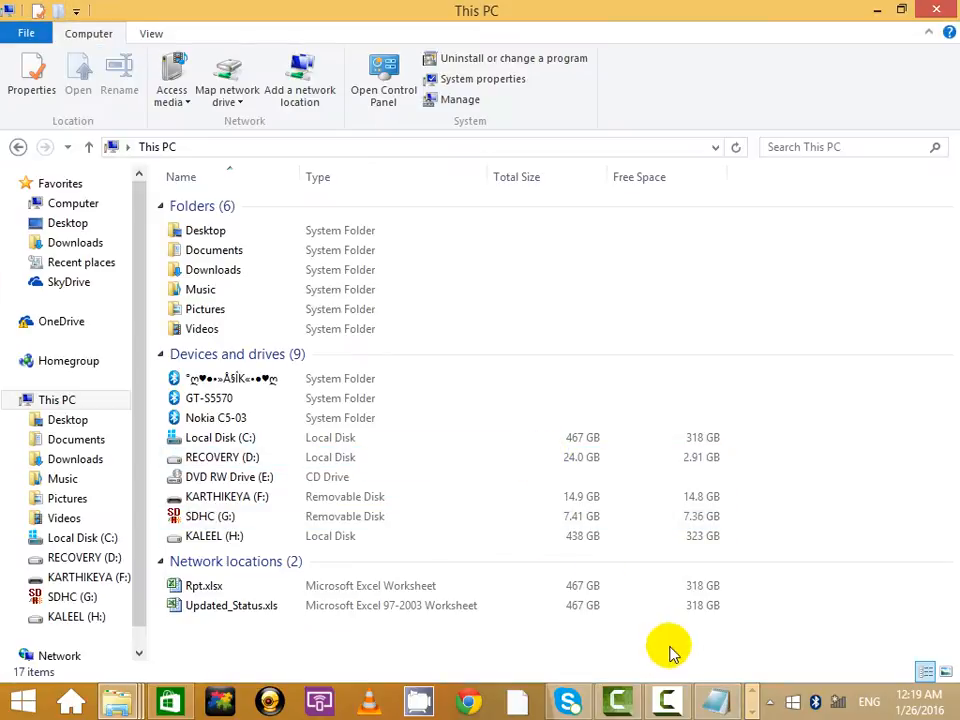
click(652, 706)
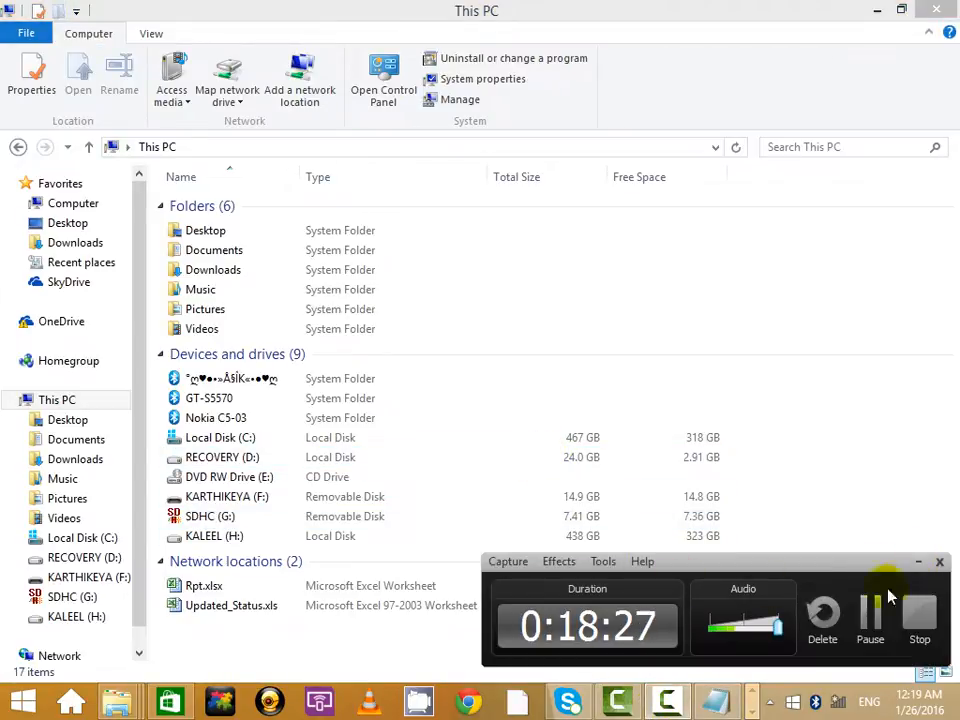
click(918, 562)
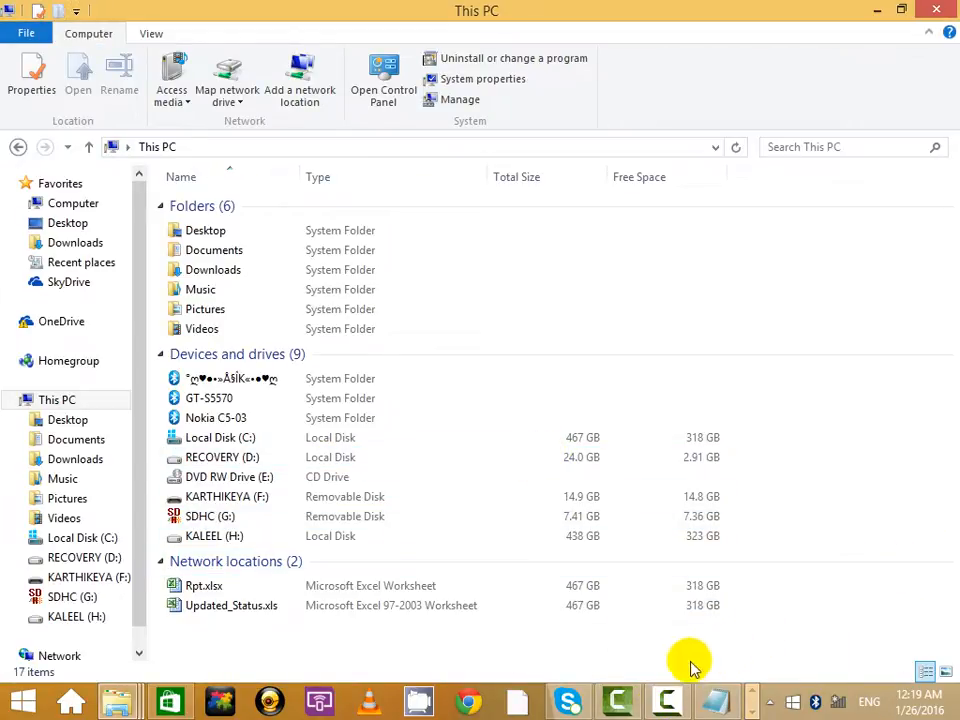
click(618, 700)
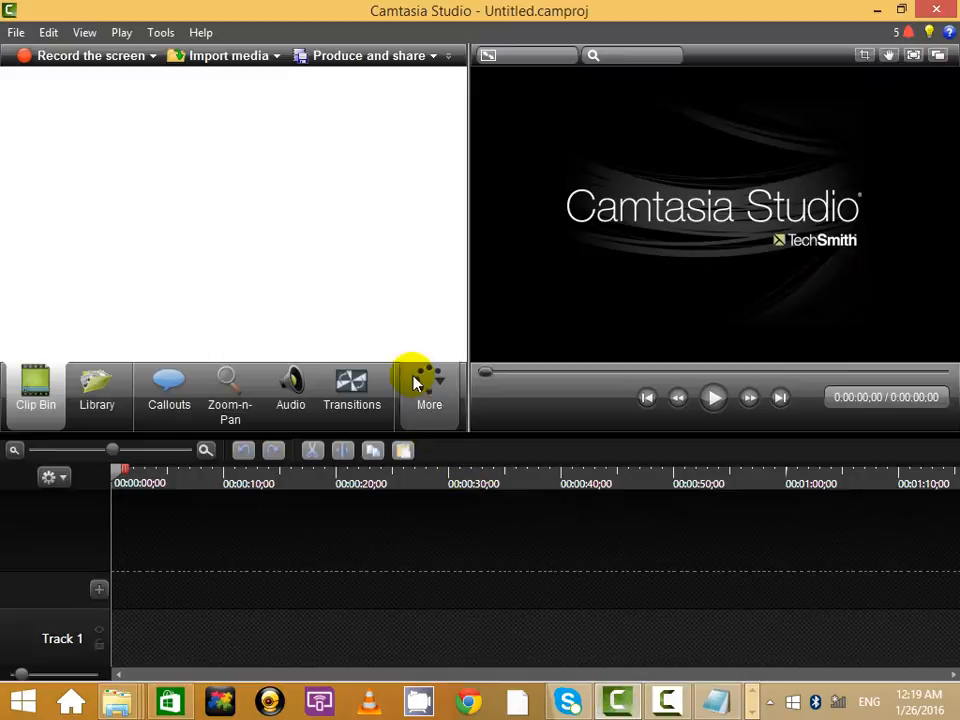
click(876, 11)
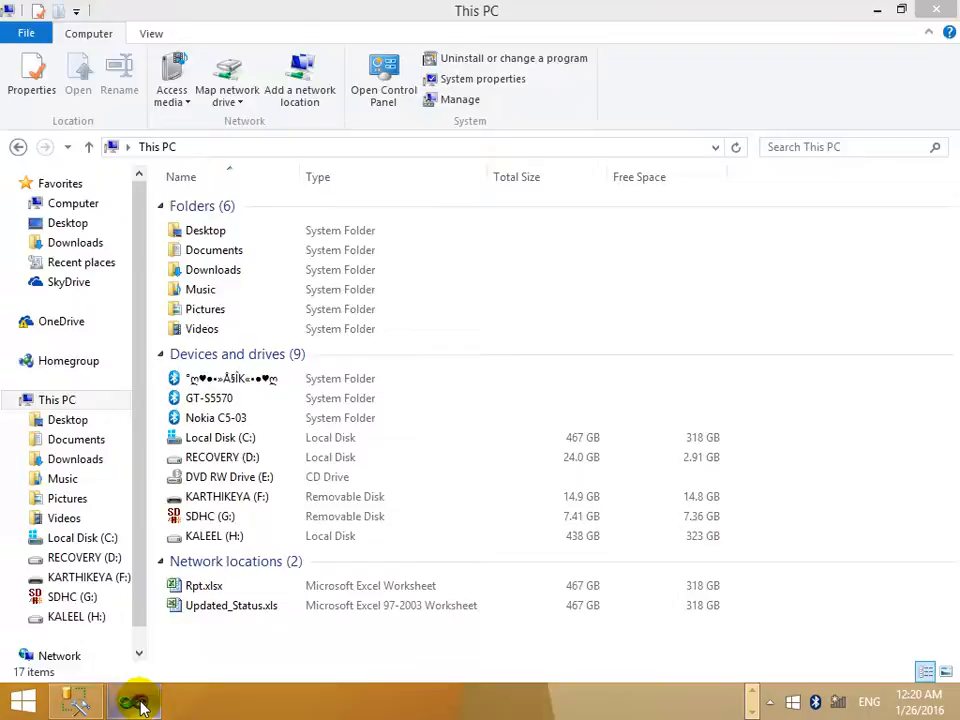
Return to Visual Studio and rename the Data Flow Task in the package's control flow as Merge_Join.
click(133, 700)
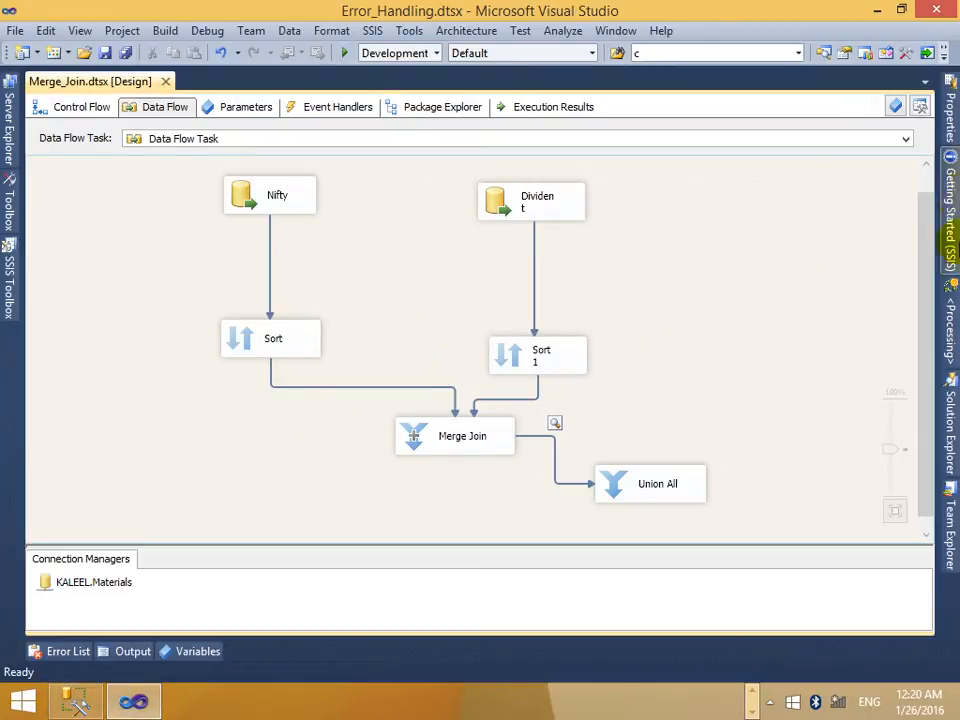
mouse_move(943, 429)
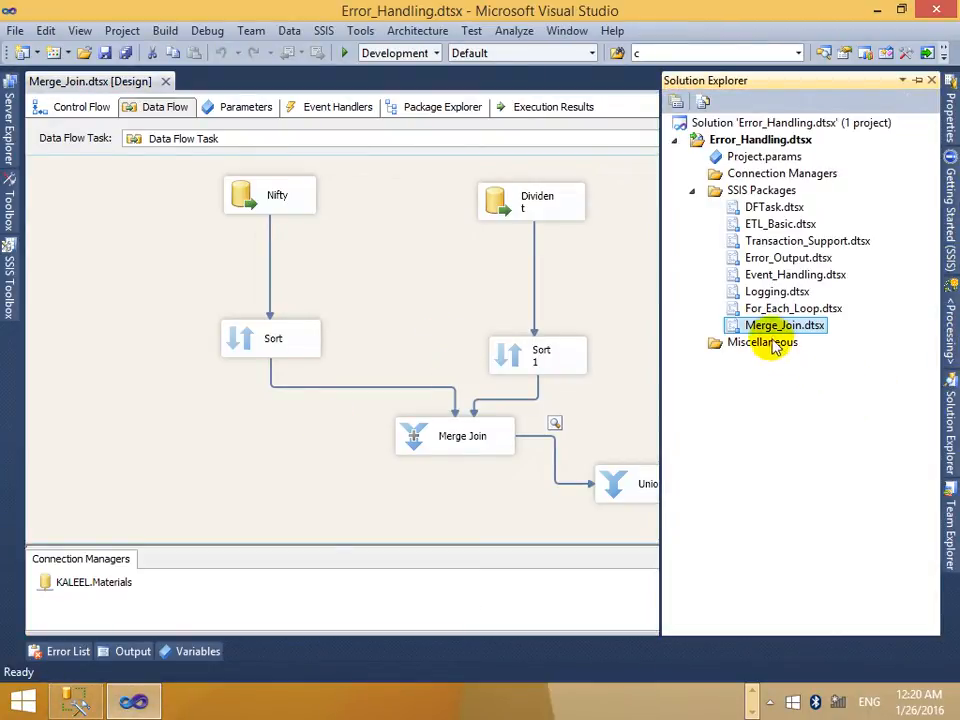
click(60, 109)
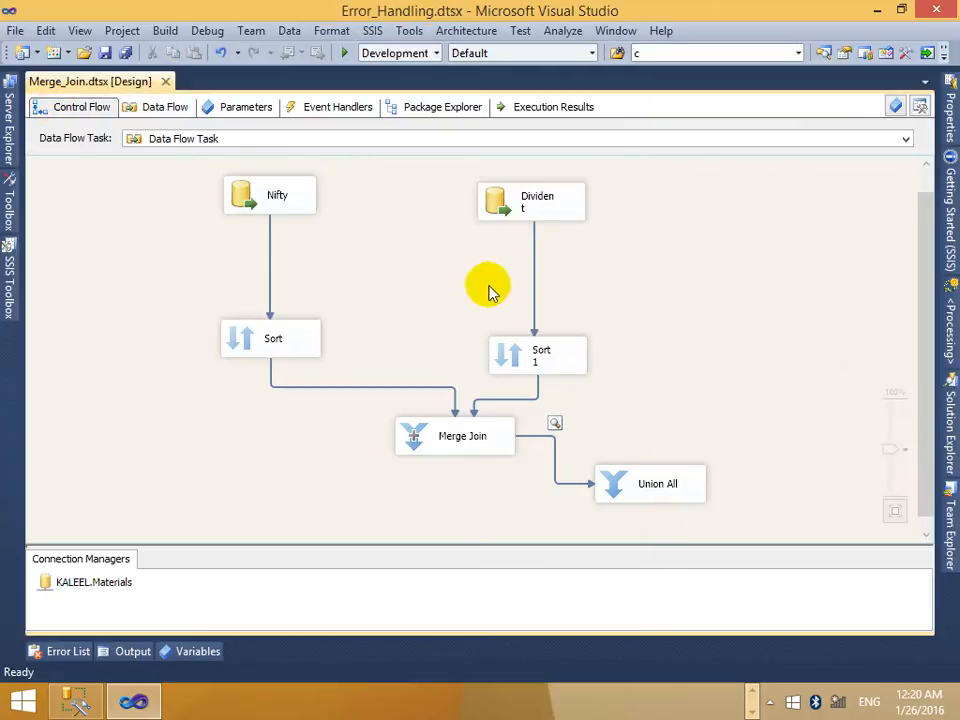
right_click(462, 214)
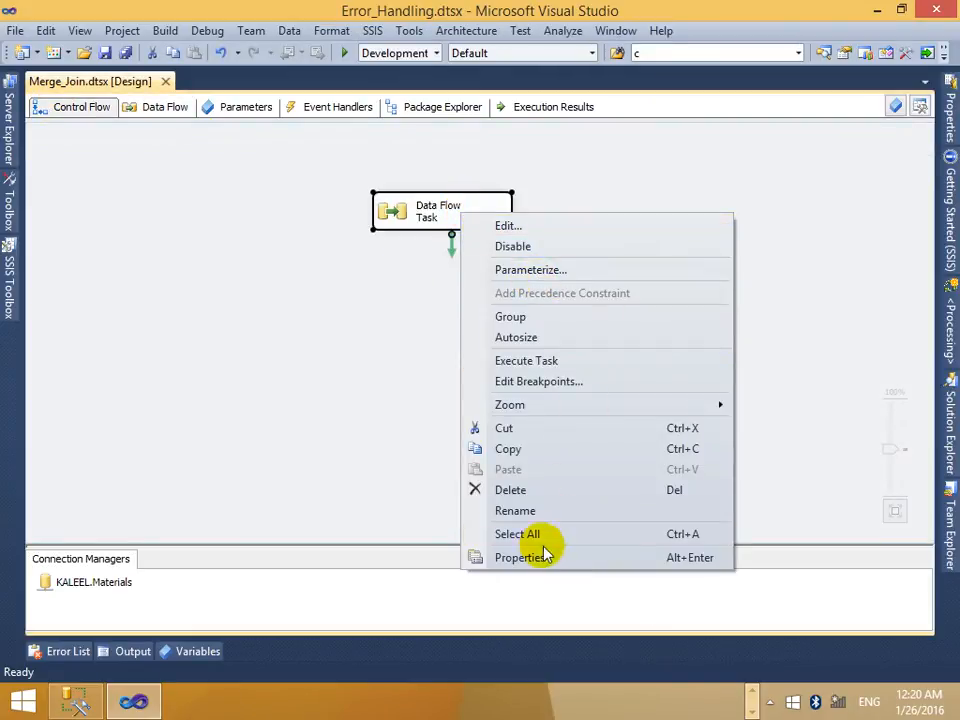
click(540, 510)
key(BackSpace)
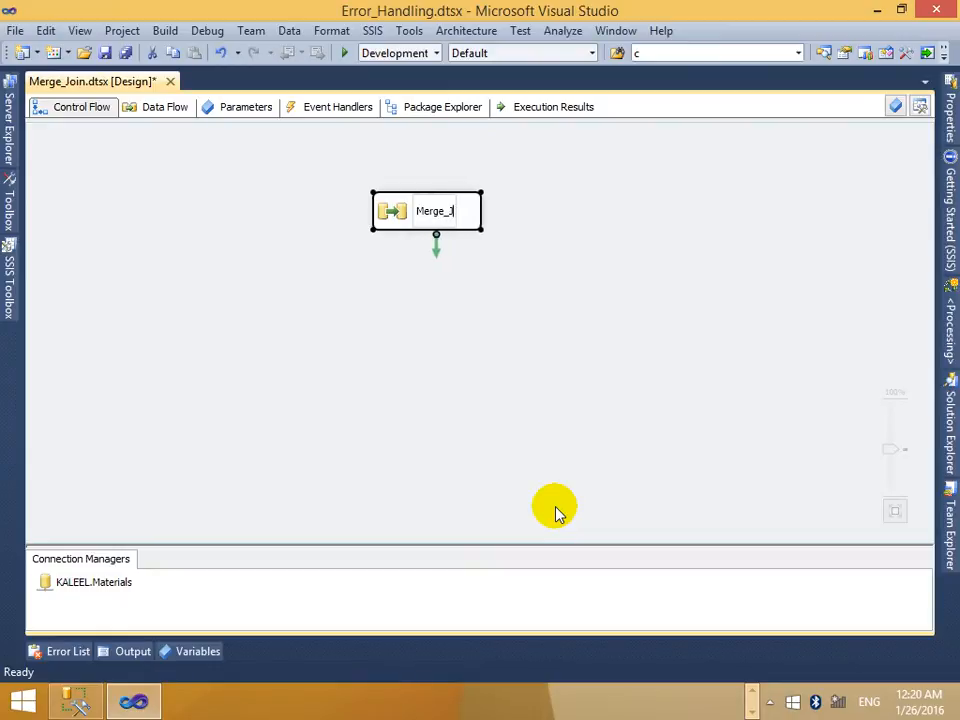
text(Merge_Join)
click(559, 490)
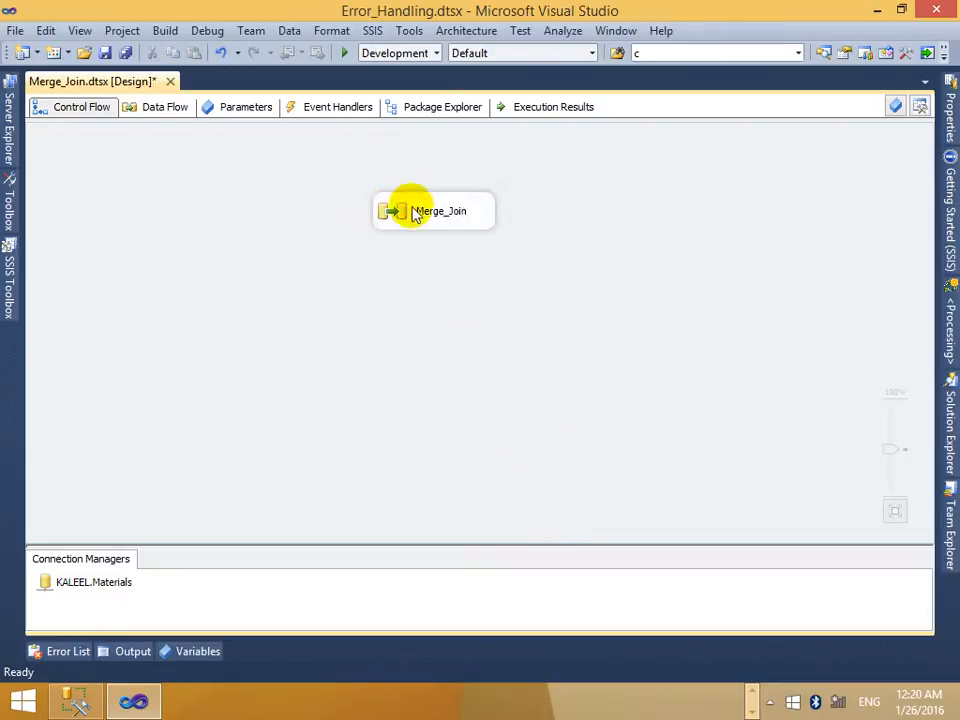
Move the Merge_Join task aside and add a second Data Flow Task to its right in the control flow.
drag(414, 214, 198, 201)
click(5, 287)
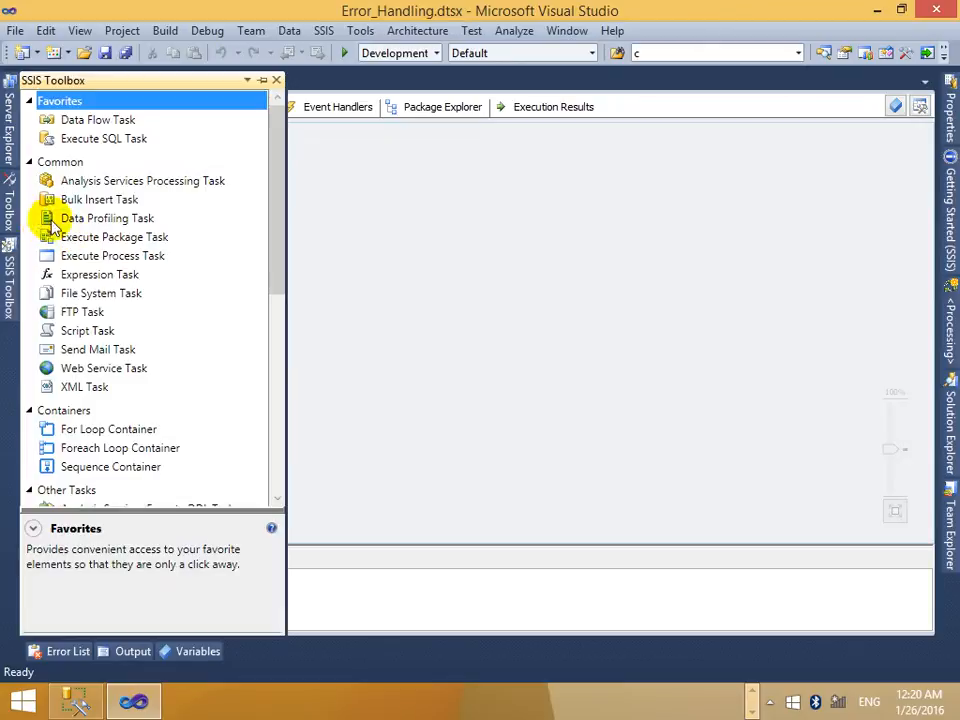
click(103, 121)
drag(103, 121, 441, 183)
Rename the newly added Data Flow Task as Look up.
right_click(459, 198)
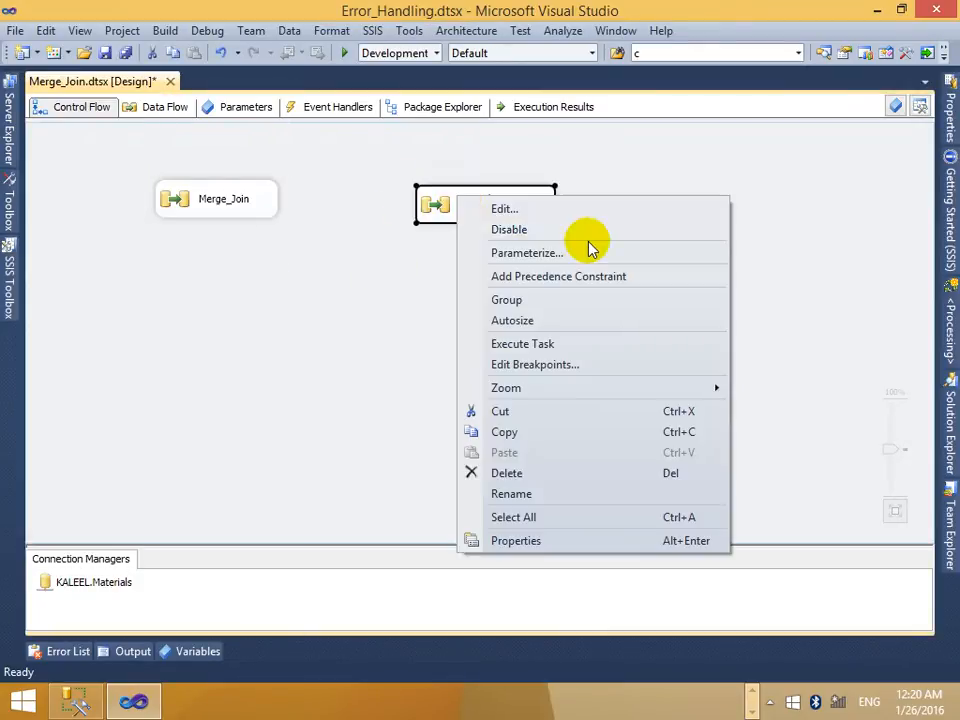
click(550, 212)
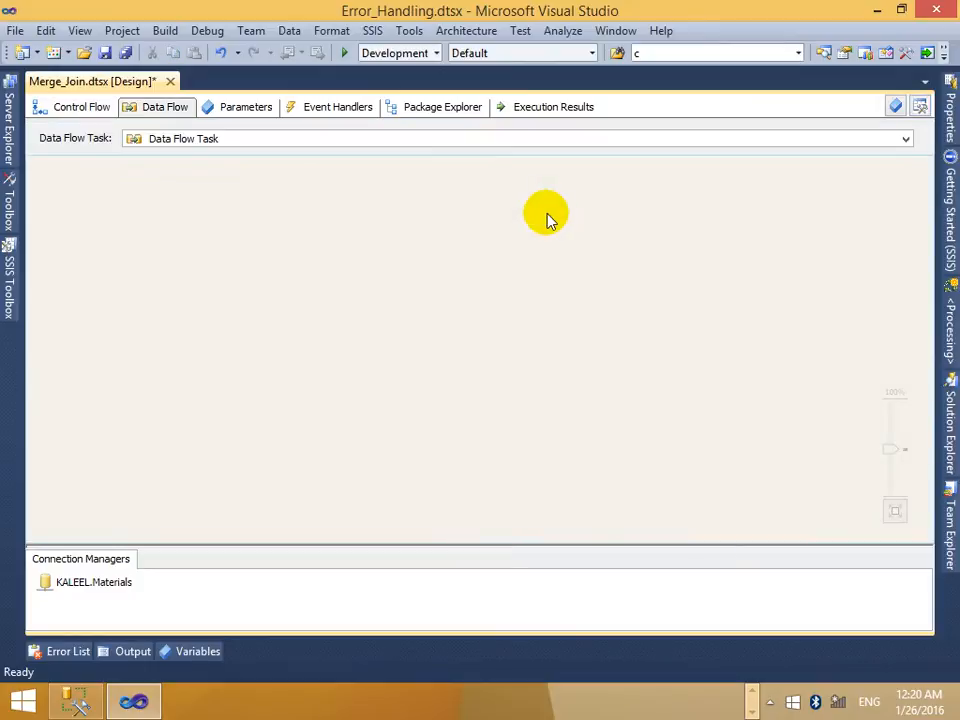
click(78, 108)
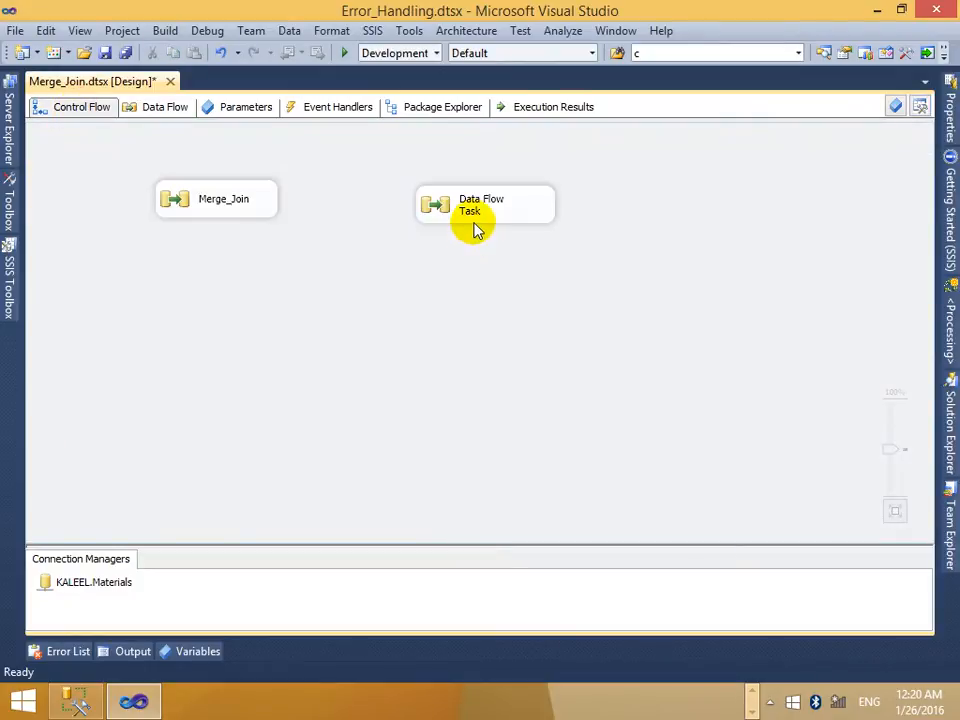
right_click(476, 220)
click(574, 507)
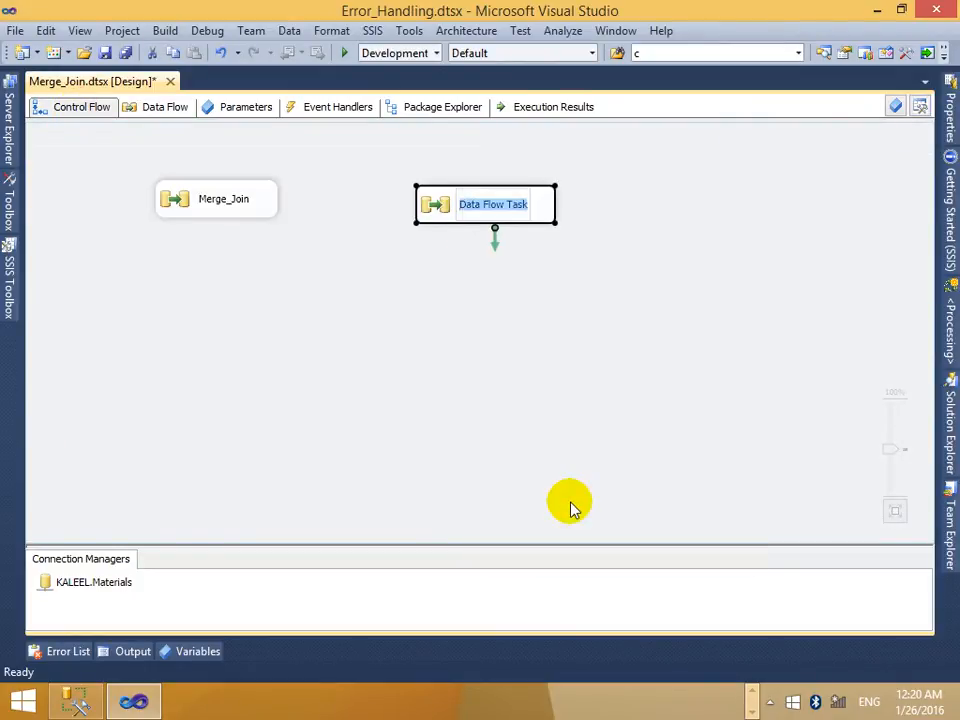
text(Look up)
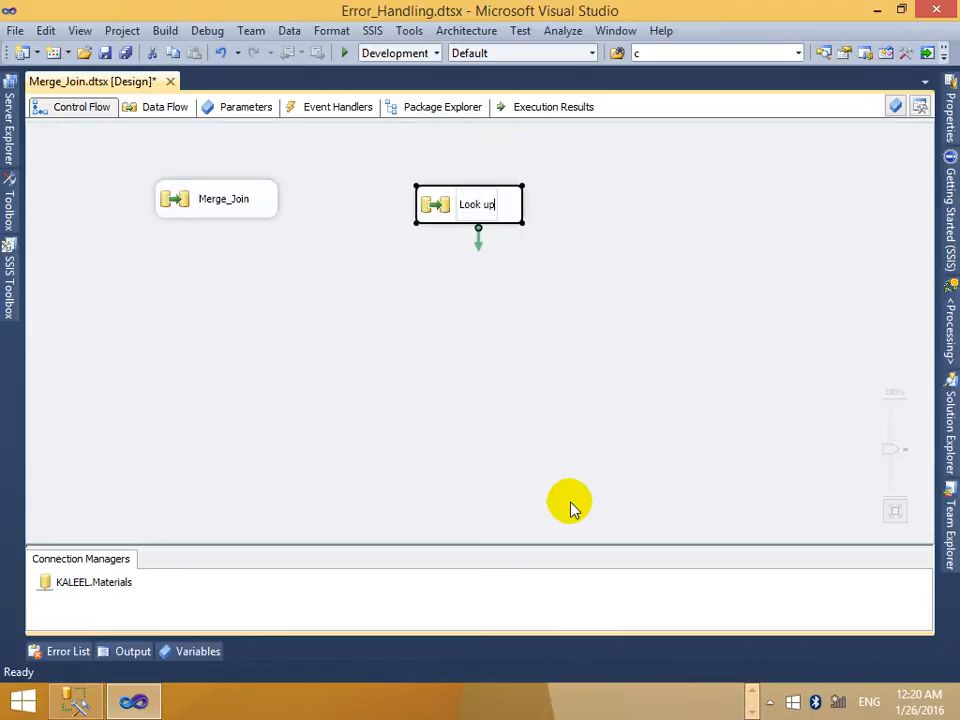
Open the Look up task's data flow and add an OLE DB Source to it.
double_click(444, 207)
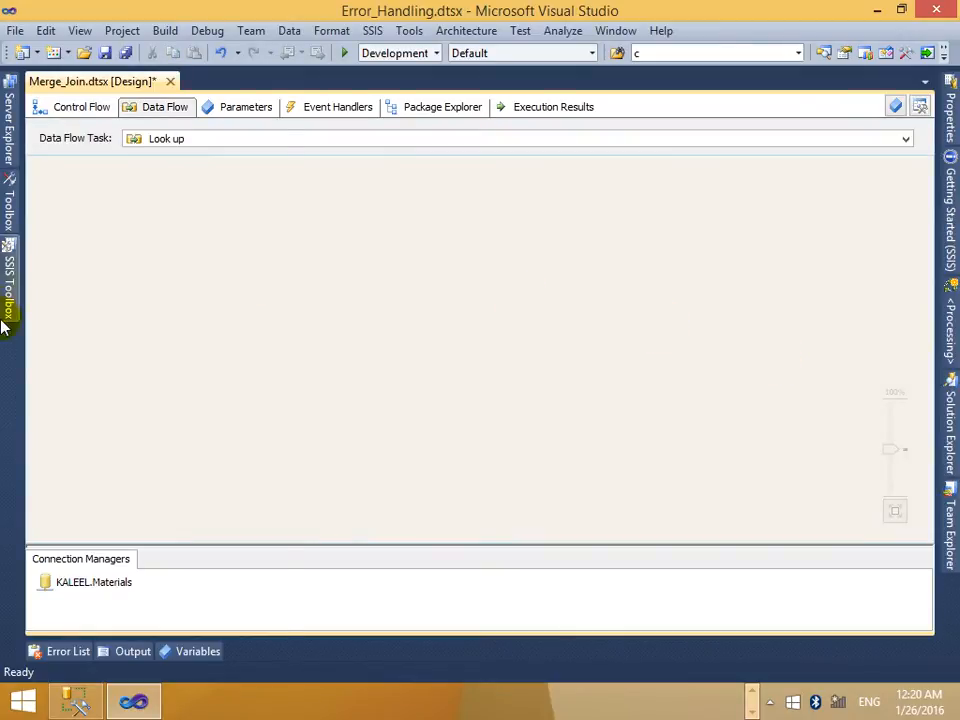
click(6, 320)
mouse_move(283, 181)
mouse_down()
mouse_move(279, 266)
mouse_move(277, 193)
mouse_up()
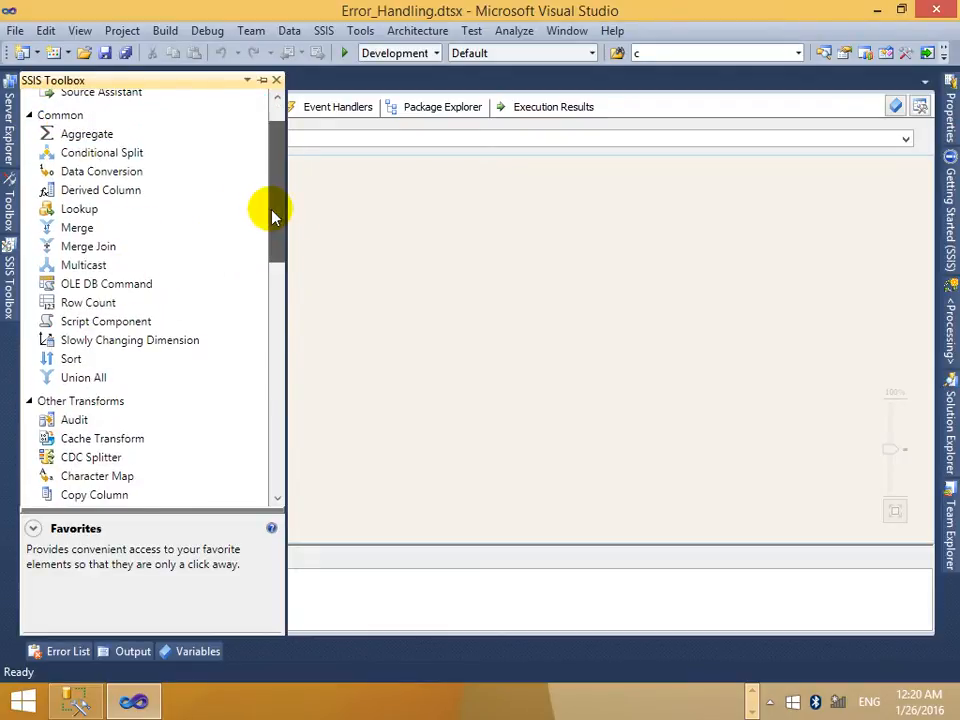
drag(272, 214, 270, 444)
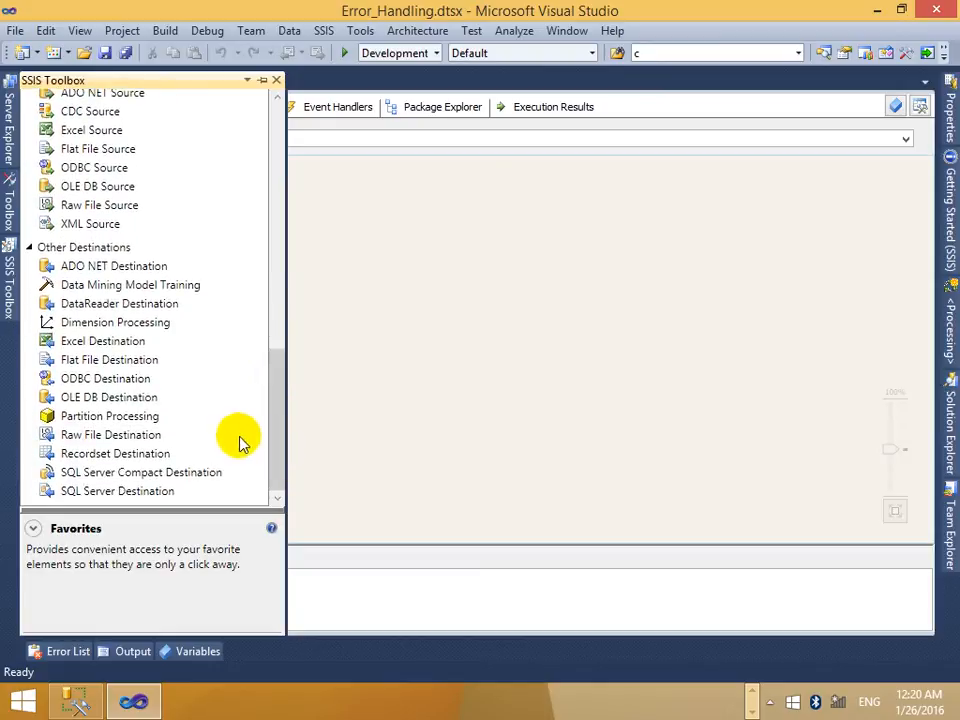
click(108, 400)
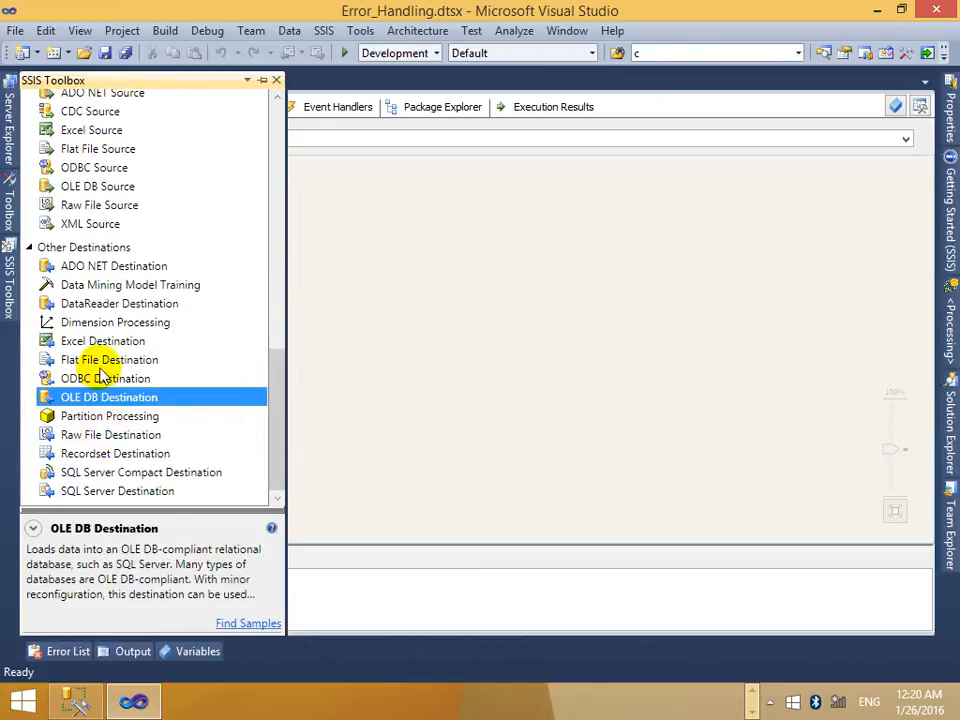
scroll(153, 340, up, 4)
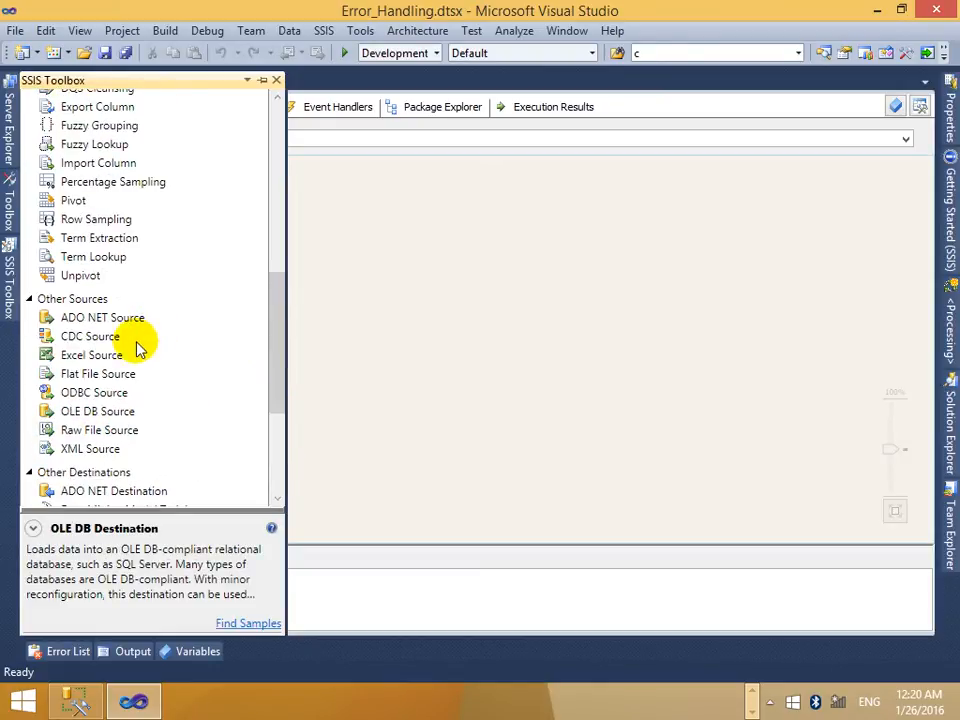
click(108, 396)
click(101, 418)
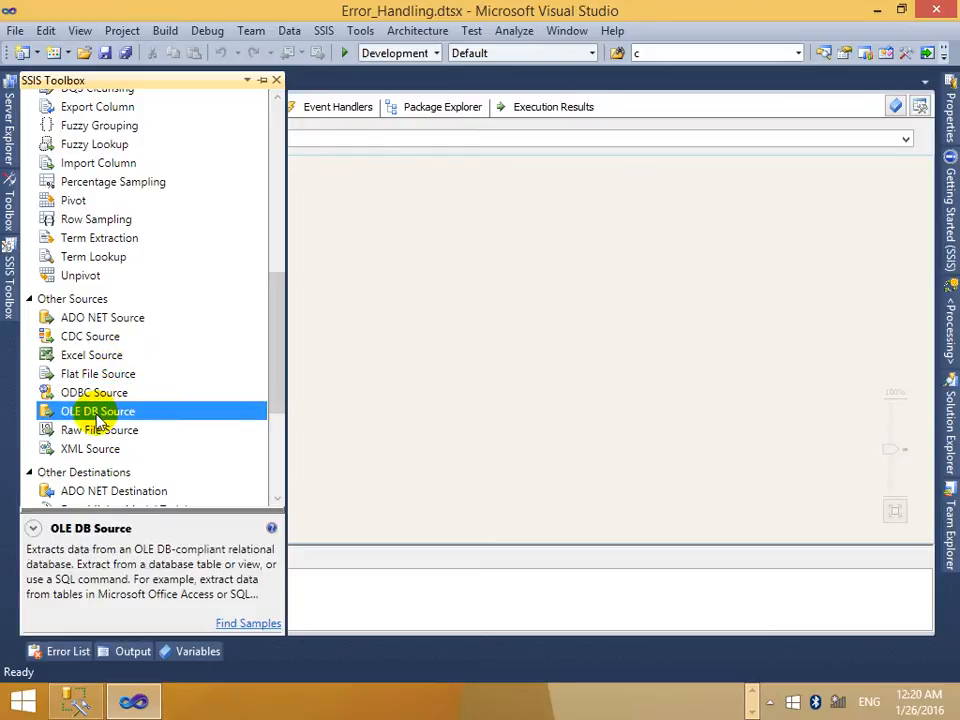
drag(420, 283, 421, 283)
Add a second OLE DB Source and arrange the two sources side by side in the upper part of the data flow.
mouse_move(10, 290)
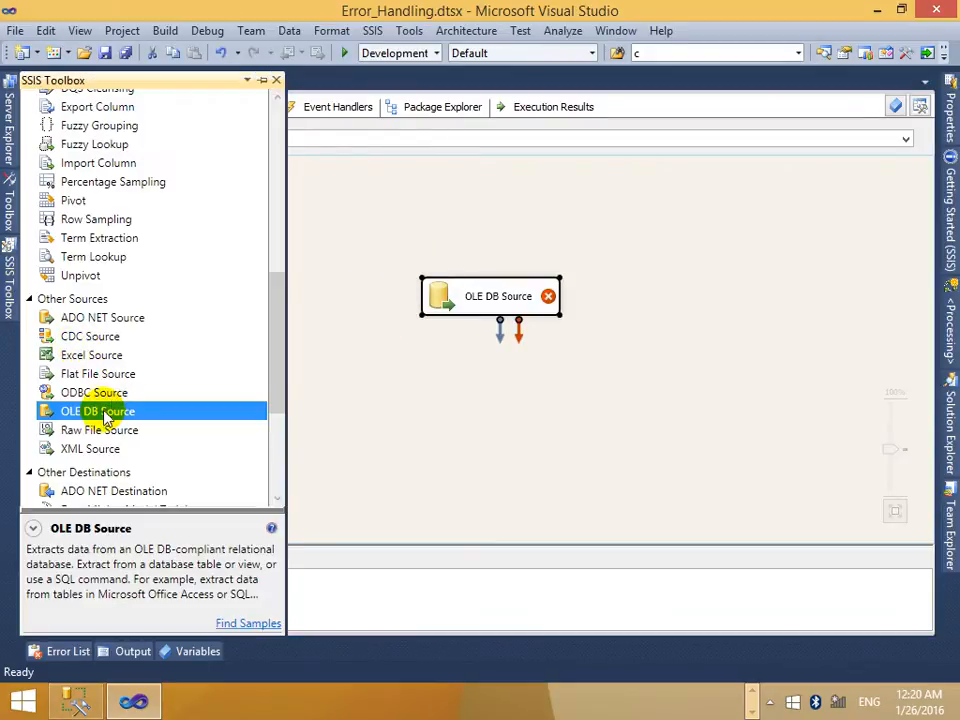
drag(60, 413, 695, 312)
drag(510, 298, 360, 307)
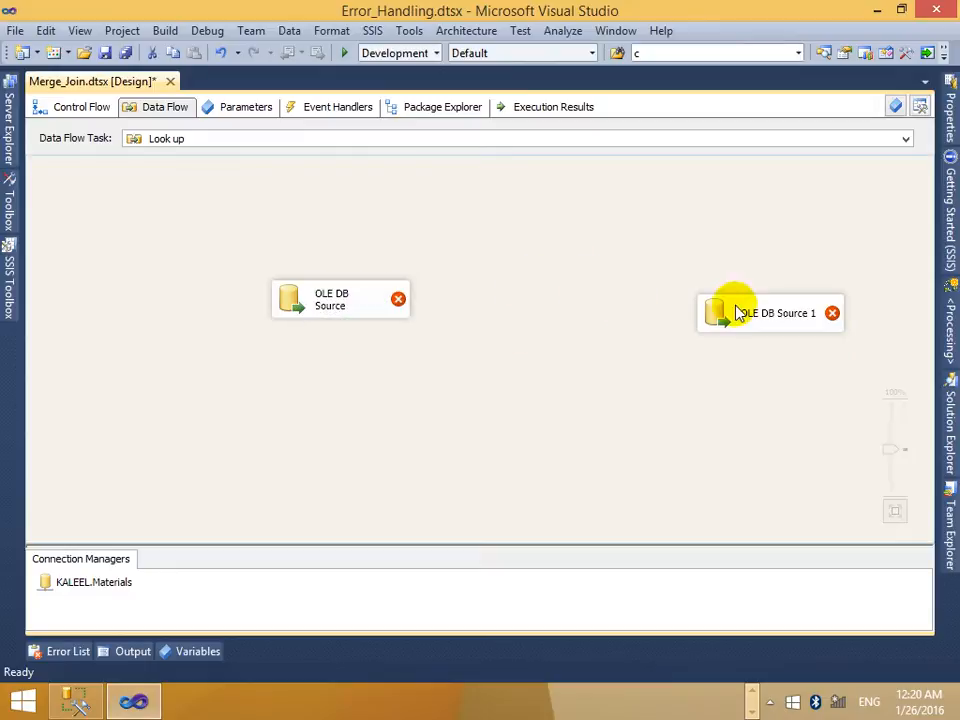
drag(745, 315, 634, 289)
drag(388, 311, 389, 259)
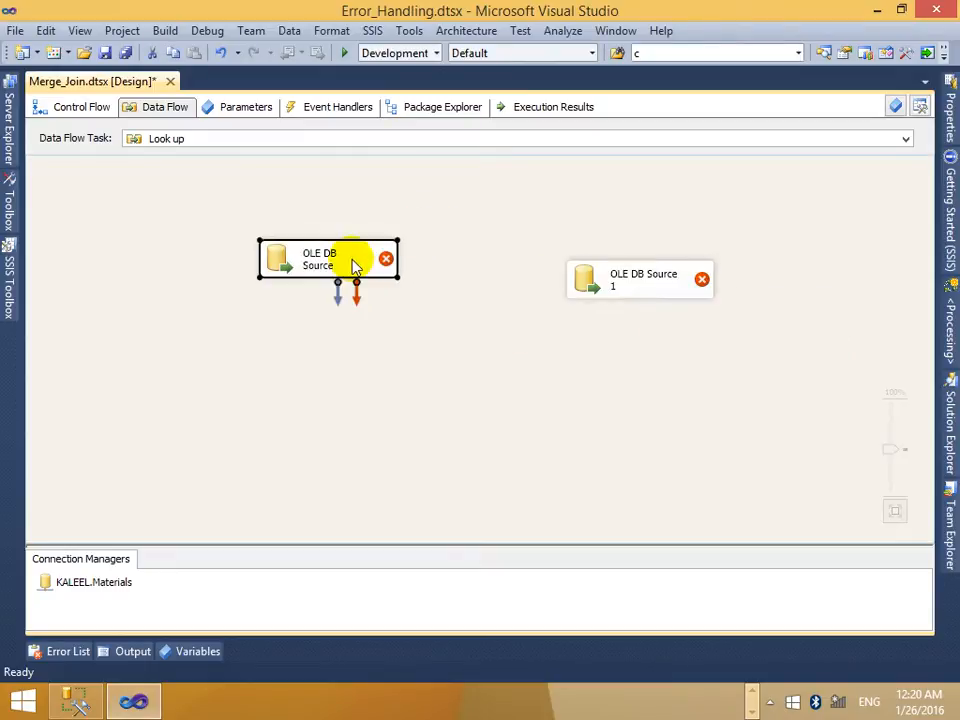
Configure the first OLE DB Source to read from the table [dbo].[divident].
right_click(338, 260)
click(525, 275)
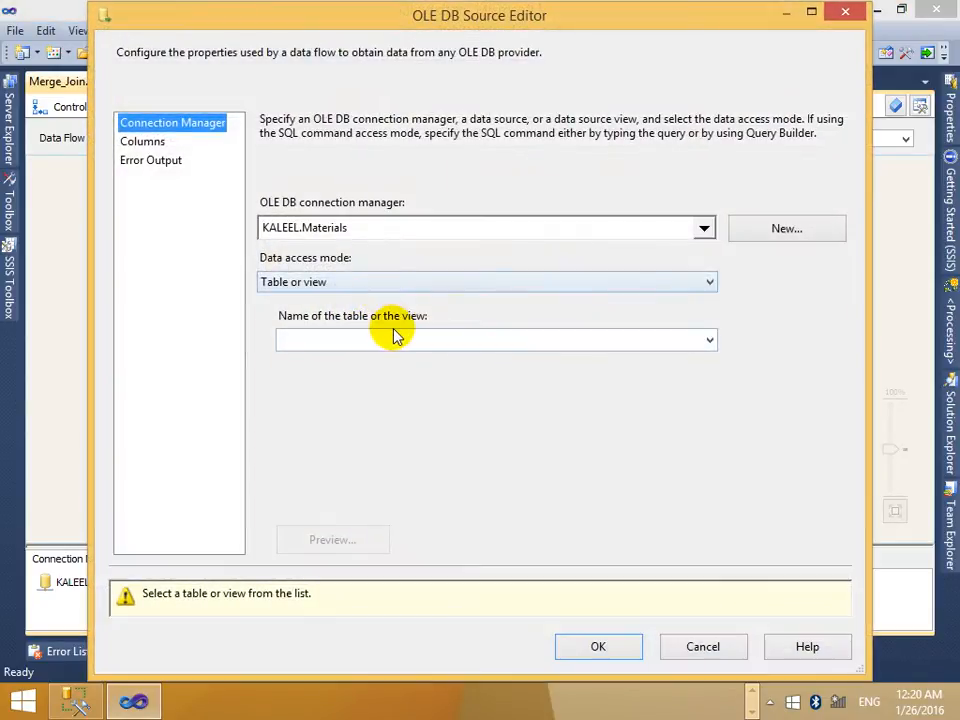
click(394, 338)
scroll(398, 565, down, 1)
scroll(395, 566, down, 4)
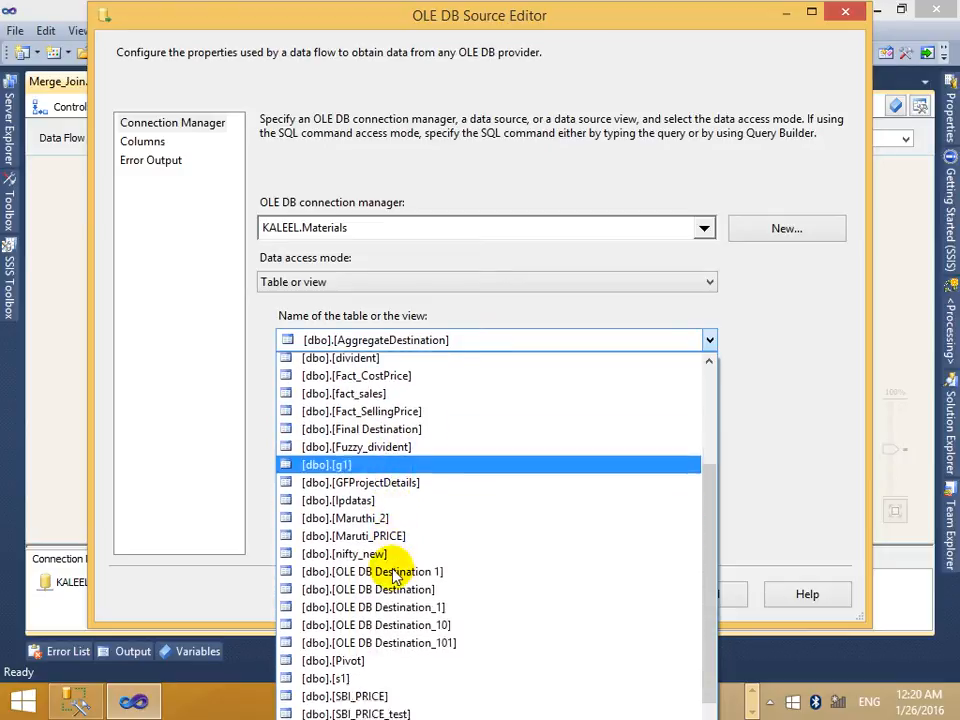
scroll(390, 530, down, 3)
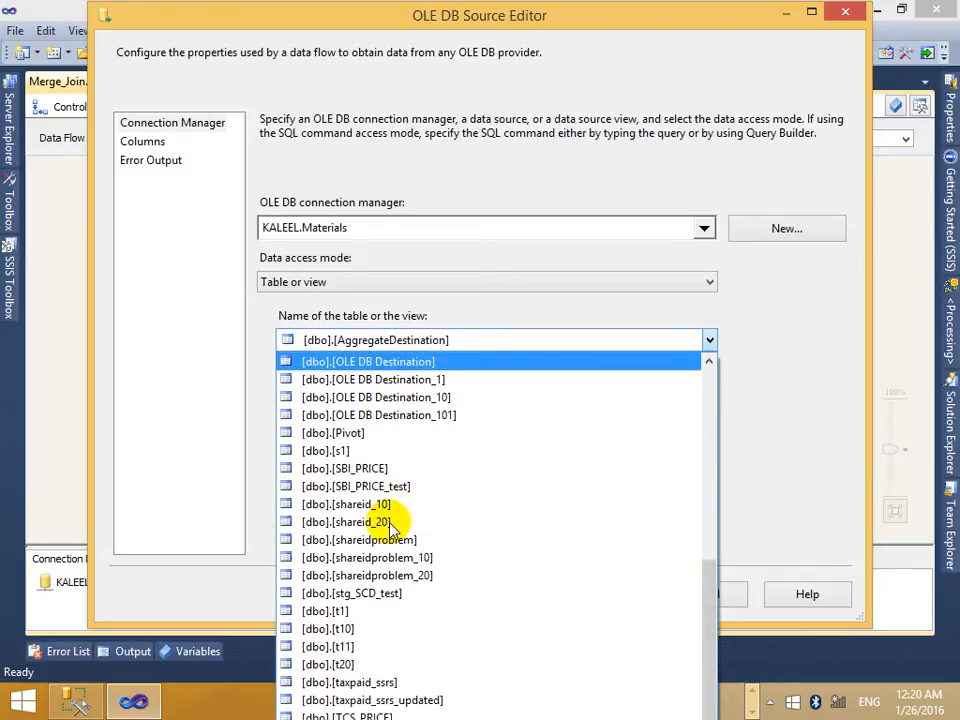
scroll(391, 520, up, 3)
scroll(386, 518, up, 2)
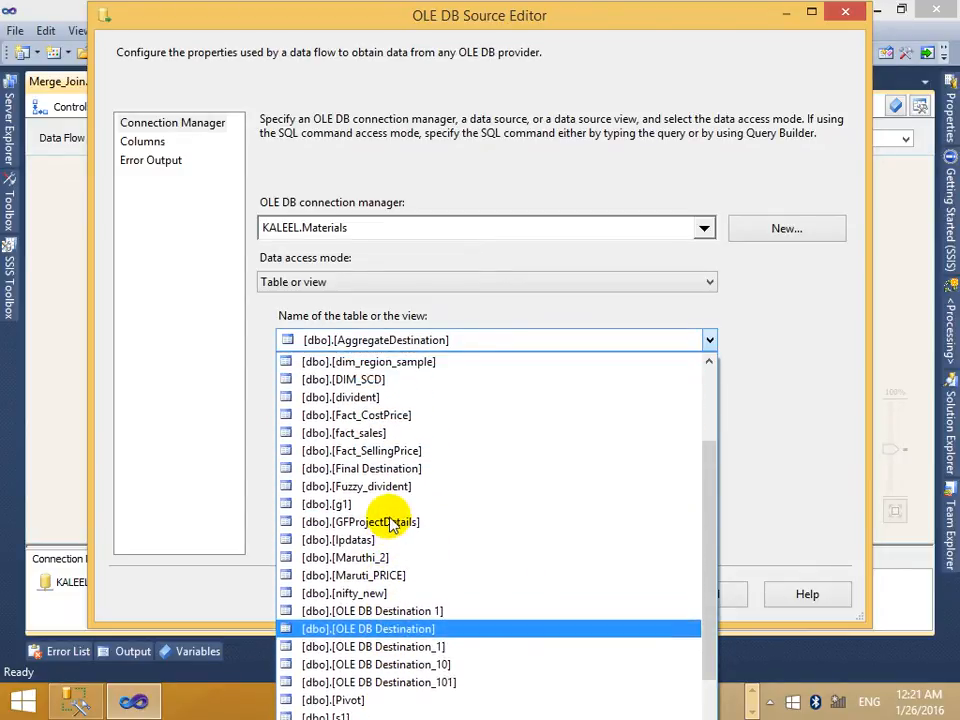
click(450, 391)
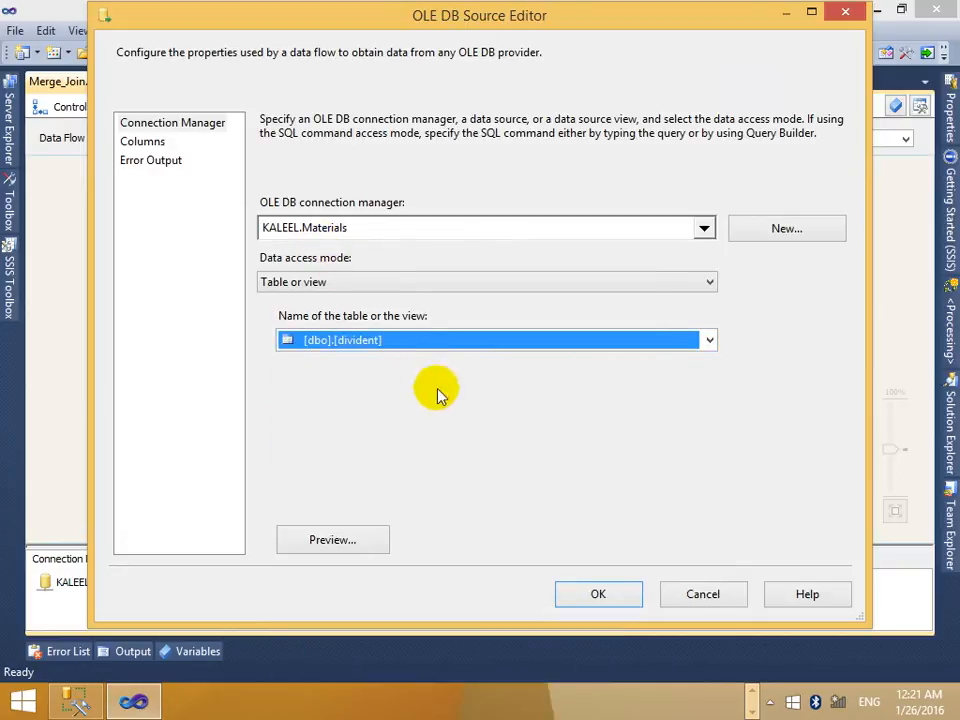
click(597, 596)
Configure OLE DB Source 1 to read from the table [dbo].[nifty_new] and move it roughly level with the first source.
click(606, 262)
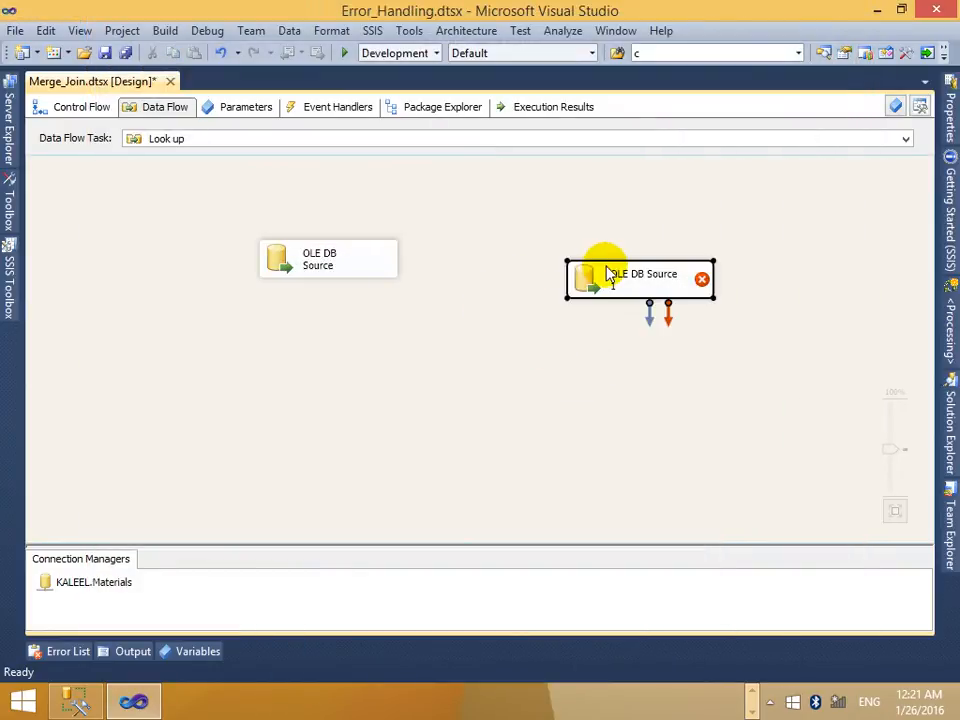
right_click(607, 266)
click(692, 280)
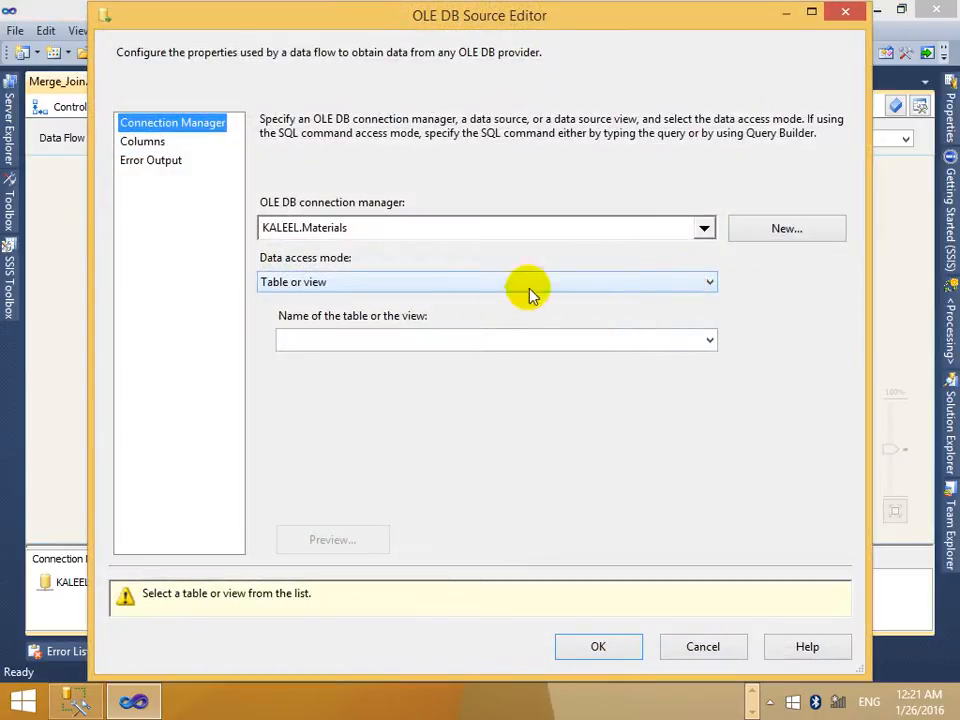
click(461, 339)
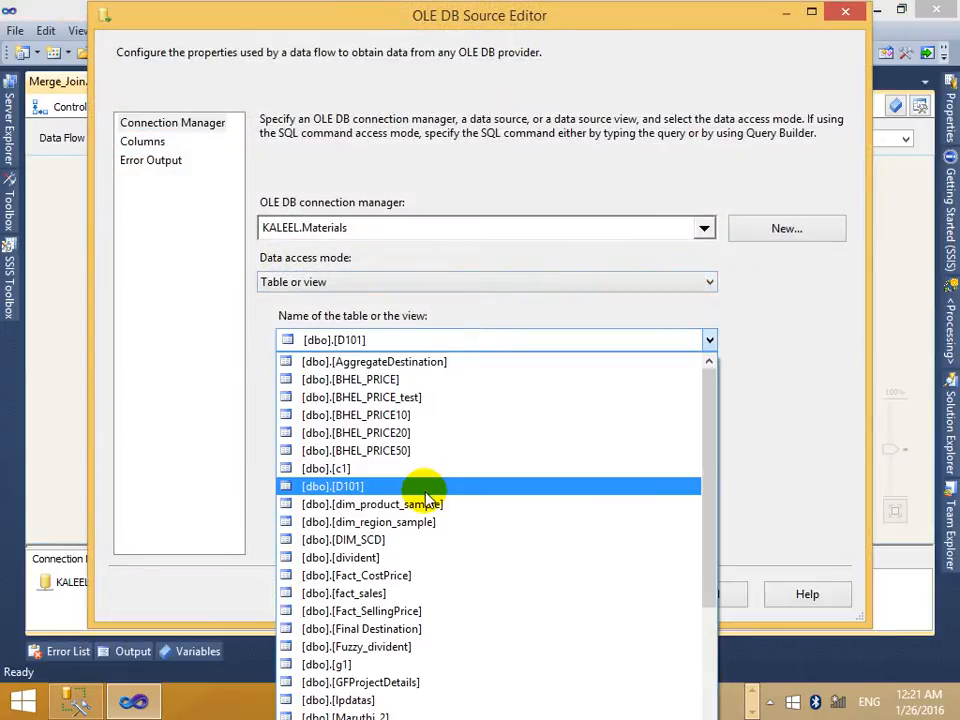
scroll(428, 494, down, 6)
scroll(428, 494, down, 5)
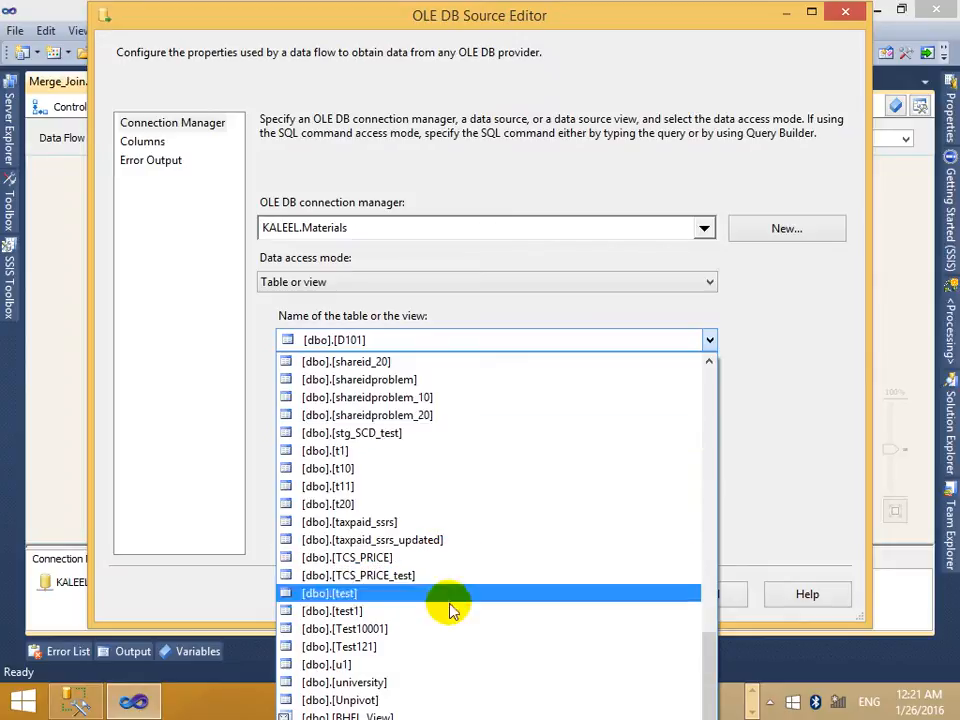
scroll(443, 589, up, 5)
click(461, 433)
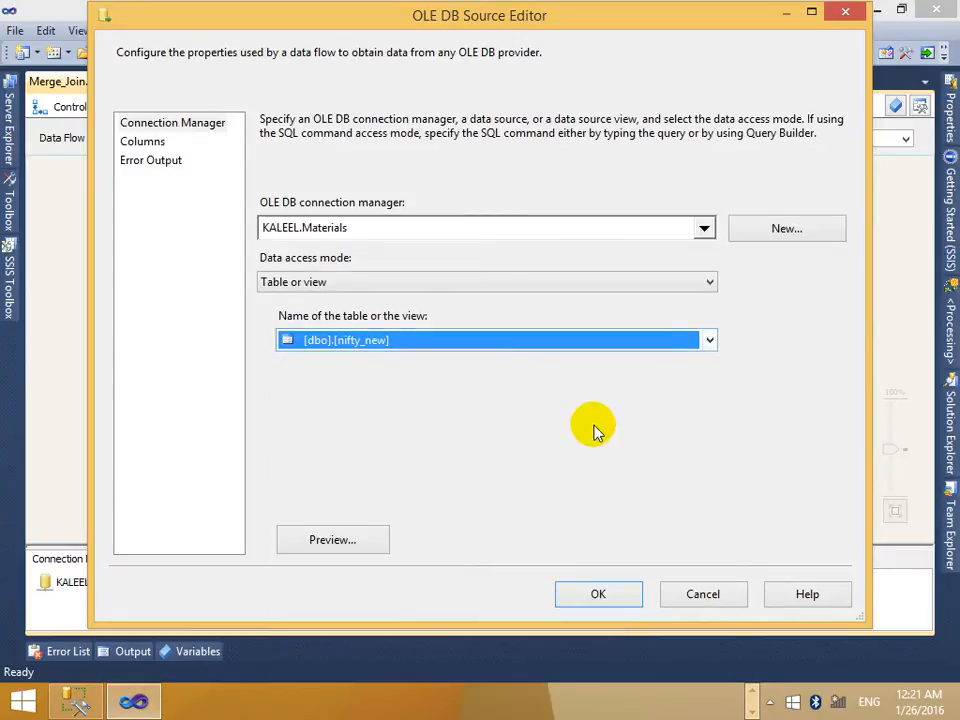
click(626, 607)
drag(647, 275, 610, 258)
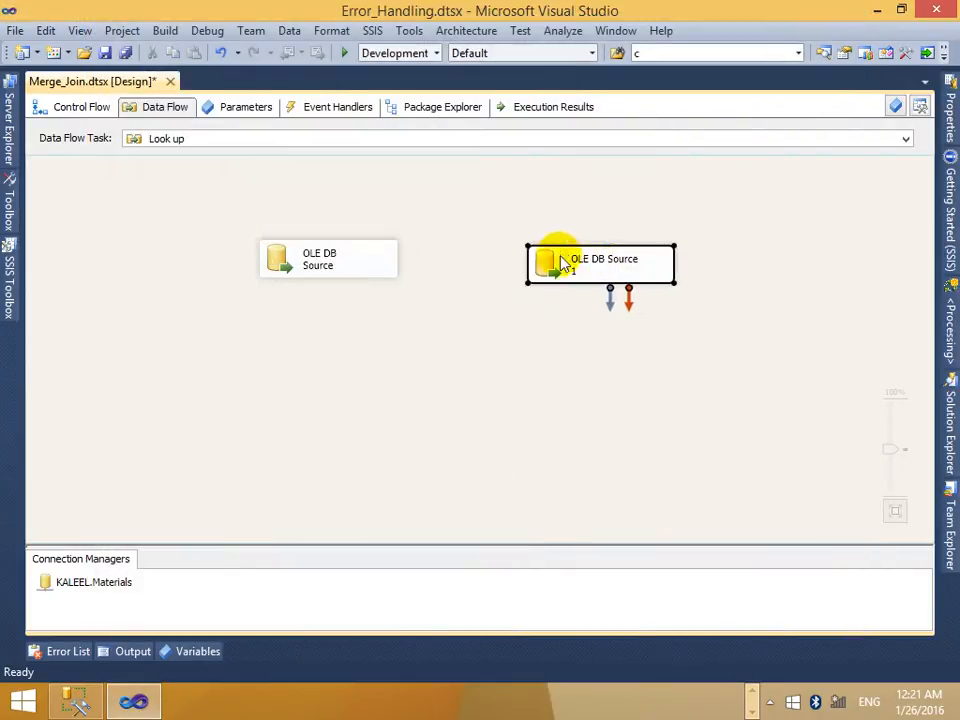
Rename the source that reads the divident table as Divident.
right_click(375, 267)
click(439, 495)
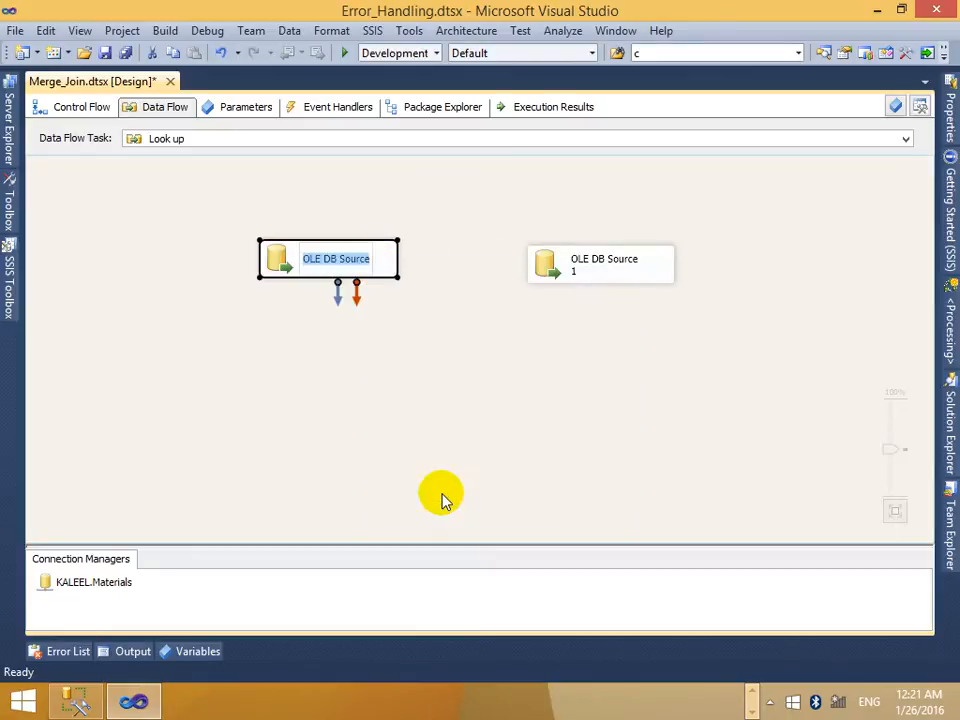
text(Divident)
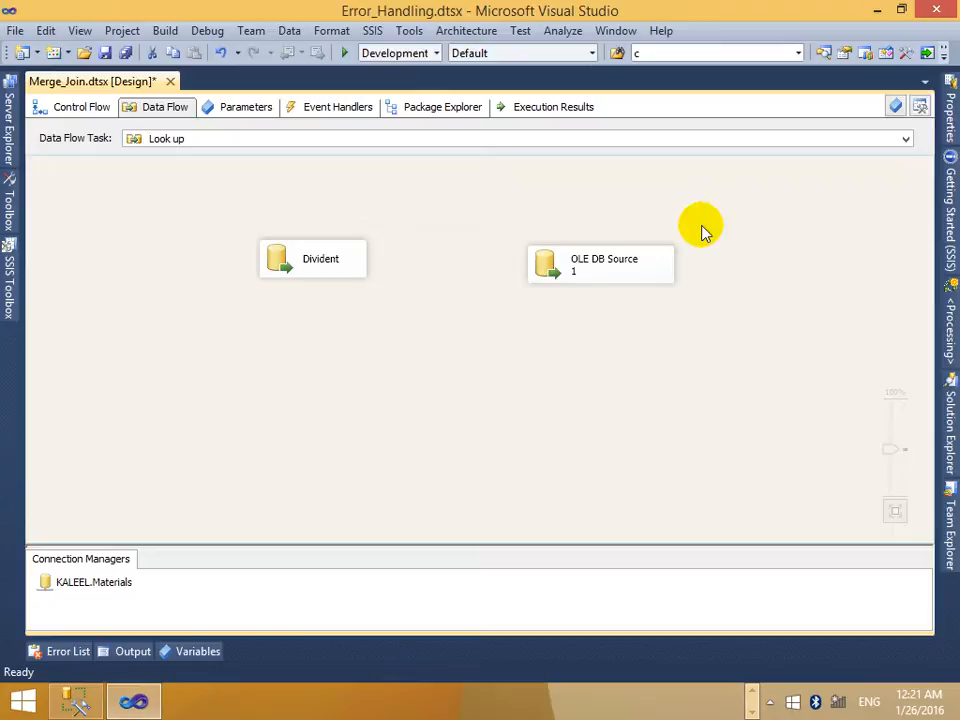
Rename OLE DB Source 1 as nifty_new.
right_click(654, 274)
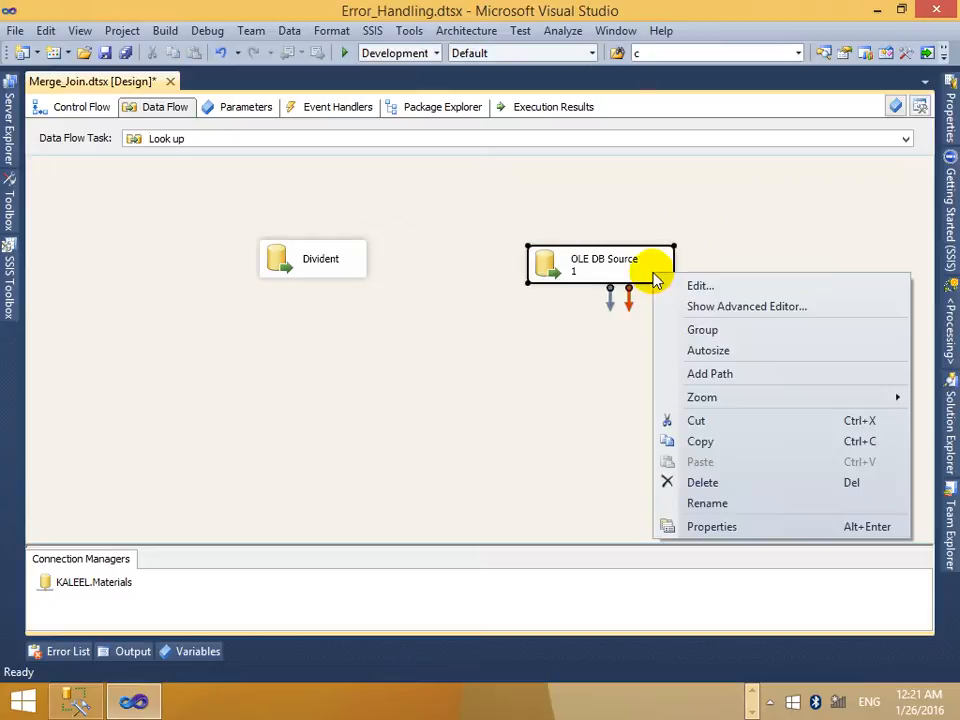
click(733, 503)
key(BackSpace)
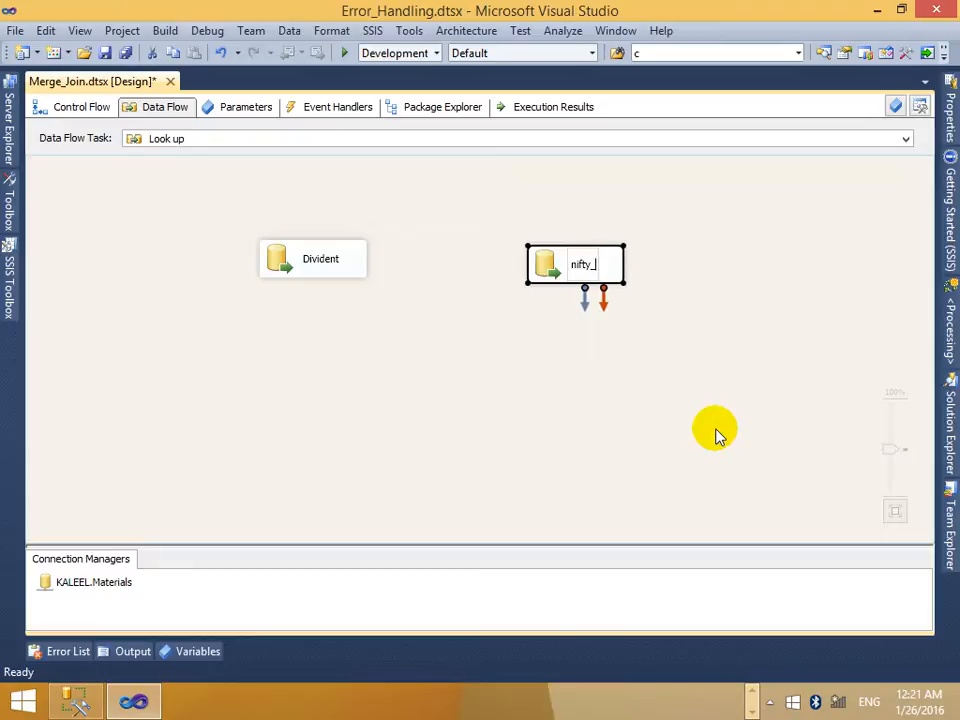
click(717, 436)
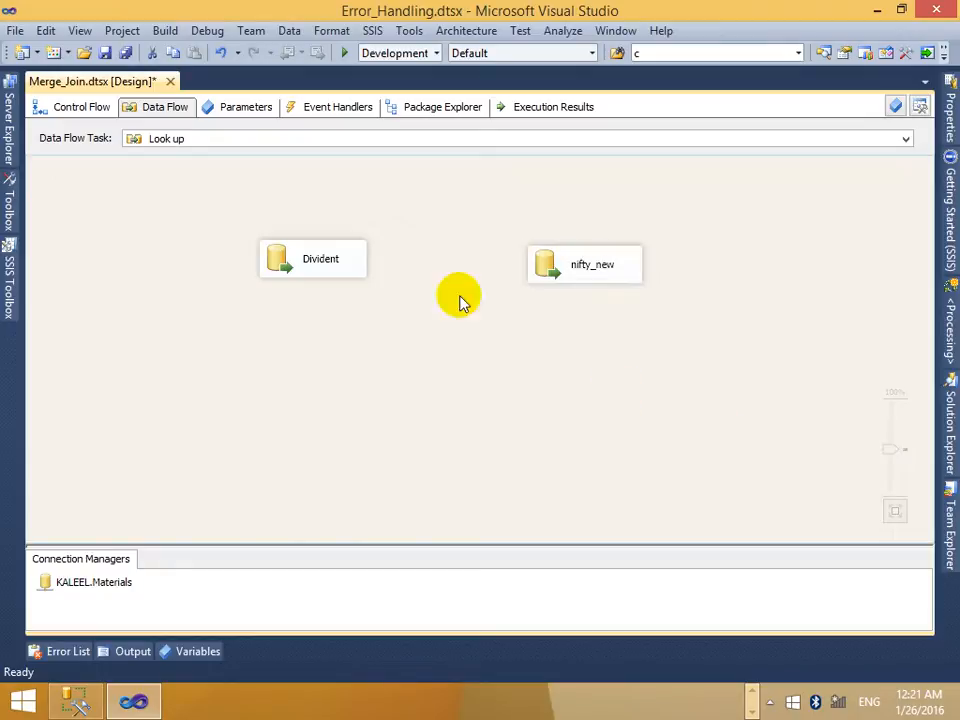
Add a Lookup transformation below the two sources and connect the Divident source's output to it.
click(302, 274)
click(100, 266)
click(16, 301)
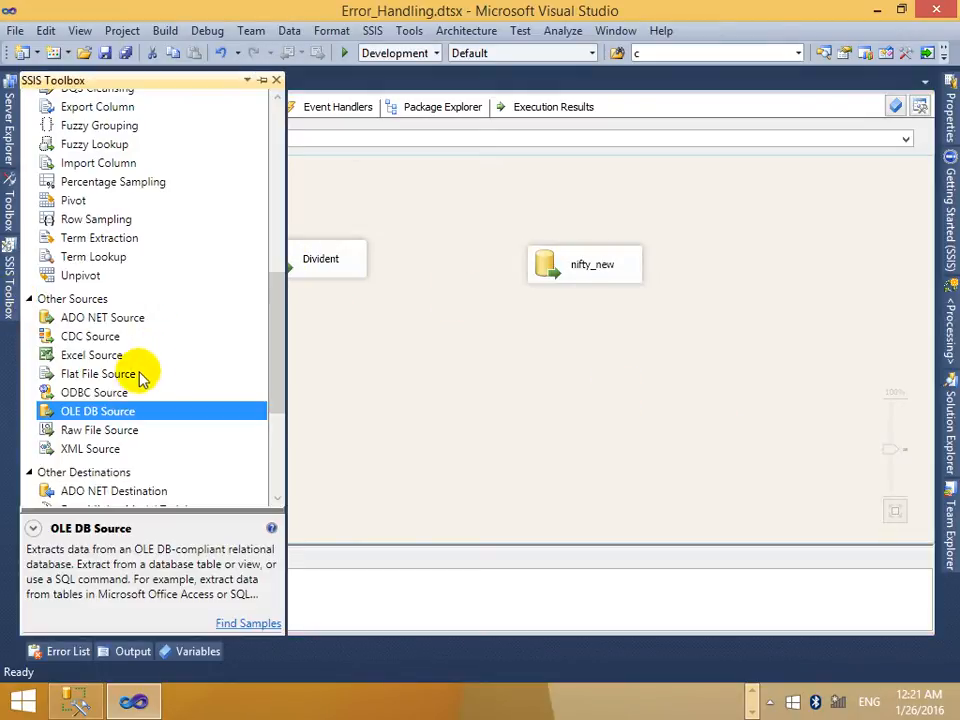
drag(279, 328, 251, 199)
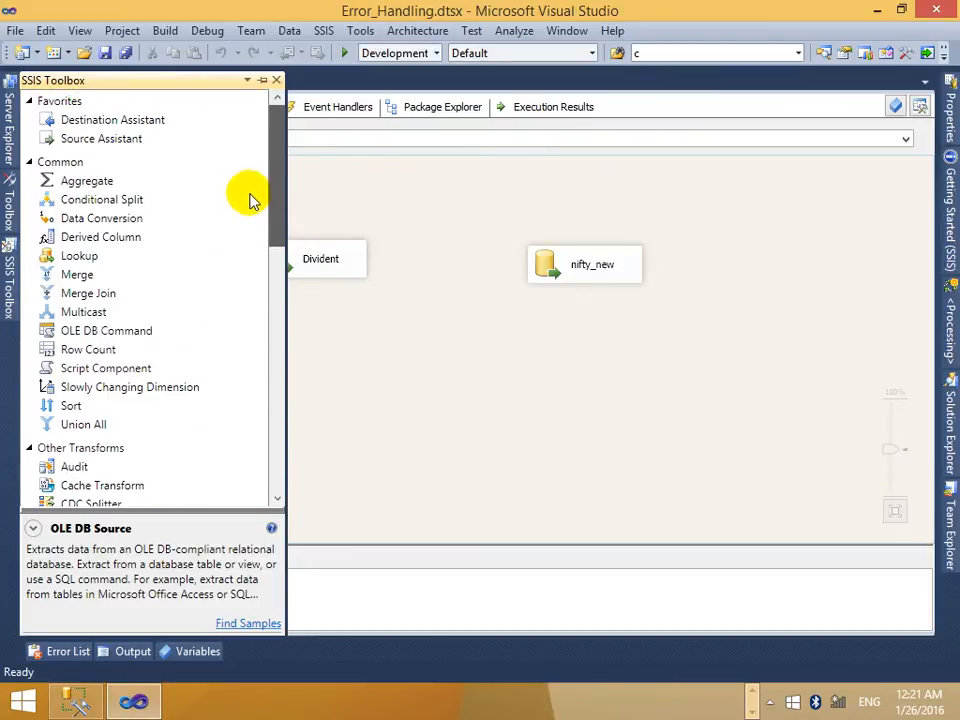
click(60, 258)
drag(60, 258, 455, 367)
click(300, 255)
drag(325, 298, 489, 364)
Examine the Lookup transformation's general and connection settings and its list of reference tables, and close the editor without saving.
right_click(489, 366)
click(537, 380)
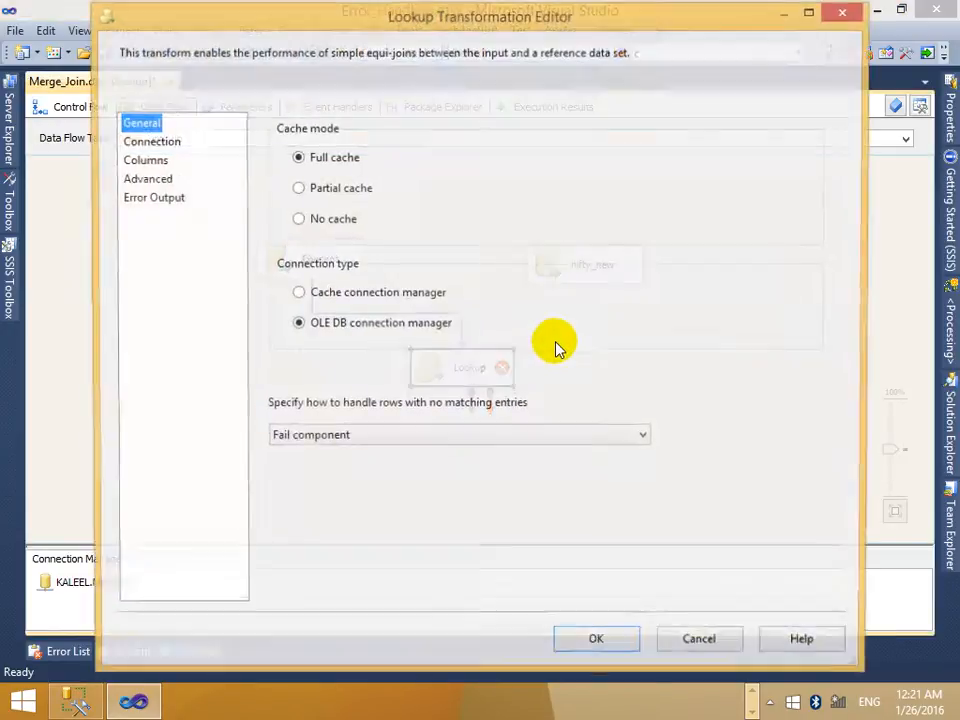
click(140, 146)
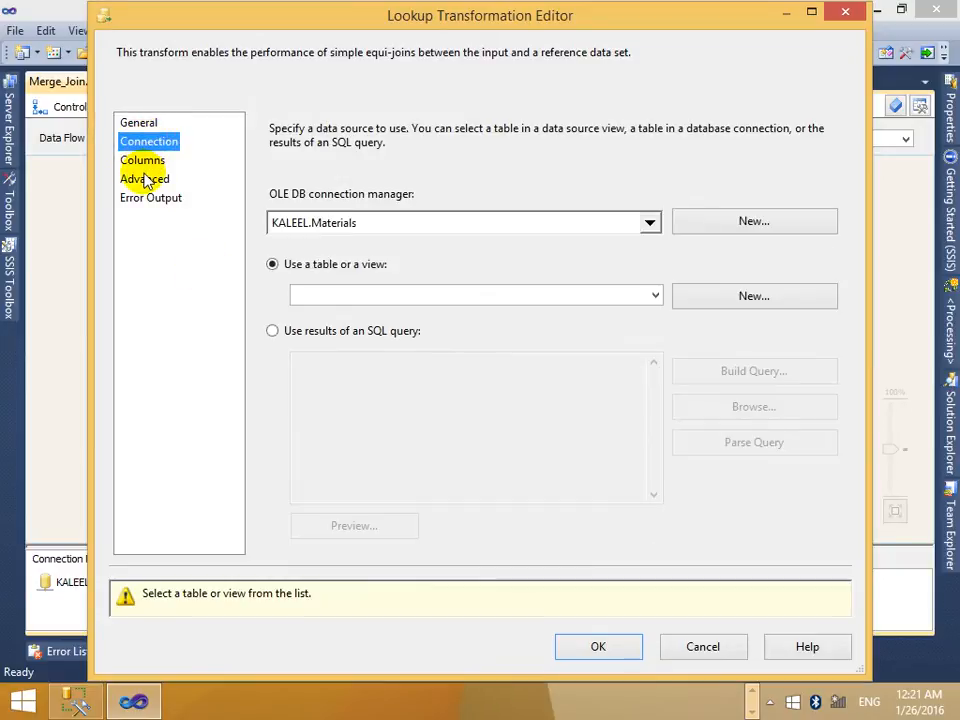
click(138, 124)
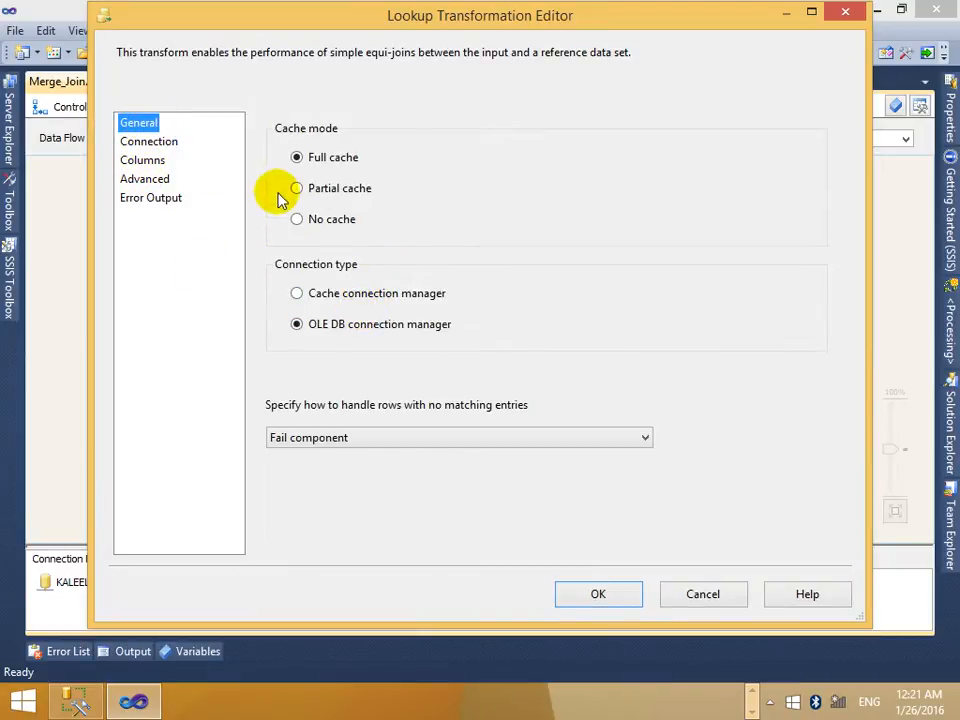
click(155, 143)
click(549, 297)
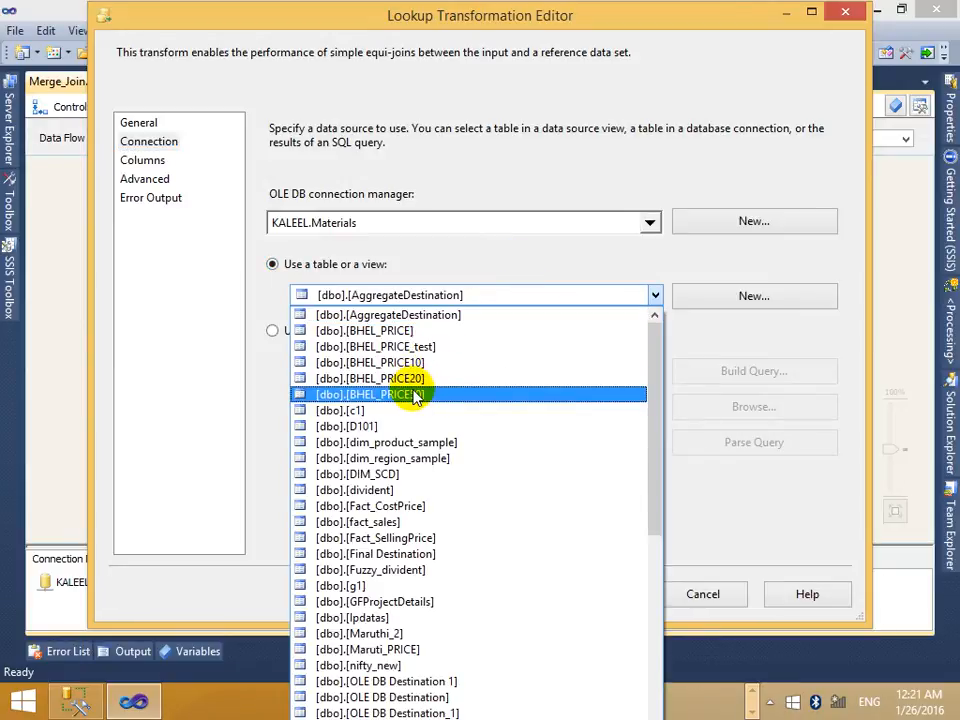
scroll(416, 424, down, 2)
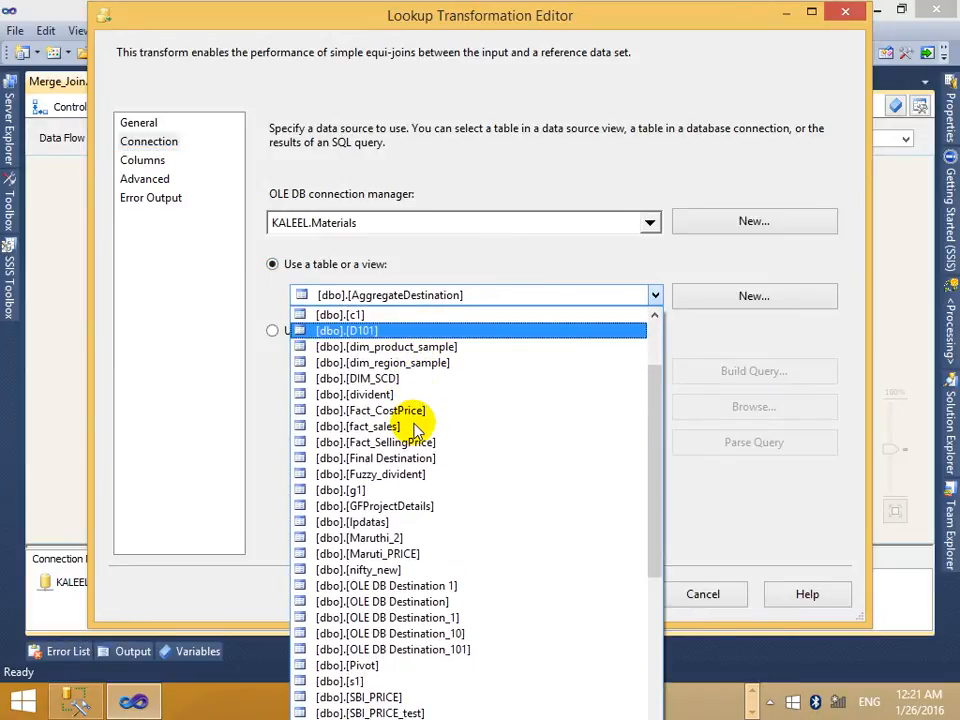
scroll(416, 428, down, 2)
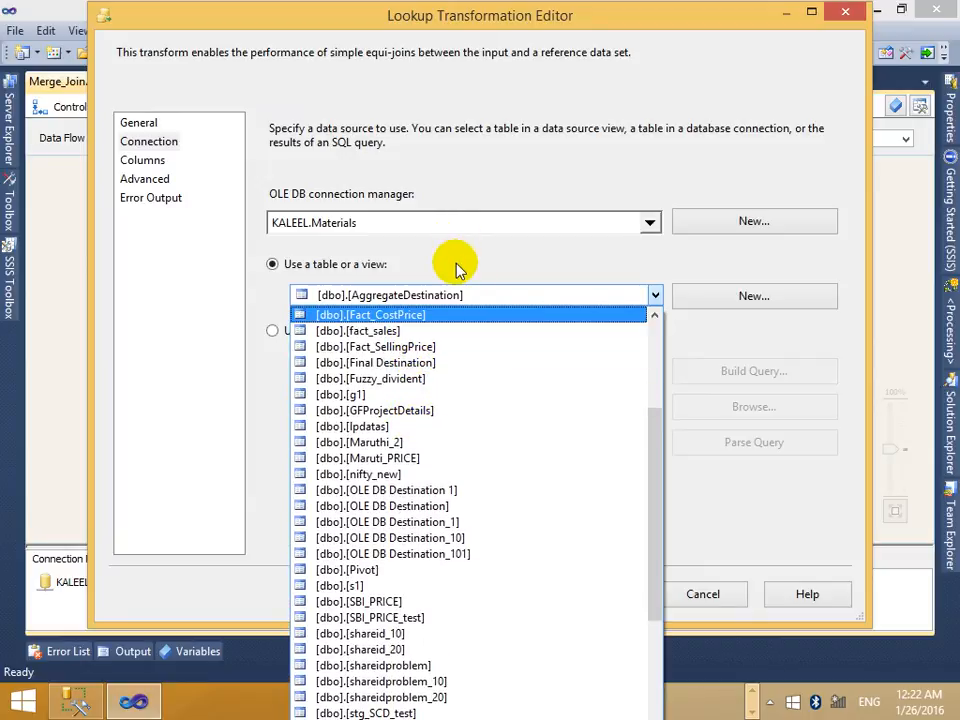
click(455, 268)
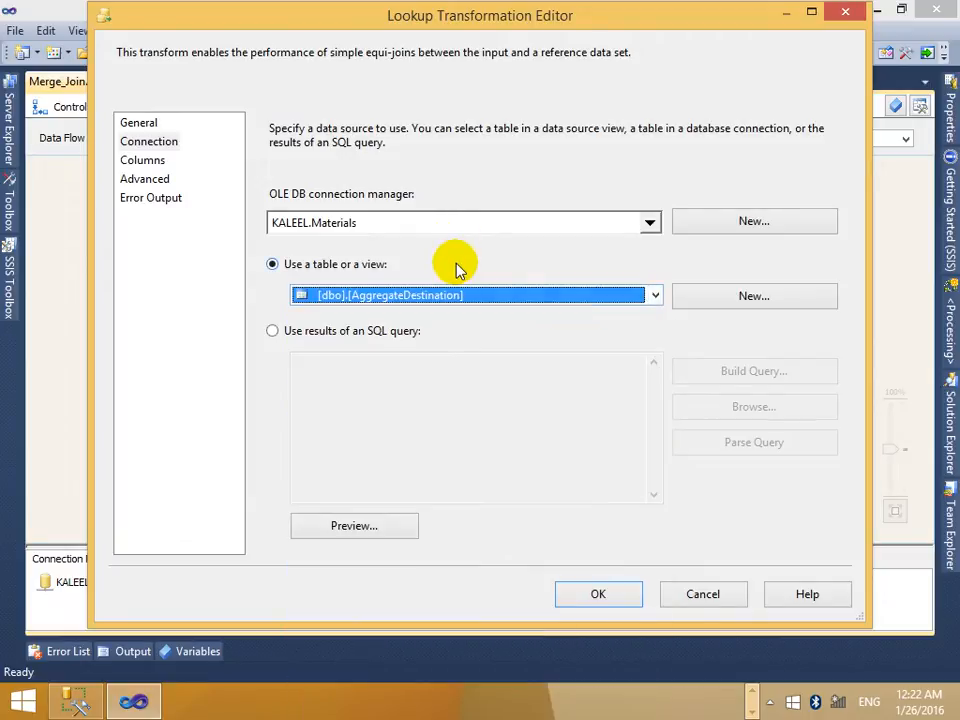
click(844, 18)
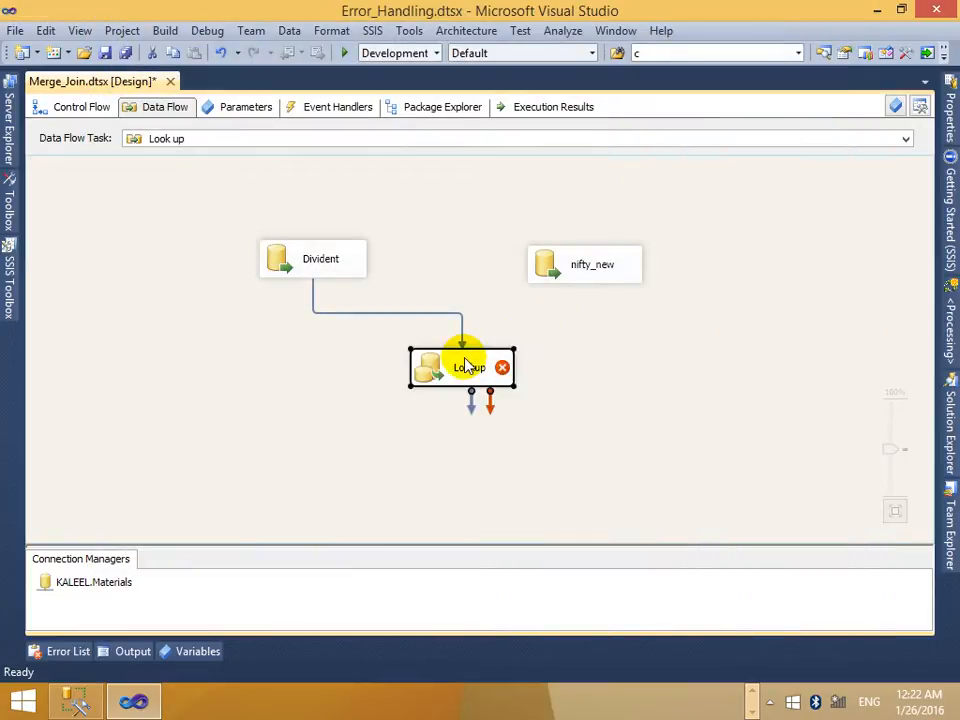
right_click(468, 364)
click(565, 370)
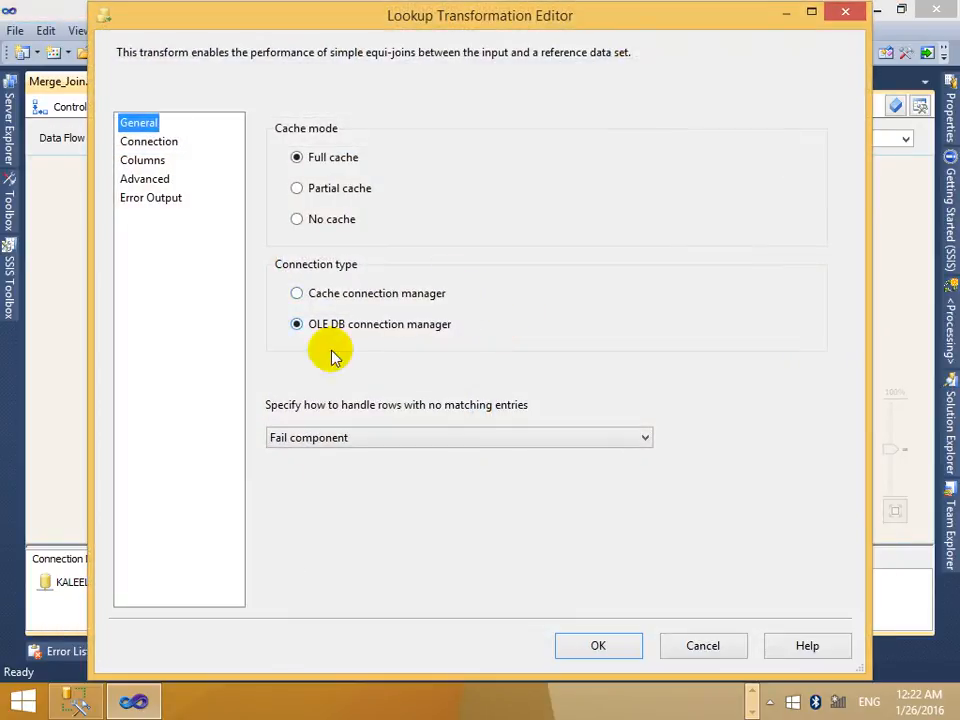
click(148, 142)
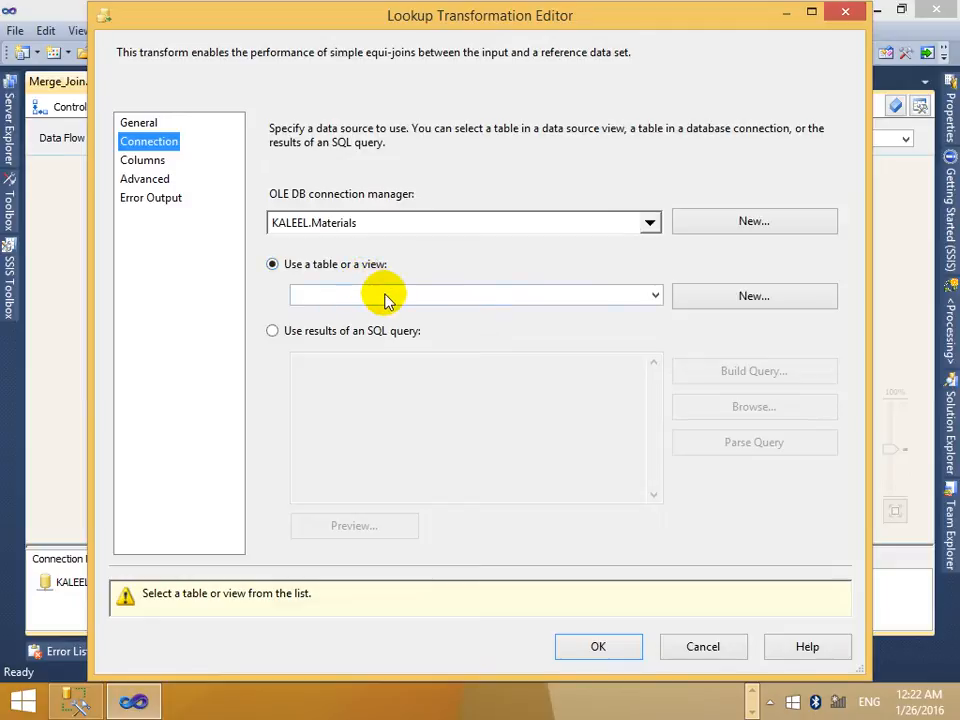
click(845, 12)
Delete the nifty_new source from the Look up data flow.
click(683, 296)
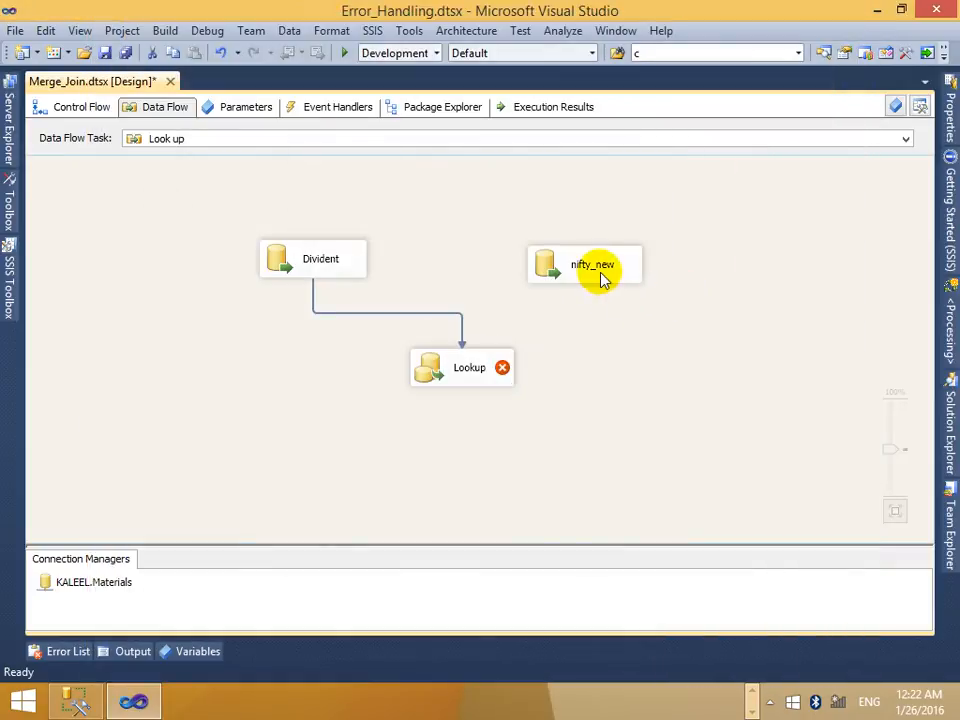
key(Delete)
Set the Lookup transformation's reference table to [dbo].[nifty_new] on the KALEEL.Materials connection.
right_click(437, 373)
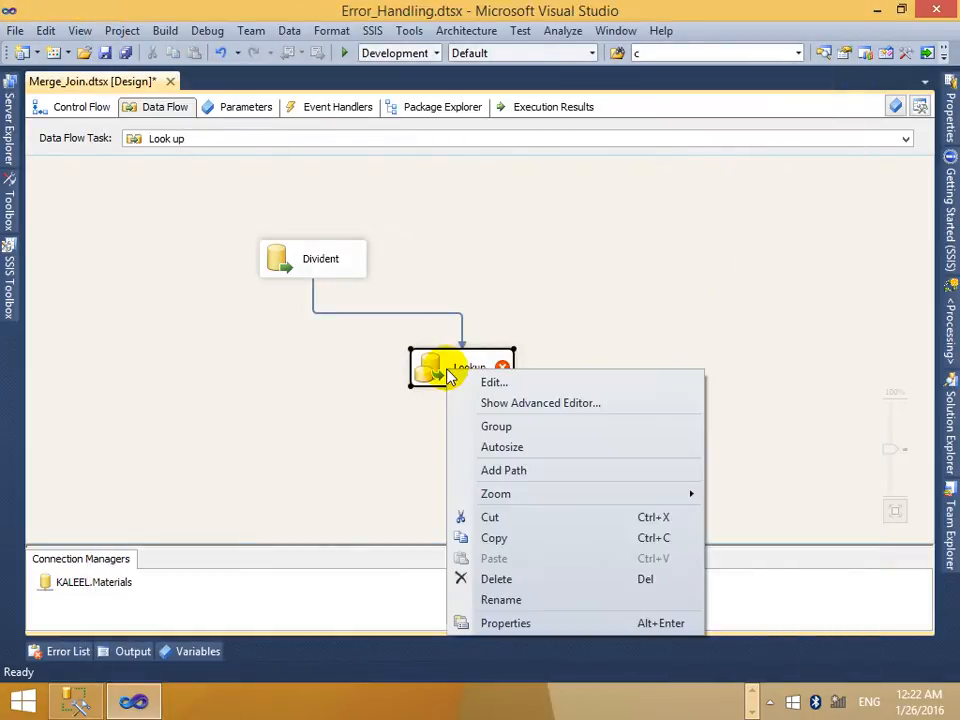
click(494, 383)
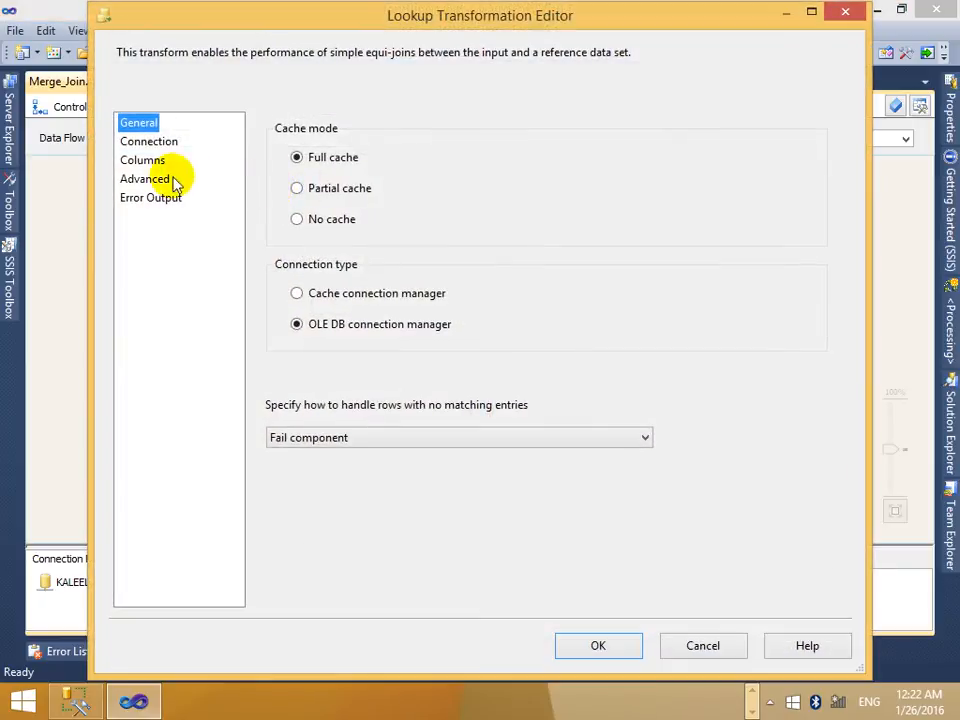
click(136, 144)
click(414, 294)
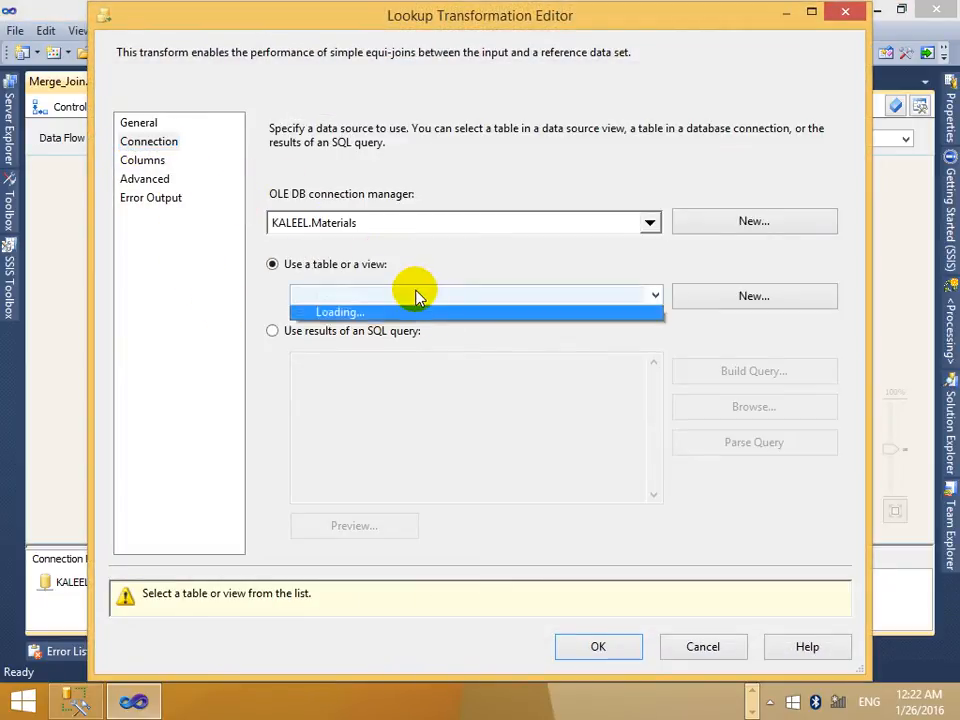
scroll(428, 456, down, 2)
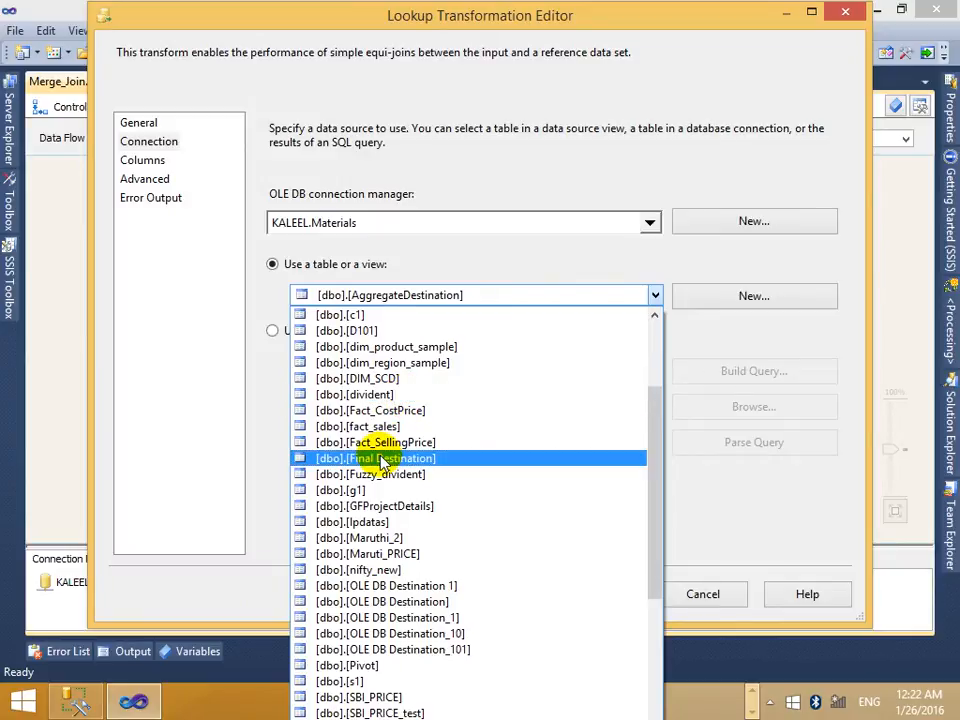
scroll(375, 443, down, 4)
click(390, 380)
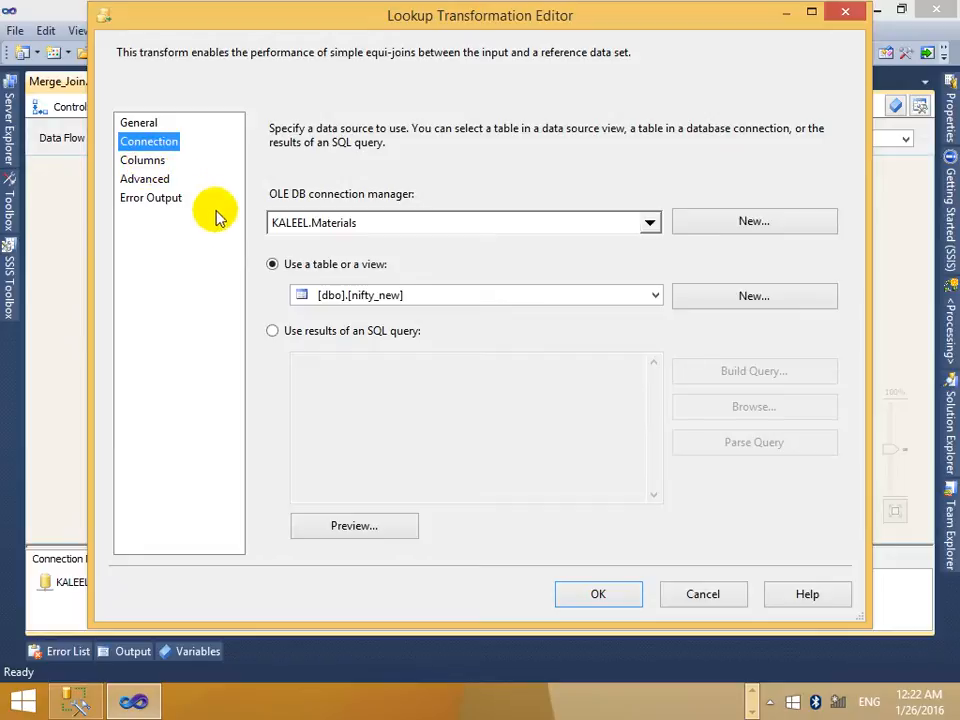
Map the input column Symbol to the lookup column Symbol and save the Lookup transformation's settings.
click(145, 160)
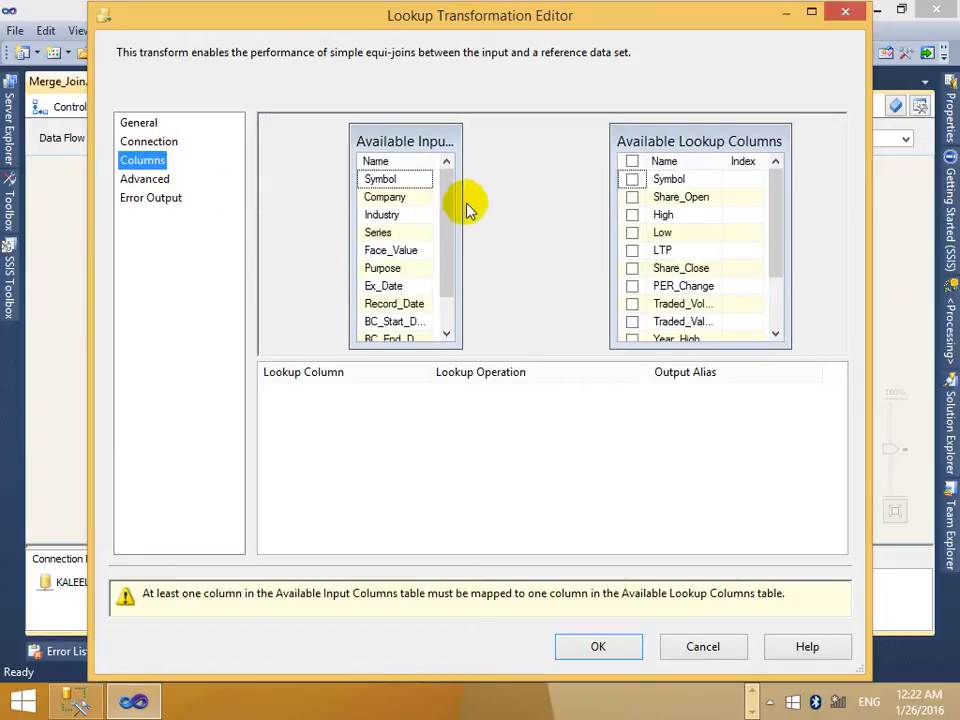
drag(422, 181, 668, 183)
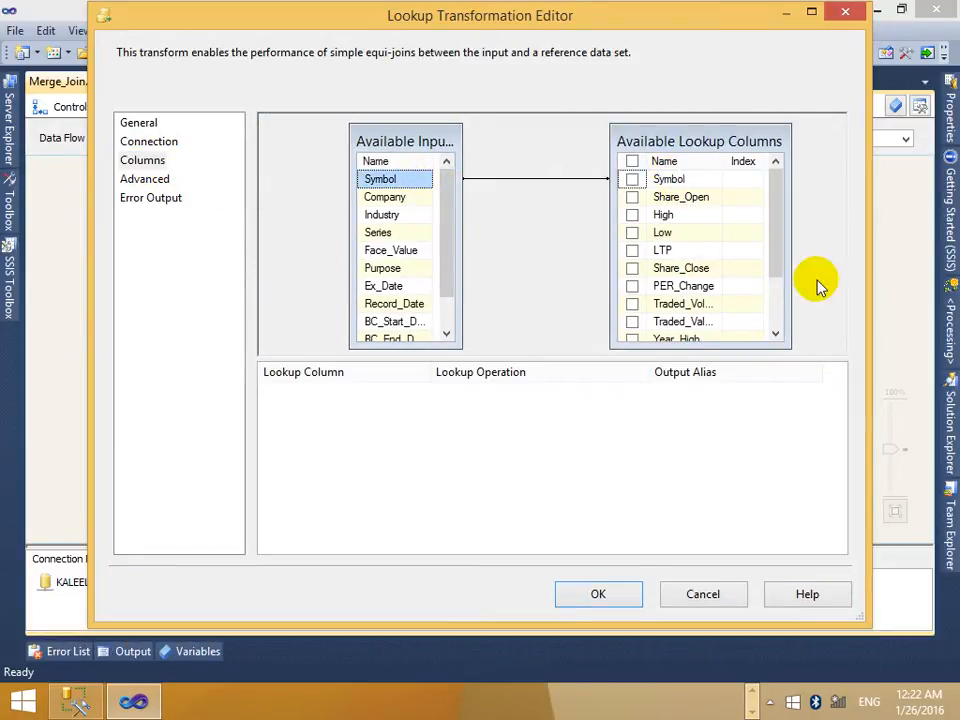
click(576, 594)
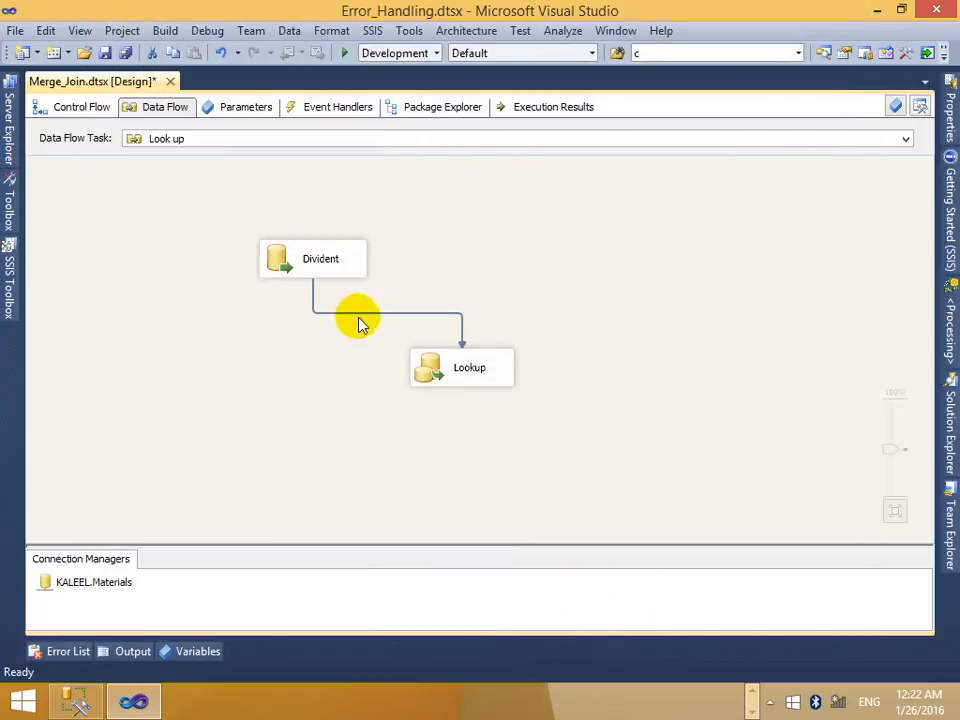
Add a Union All transformation to the data flow, below and beside the Lookup.
mouse_move(8, 280)
click(100, 428)
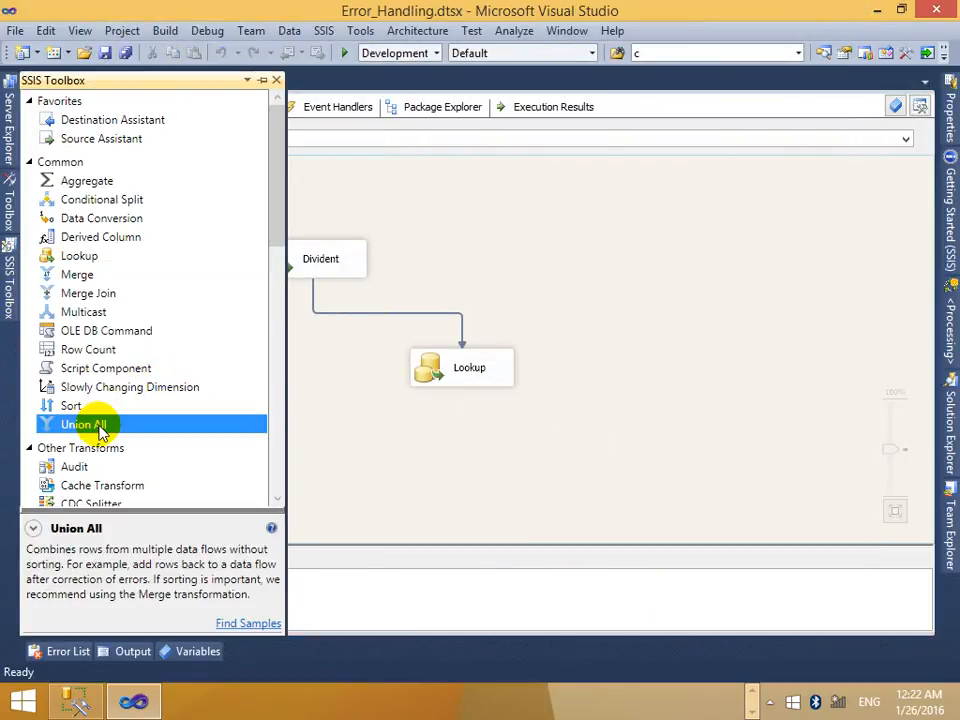
drag(577, 520, 656, 436)
Connect the Lookup Match Output of the Lookup to Union All Input 1 of the Union All transformation.
click(487, 371)
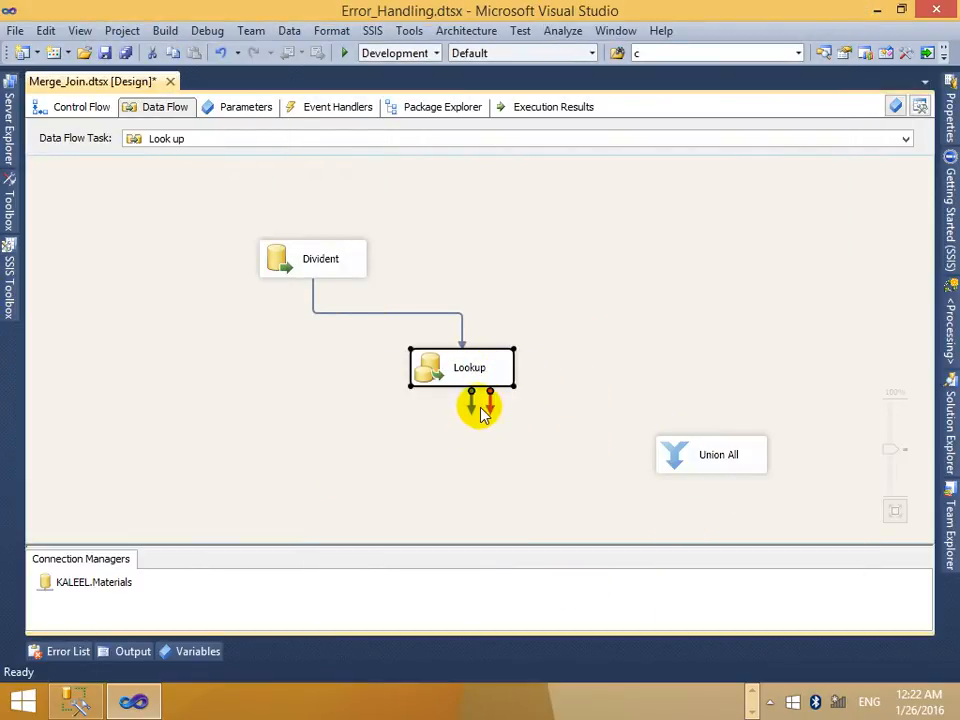
drag(473, 406, 670, 448)
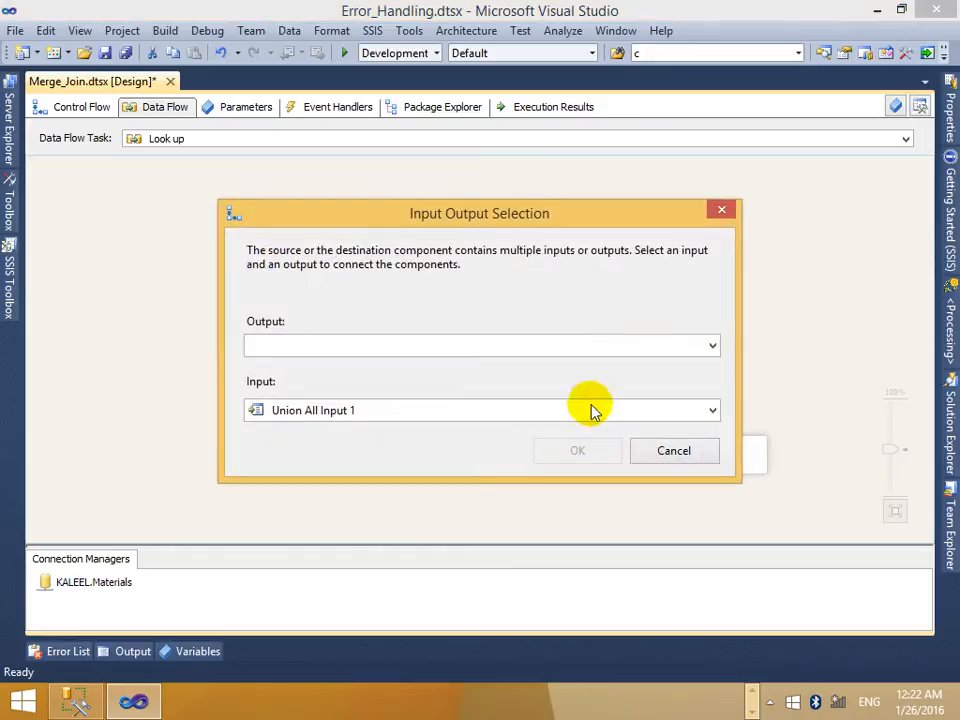
click(574, 348)
click(455, 369)
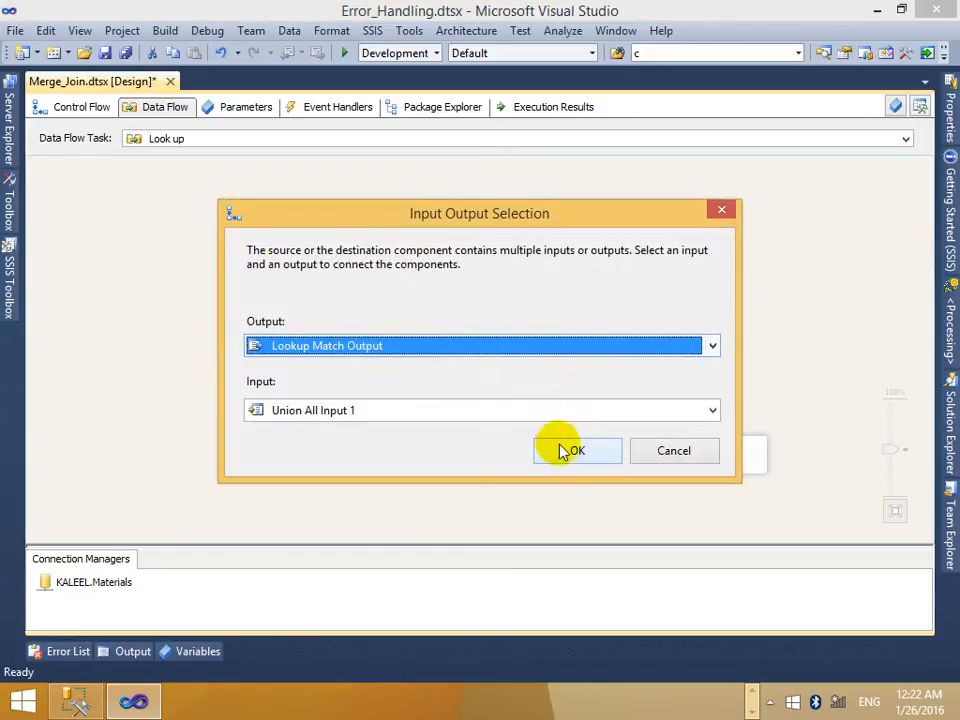
click(572, 450)
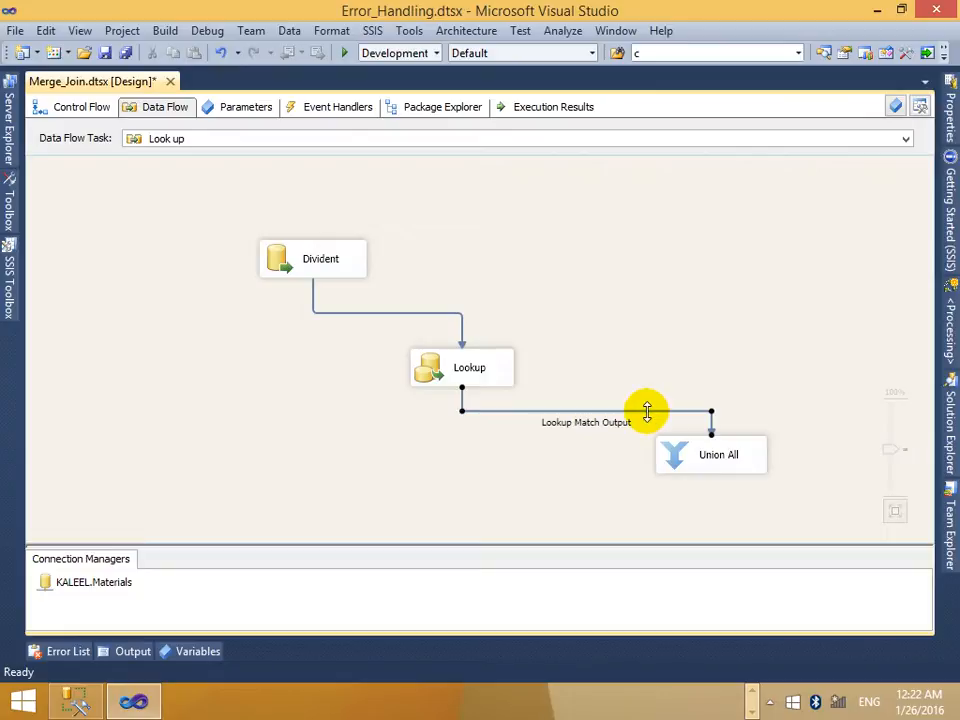
Enable a data viewer on the Lookup Match Output path and move the Union All transformation closer to the Lookup.
right_click(647, 411)
click(710, 390)
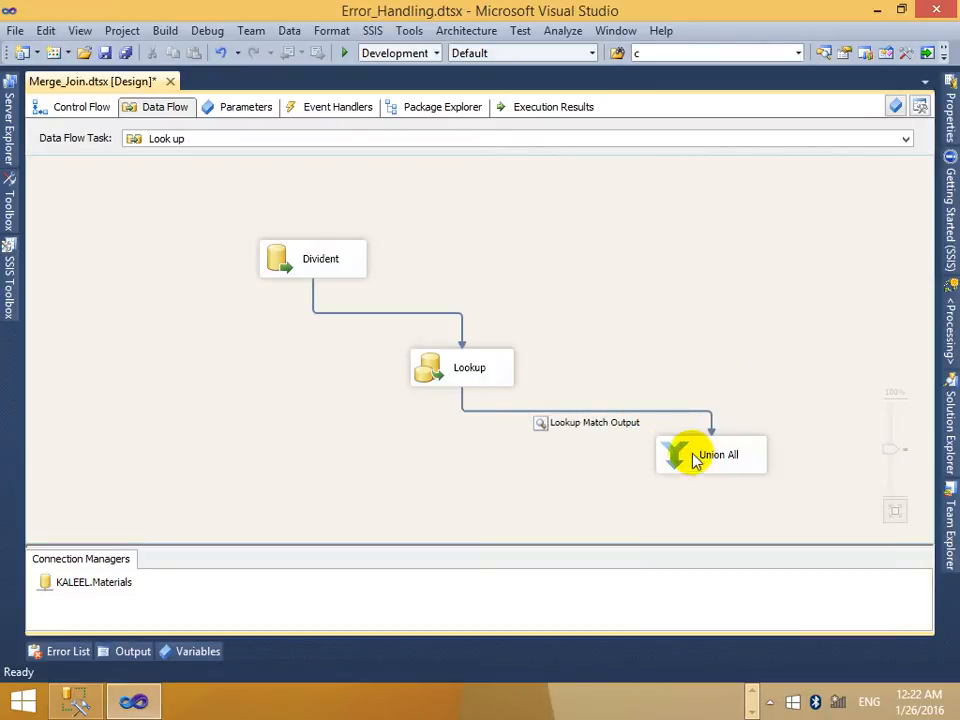
drag(695, 460, 641, 456)
click(626, 358)
click(318, 266)
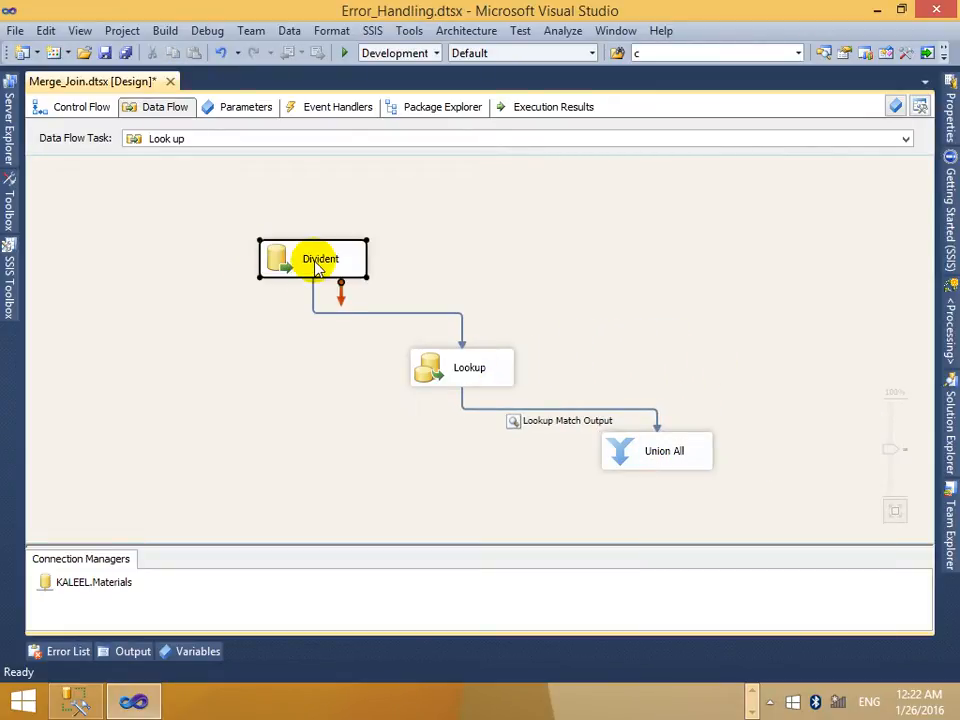
right_click(318, 266)
click(431, 217)
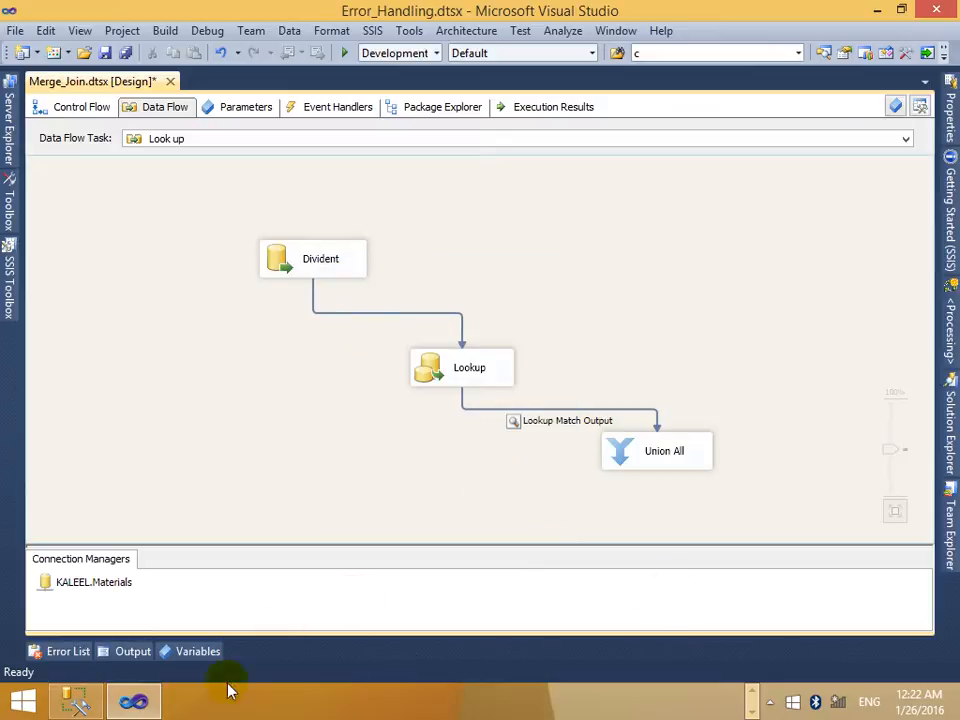
Switch to SQL Server Management Studio and run only the query that selects all rows from [dbo].[divident].
click(75, 702)
click(366, 256)
scroll(400, 240, up, 5)
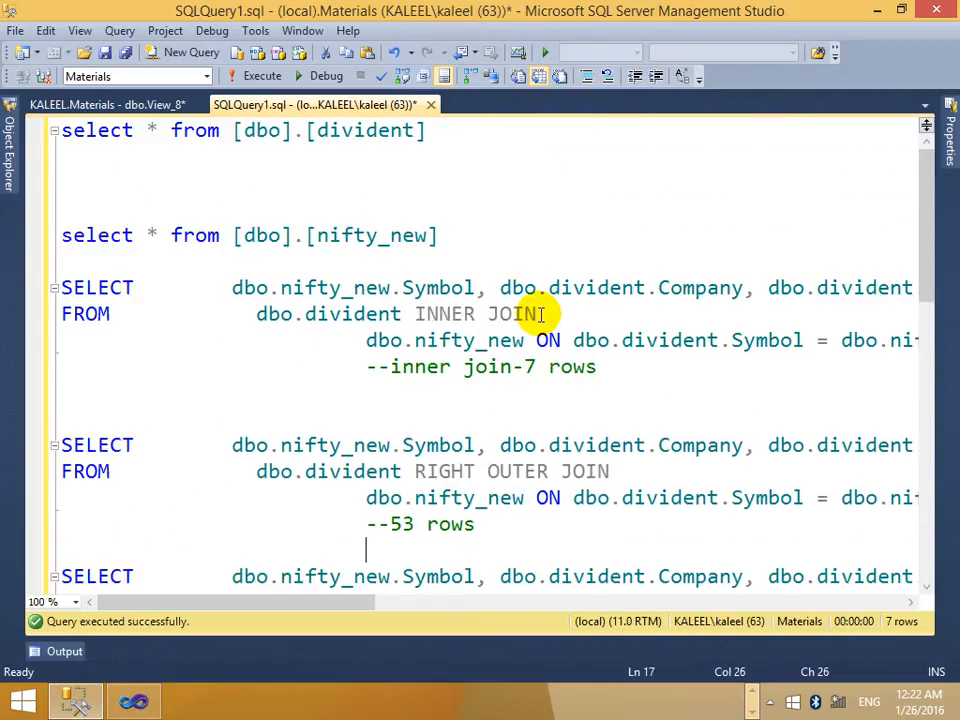
drag(428, 130, 60, 130)
click(255, 76)
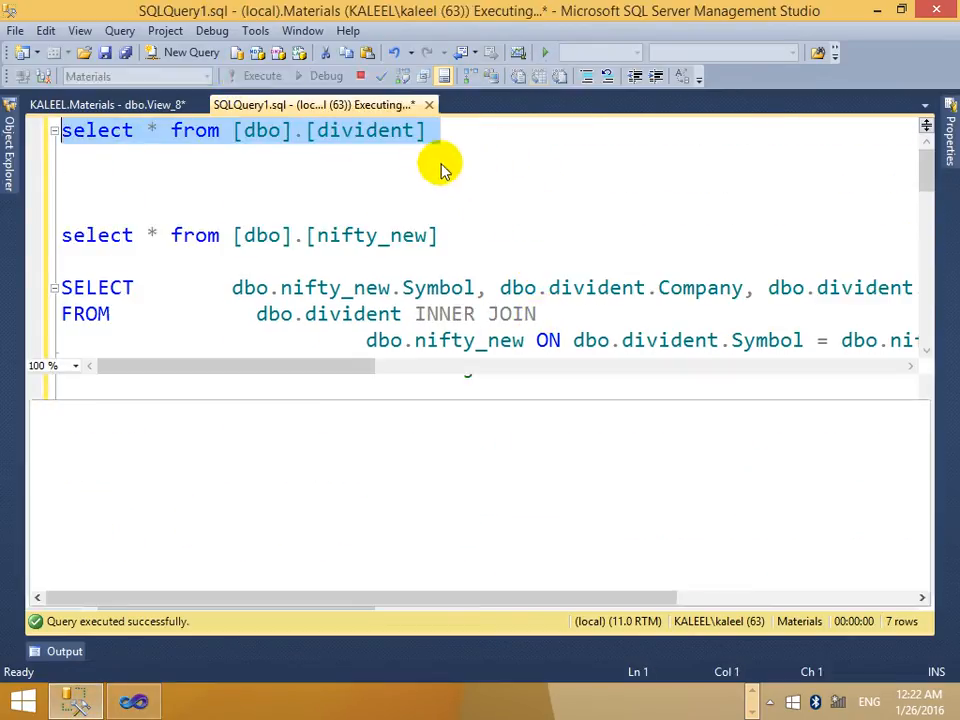
click(84, 465)
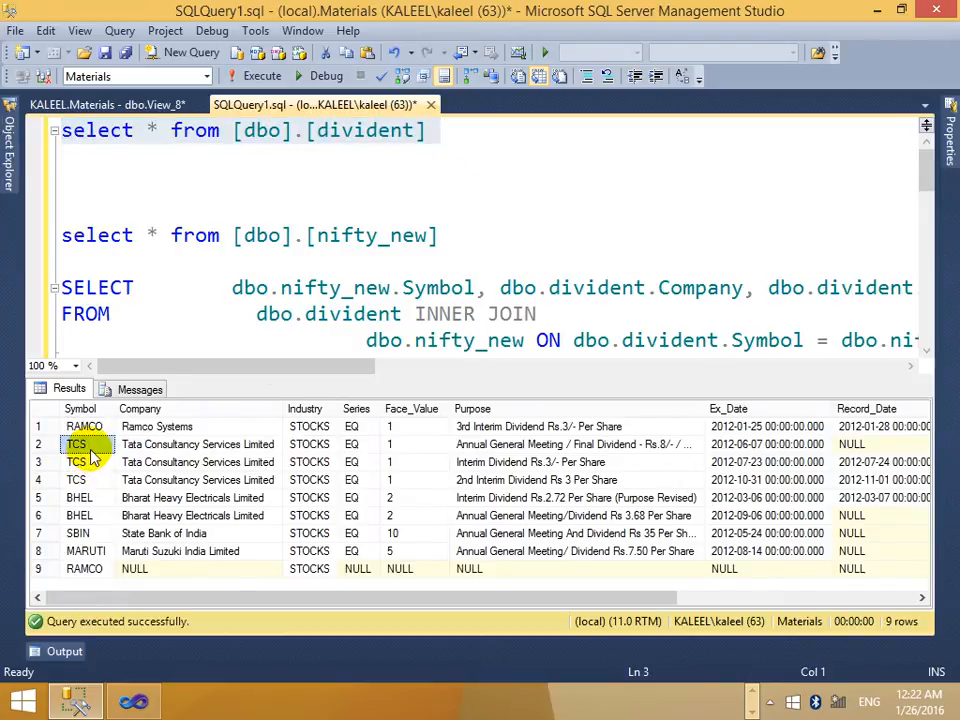
Run the inner join query between divident and nifty_new and check which symbols it returns.
click(454, 236)
scroll(440, 337, down, 2)
scroll(507, 346, up, 1)
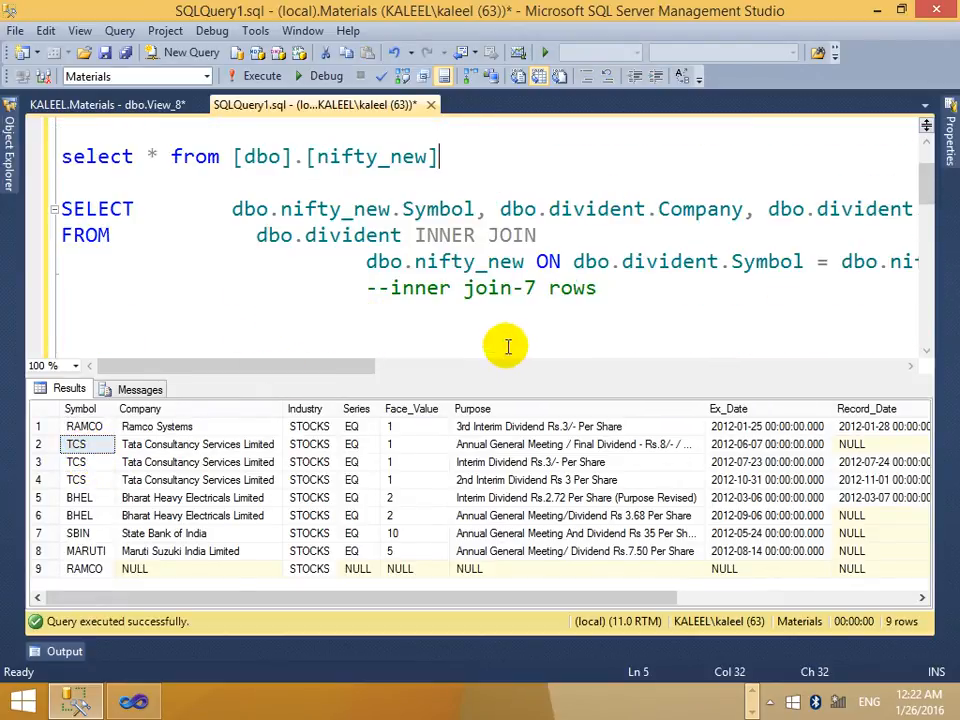
drag(598, 288, 7, 205)
click(255, 76)
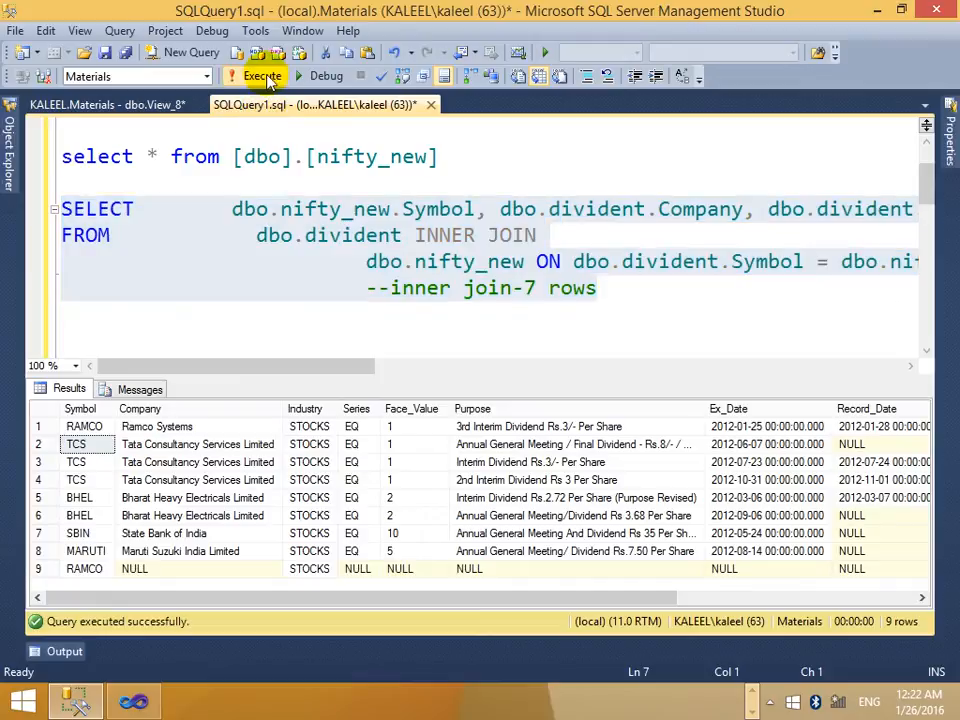
click(77, 455)
click(86, 428)
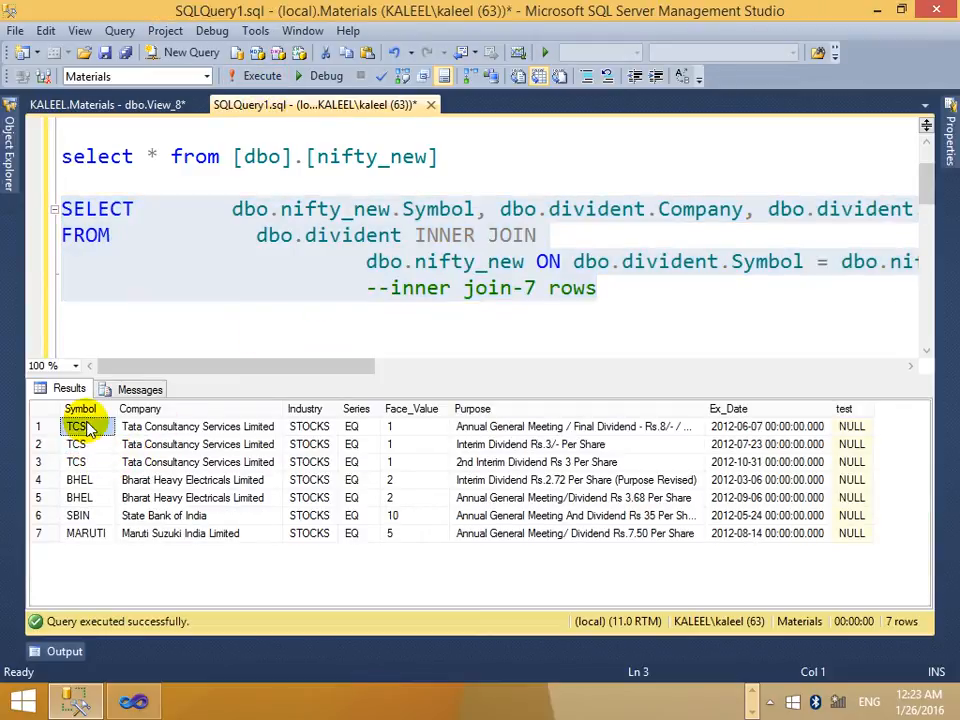
click(94, 464)
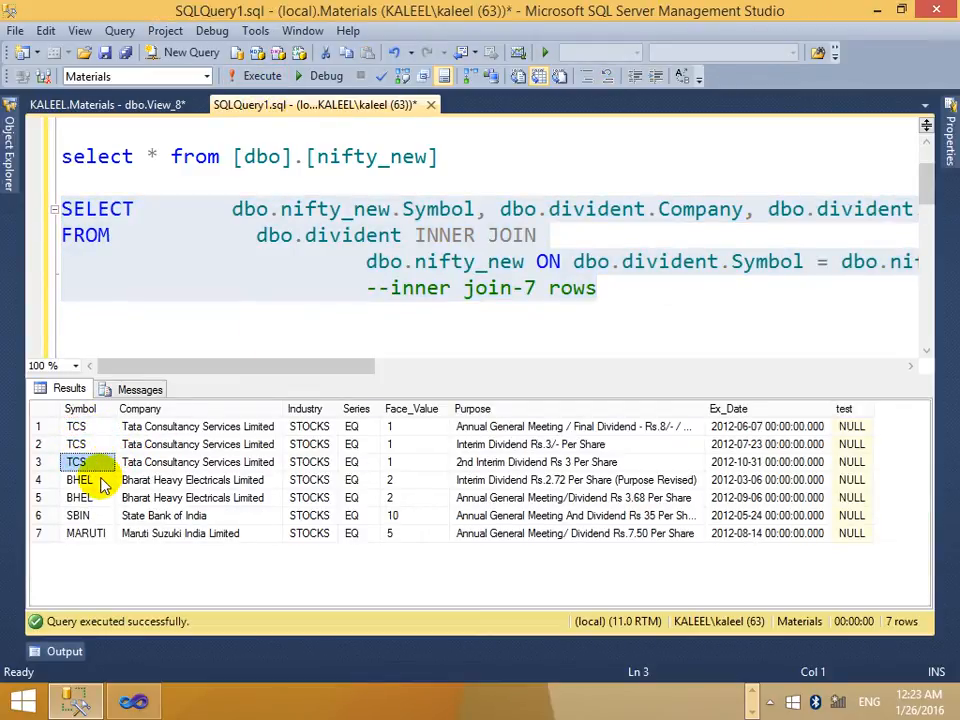
click(95, 480)
click(94, 535)
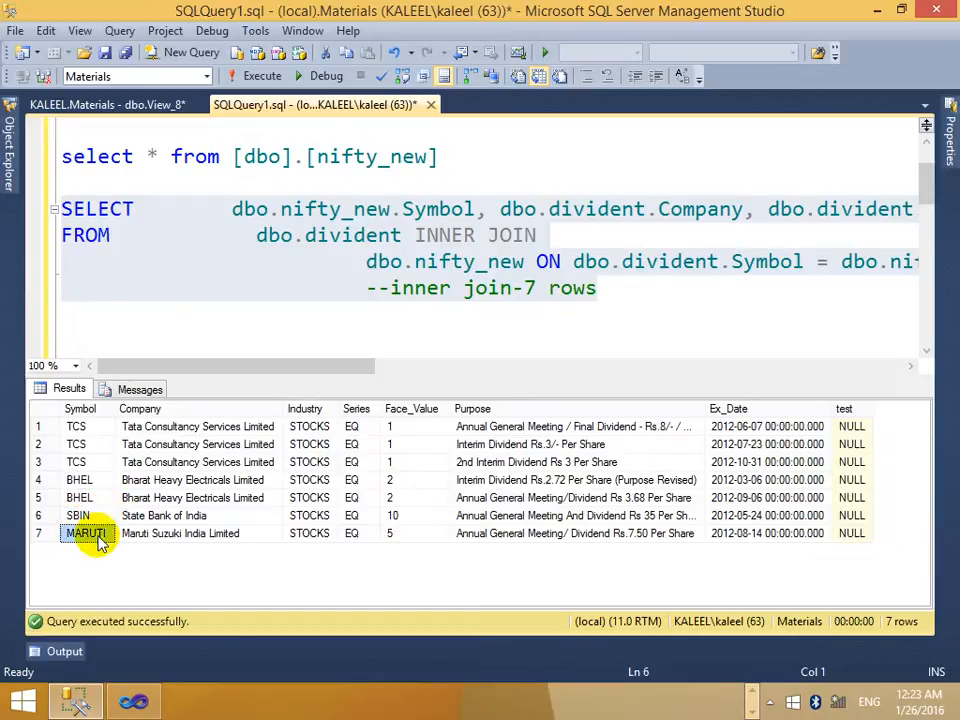
Run the divident table query again and compare its symbols with those from the inner join.
click(450, 156)
scroll(497, 158, up, 1)
drag(430, 131, 8, 108)
click(274, 75)
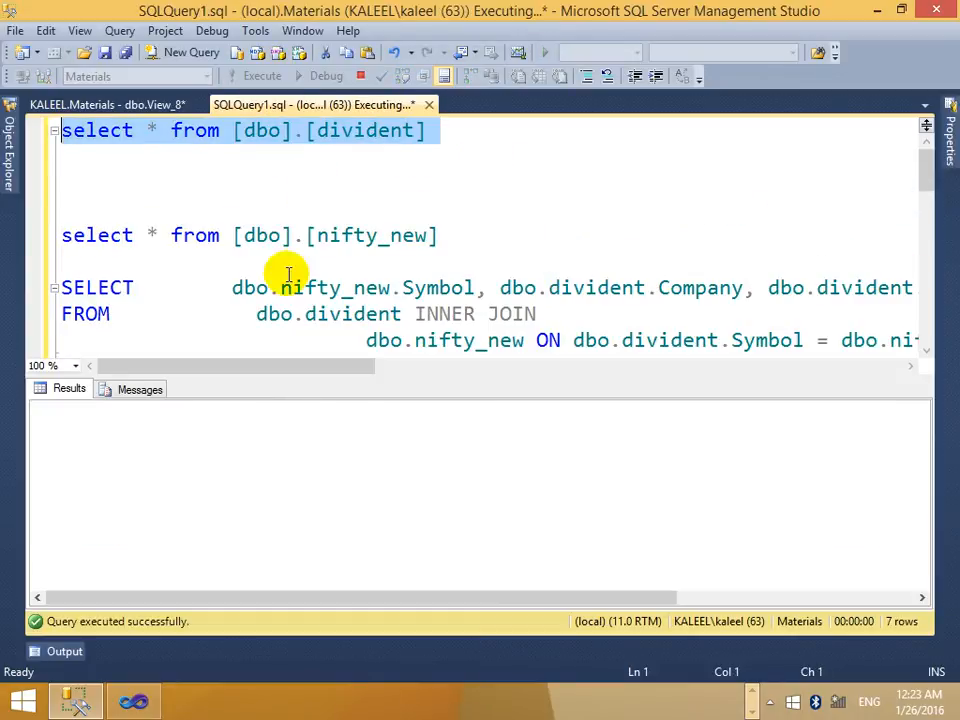
click(88, 430)
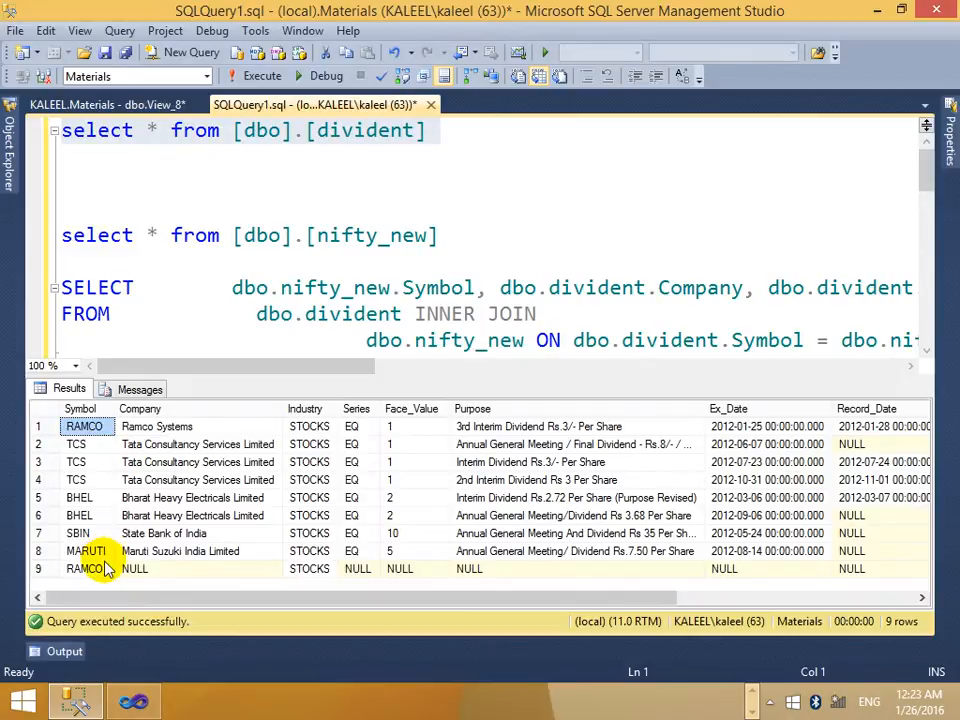
Switch back to Visual Studio, run the Merge_Join package, and maximize the Merge Join output data viewer.
key(alt+Tab)
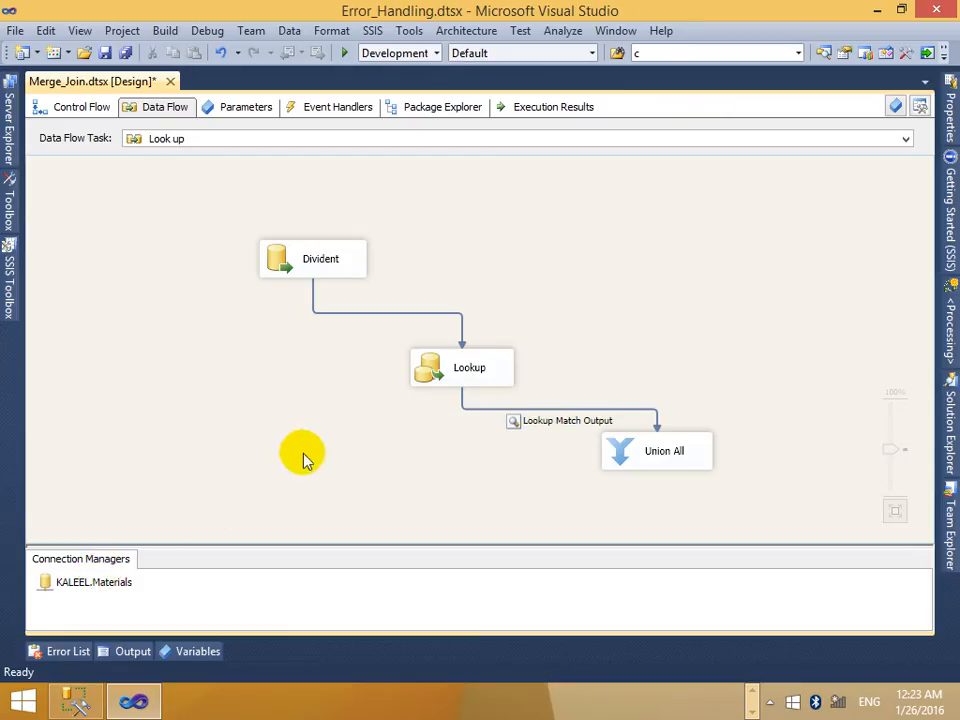
click(343, 52)
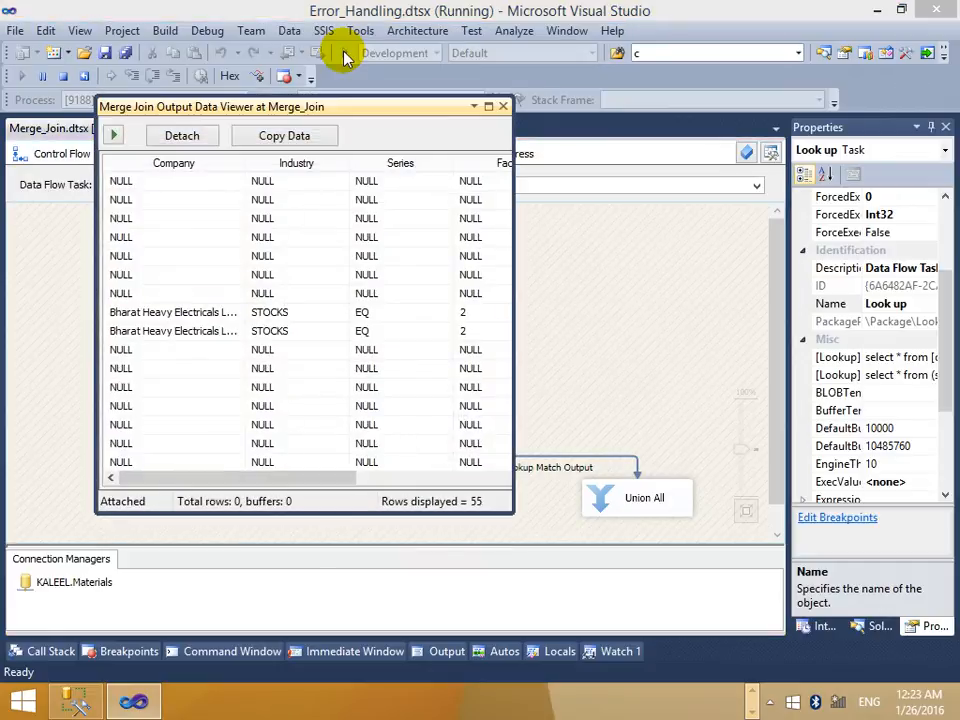
click(489, 107)
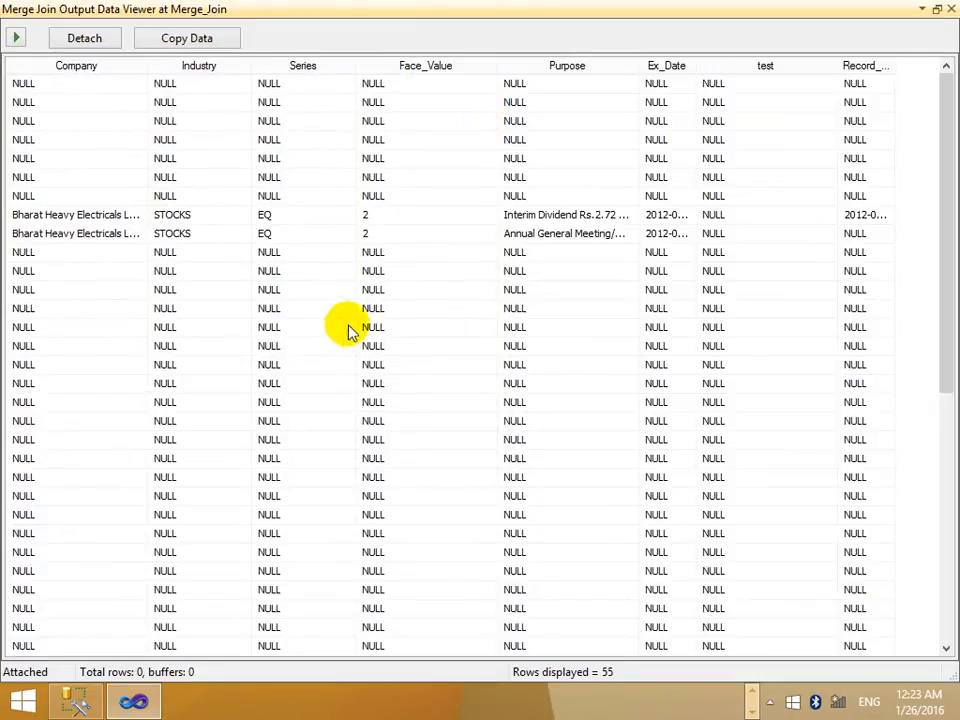
Review the rows in the Merge Join output data viewer, close it, and stop debugging the package.
click(79, 358)
scroll(75, 360, down, 8)
scroll(70, 370, up, 8)
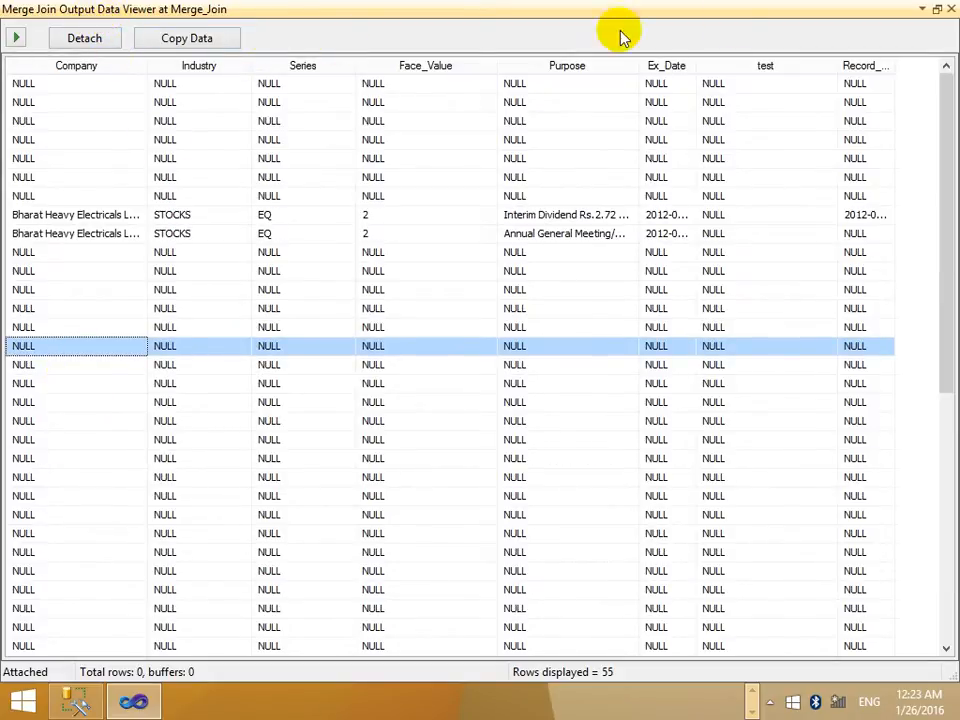
click(948, 10)
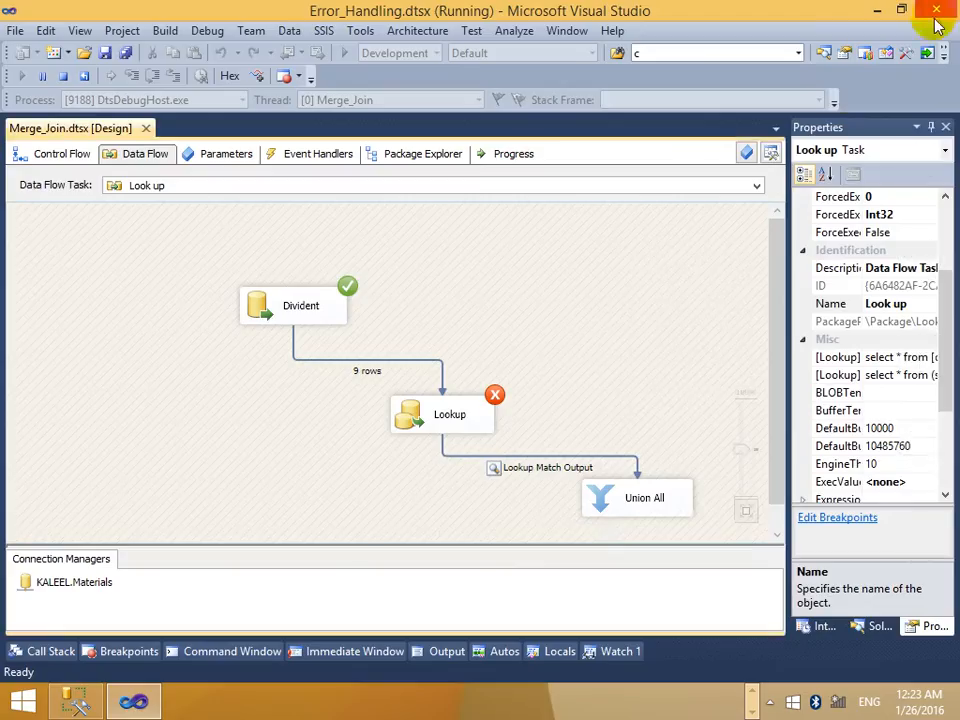
click(62, 78)
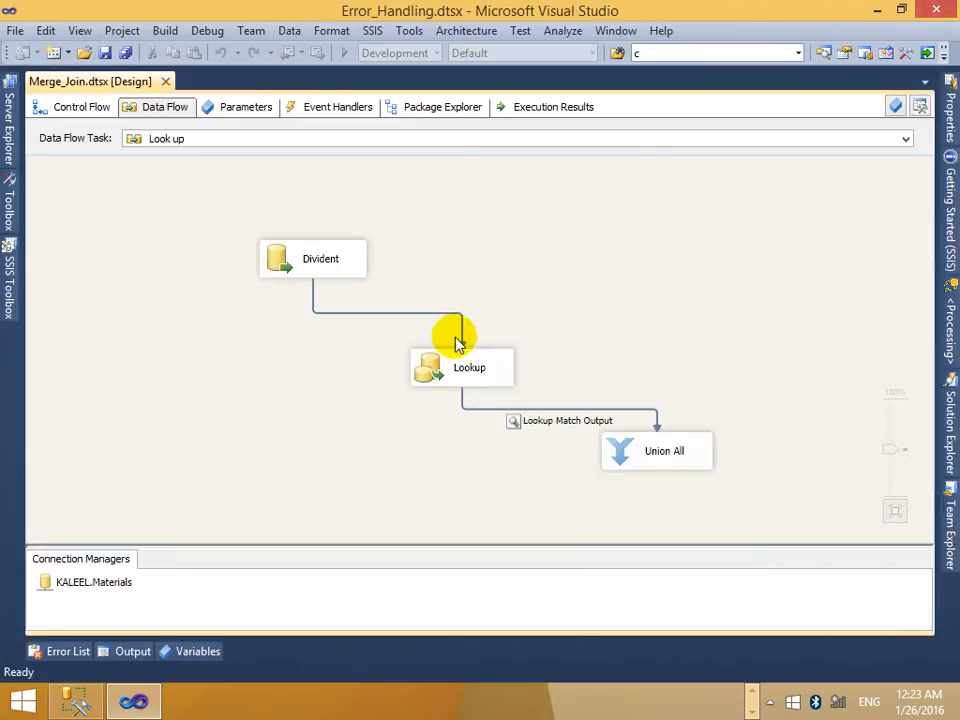
Set the Lookup transformation to redirect rows with no matching entries to the error output.
click(463, 380)
right_click(463, 381)
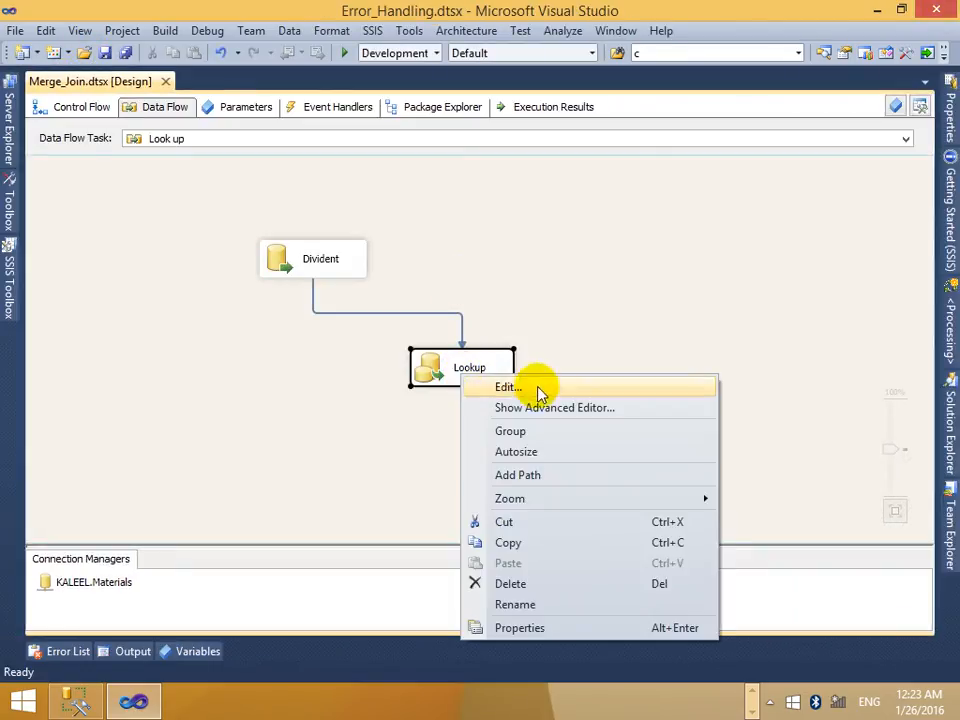
click(537, 387)
click(335, 437)
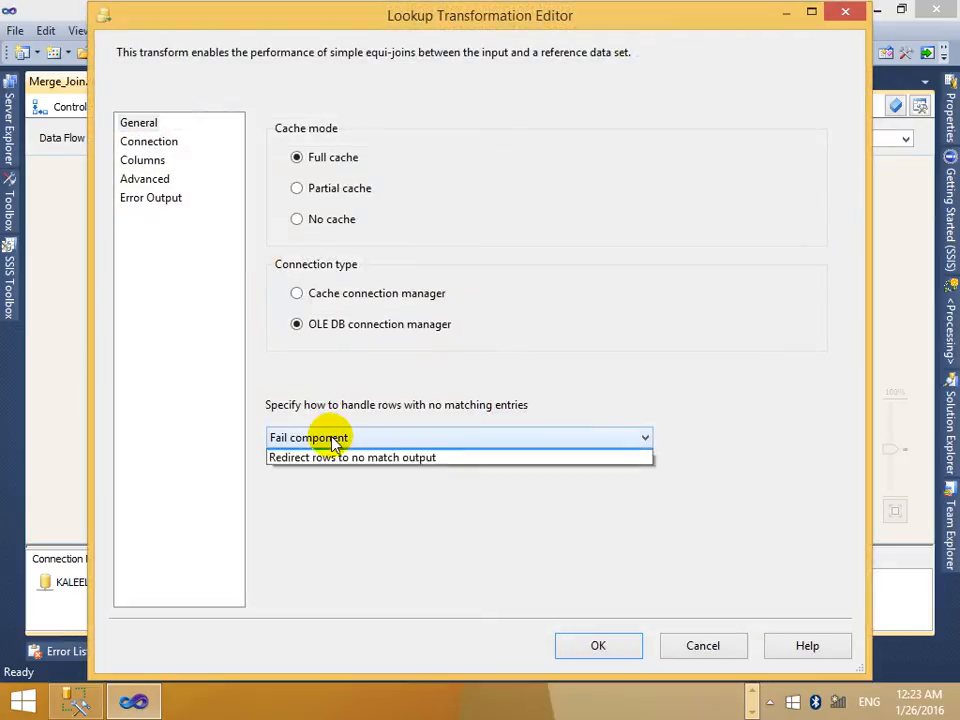
click(333, 458)
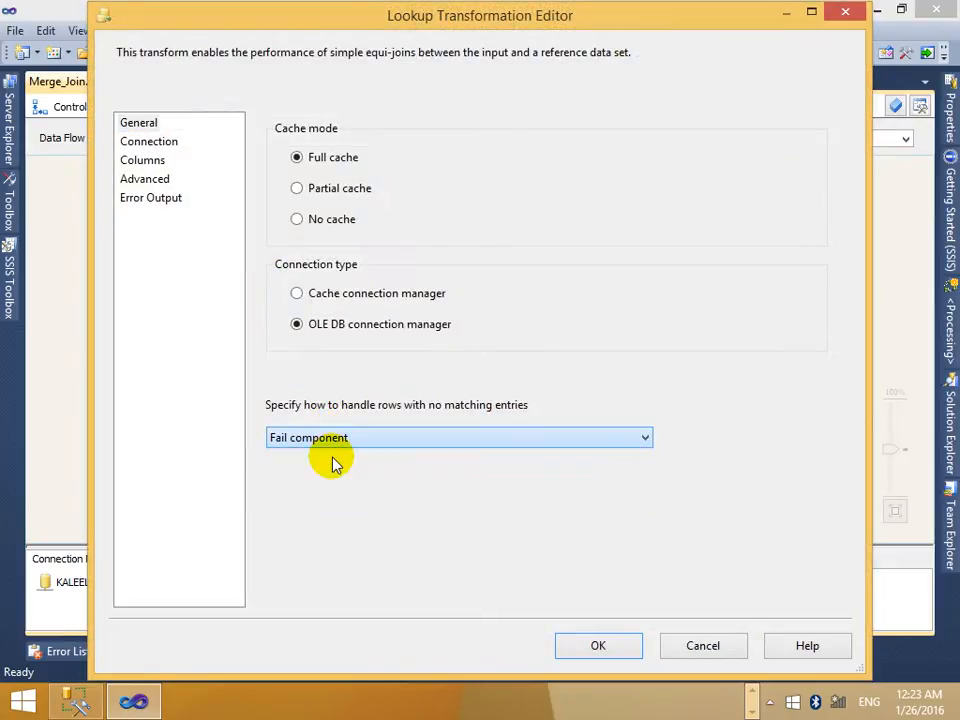
click(332, 437)
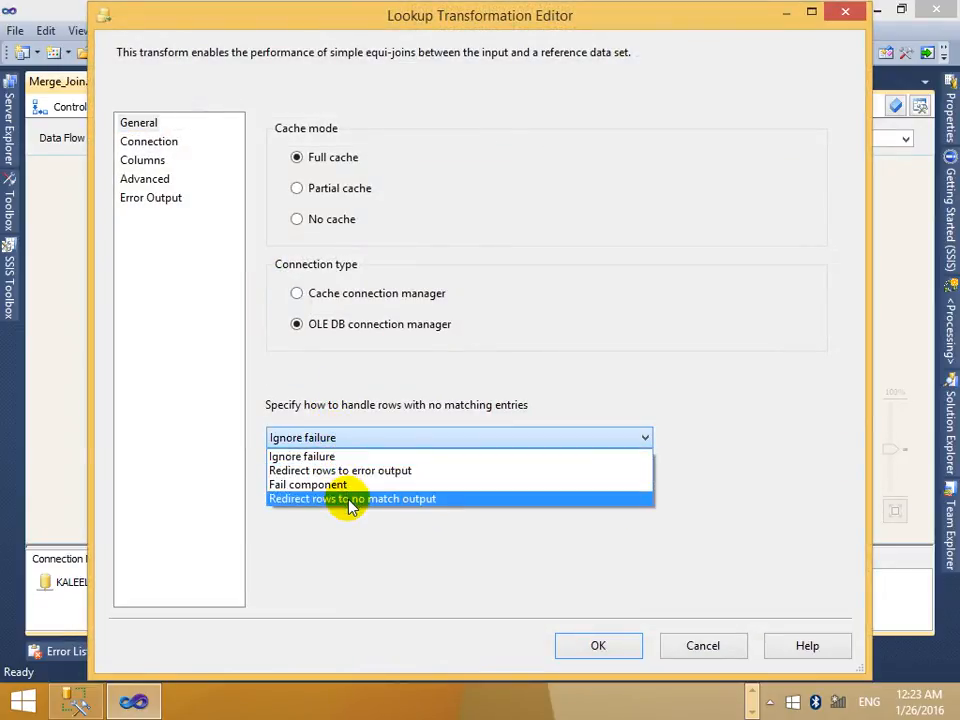
click(352, 471)
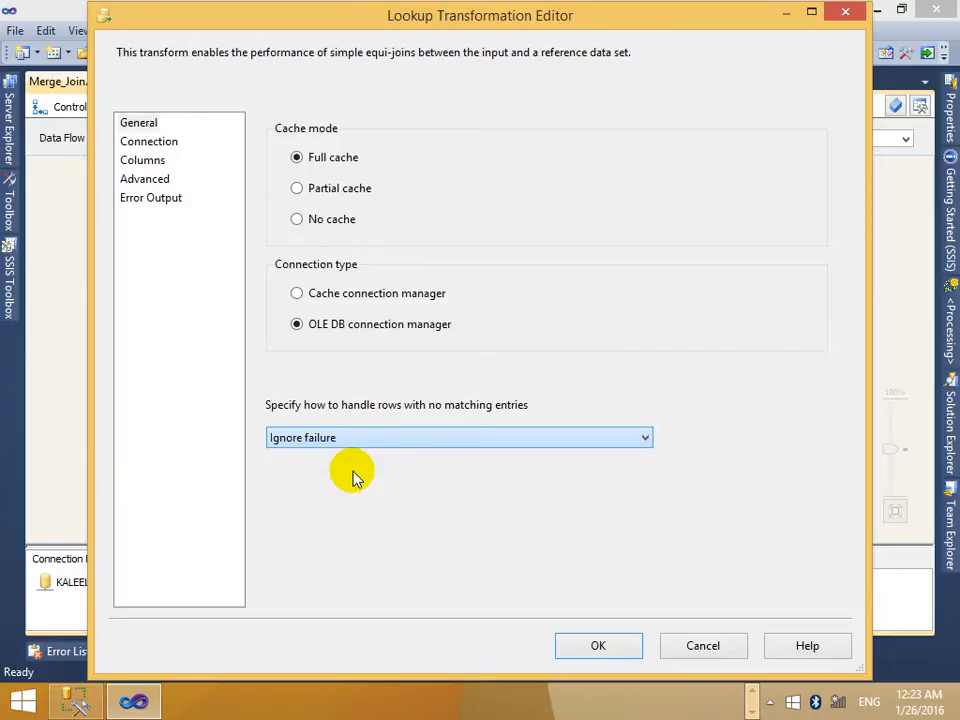
Check the Lookup connection, remove and recreate the Symbol-to-Symbol column mapping, and confirm the editor.
click(167, 143)
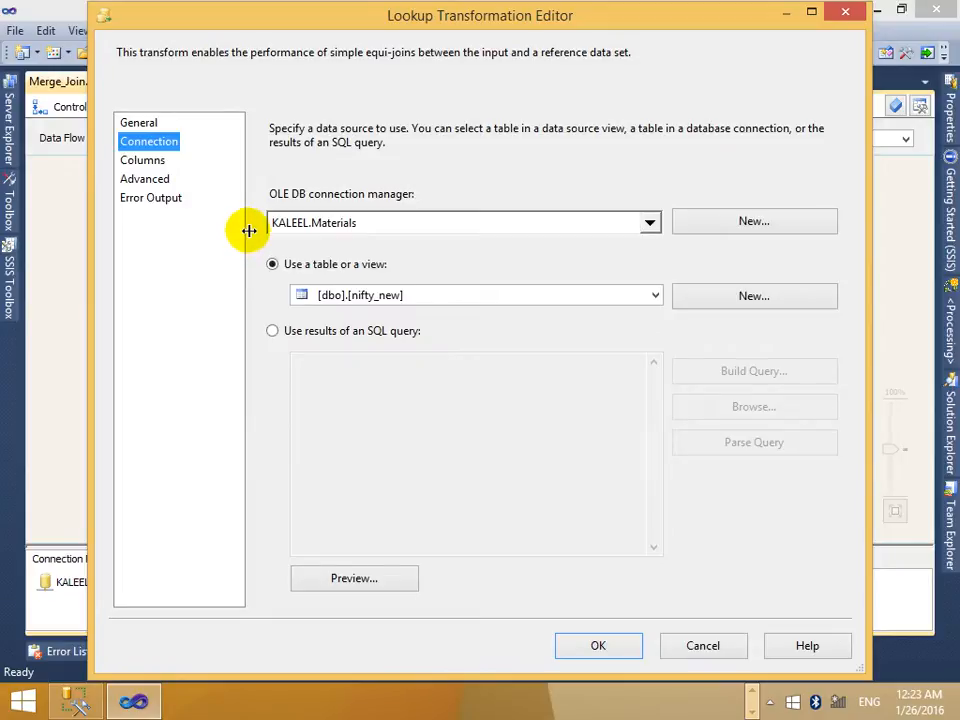
click(138, 162)
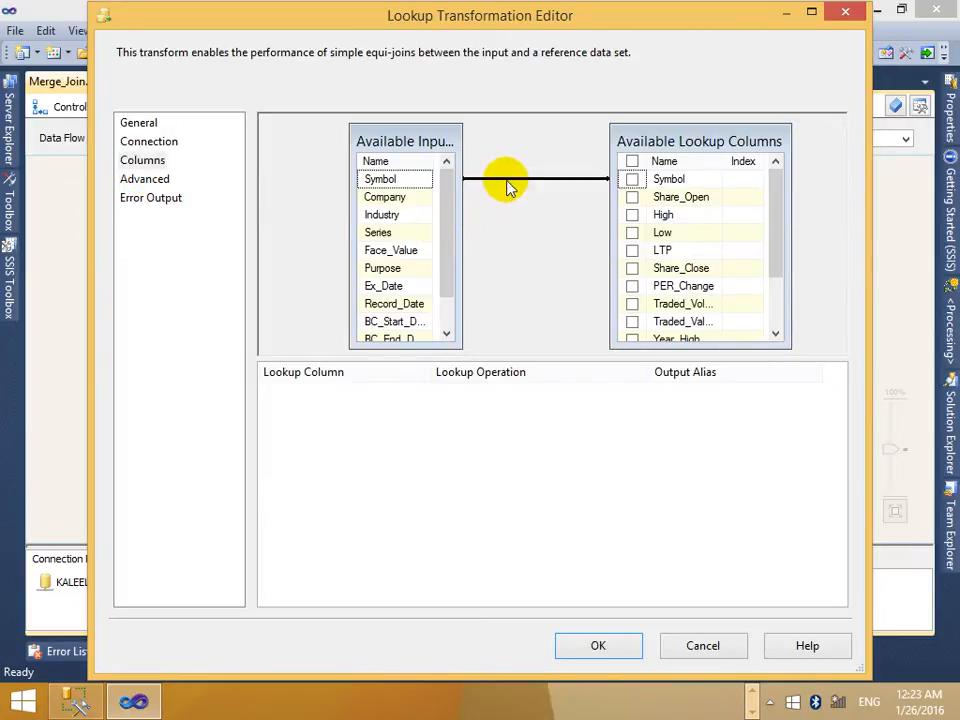
key(Delete)
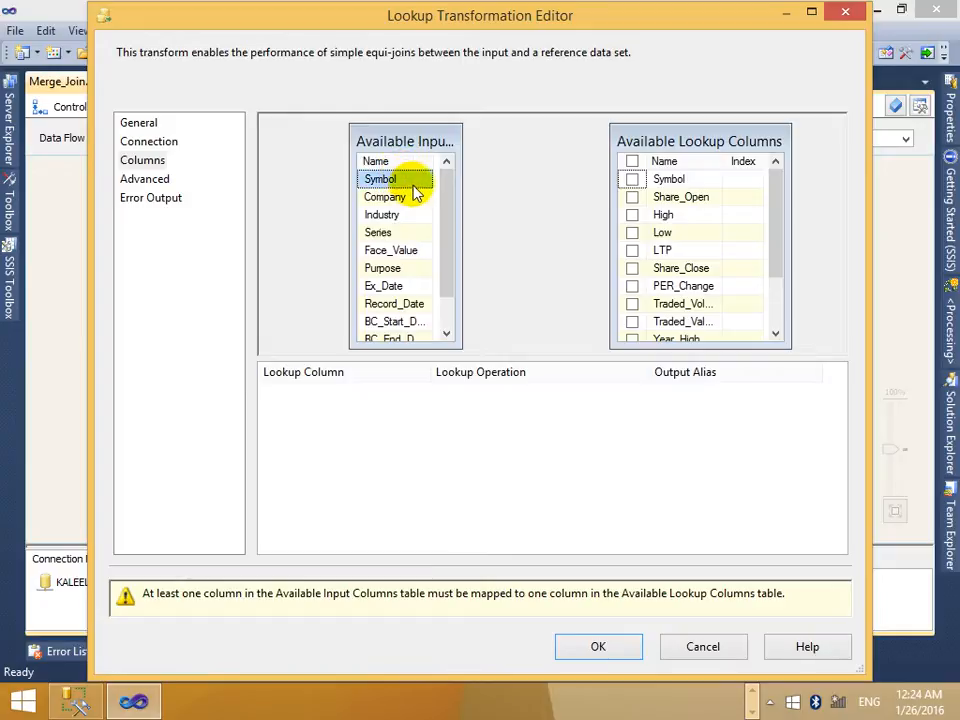
drag(415, 190, 624, 181)
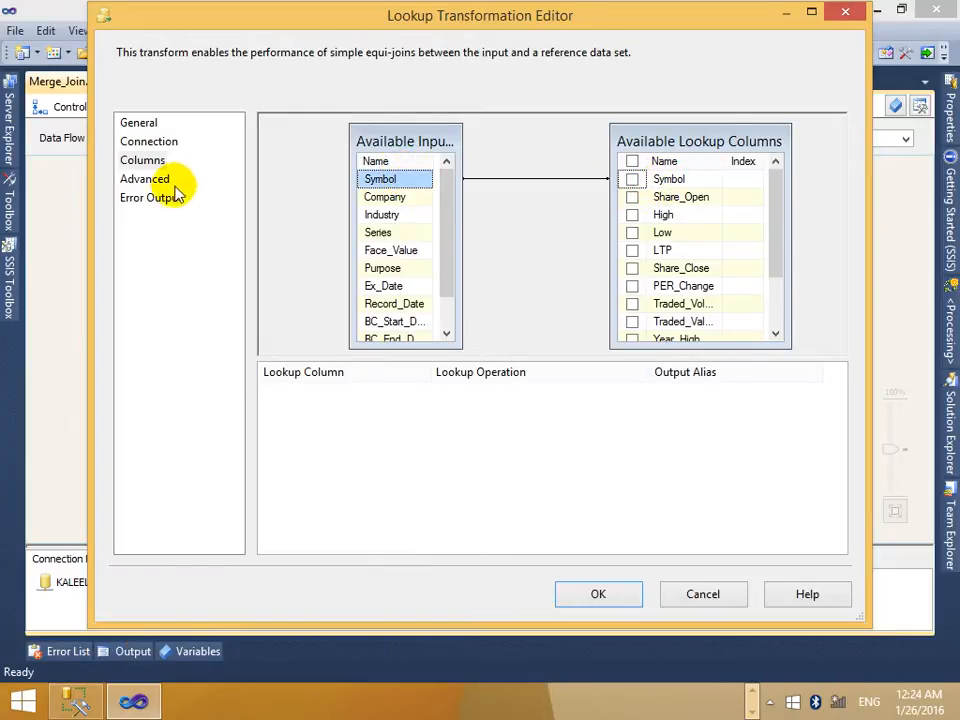
click(598, 596)
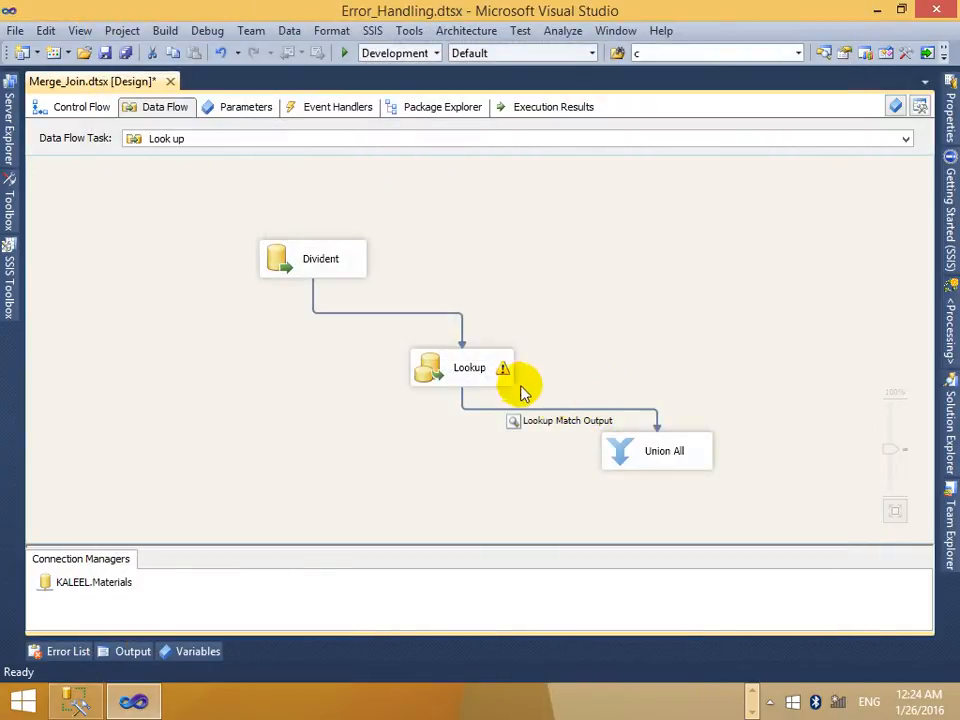
Reopen the Lookup transformation, reselect Redirect rows to error output for unmatched entries, and confirm.
click(476, 369)
right_click(473, 369)
click(504, 364)
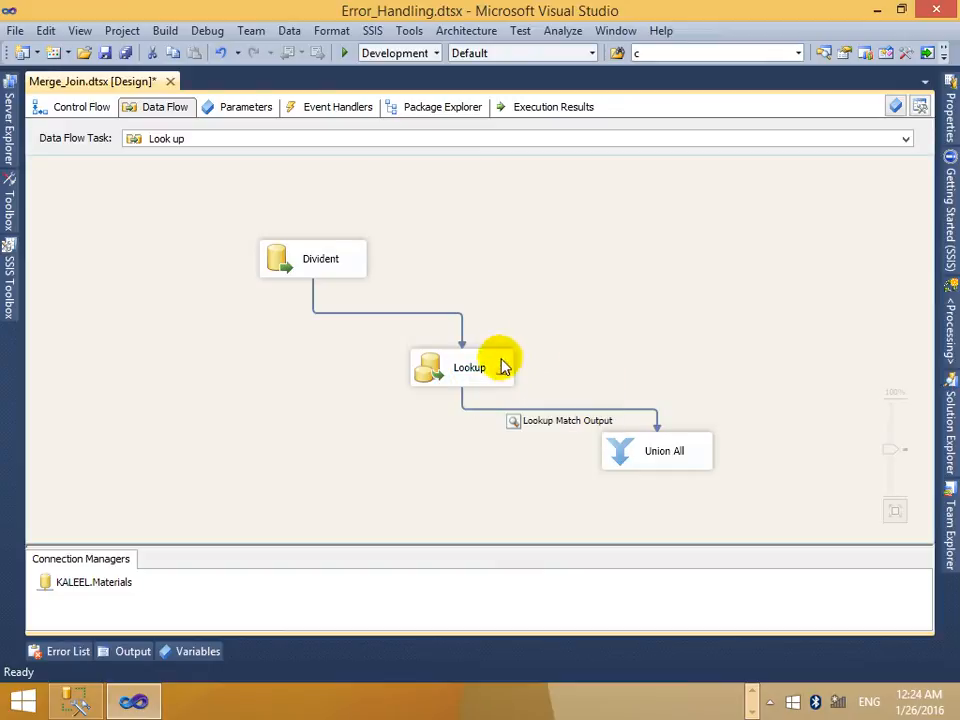
right_click(504, 364)
click(576, 372)
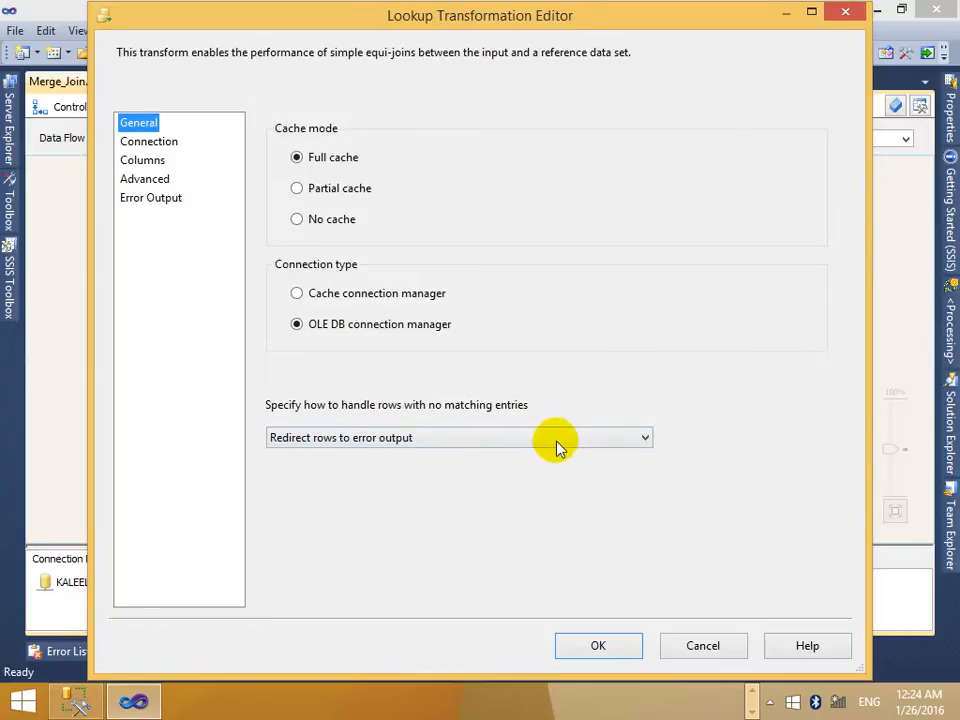
click(557, 445)
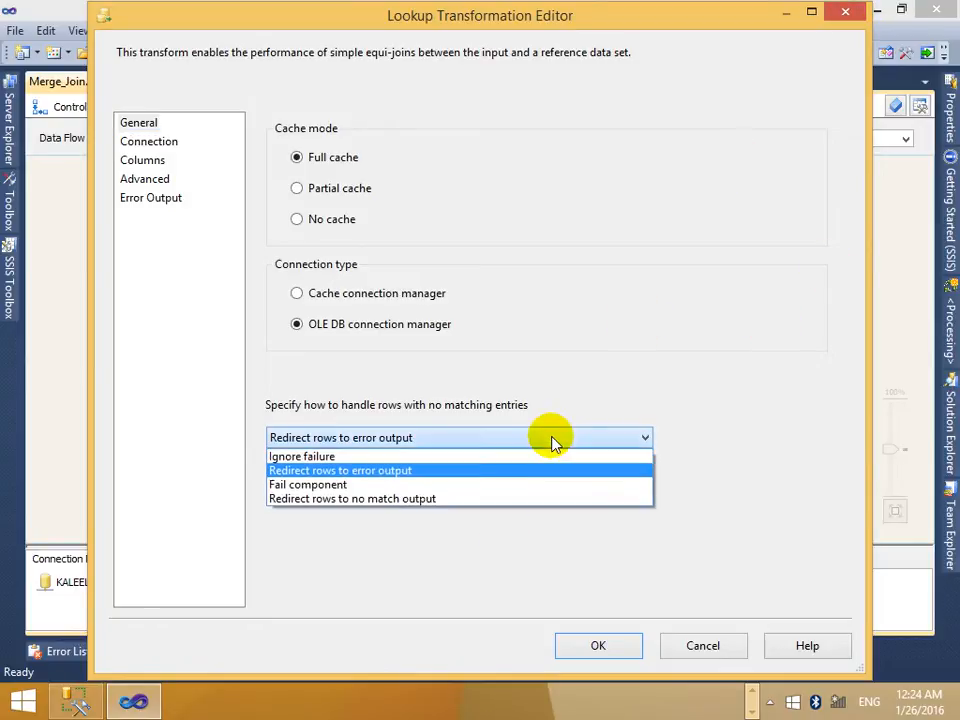
click(513, 478)
click(604, 646)
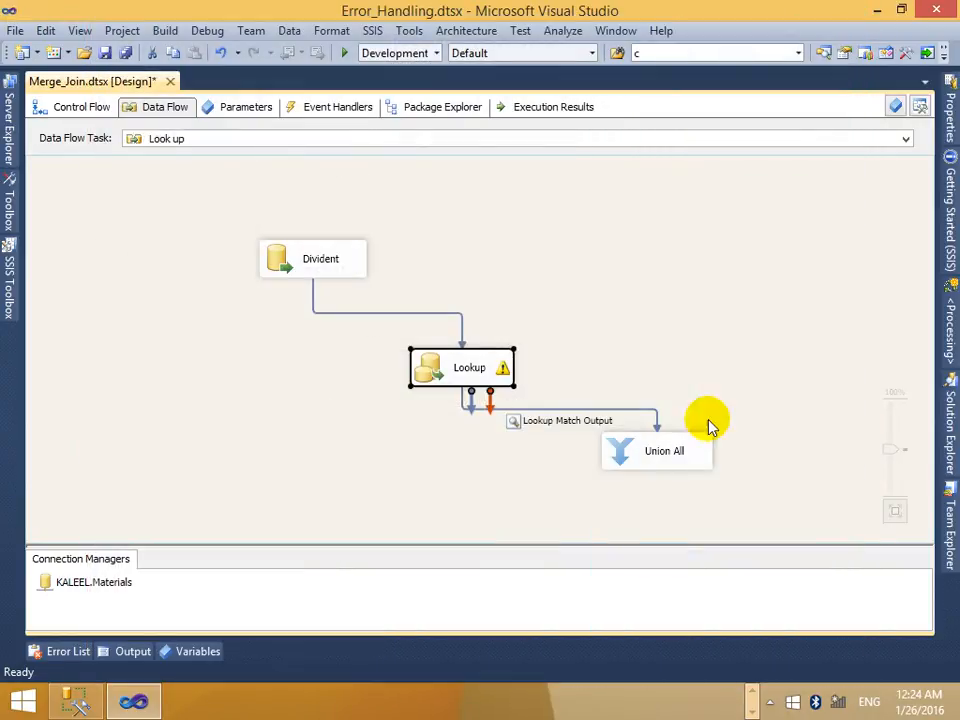
Add a second Union All transformation beside the Lookup and connect the Lookup No Match Output to it.
click(698, 327)
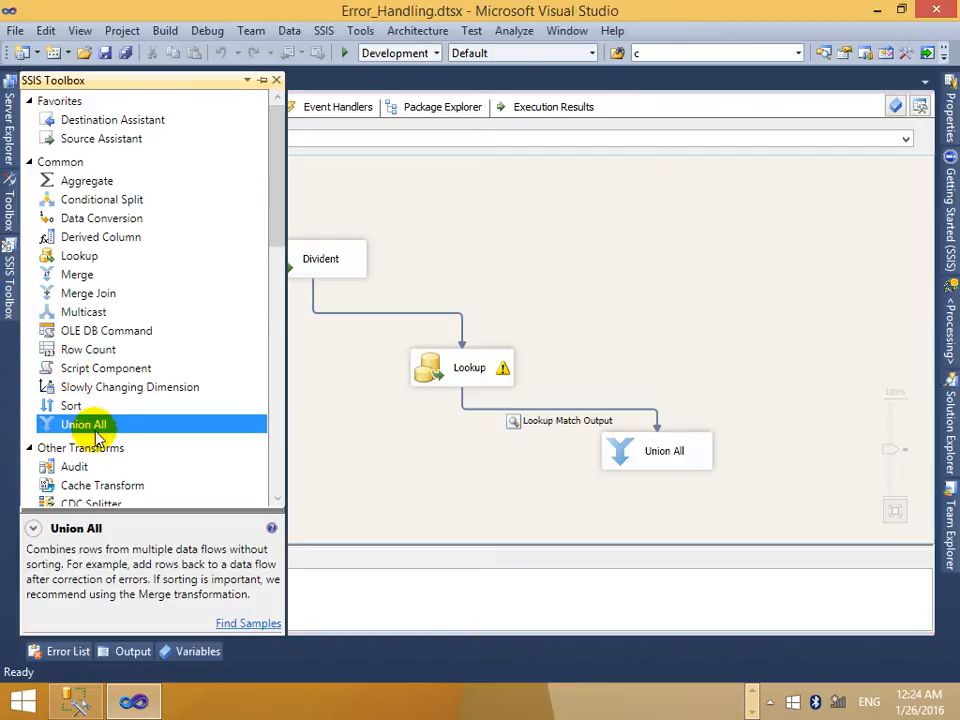
click(441, 370)
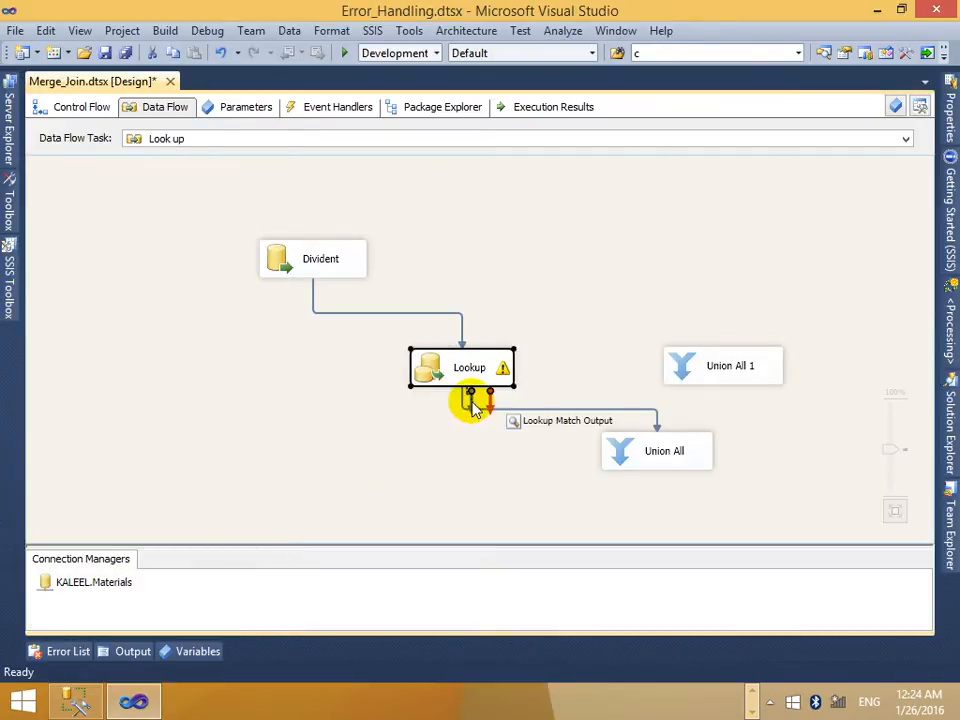
drag(472, 400, 754, 366)
click(654, 304)
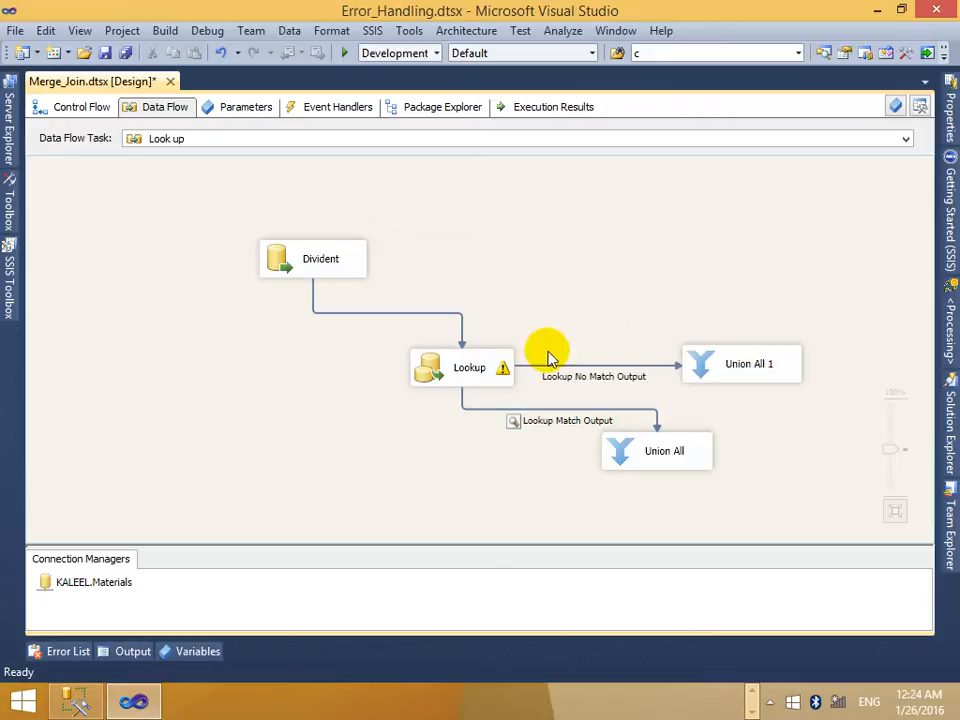
Run the package and inspect the rows in the maximized Merge Join output data viewer before closing it.
click(342, 54)
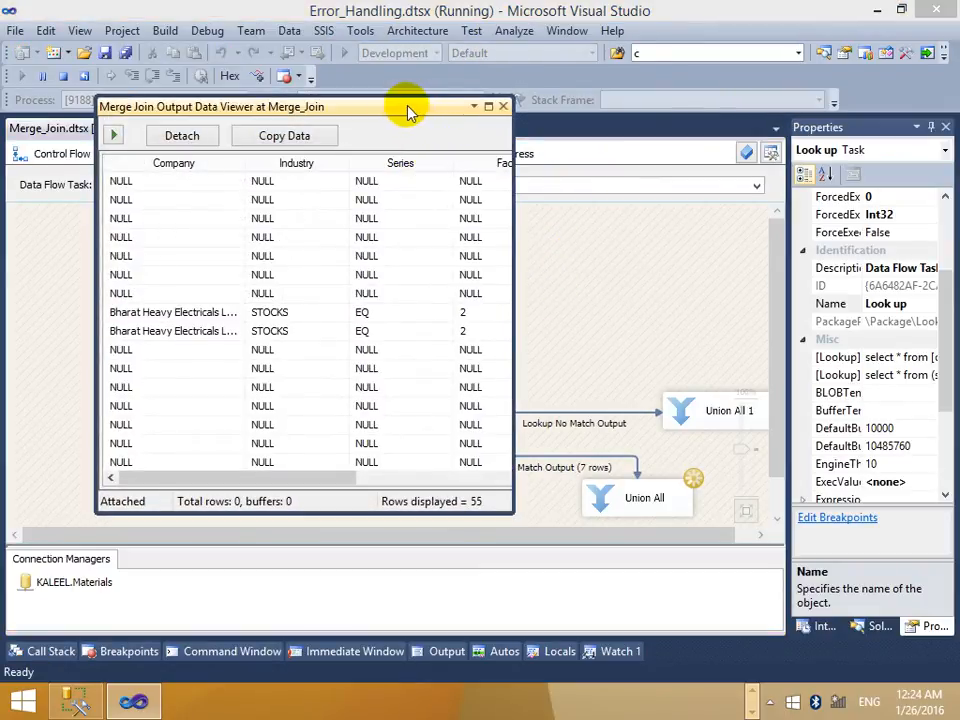
drag(408, 112, 488, 240)
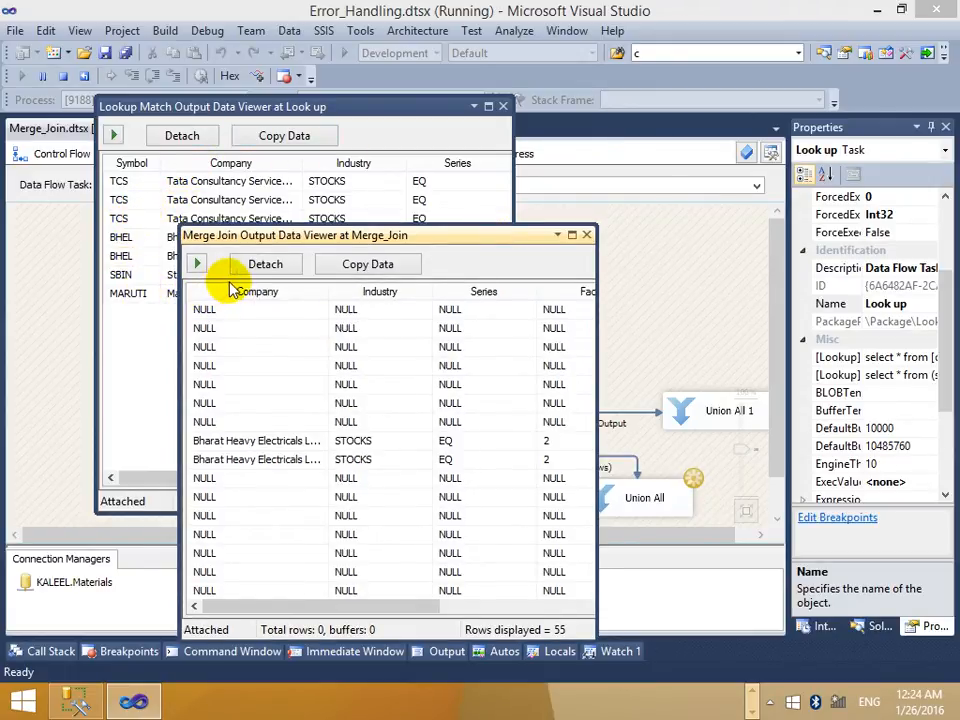
click(572, 235)
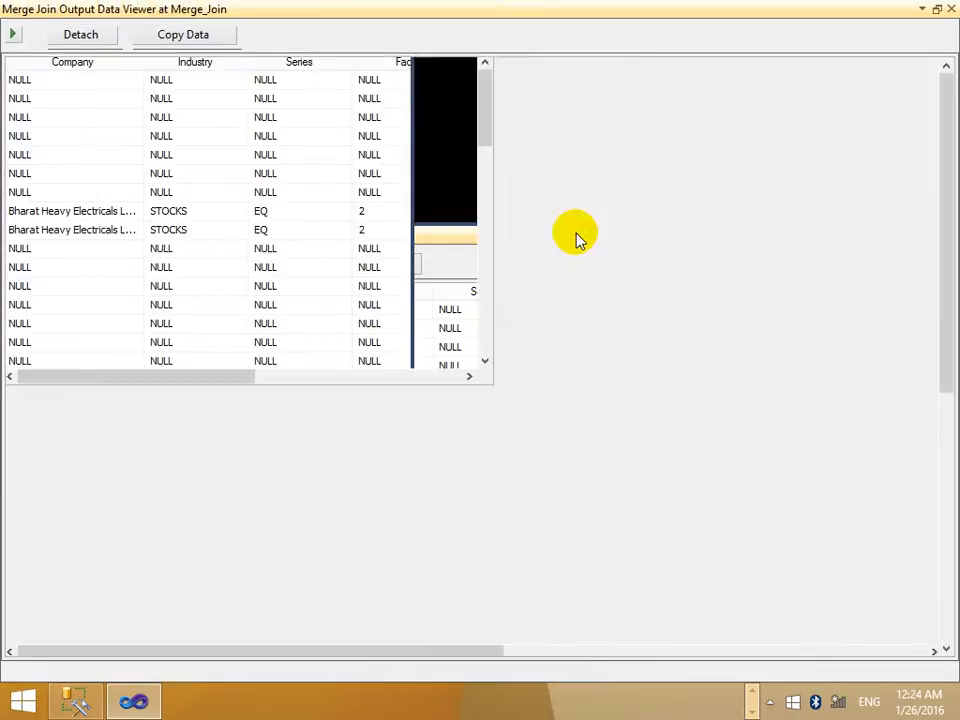
click(96, 326)
click(222, 330)
click(292, 329)
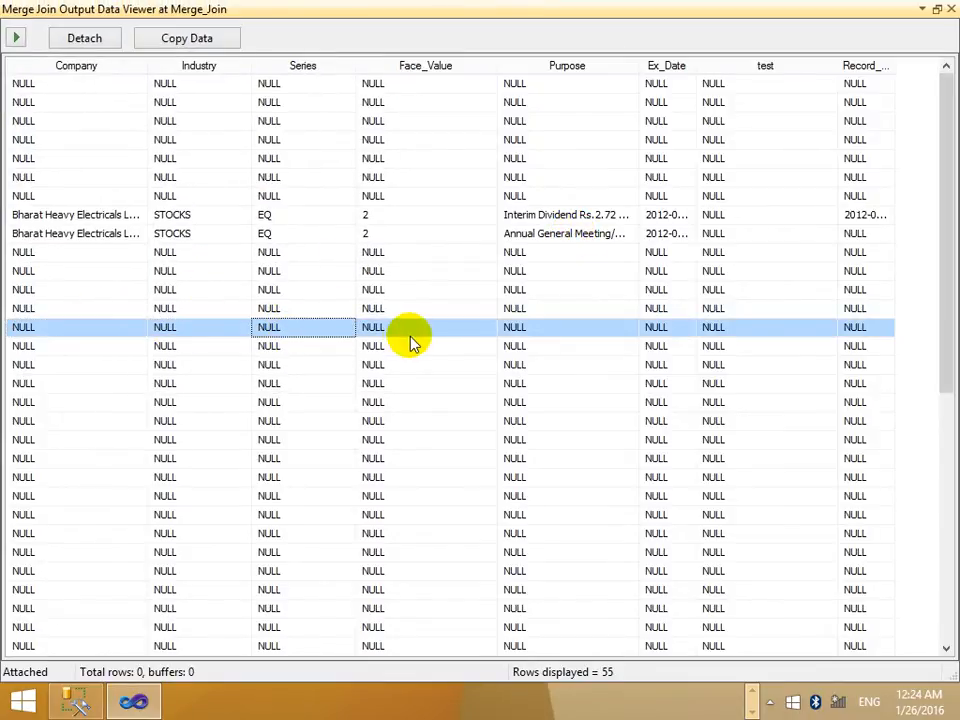
click(412, 334)
click(527, 328)
click(951, 10)
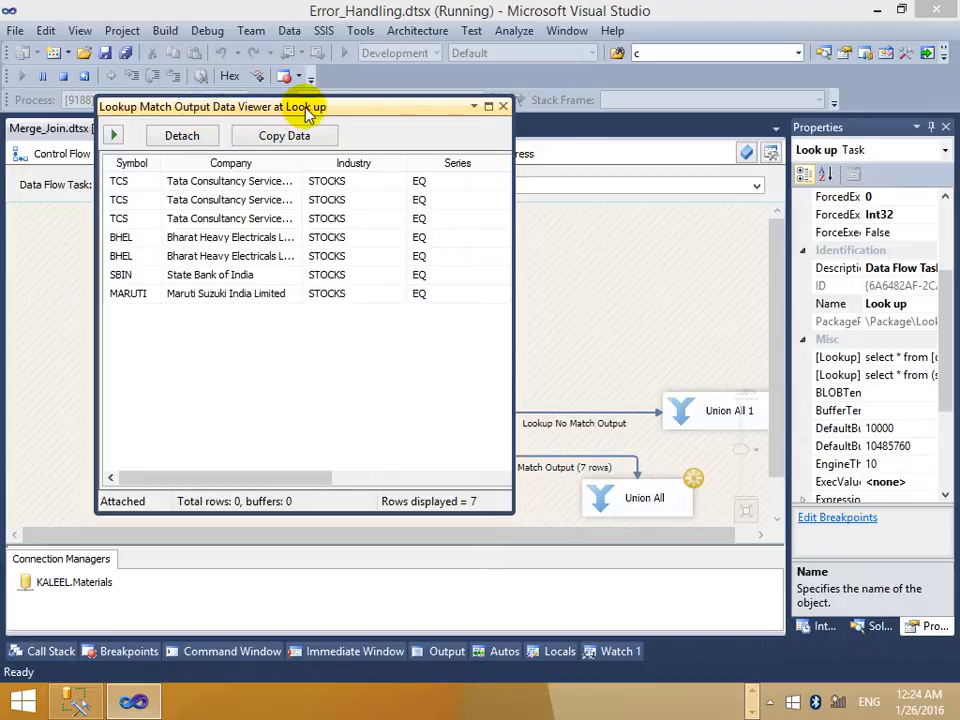
Close the Lookup Match Output data viewer, check the row flow to both Union All transformations, and stop debugging.
click(503, 107)
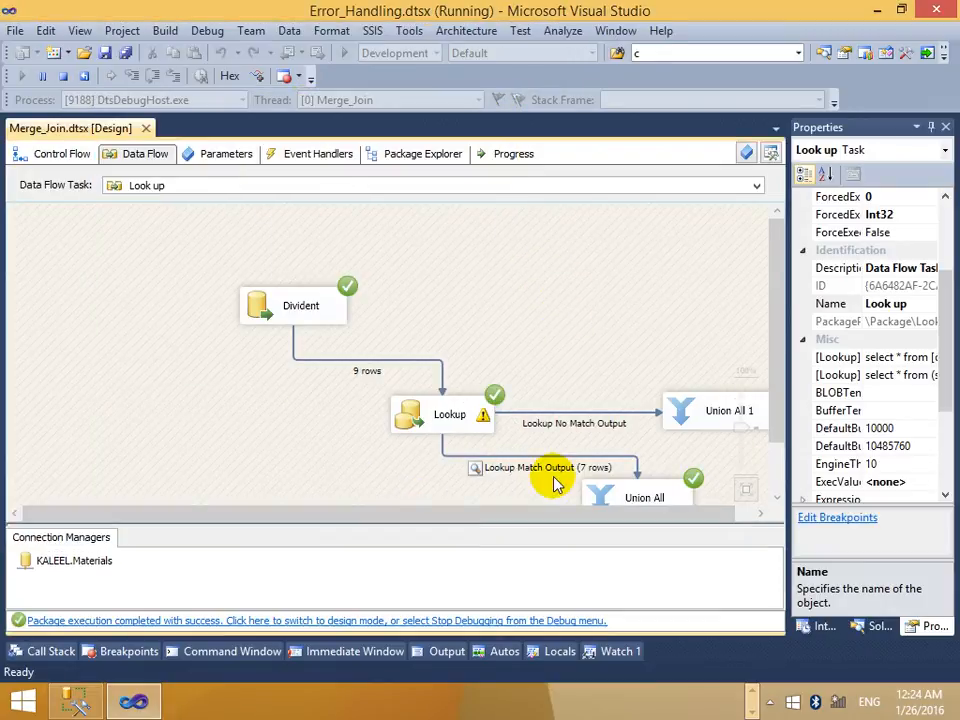
scroll(634, 315, down, 2)
click(700, 345)
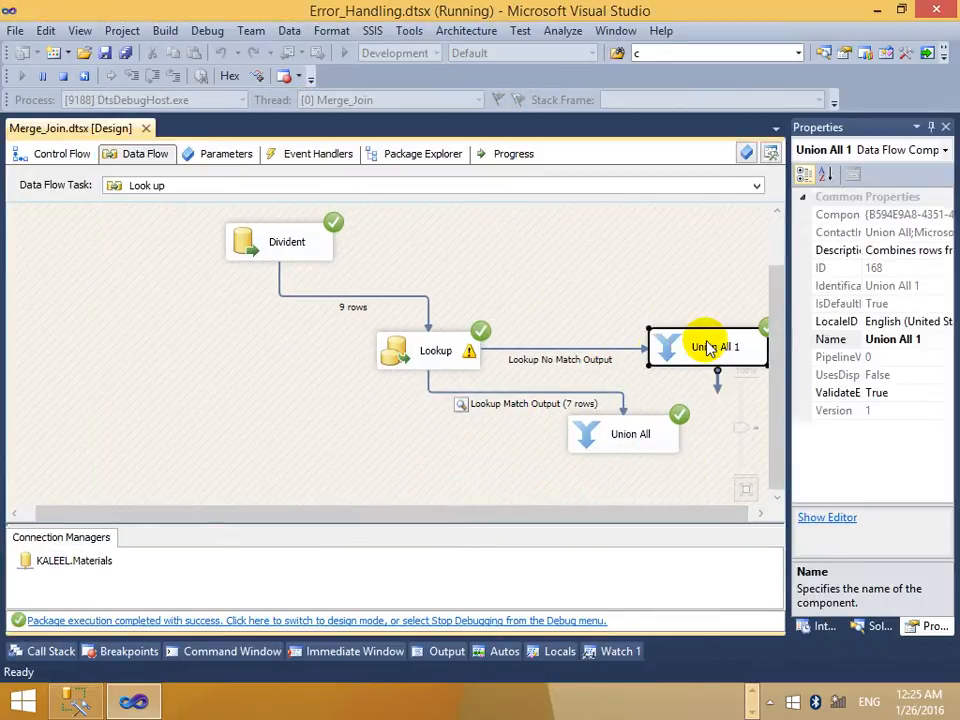
click(596, 304)
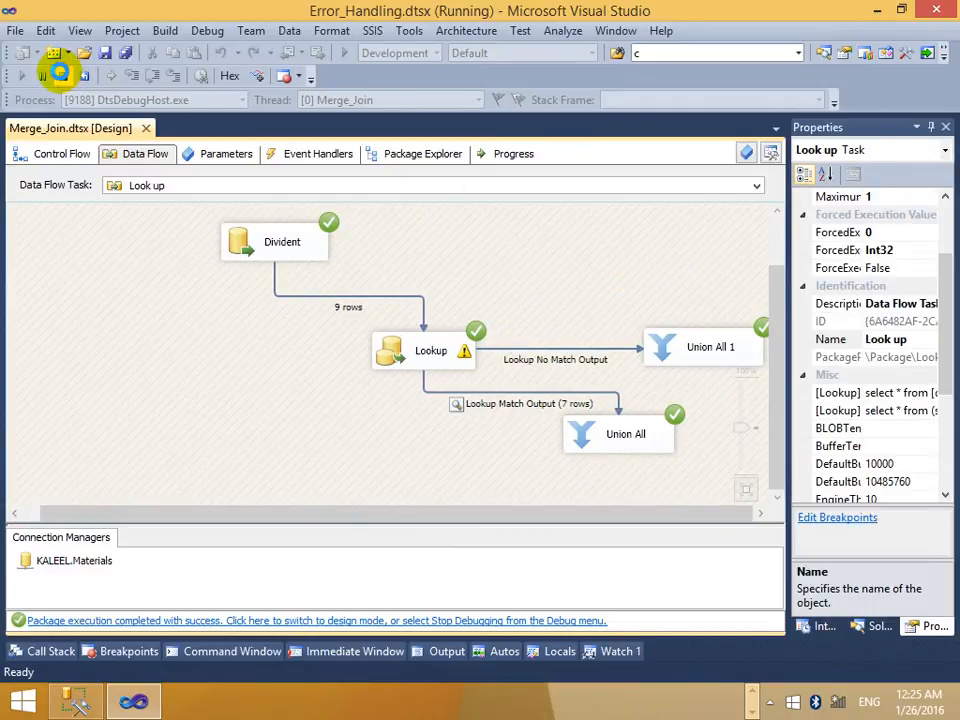
click(60, 75)
Set the Lookup transformation to ignore failure for rows with no matching entries and confirm.
click(745, 368)
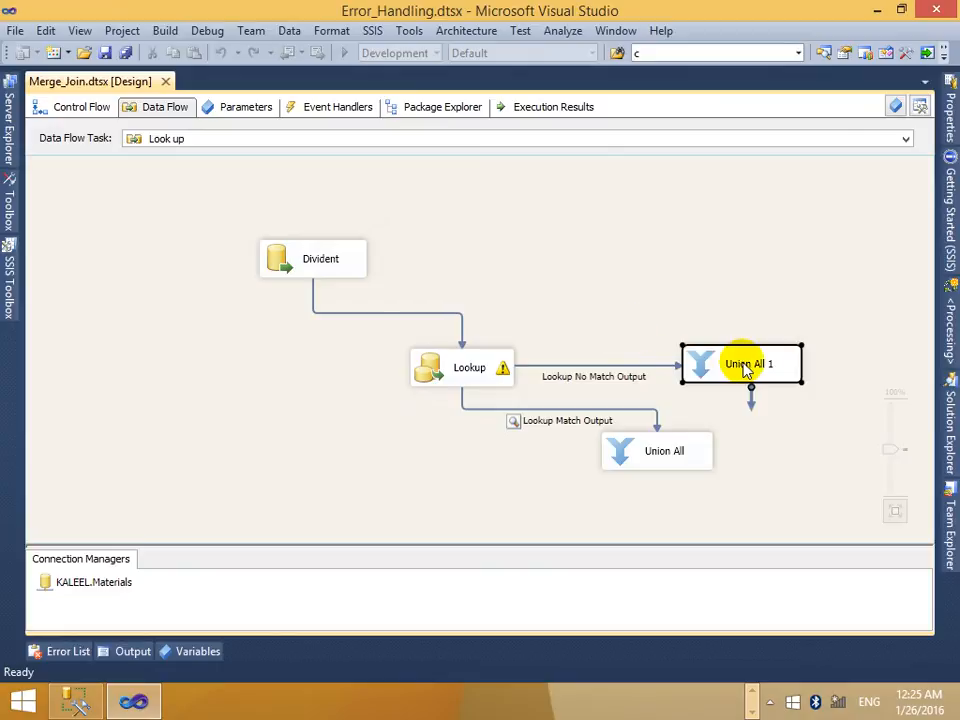
click(476, 364)
right_click(508, 376)
key(Escape)
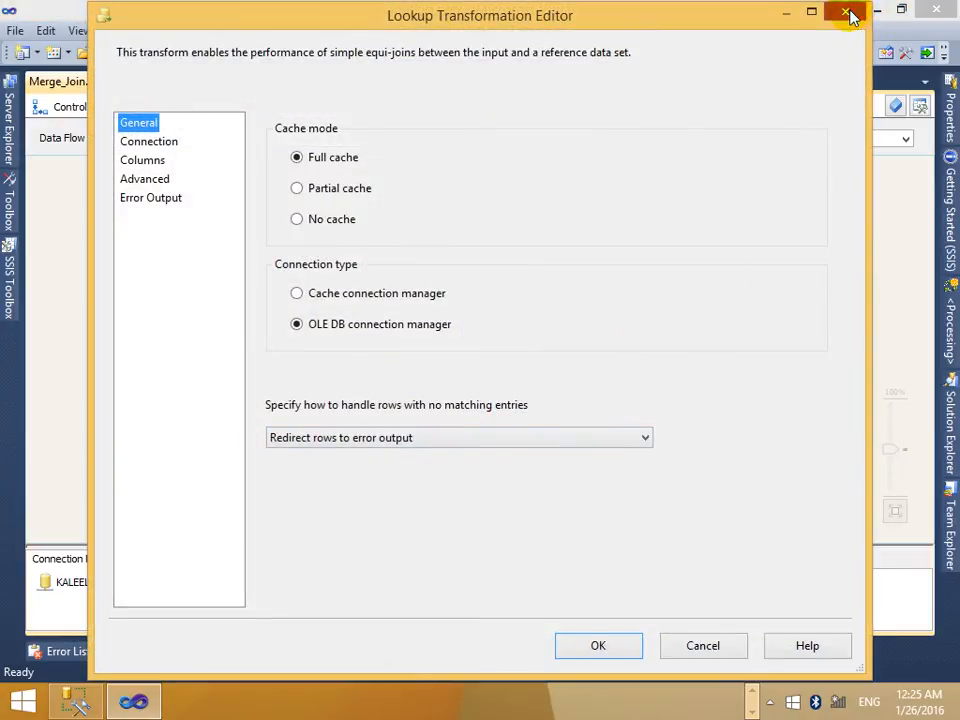
click(847, 12)
right_click(508, 366)
click(533, 374)
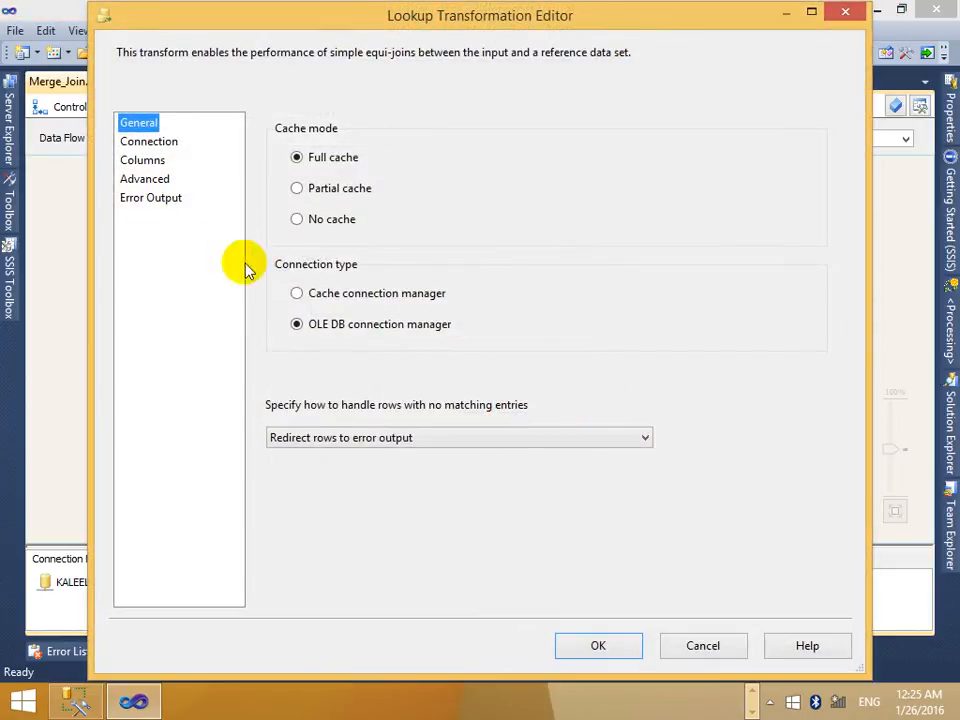
click(422, 440)
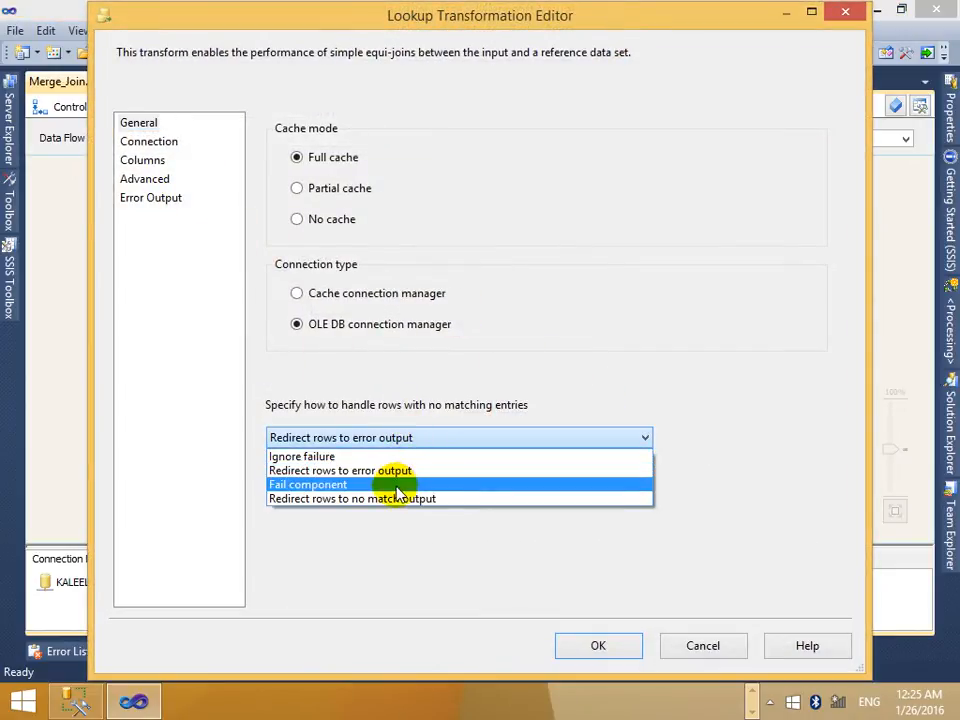
click(378, 456)
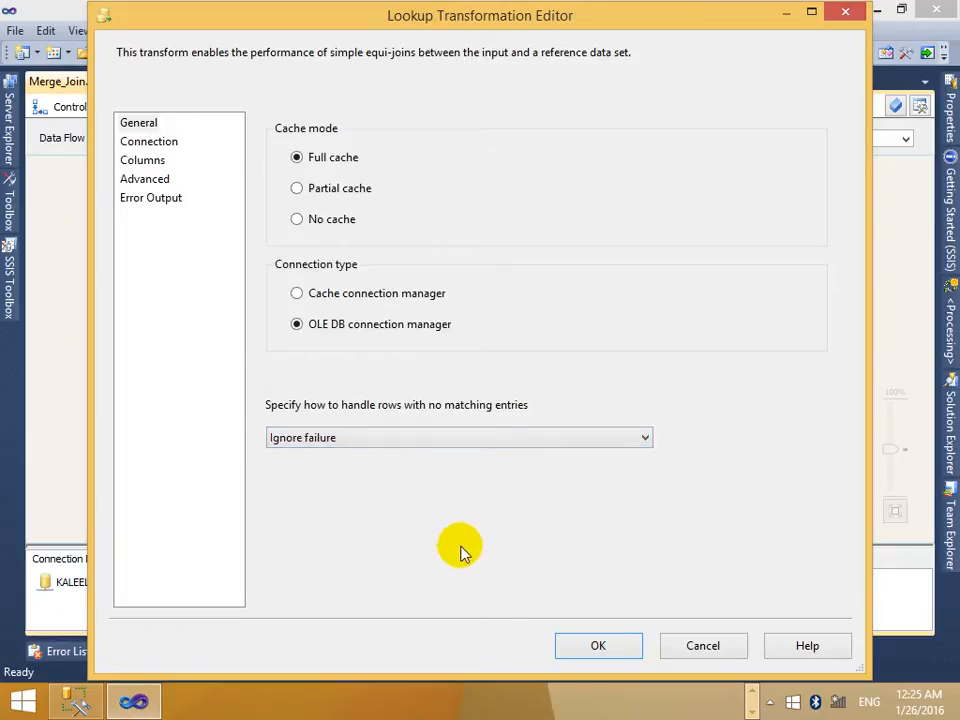
click(604, 645)
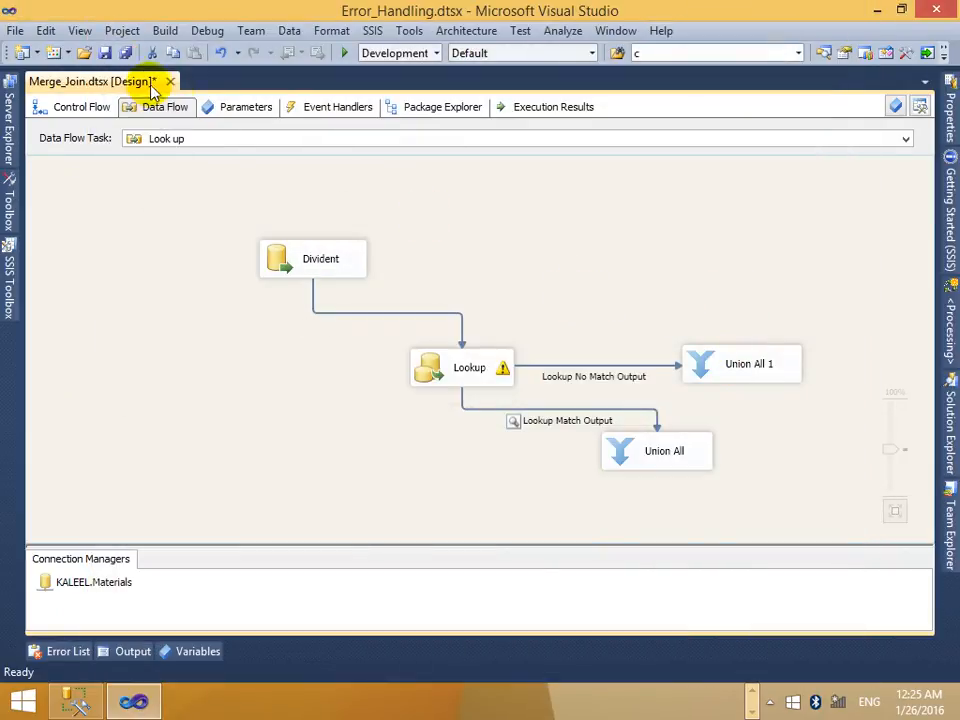
Run the package again, close both data viewers, and stop debugging to return to the control flow.
click(340, 55)
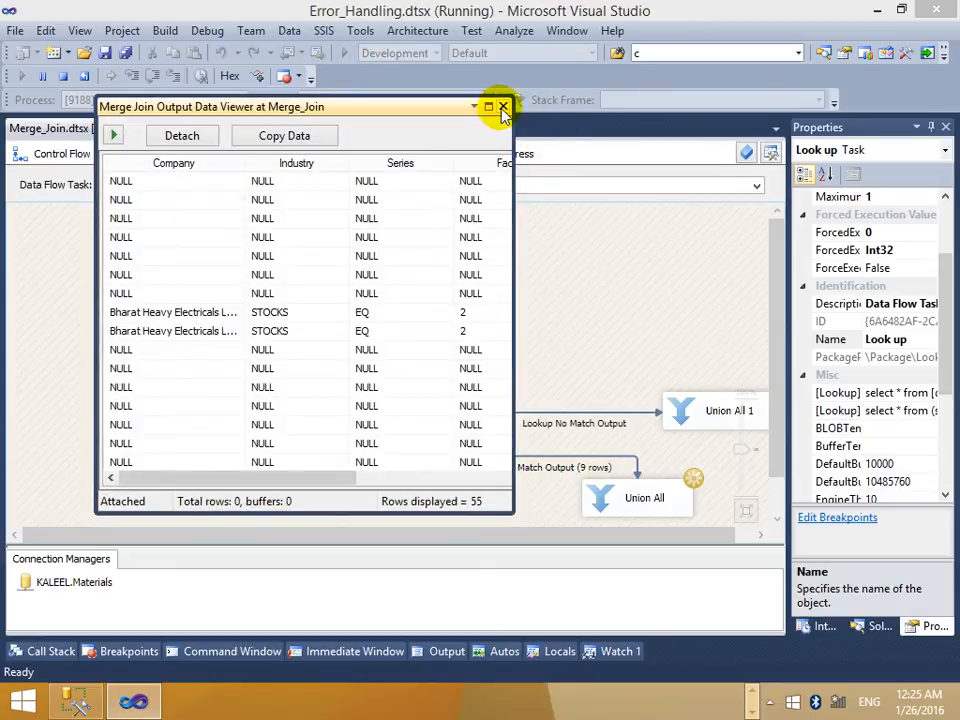
click(501, 107)
click(503, 107)
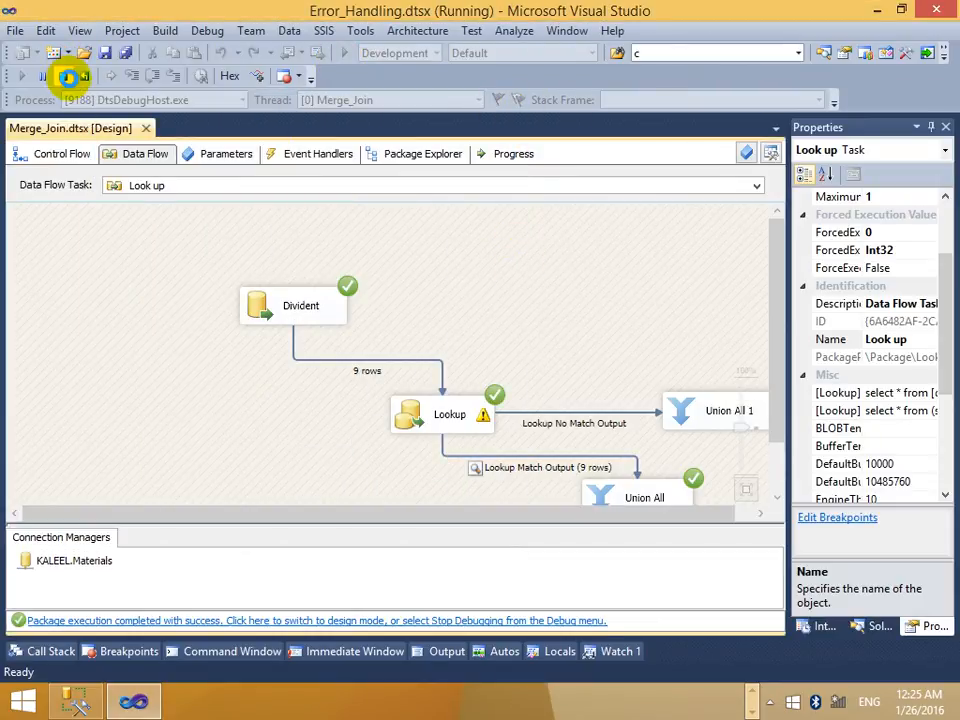
click(64, 77)
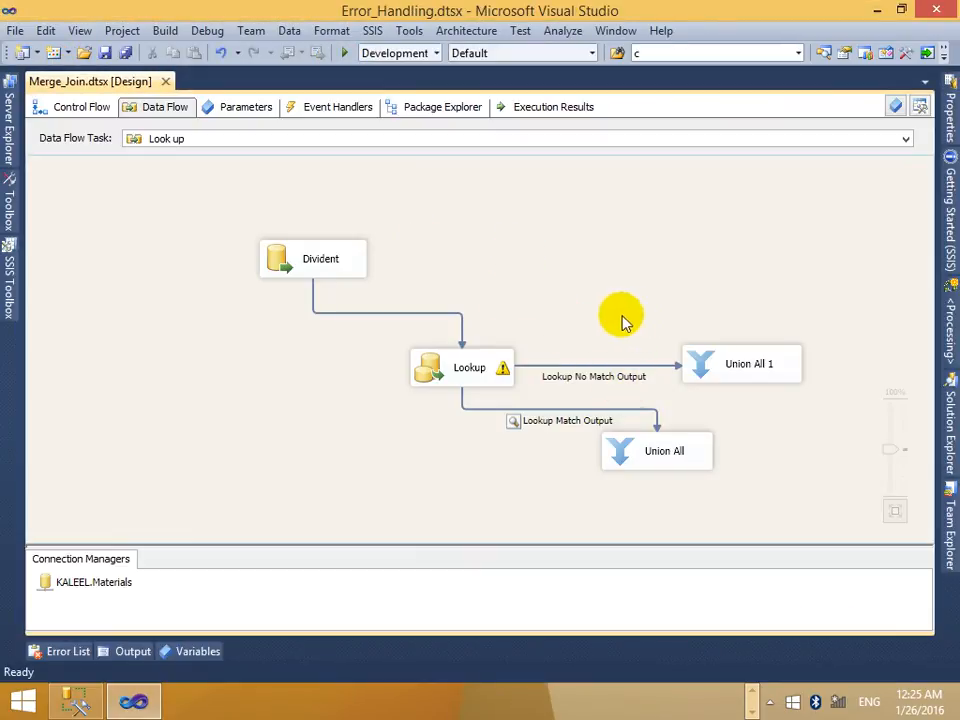
click(66, 107)
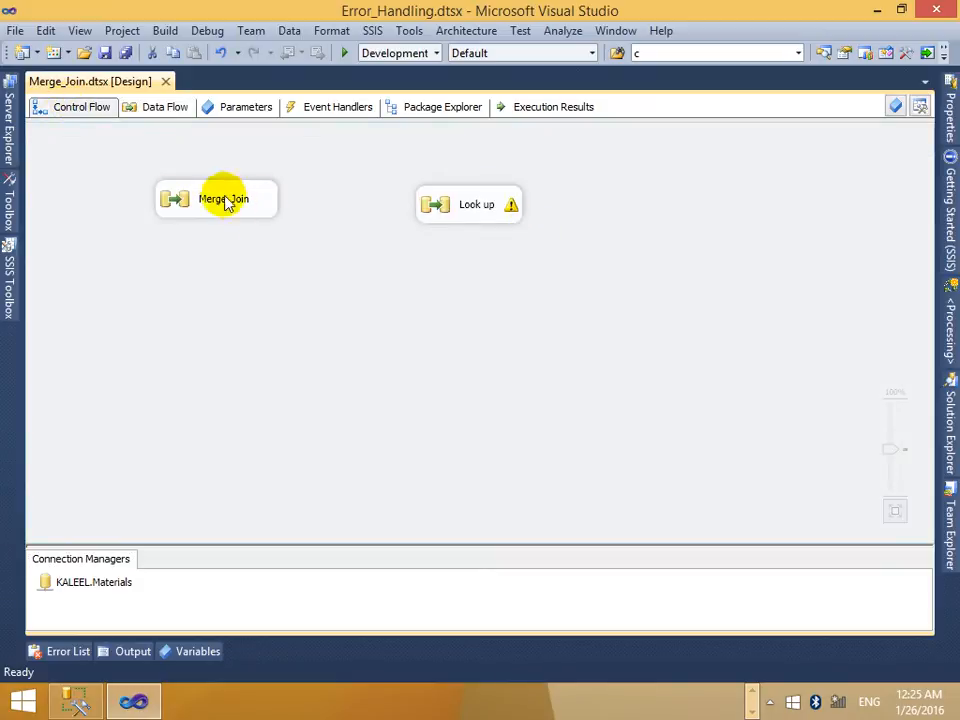
Disable the Merge_Join task in the control flow and open the Look up data flow.
right_click(226, 199)
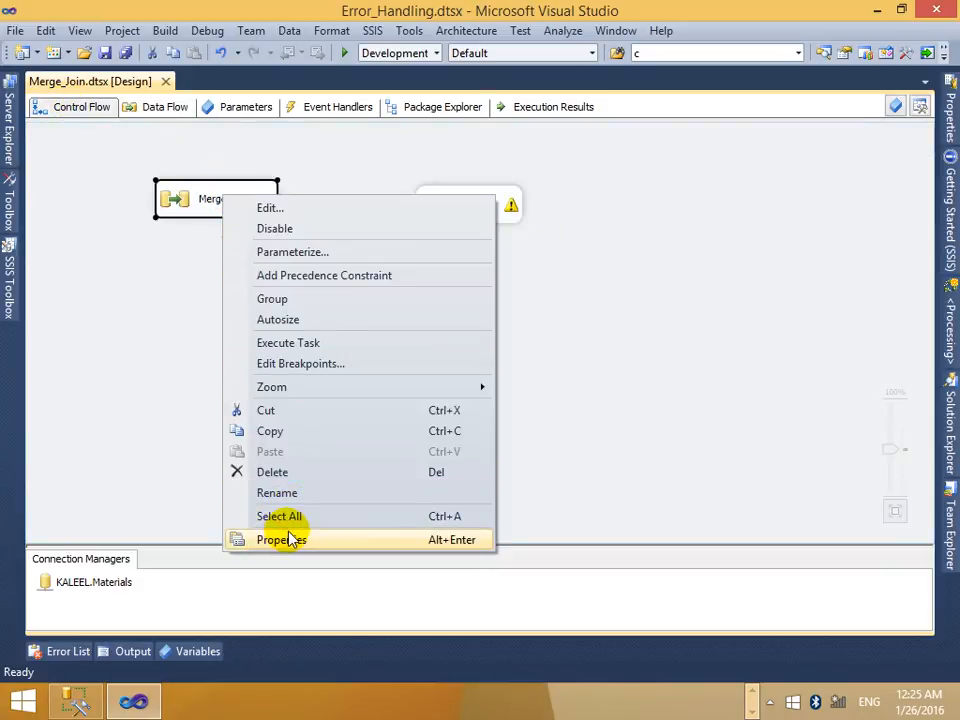
click(313, 238)
click(296, 281)
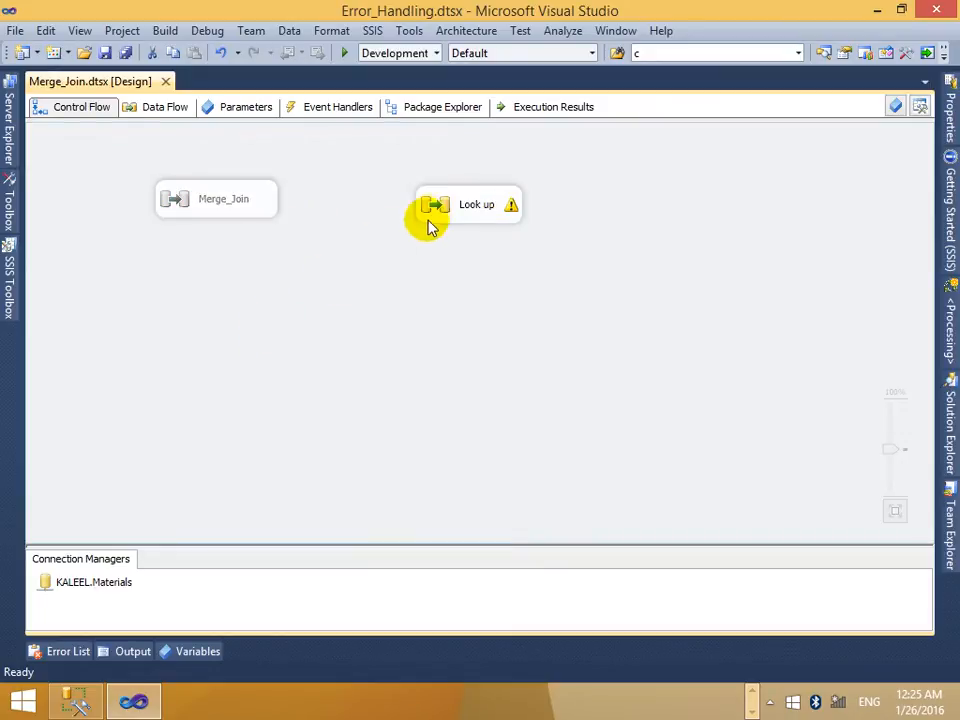
click(429, 221)
click(613, 240)
double_click(476, 206)
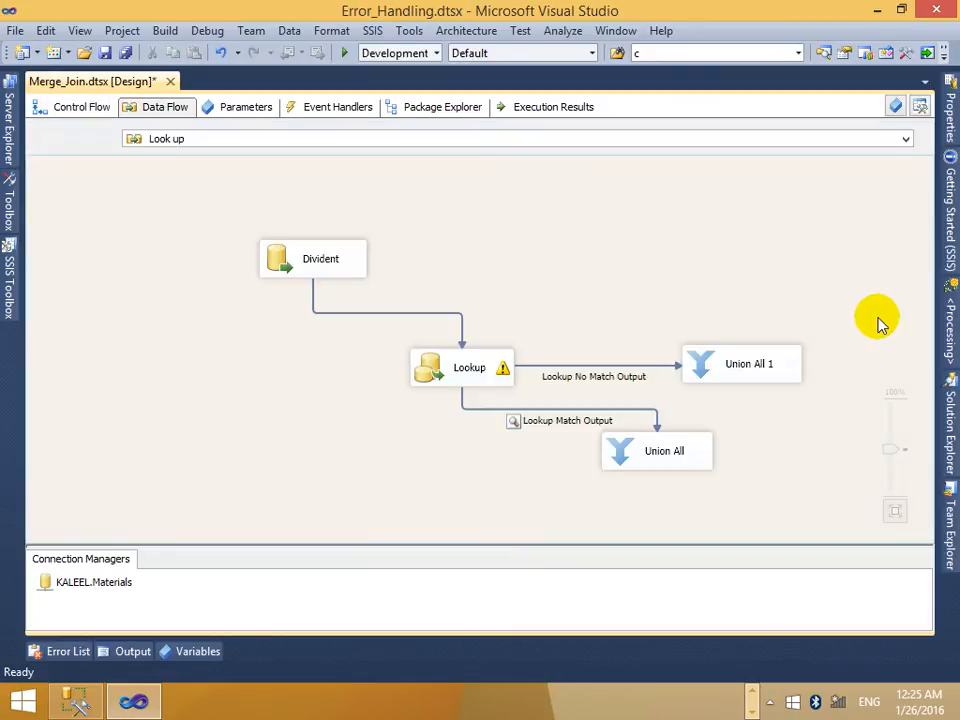
Move Union All slightly lower and enable a data viewer on the Lookup No Match Output path.
click(597, 436)
drag(627, 456, 636, 488)
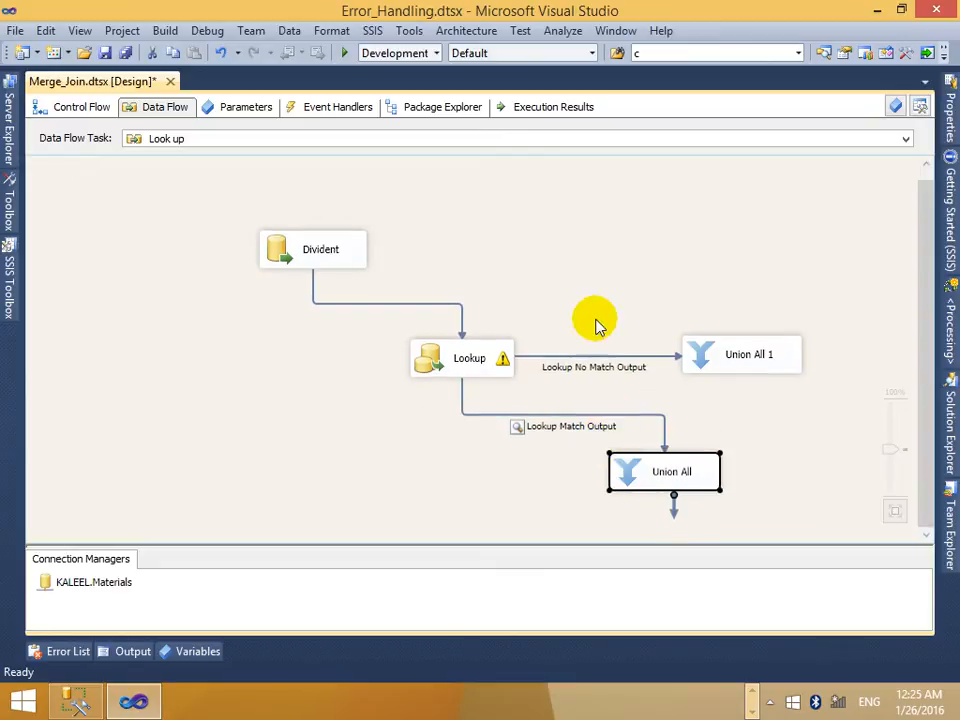
click(599, 323)
click(690, 352)
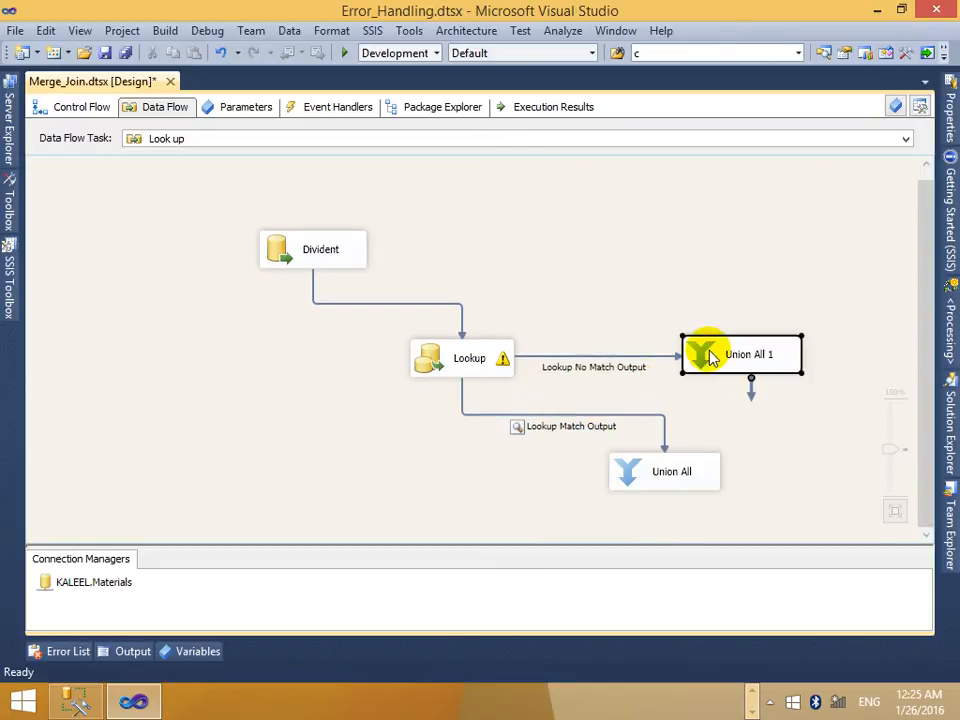
click(625, 356)
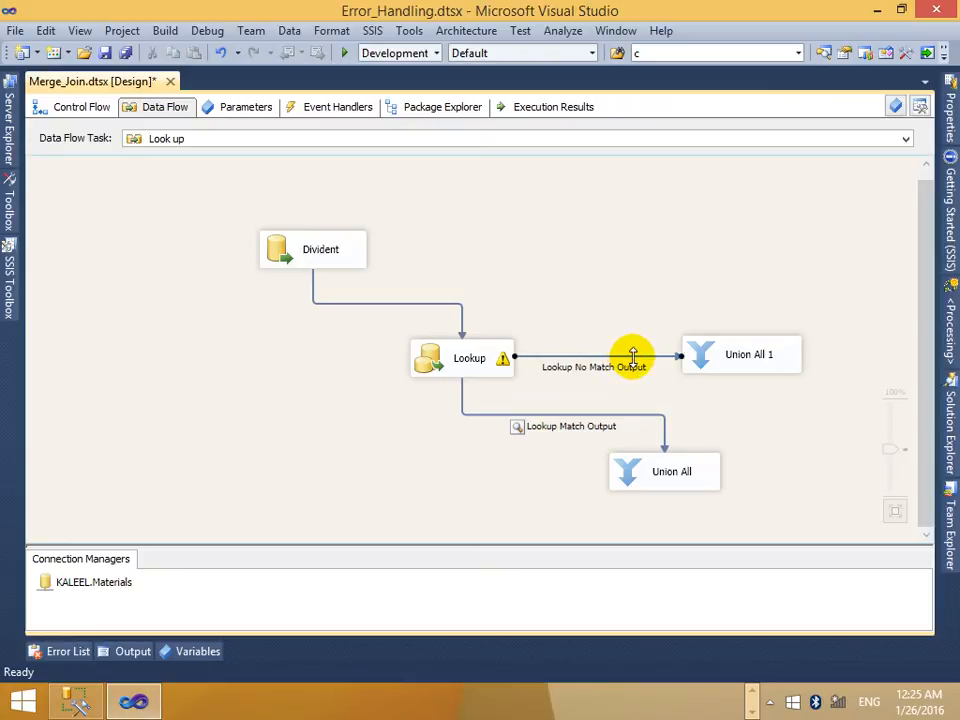
right_click(632, 357)
click(712, 411)
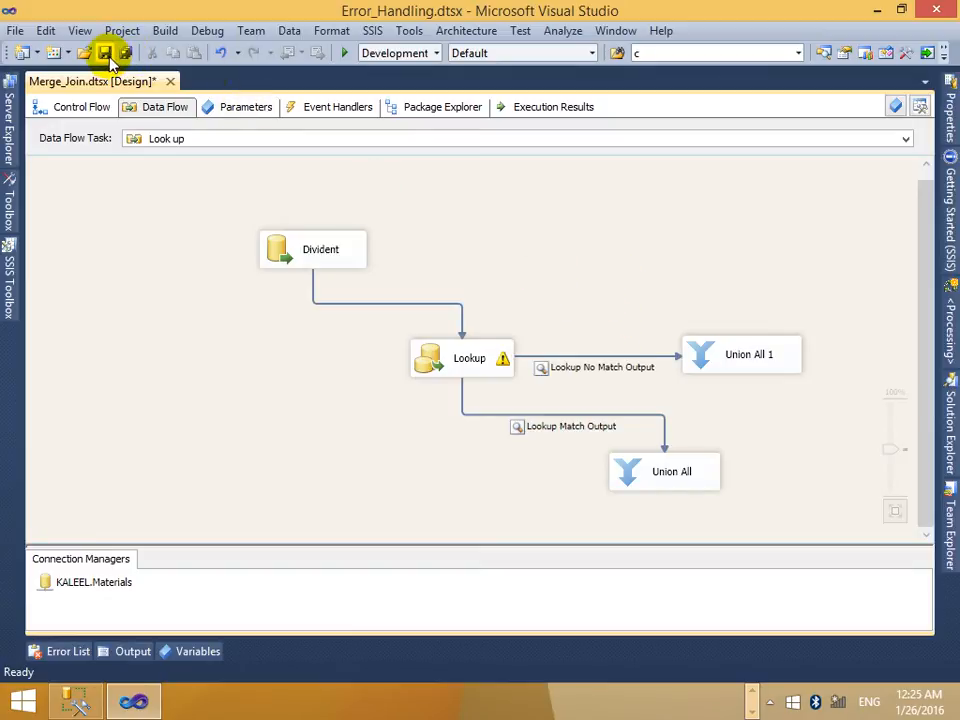
click(344, 53)
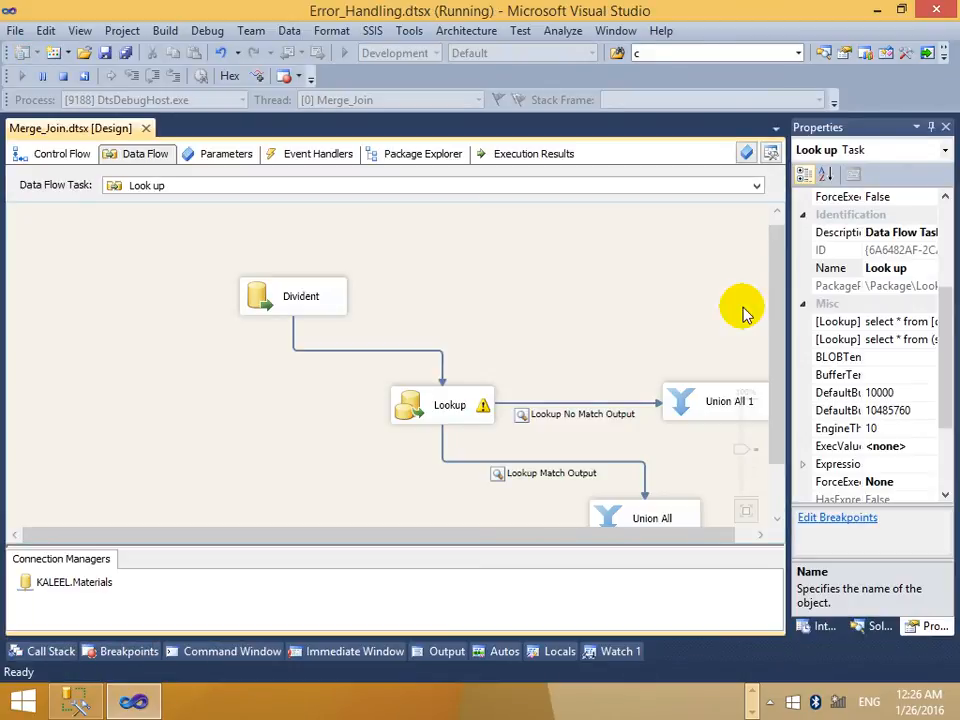
drag(774, 314, 742, 468)
drag(590, 537, 606, 539)
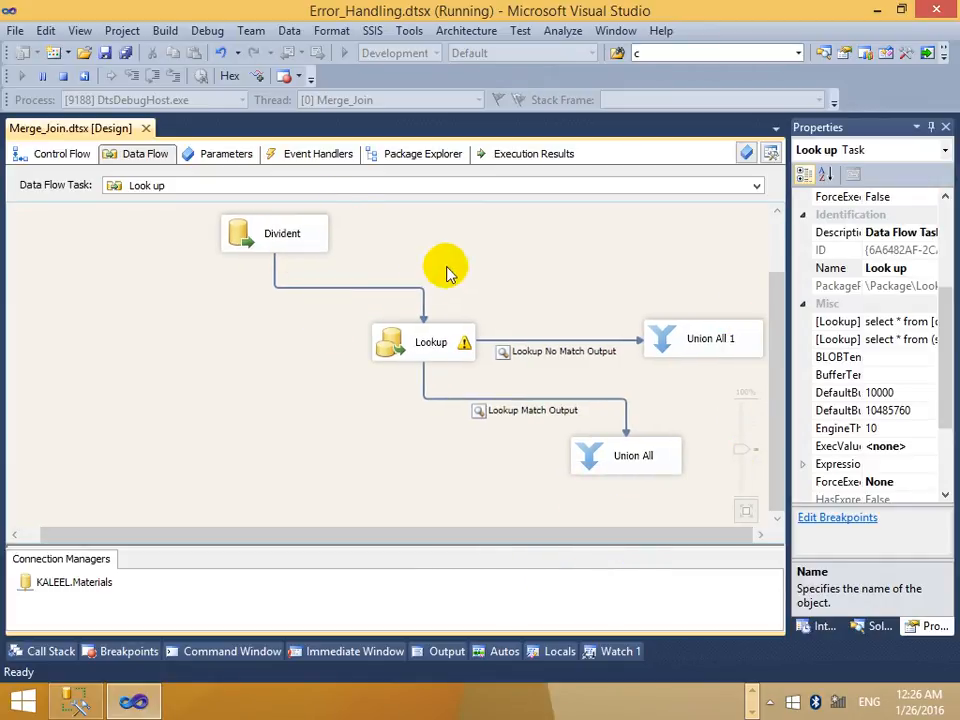
click(62, 75)
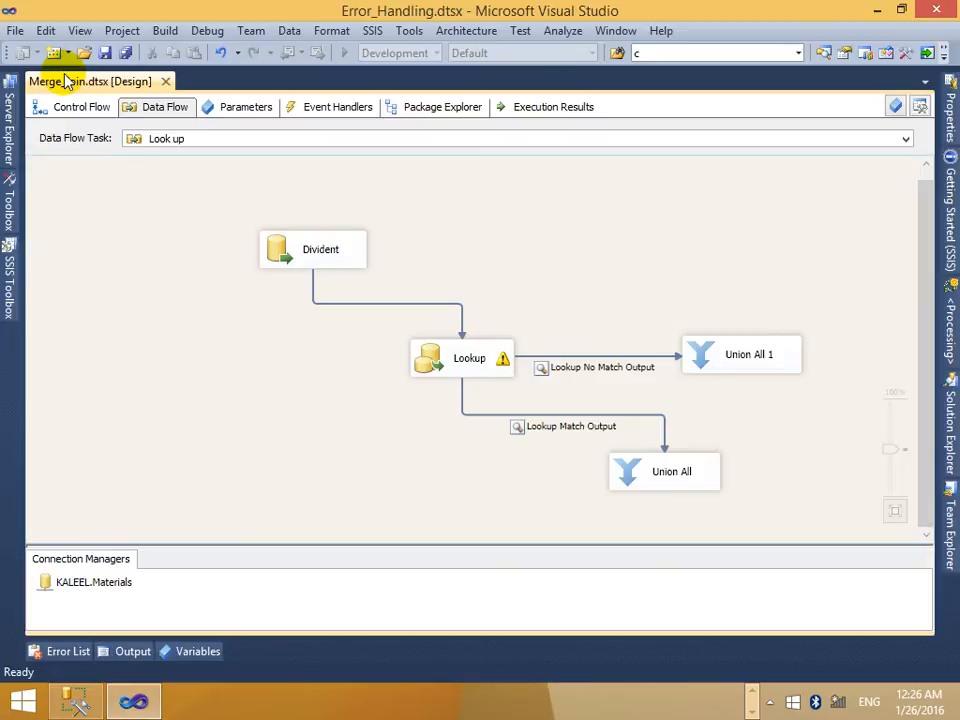
Run the package, dock the Lookup Match Output data viewer, and inspect its rows.
click(344, 53)
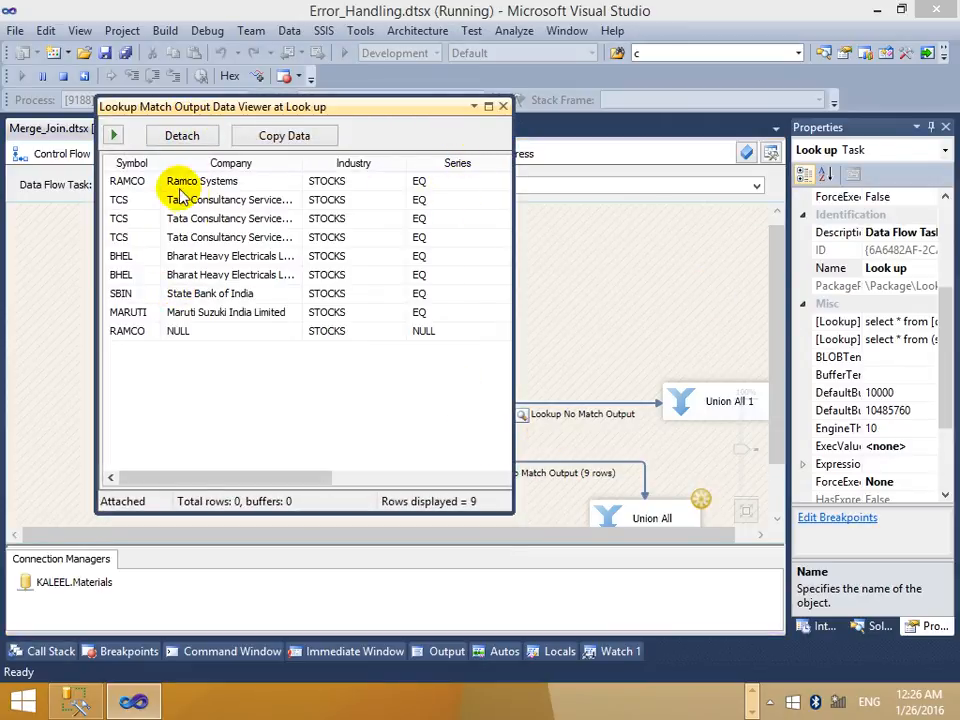
drag(213, 116, 237, 134)
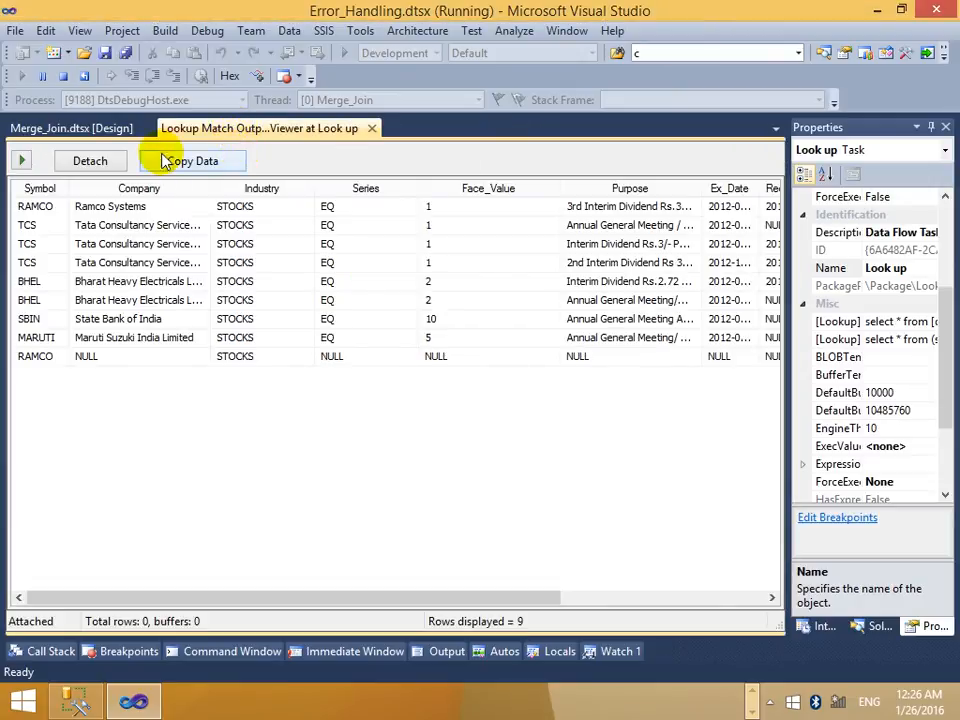
click(195, 250)
click(273, 258)
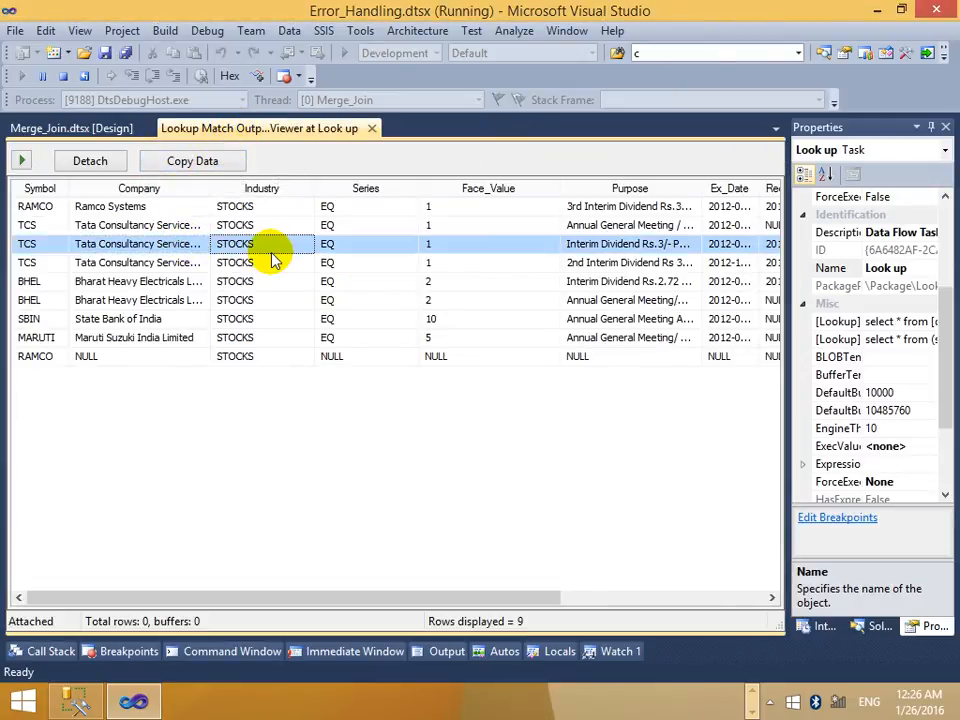
click(124, 281)
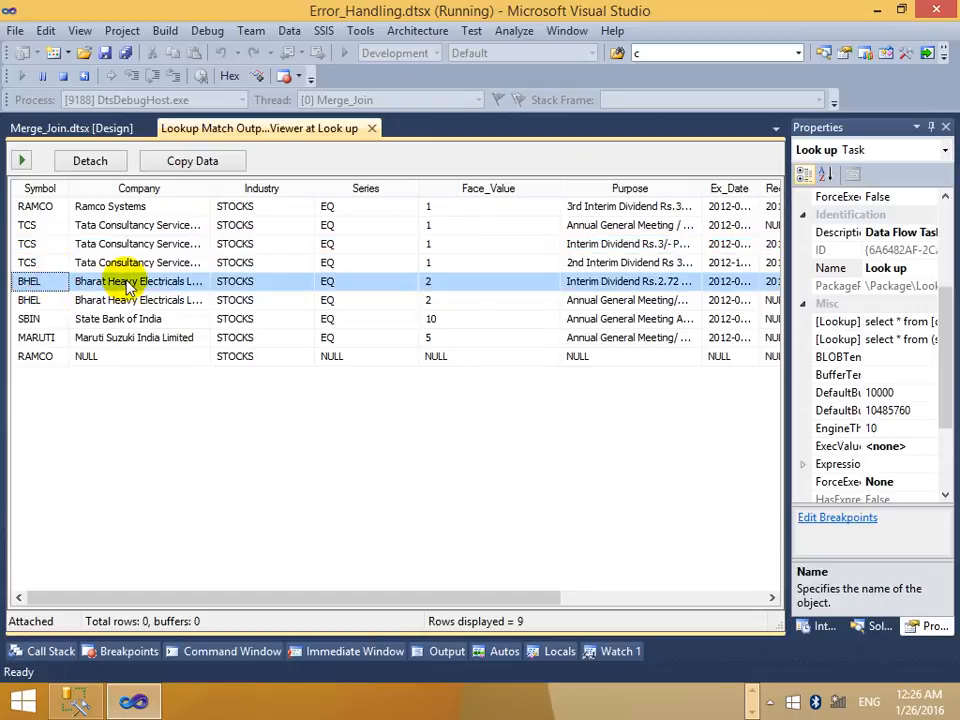
Close the data viewer, check the row flow from Lookup to both Union All transformations, and stop debugging.
click(372, 130)
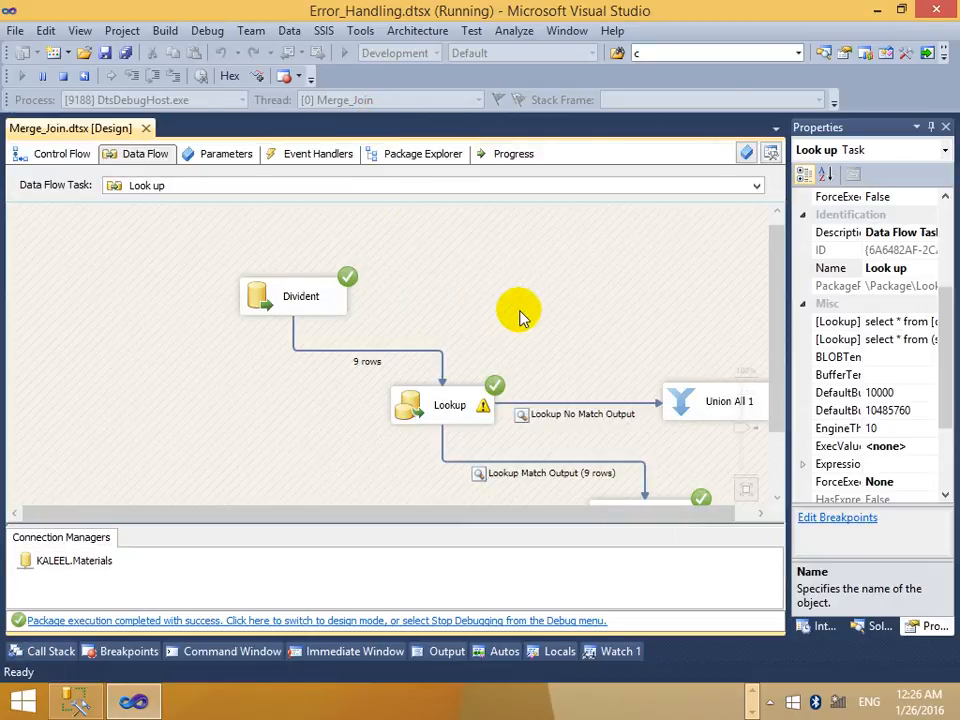
scroll(520, 313, down, 2)
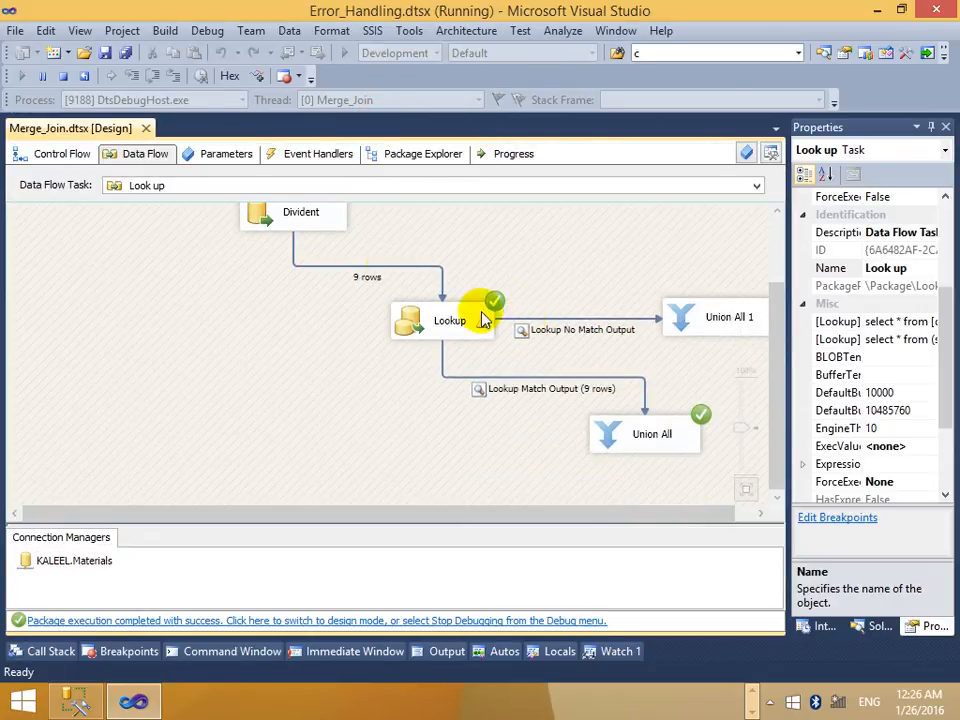
click(63, 76)
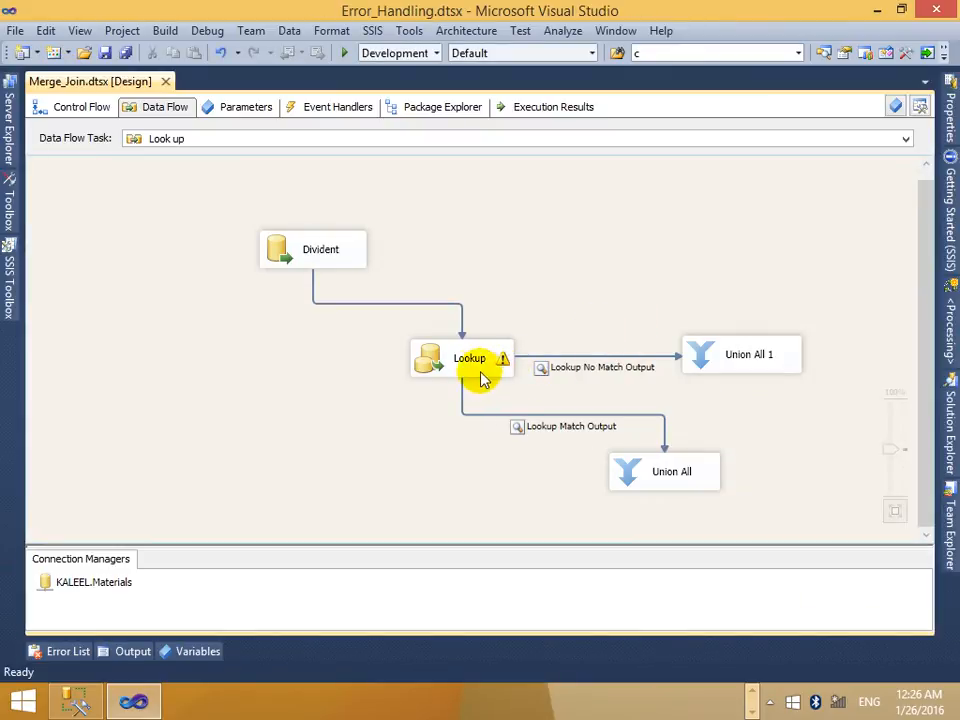
Set the Lookup transformation to redirect rows with no matching entries to the no match output and confirm.
right_click(474, 372)
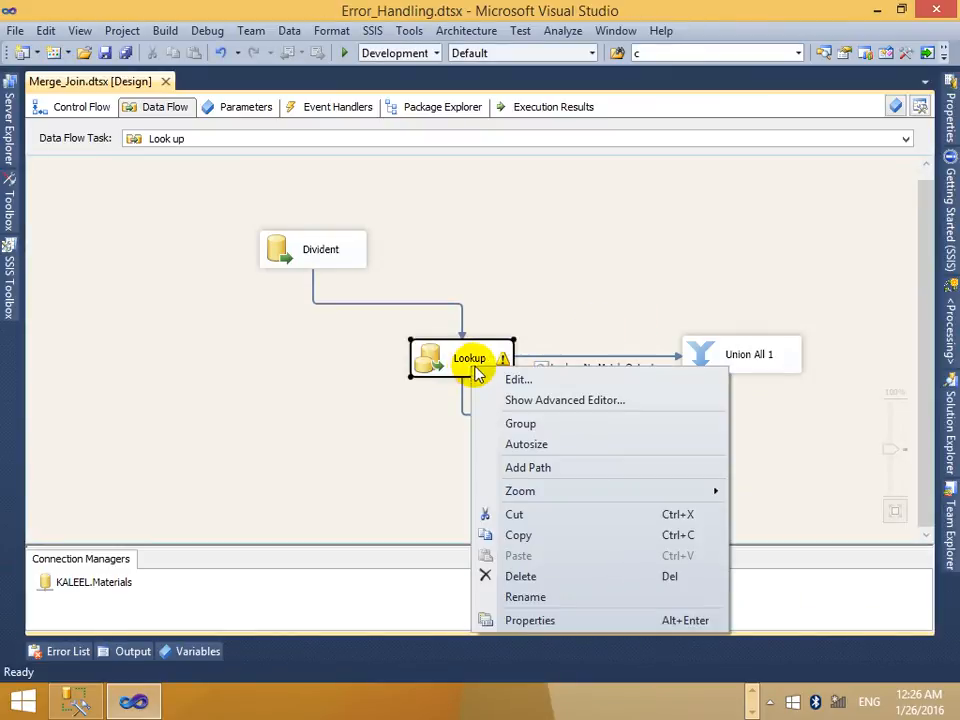
click(520, 381)
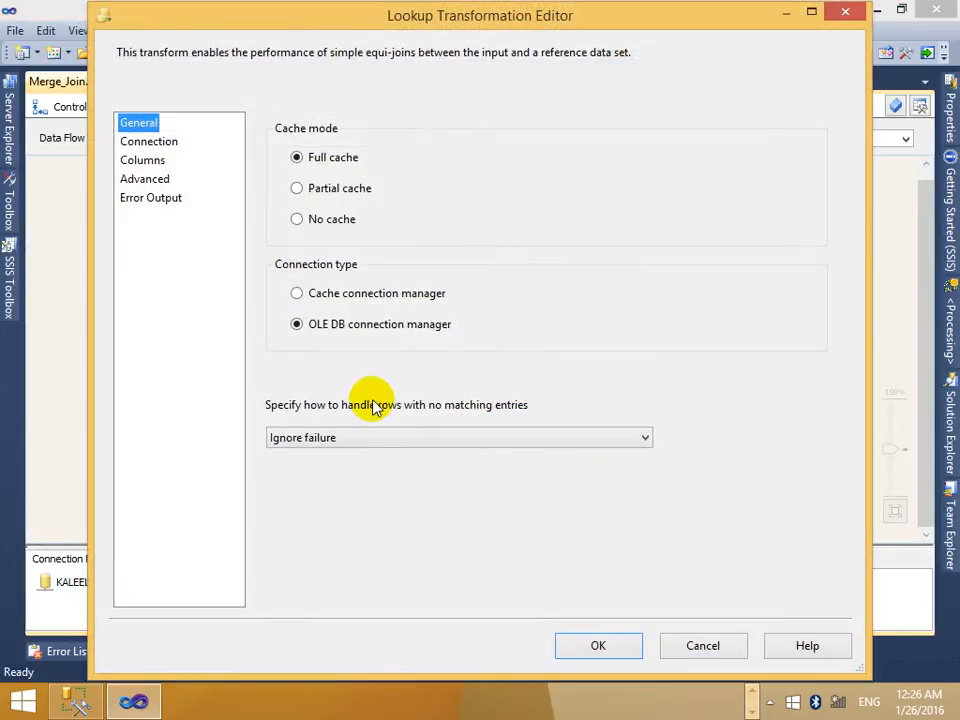
click(371, 437)
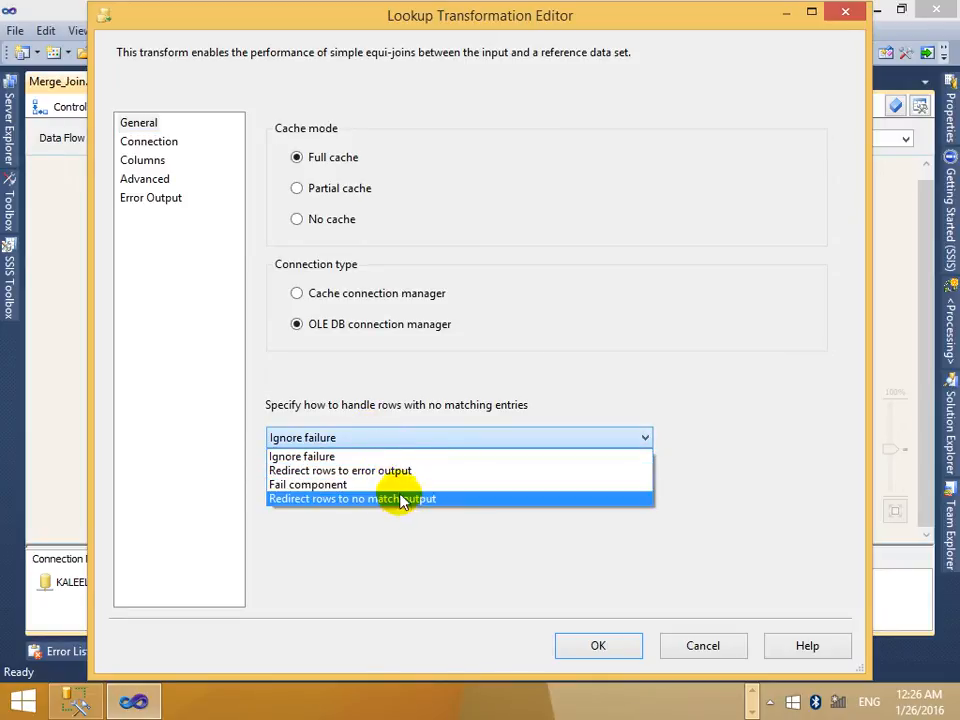
click(396, 498)
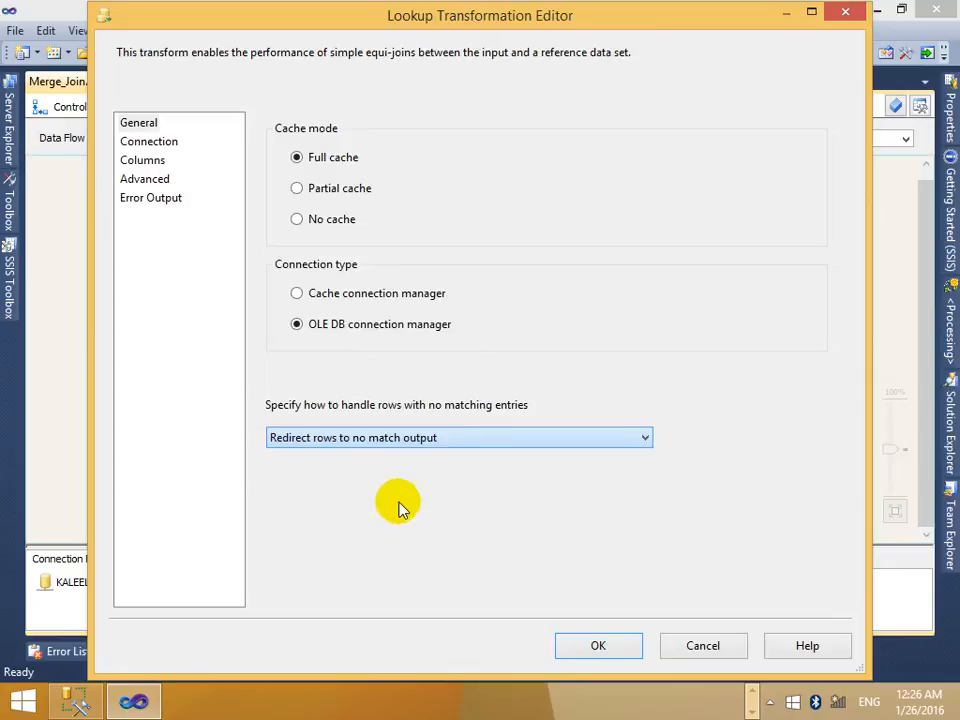
click(596, 637)
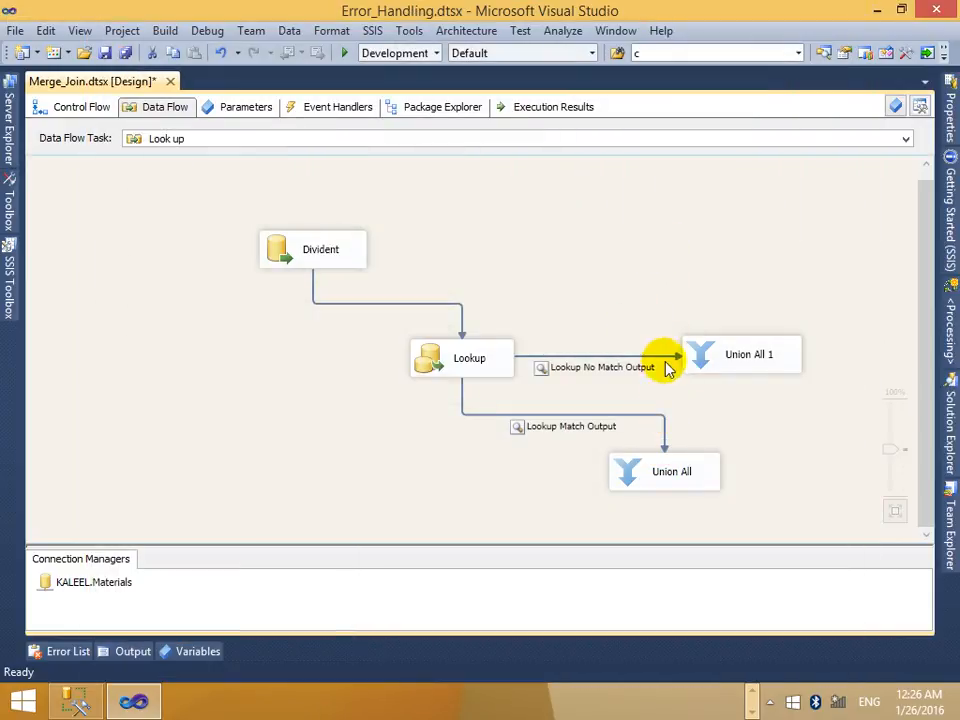
click(697, 356)
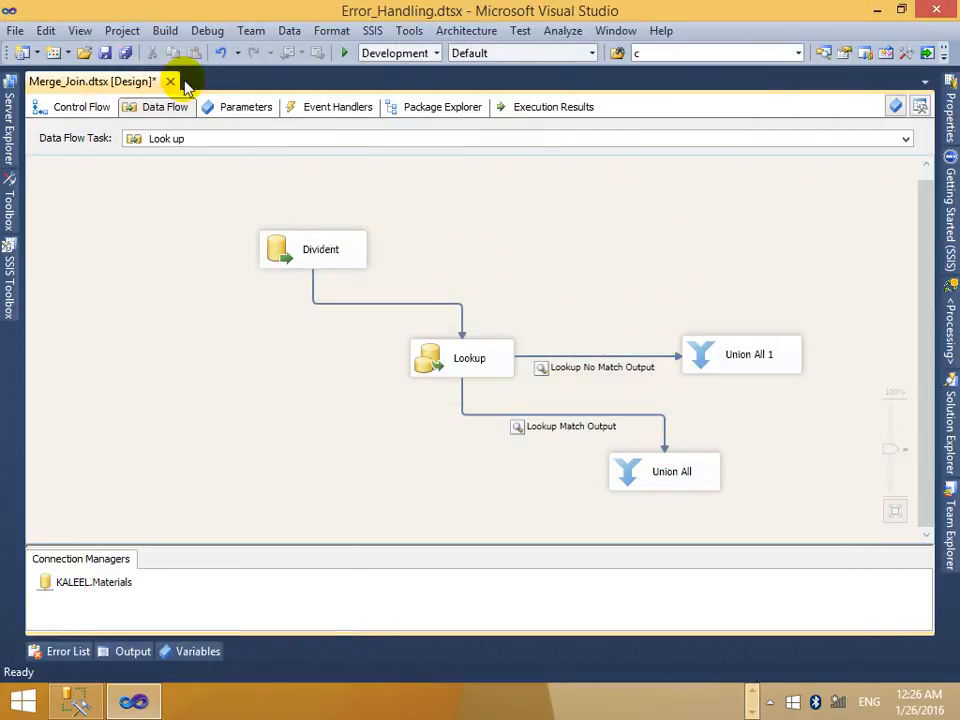
Run the package and inspect the rows in the maximized Lookup Match Output data viewer before closing it.
click(343, 52)
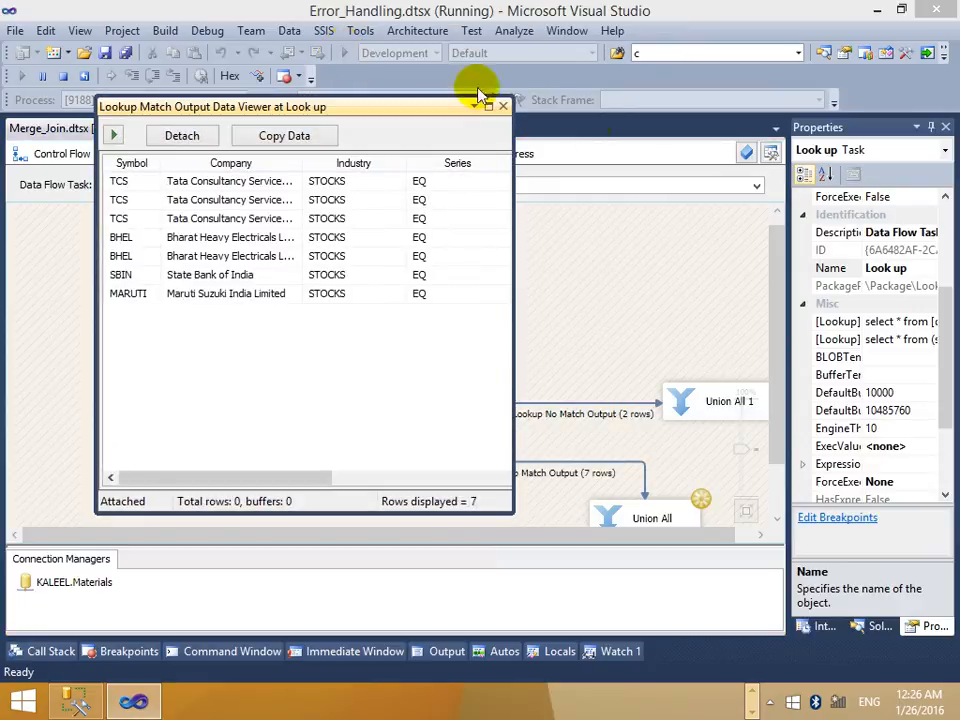
click(489, 108)
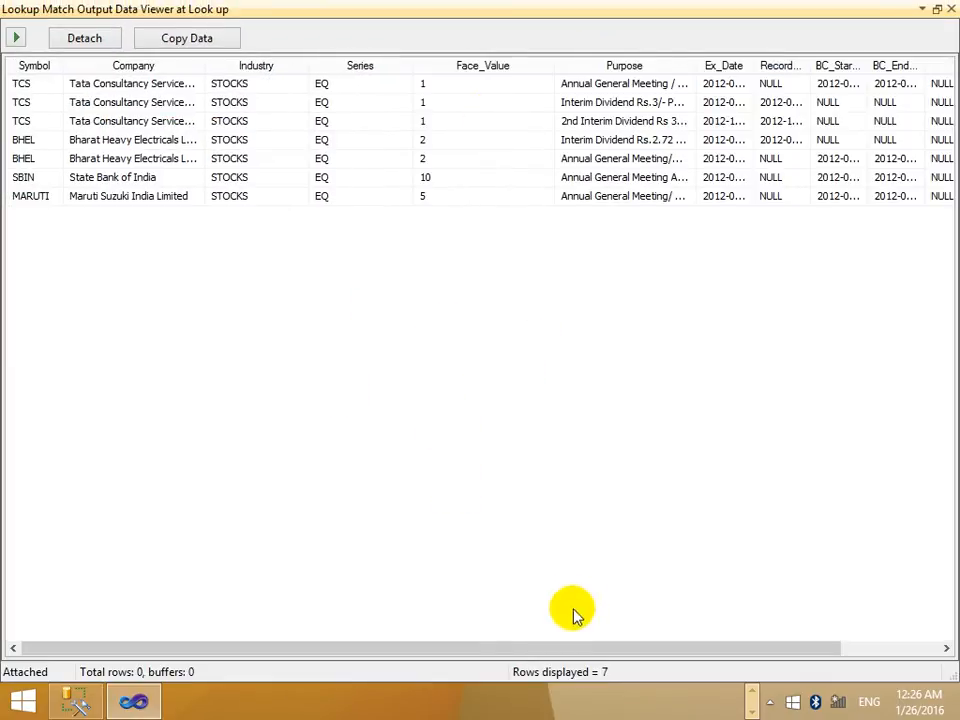
click(937, 9)
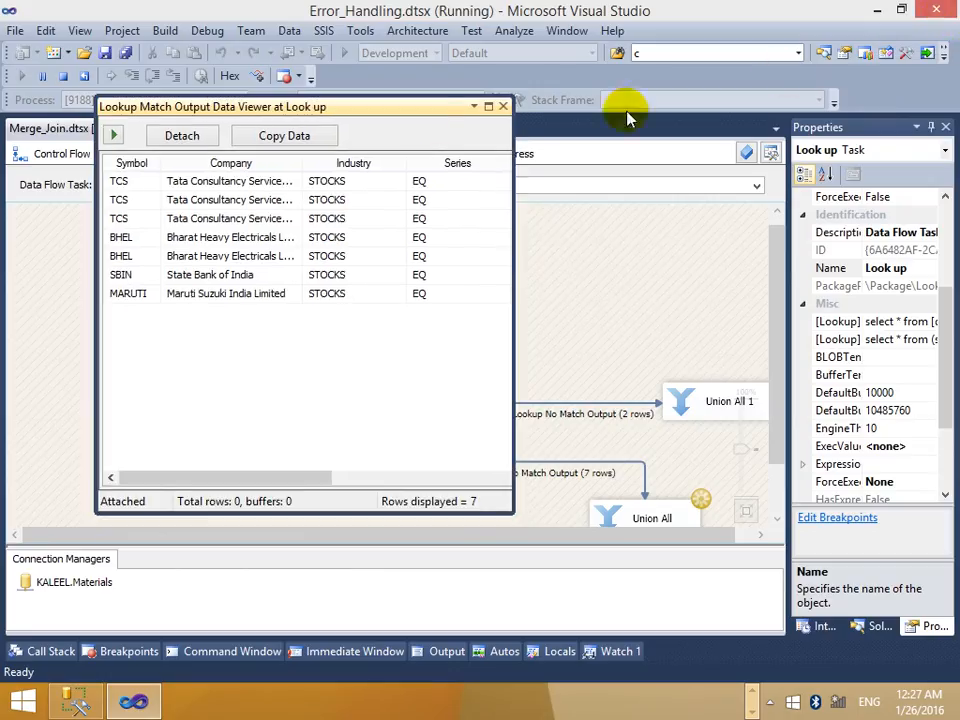
click(503, 107)
Inspect the rows in the maximized Lookup No Match Output data viewer, close it, and stop debugging.
click(489, 107)
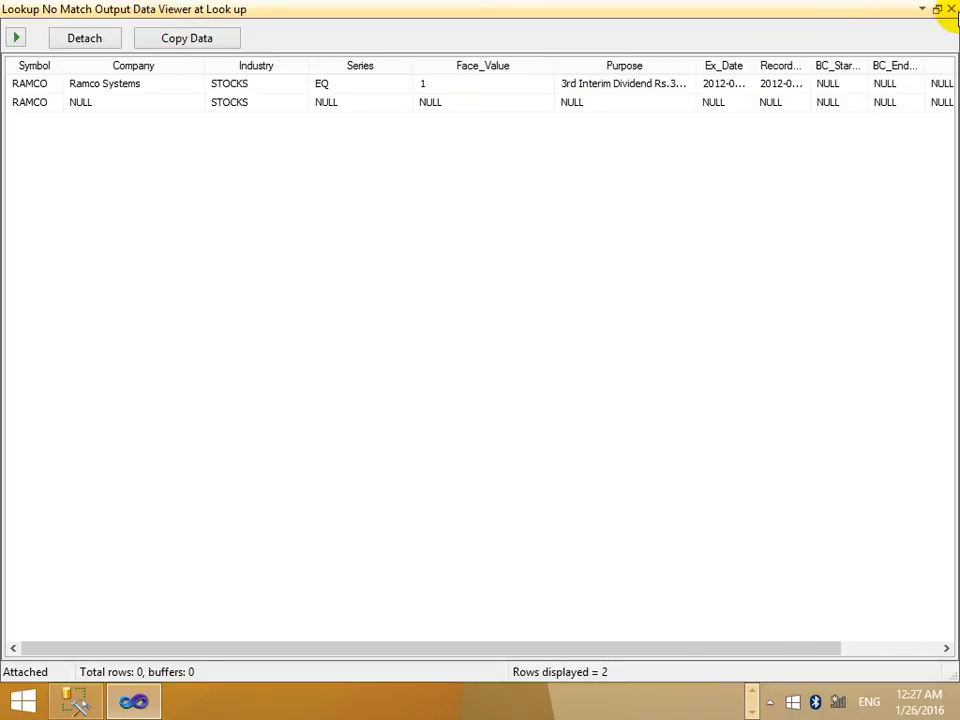
click(951, 9)
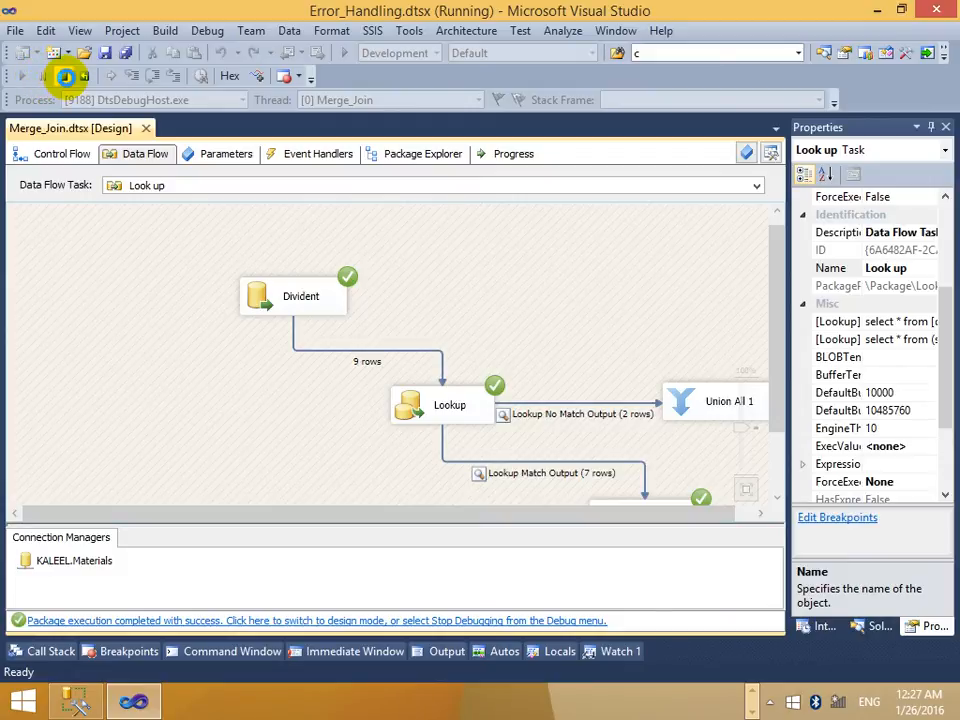
click(65, 76)
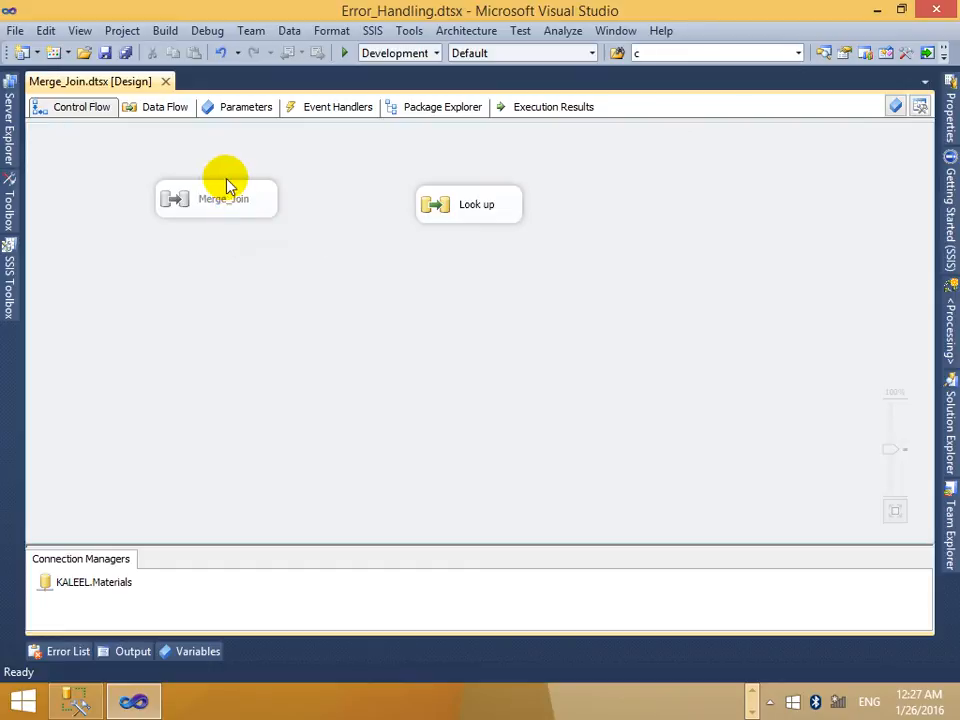
click(232, 198)
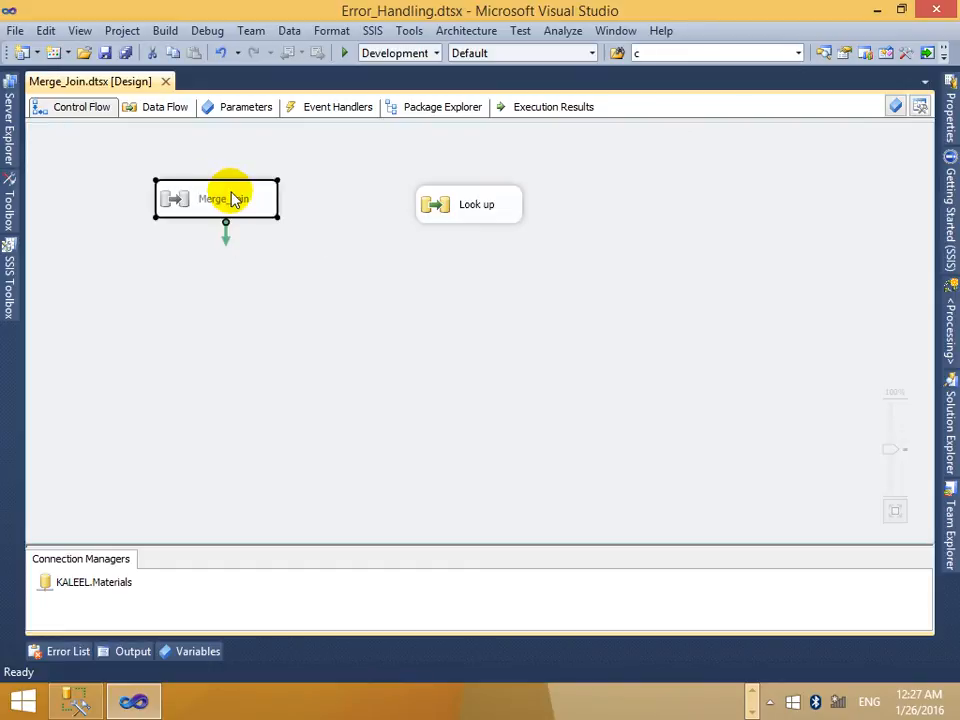
click(357, 191)
click(273, 200)
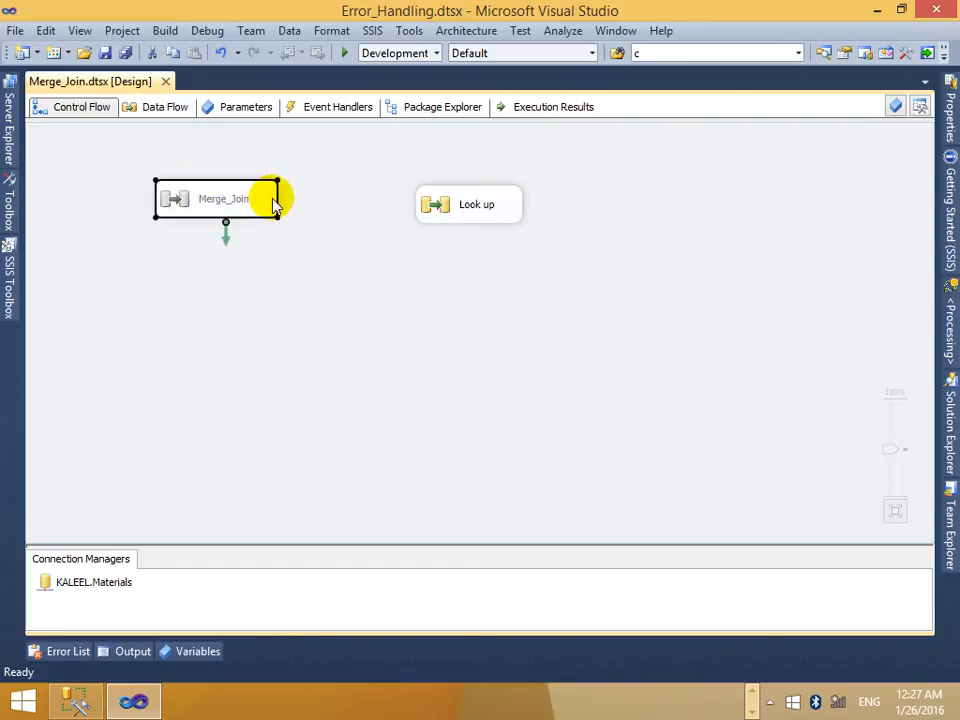
click(469, 309)
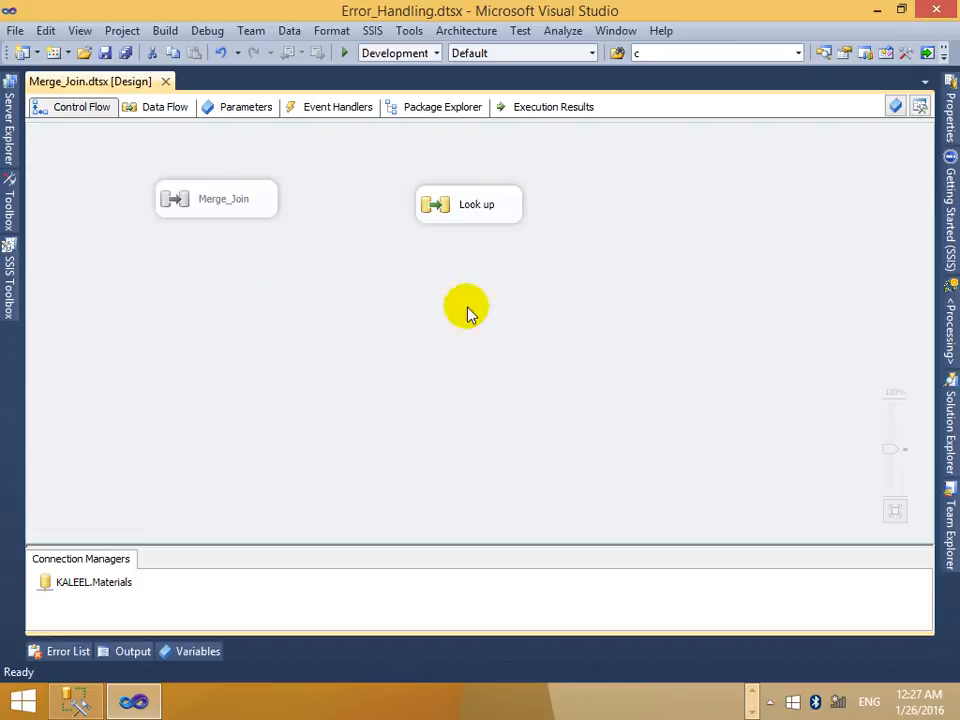
Open the Look up data flow, review the Lookup transformation's general and connection settings, and close its editor without changes.
double_click(506, 212)
click(323, 262)
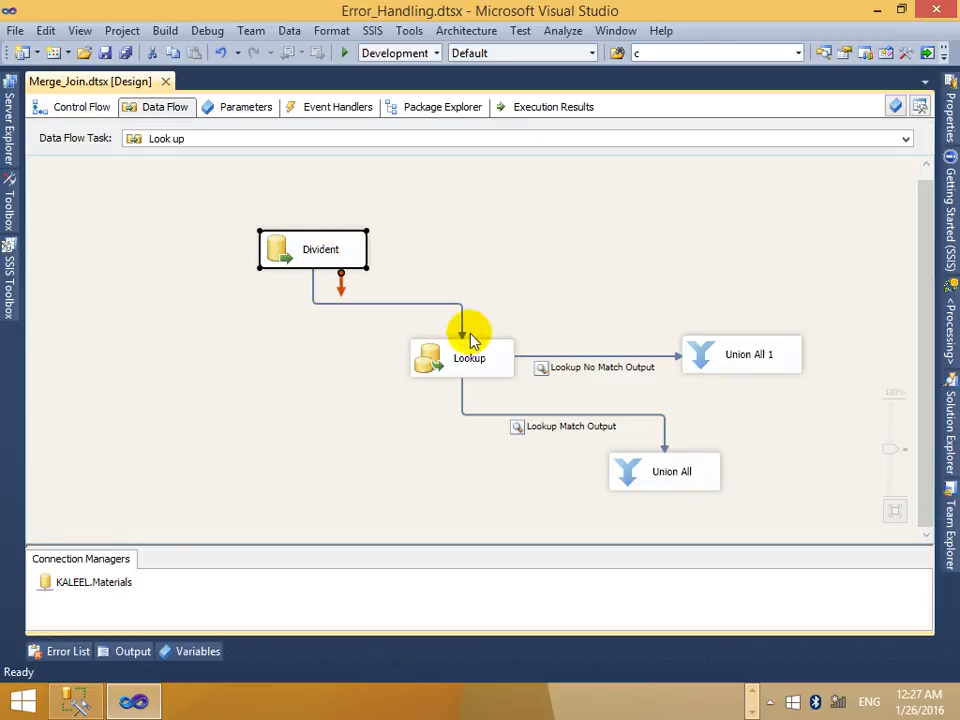
click(435, 422)
click(476, 364)
right_click(476, 364)
click(517, 372)
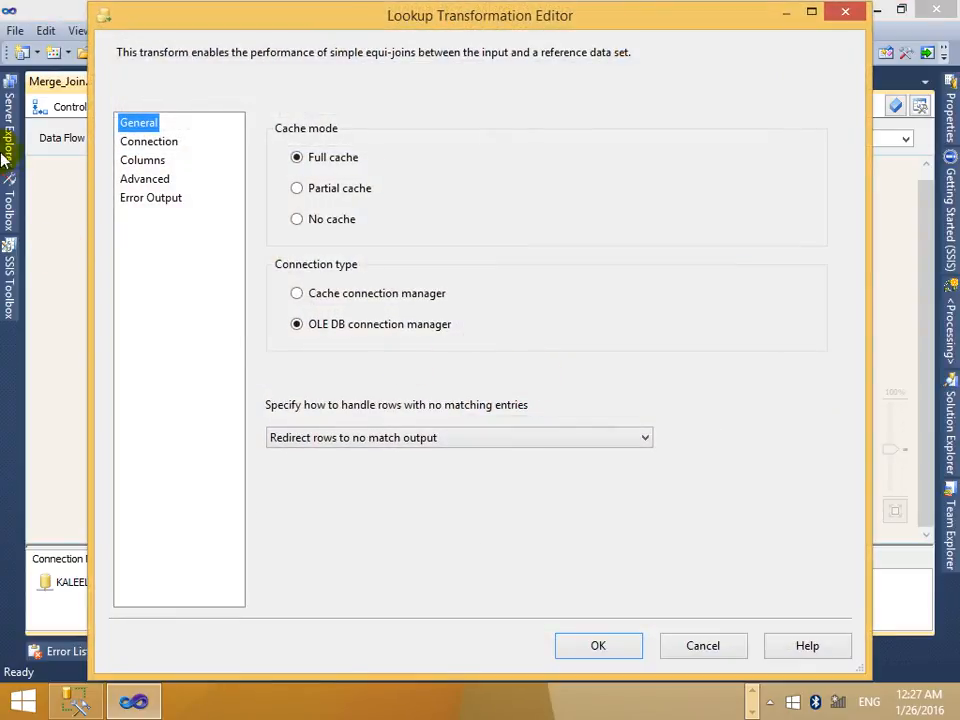
click(145, 142)
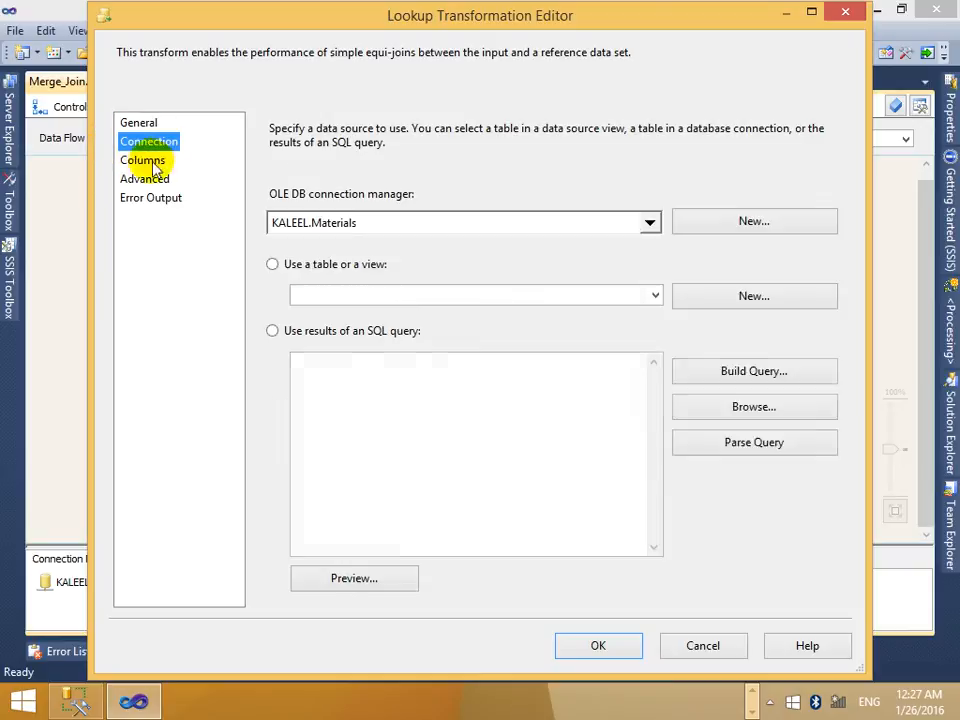
click(845, 12)
click(585, 260)
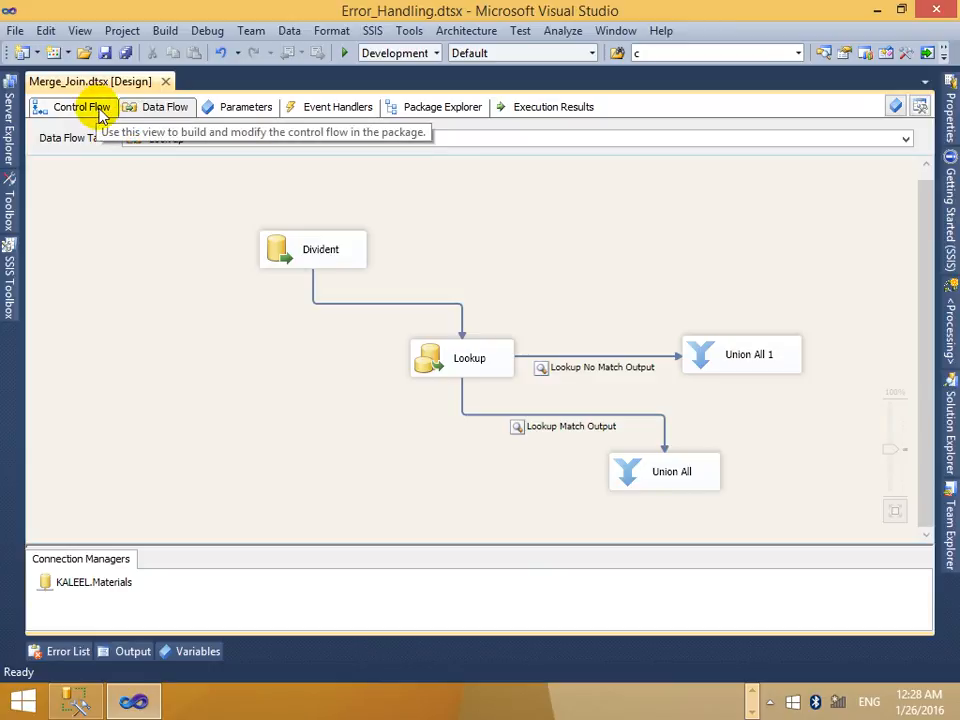
Return from the Look up data flow to the package's control flow and select the Merge_Join task.
click(451, 346)
click(597, 222)
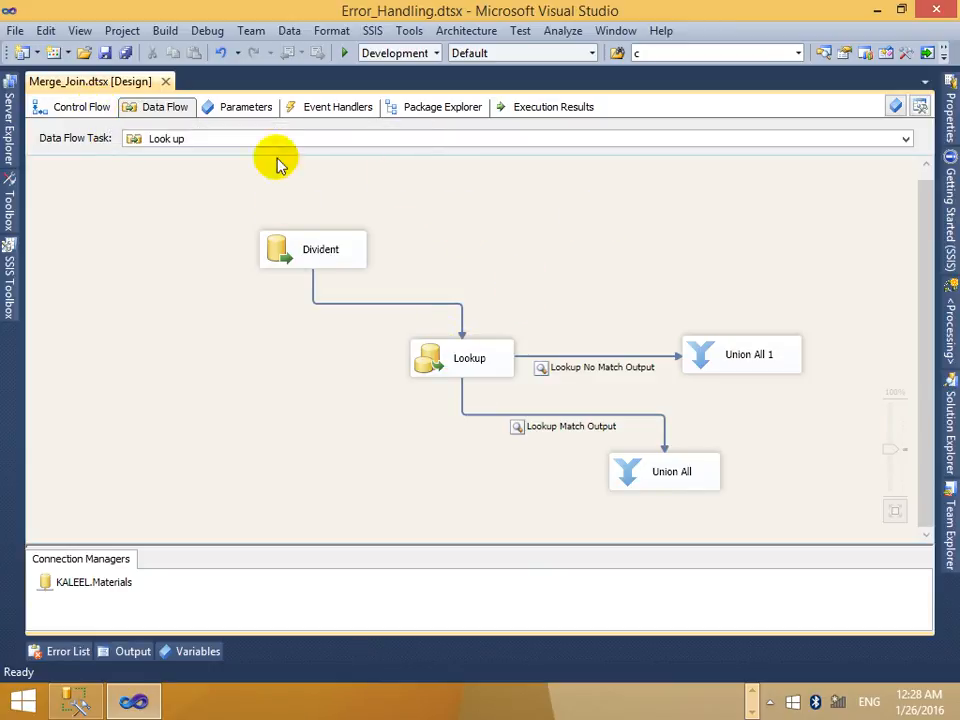
click(82, 113)
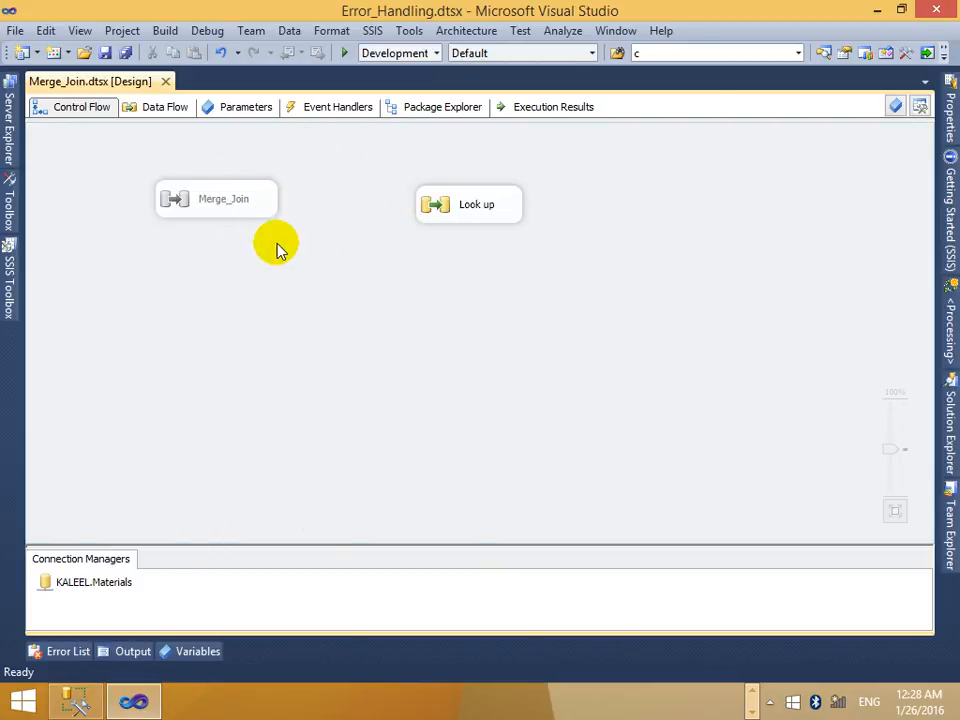
click(221, 199)
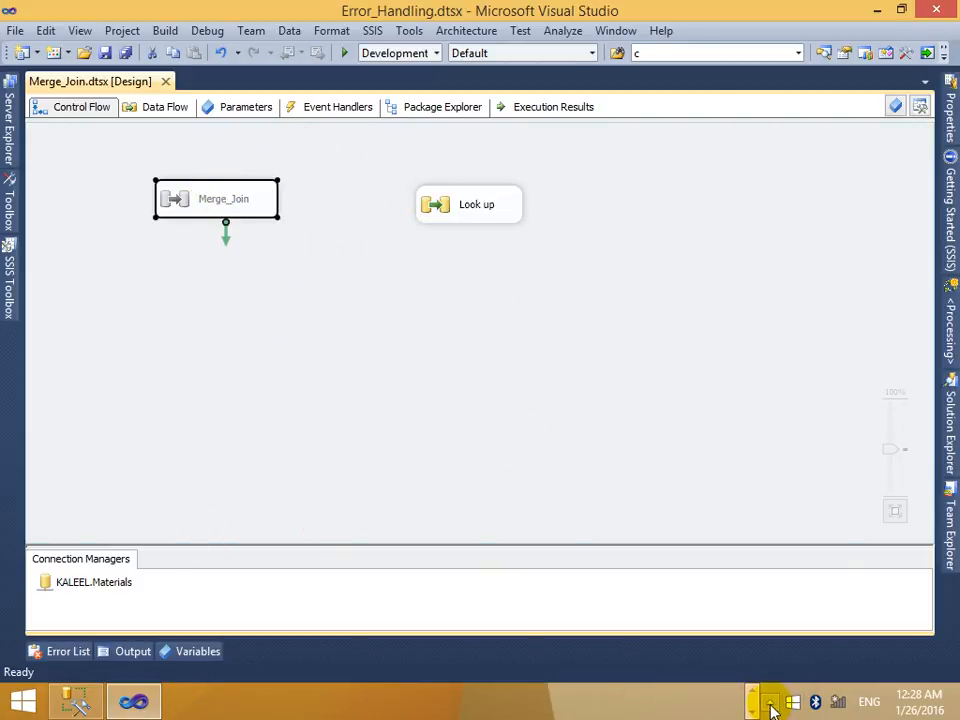
Switch to the untitled Notepad topic list and go over the Fuzzy Grouping, Fuzzy Lookup and SCD entries.
click(771, 704)
click(660, 464)
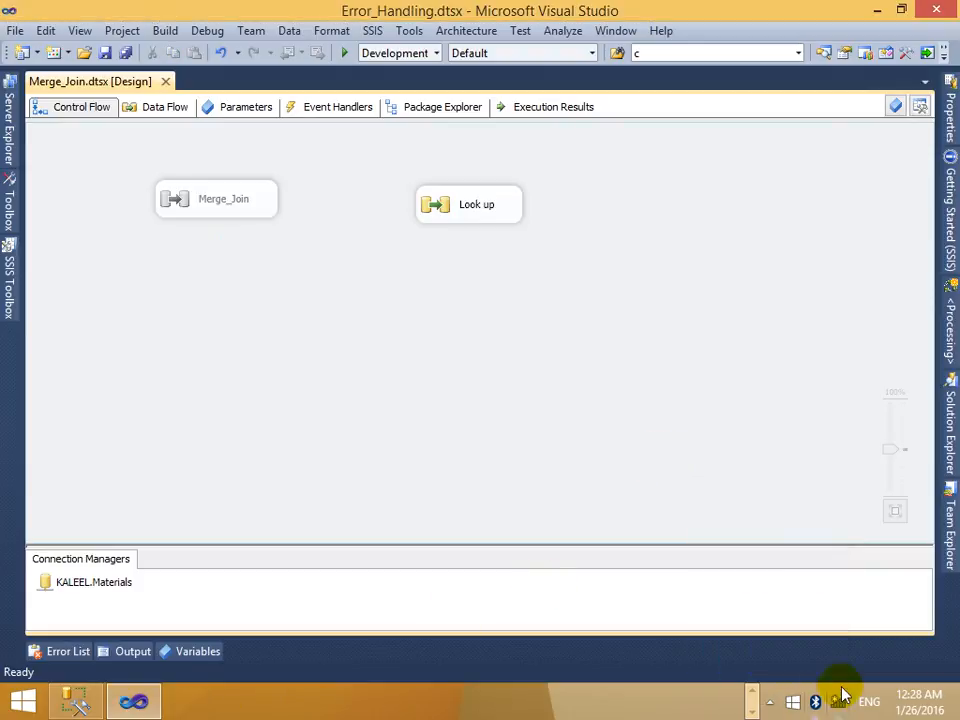
click(750, 692)
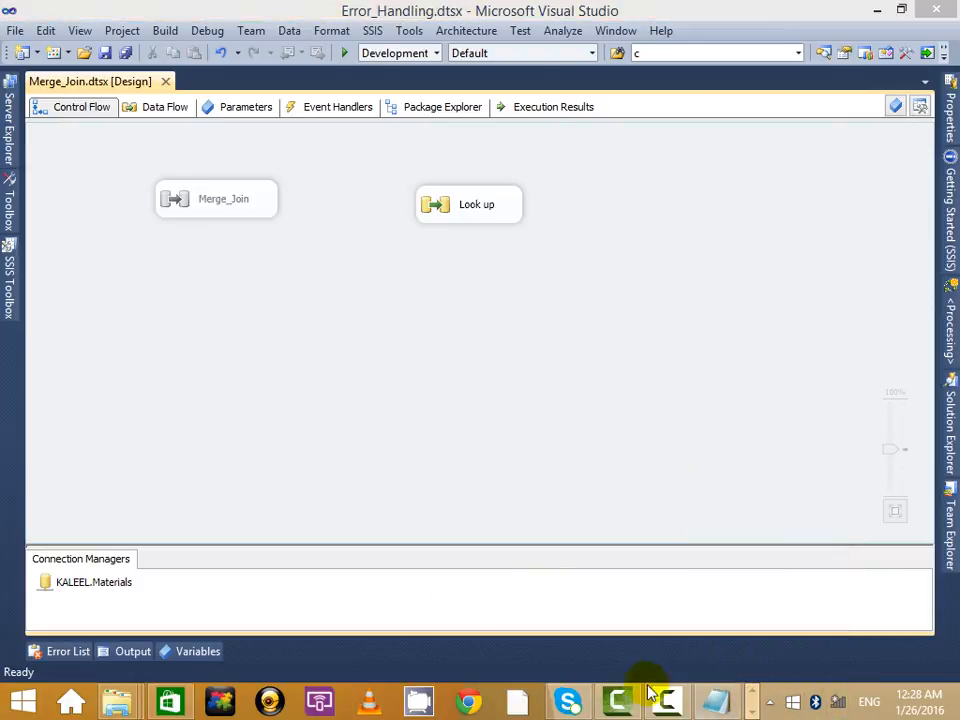
click(716, 700)
key(ctrl+End)
drag(100, 172, 6, 156)
click(105, 175)
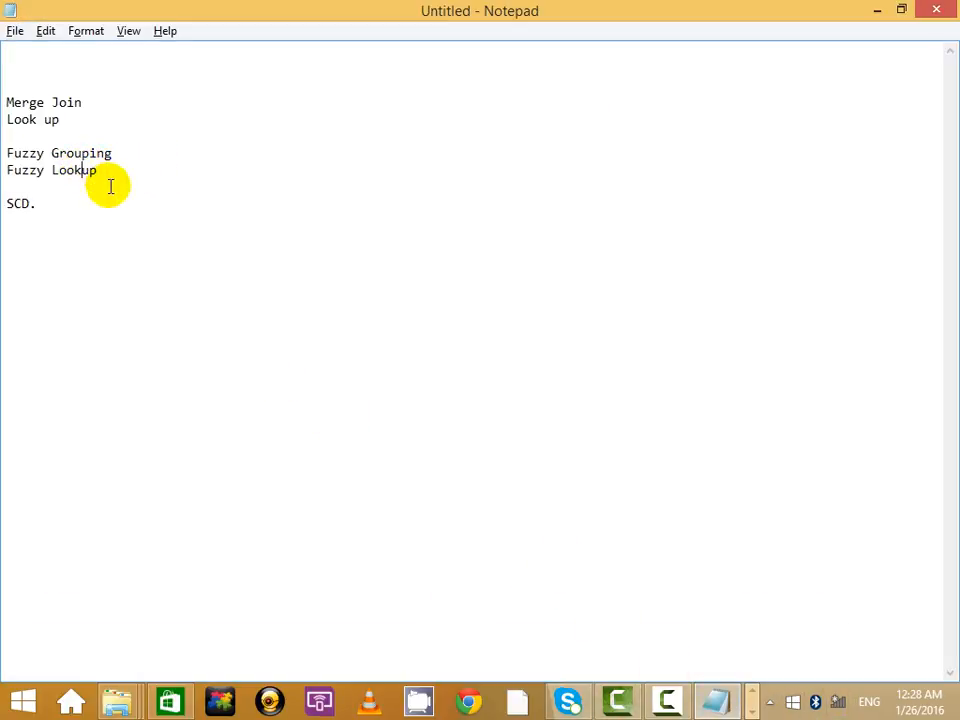
drag(100, 172, 6, 156)
click(100, 173)
drag(89, 206, 6, 153)
click(21, 193)
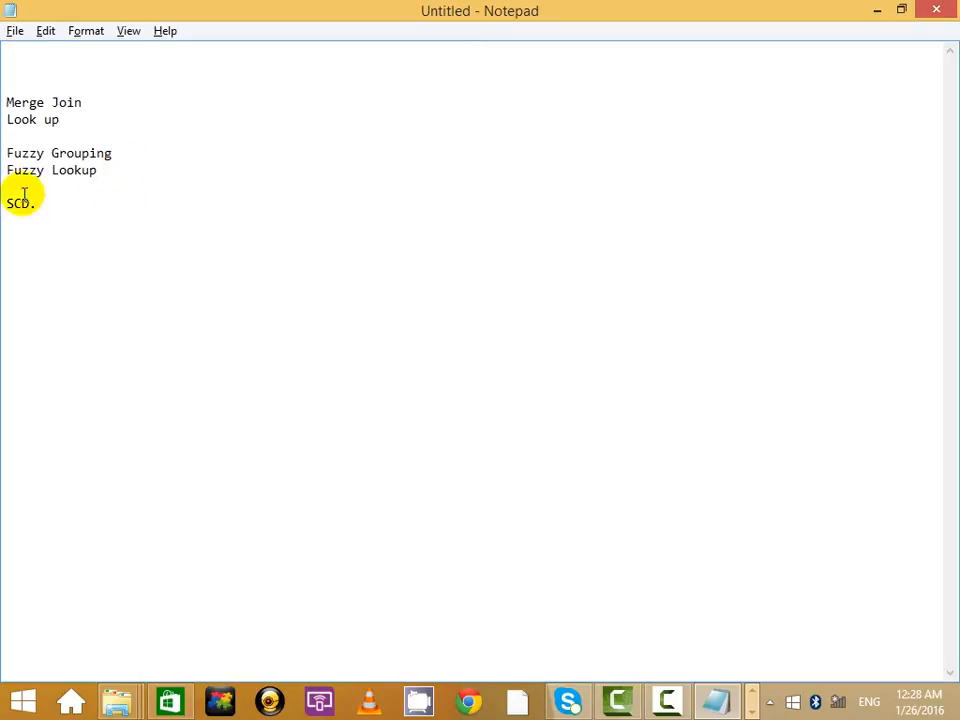
drag(45, 205, 6, 150)
click(37, 135)
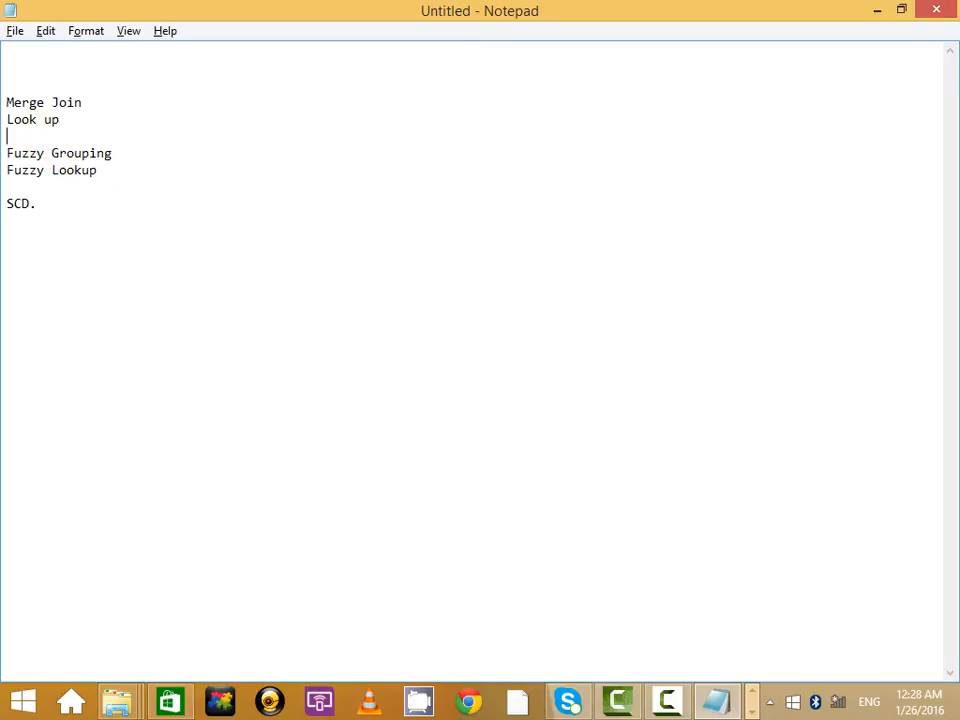
key(Return)
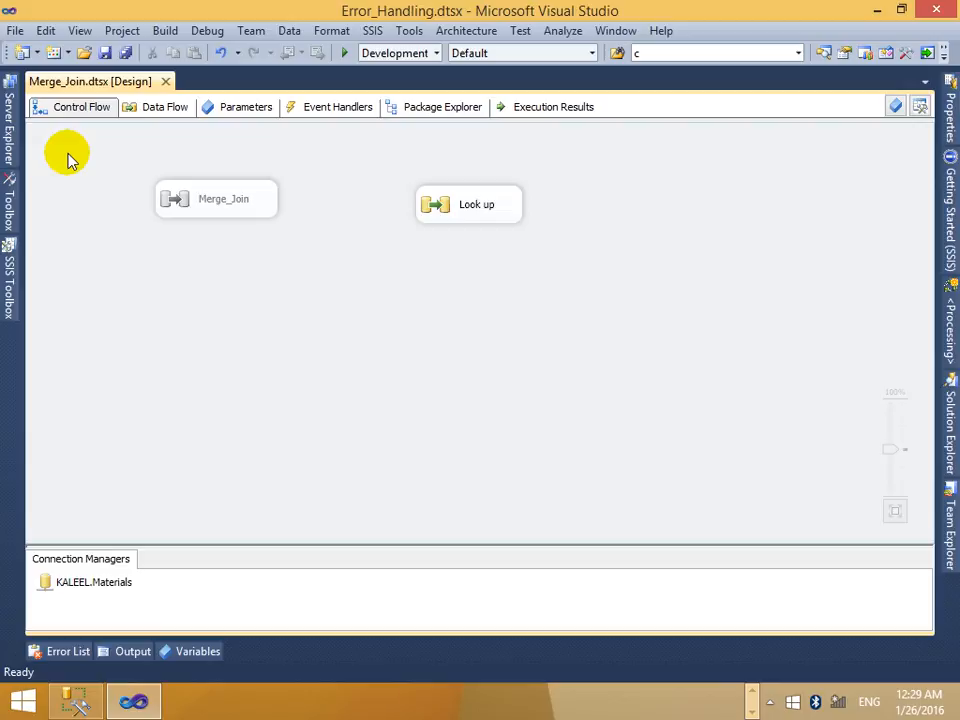
click(752, 710)
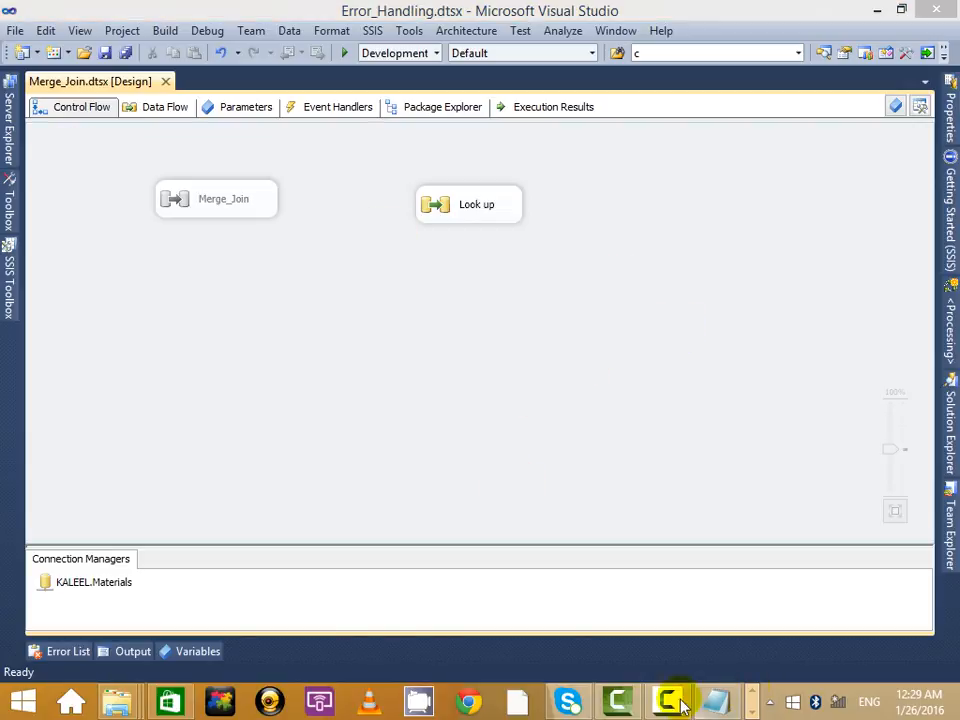
click(617, 702)
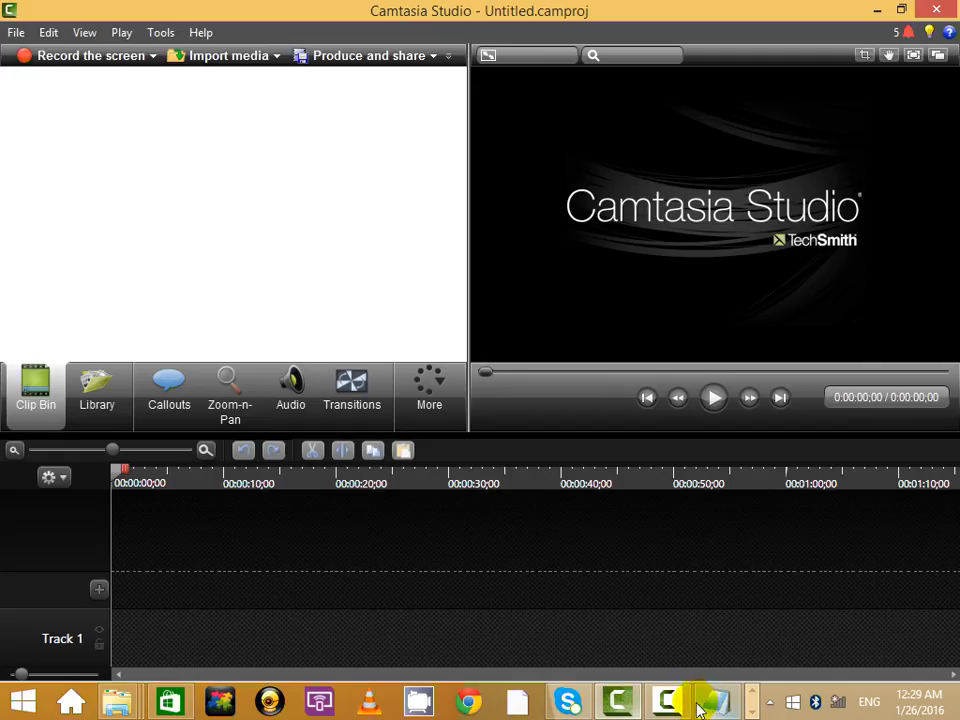